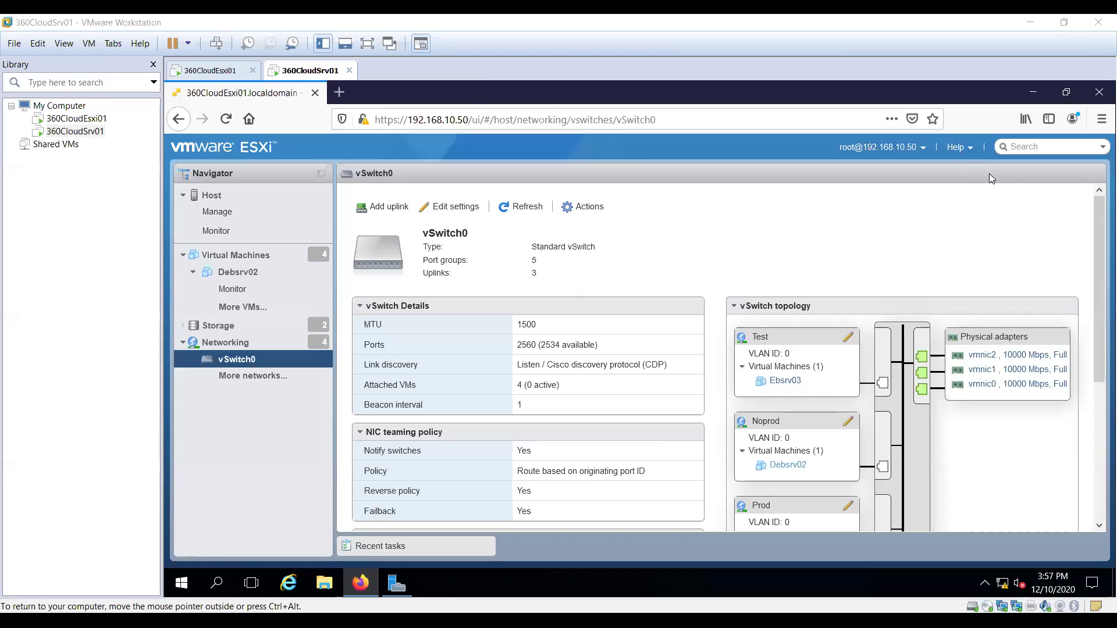
Review the host's virtual switches and port groups, then view the new port group form without adding one
click(267, 379)
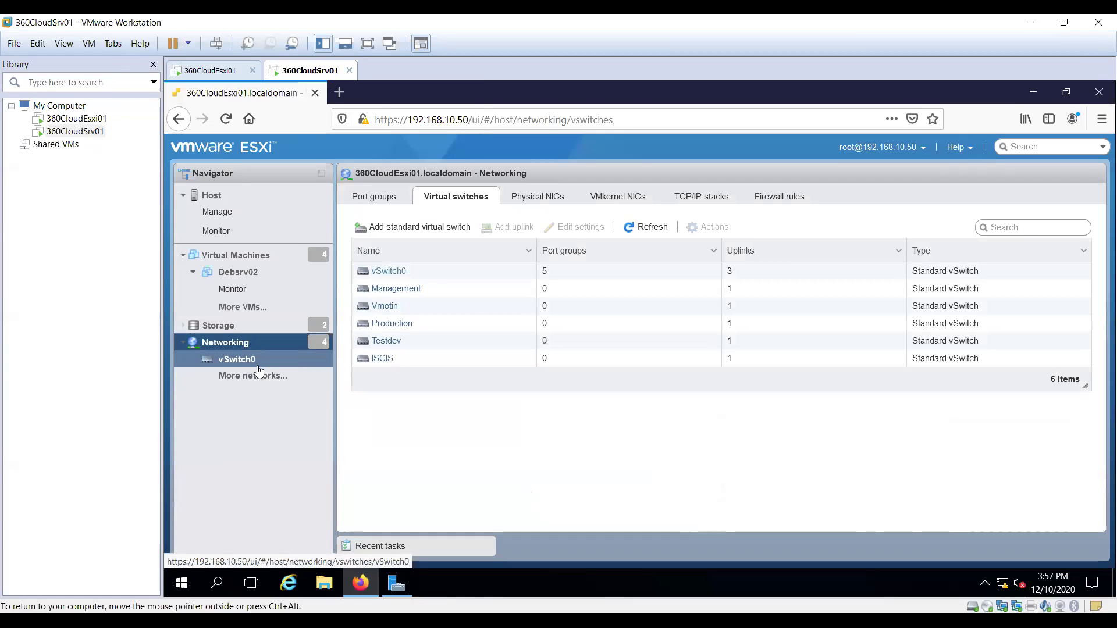
click(232, 346)
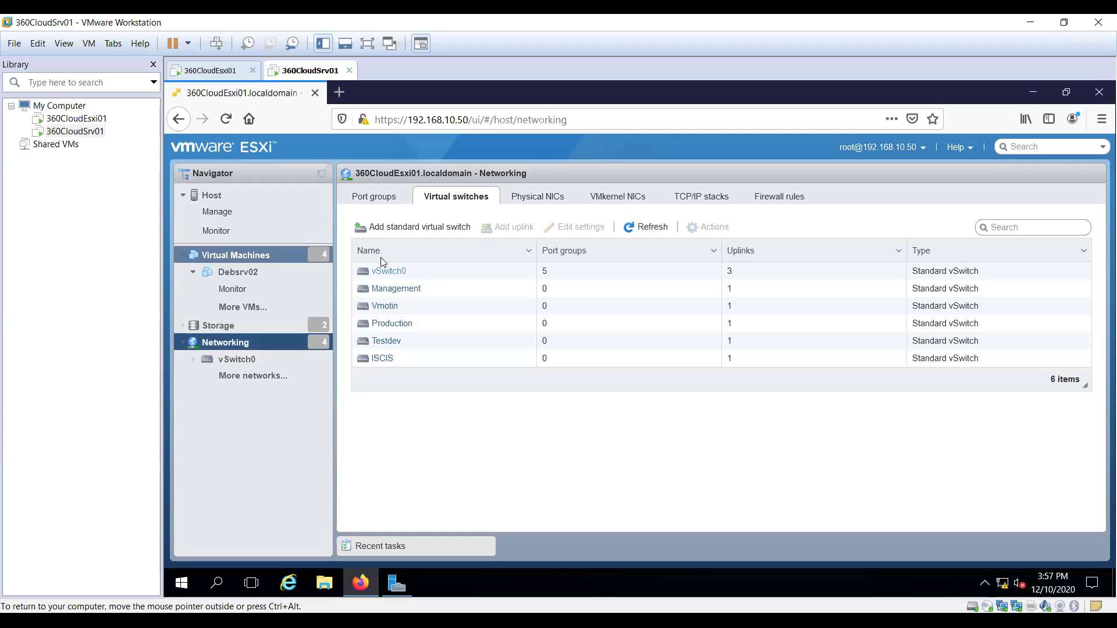
click(374, 201)
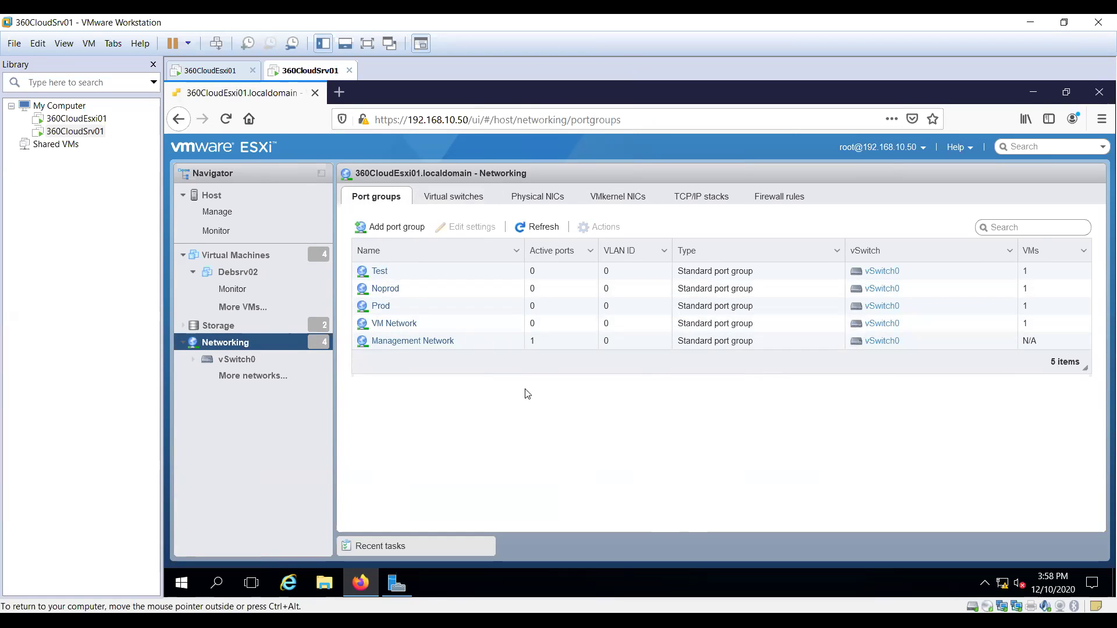
click(401, 229)
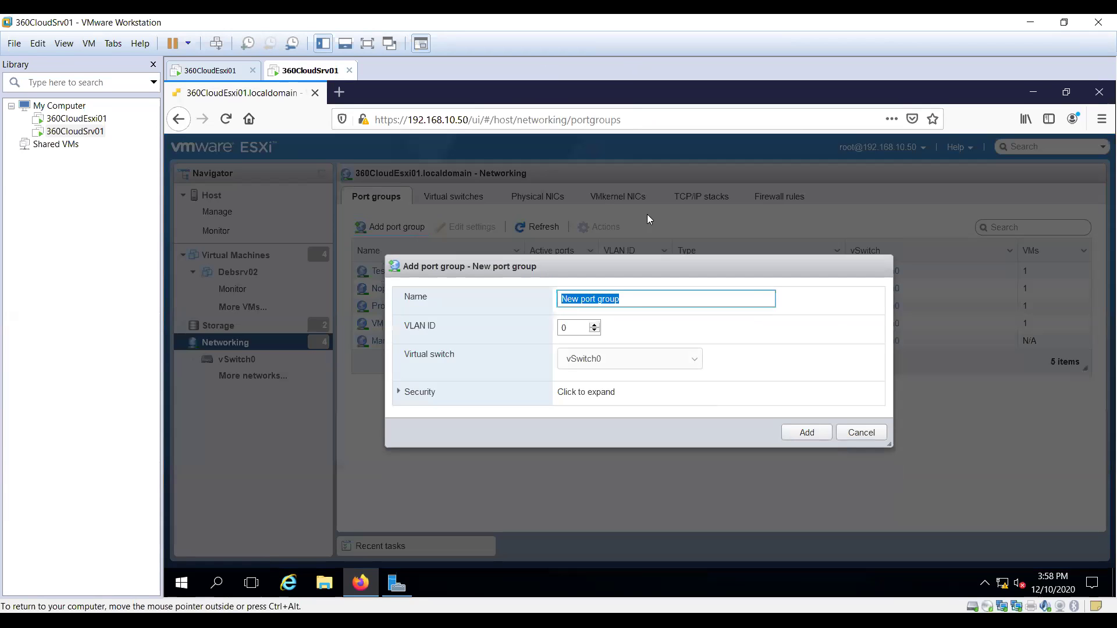
click(861, 435)
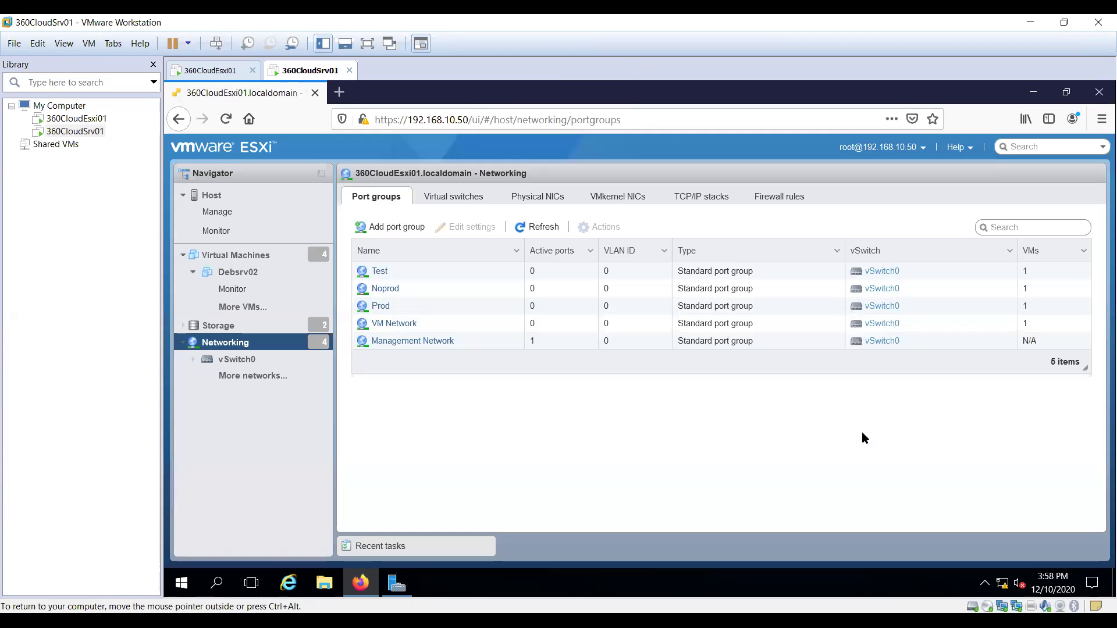
Examine the Test port group's details and the actions available for it
click(377, 272)
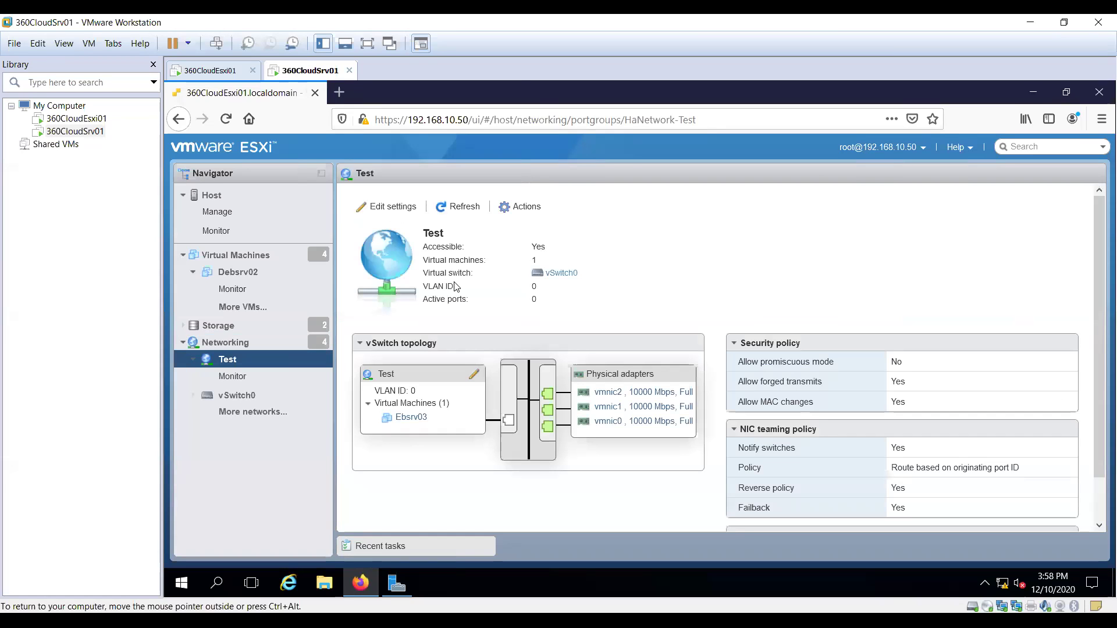
click(528, 206)
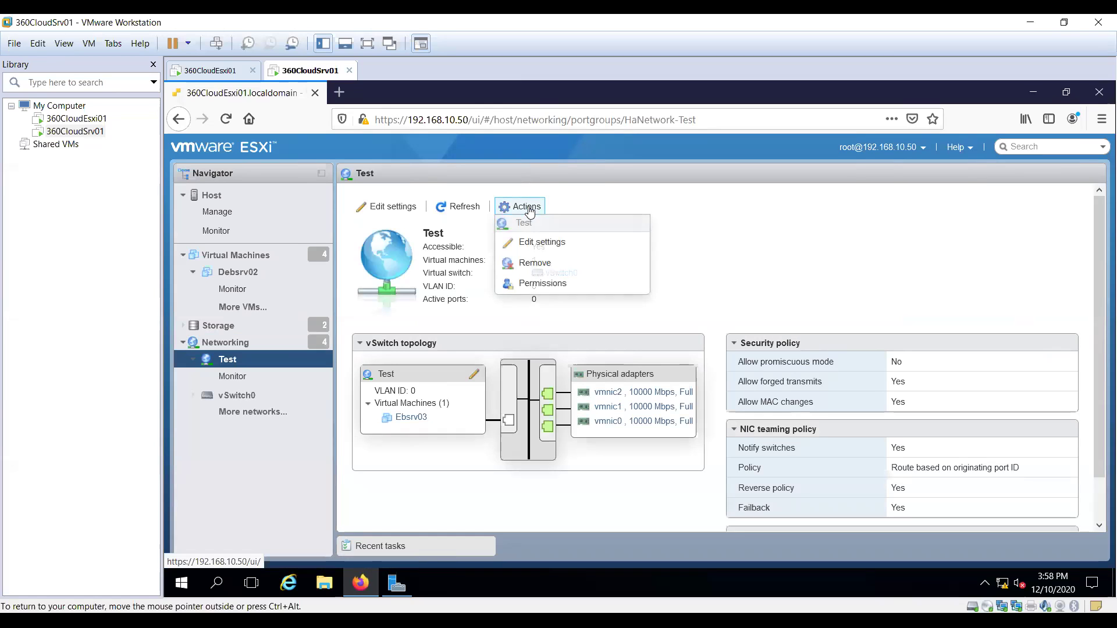
click(697, 225)
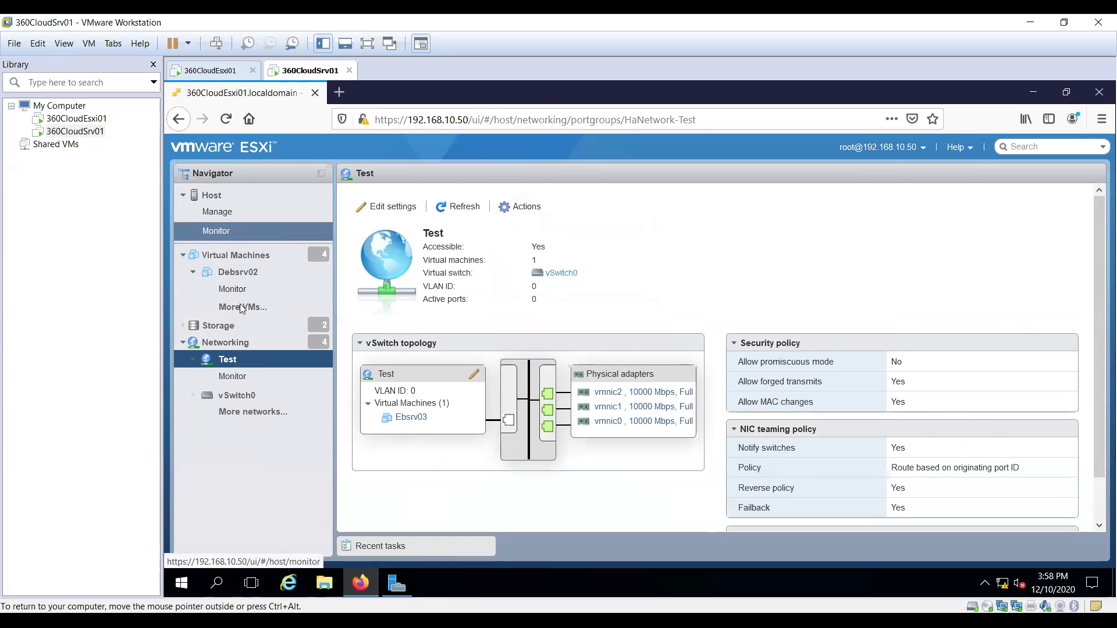
Return to the networking overview and examine vSwitch0's policies, port groups and attached virtual machines
click(232, 344)
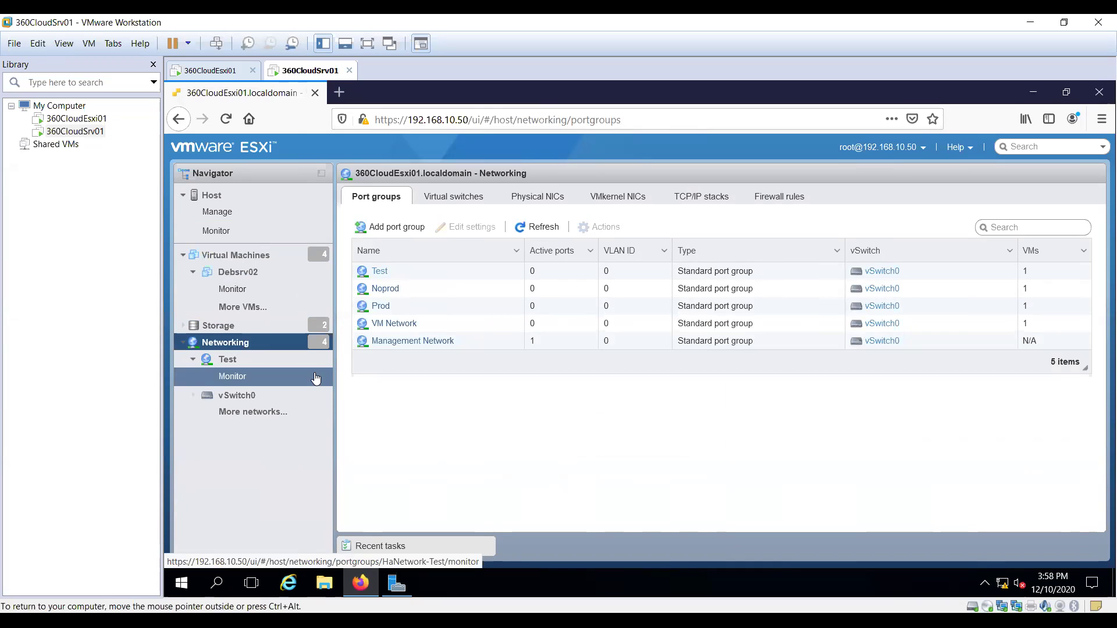
click(244, 395)
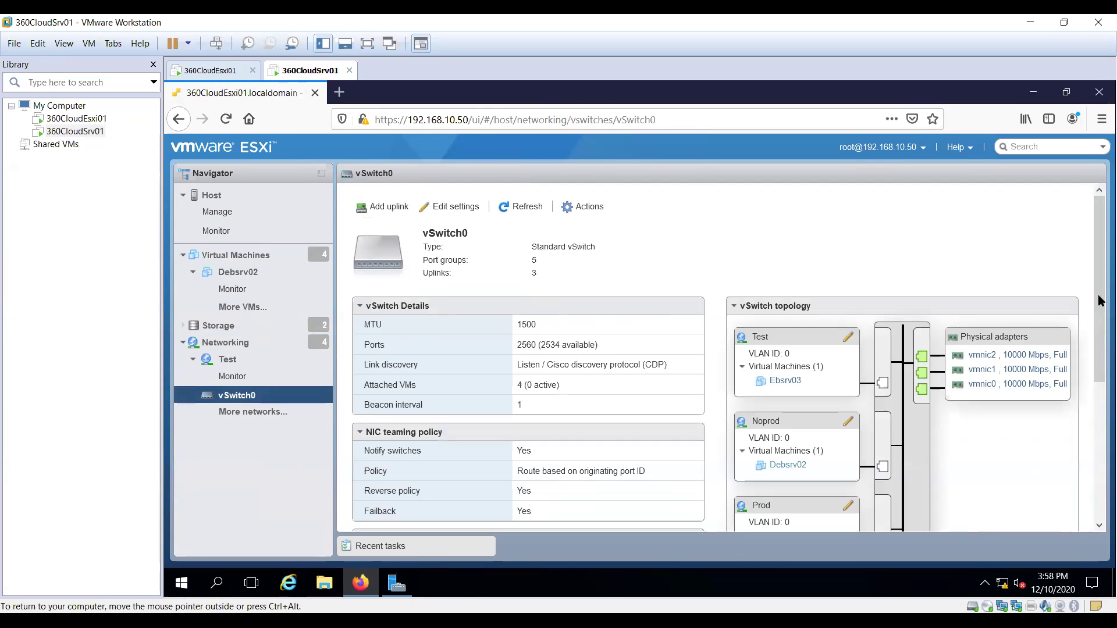
drag(1095, 290, 1099, 385)
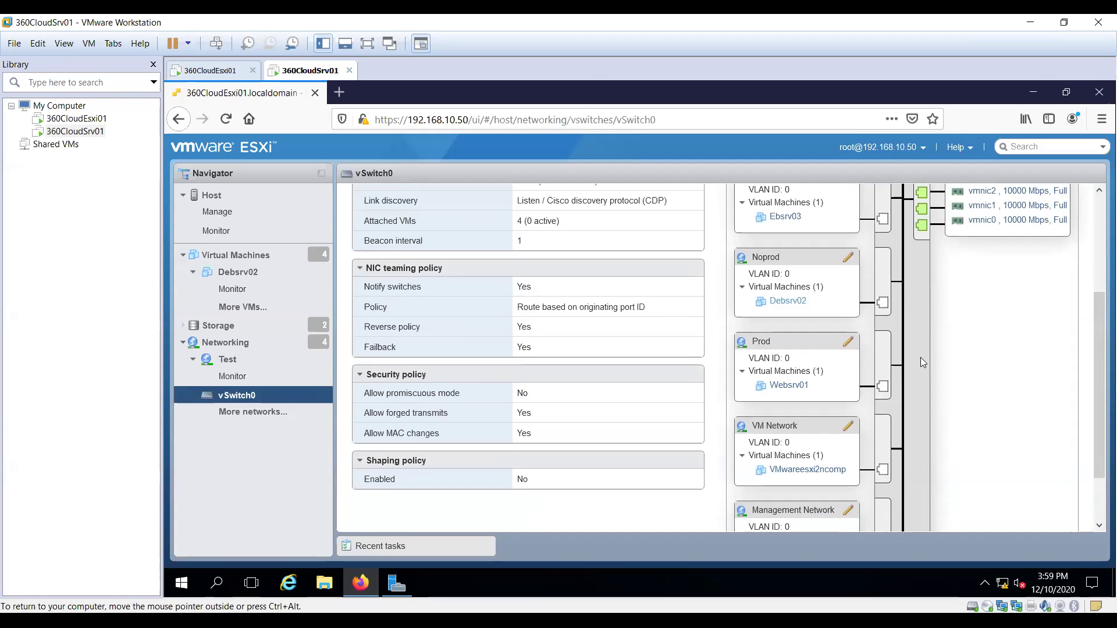
View the host's port group list and its virtual machine list
click(247, 413)
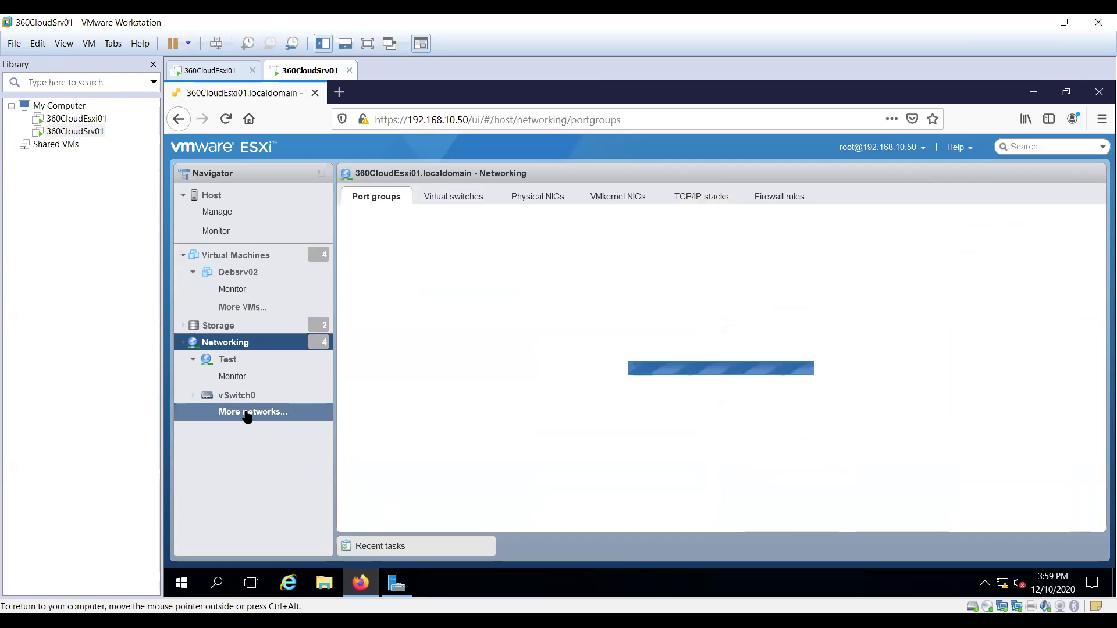
click(228, 344)
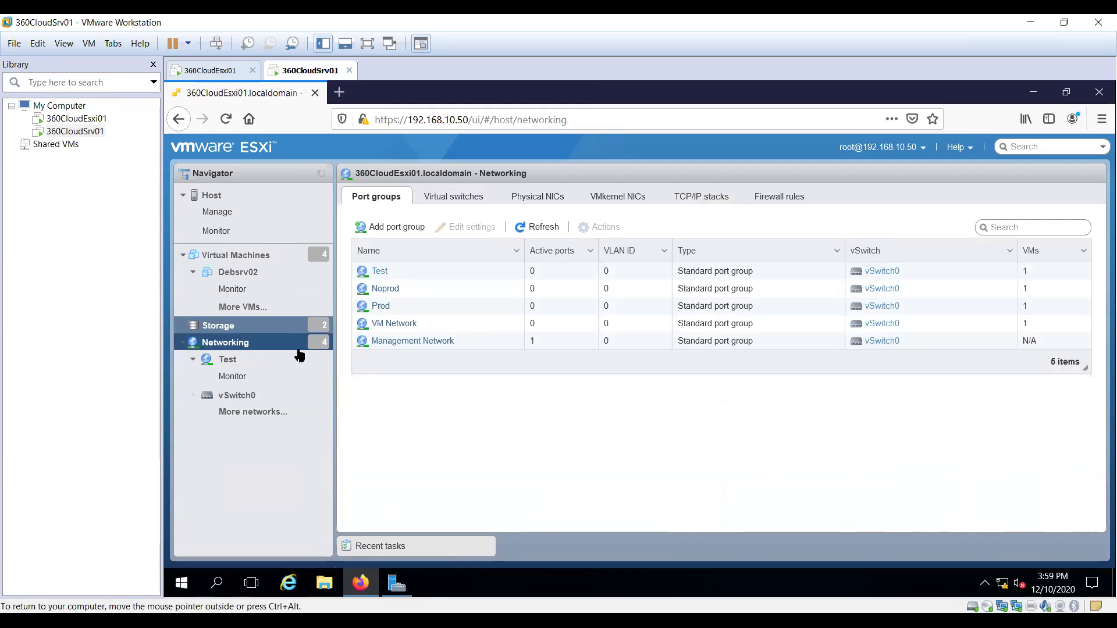
click(228, 359)
click(239, 346)
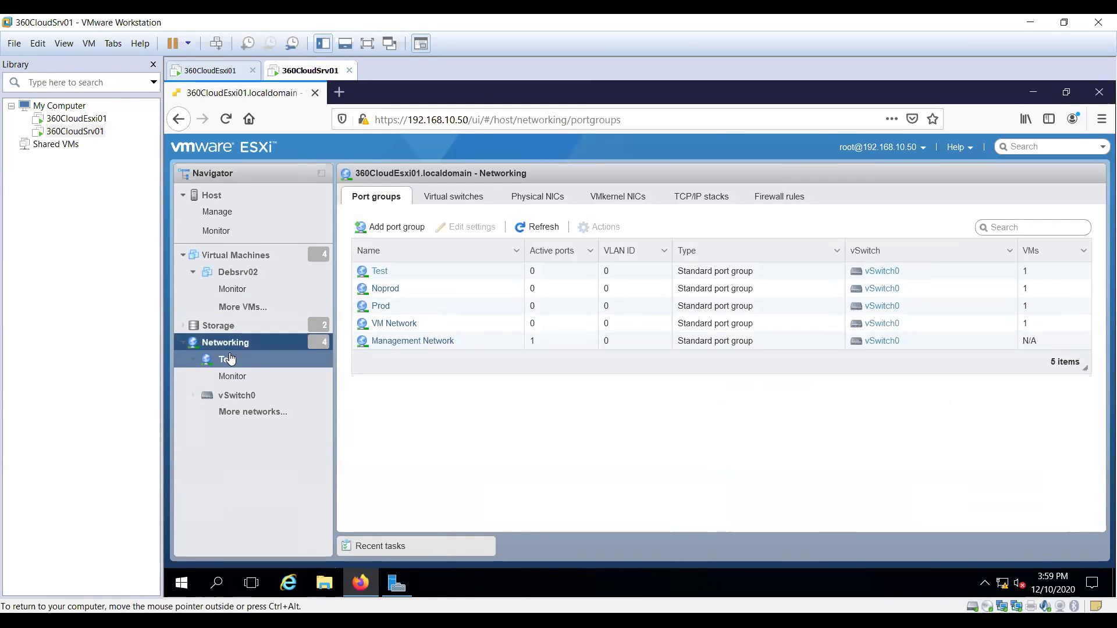
click(243, 256)
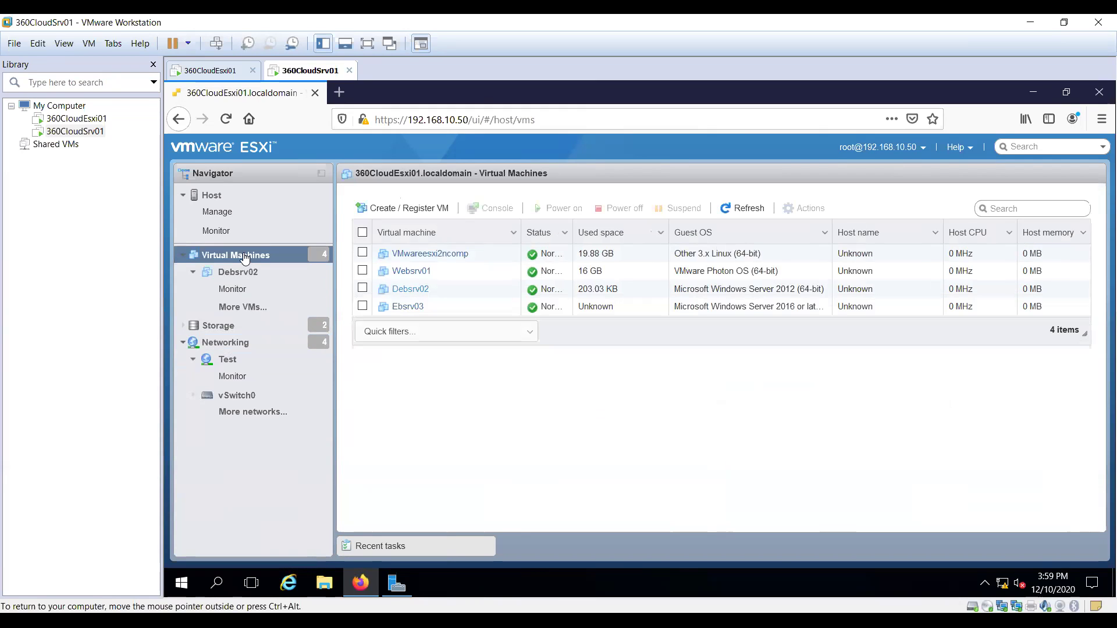
click(241, 343)
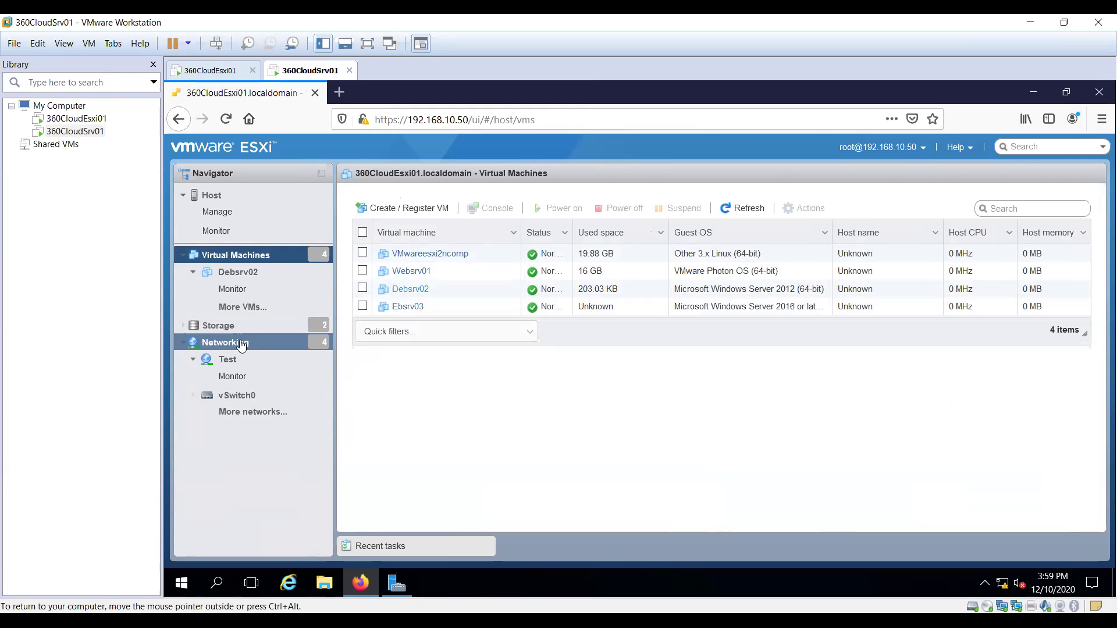
Review vSwitch0's topology down to the Management Network port group, then view the host's physical NICs
click(248, 395)
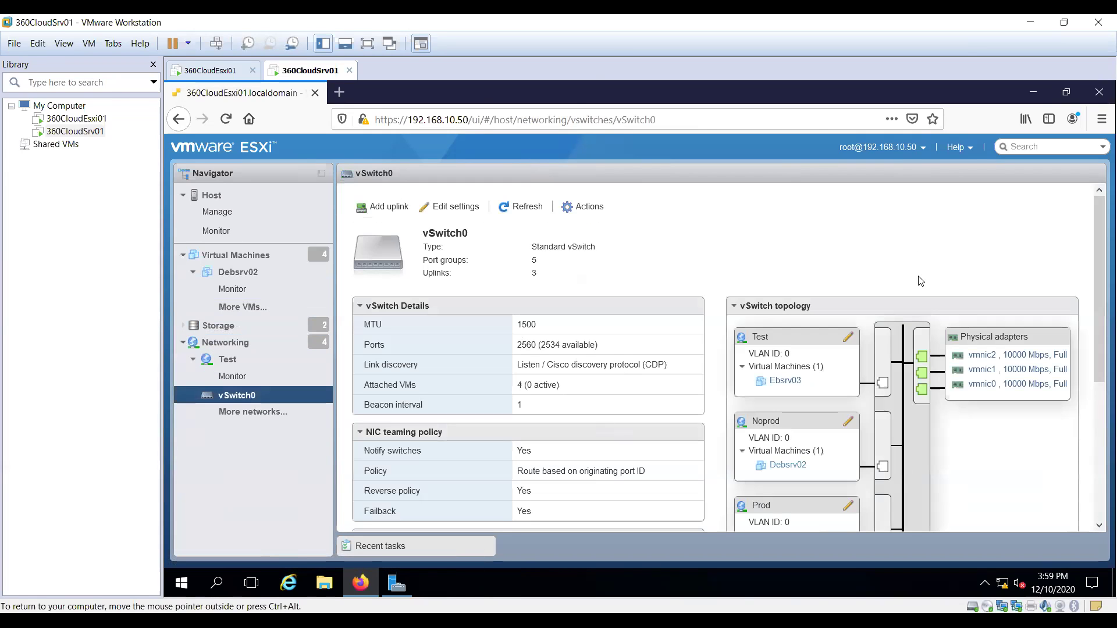
drag(1099, 262, 1098, 395)
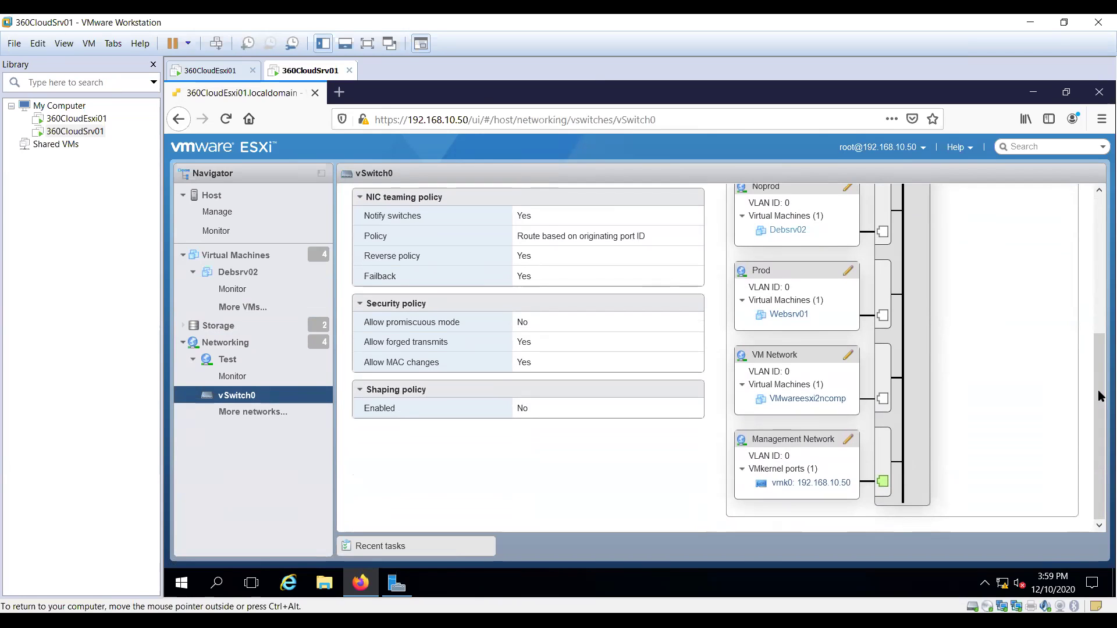
click(243, 349)
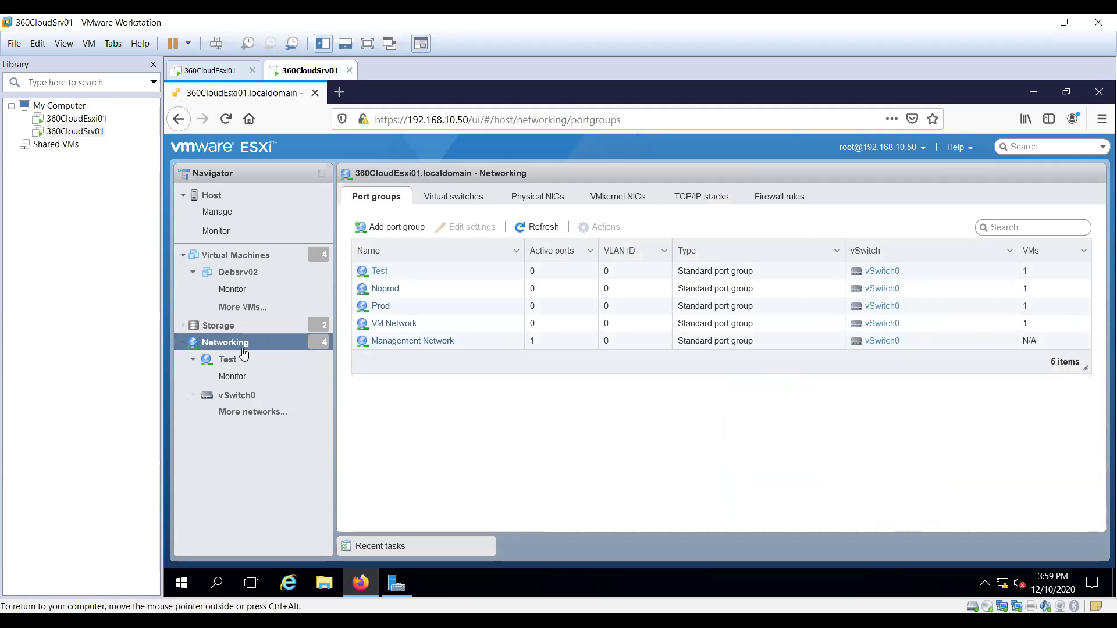
click(548, 195)
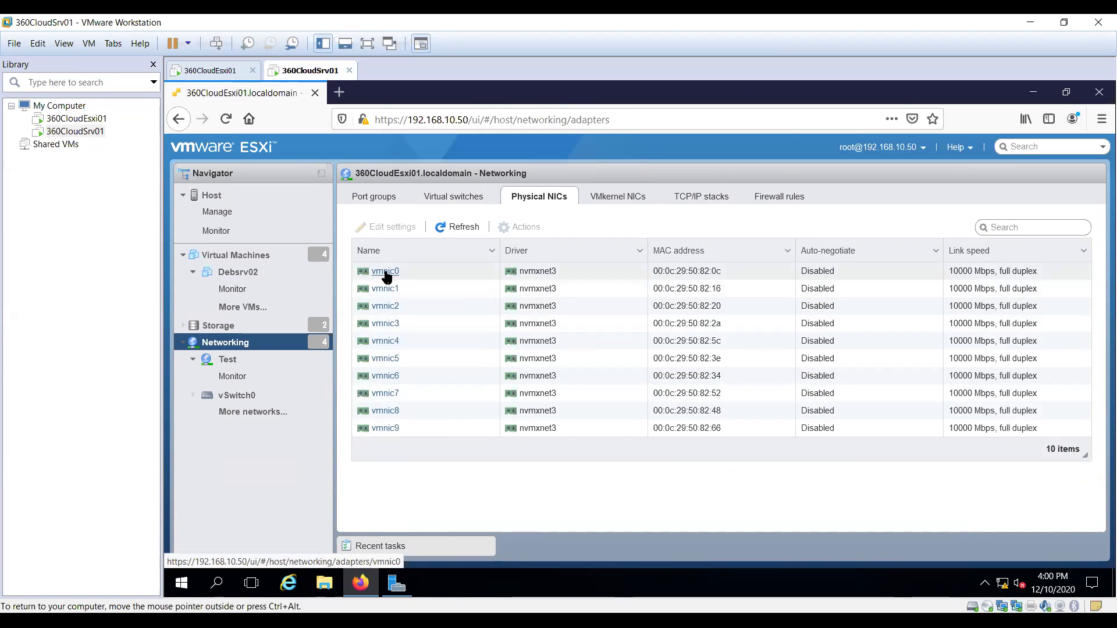
Open the Management standard virtual switch from the virtual switches list and review its details and topology
click(460, 198)
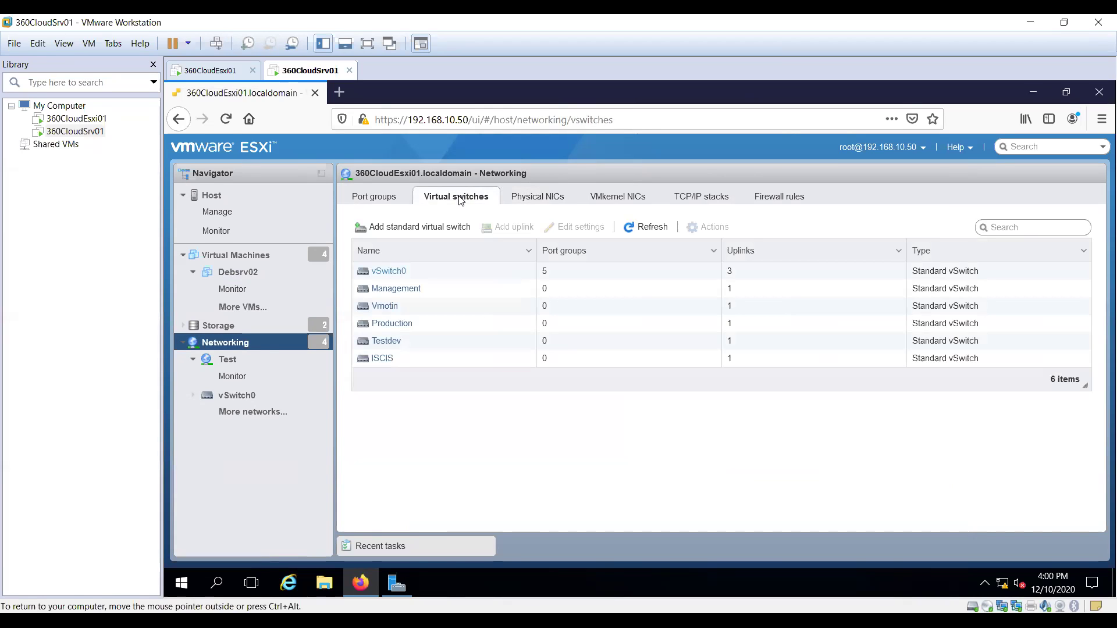
click(395, 289)
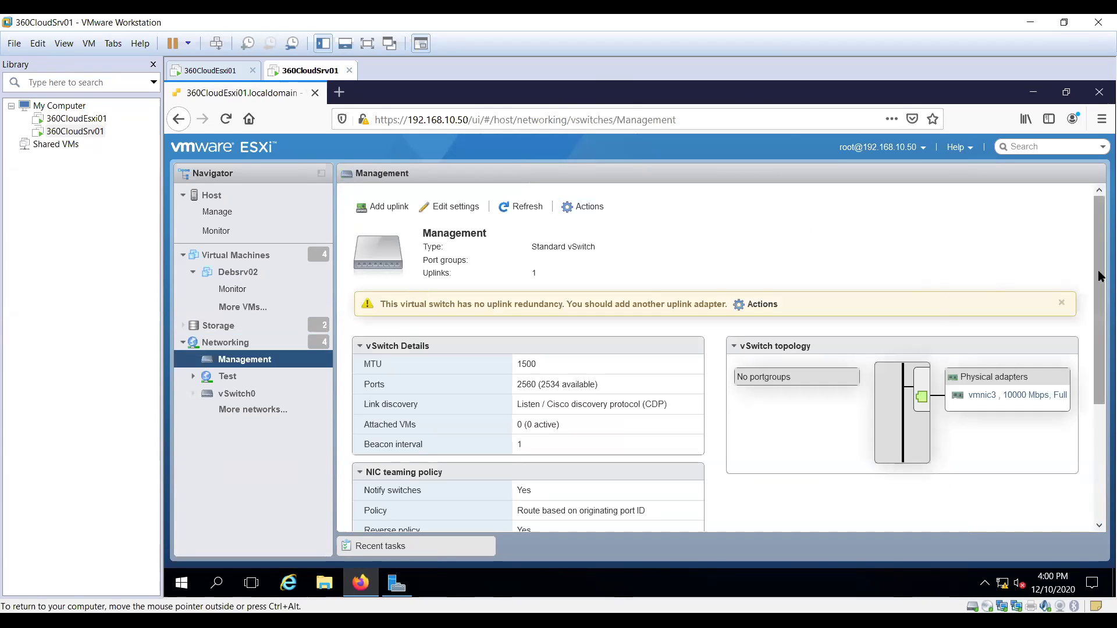
scroll(1101, 280, down, 1)
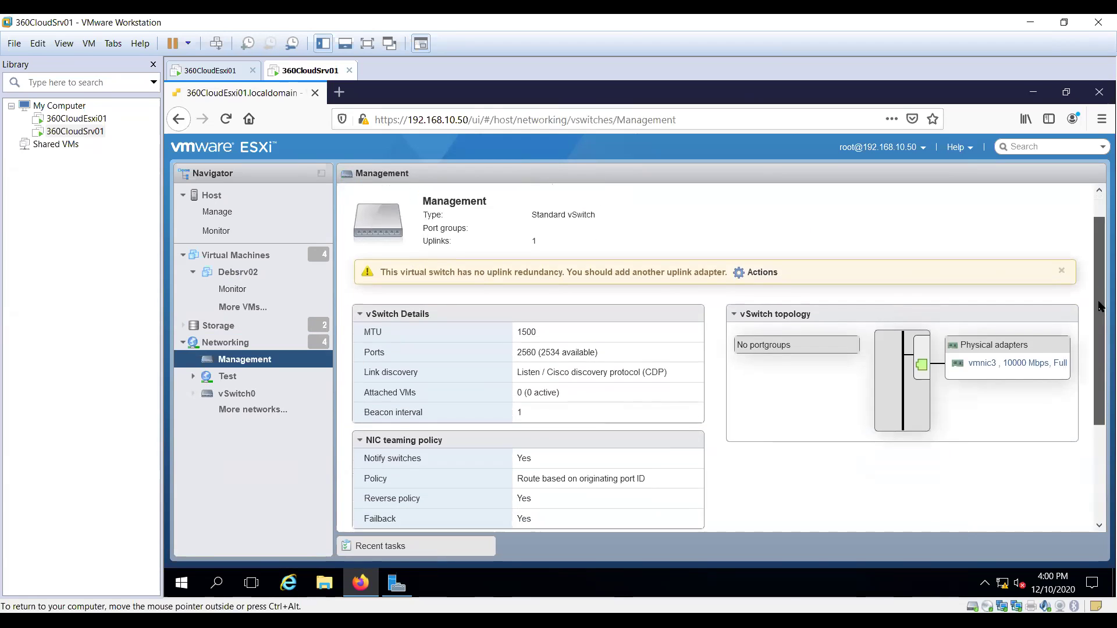
scroll(1101, 281, up, 1)
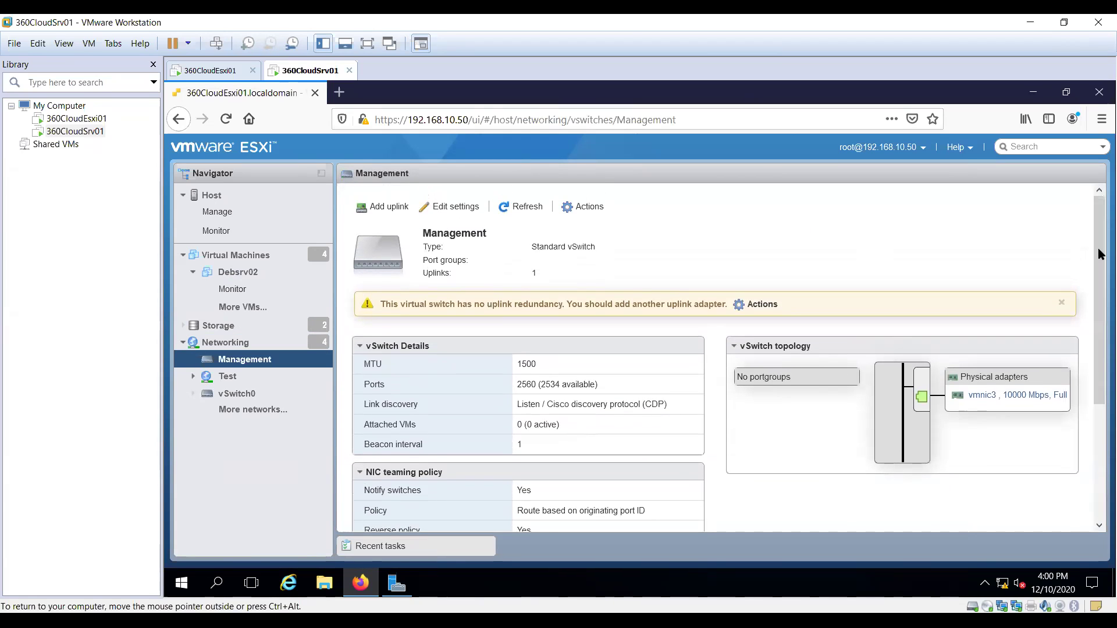
Add a second uplink to the Management virtual switch using vmnic8 and save the change
click(388, 215)
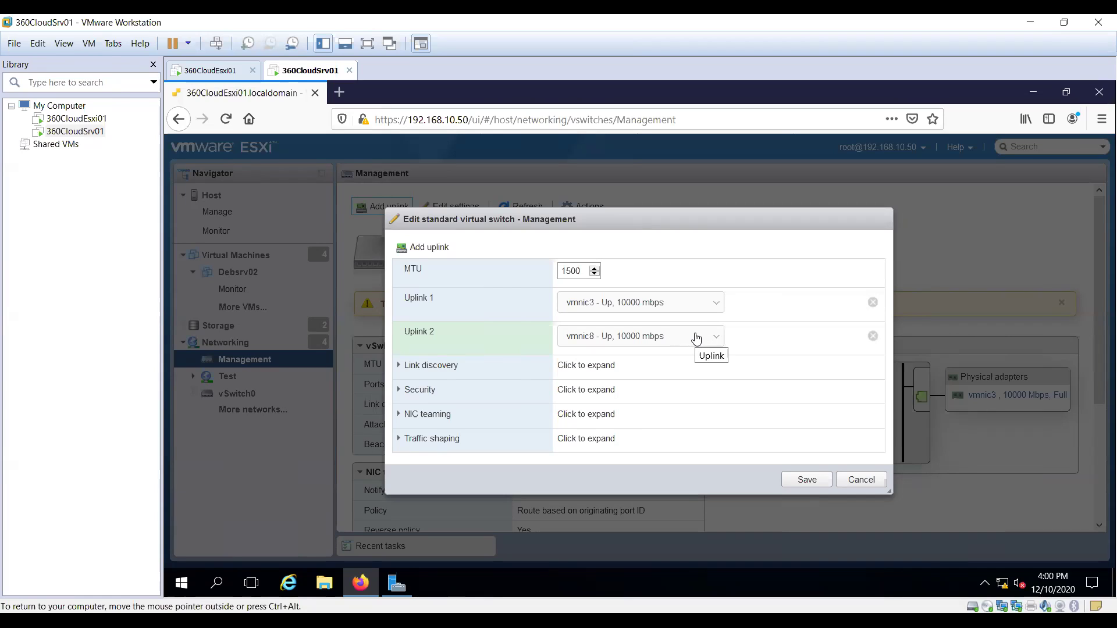
click(718, 342)
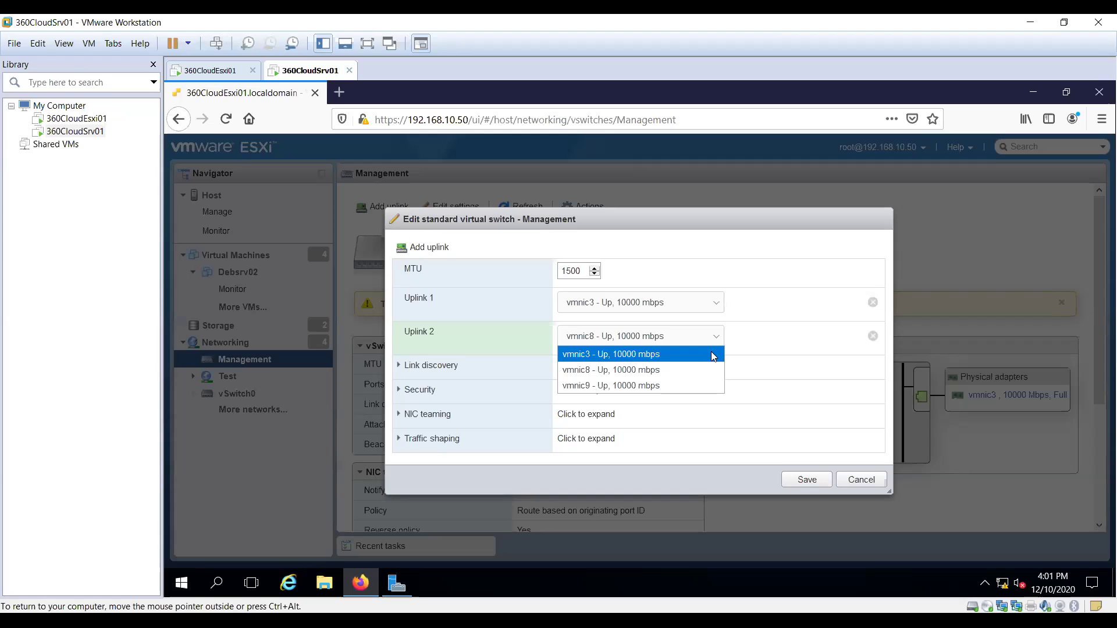
click(713, 355)
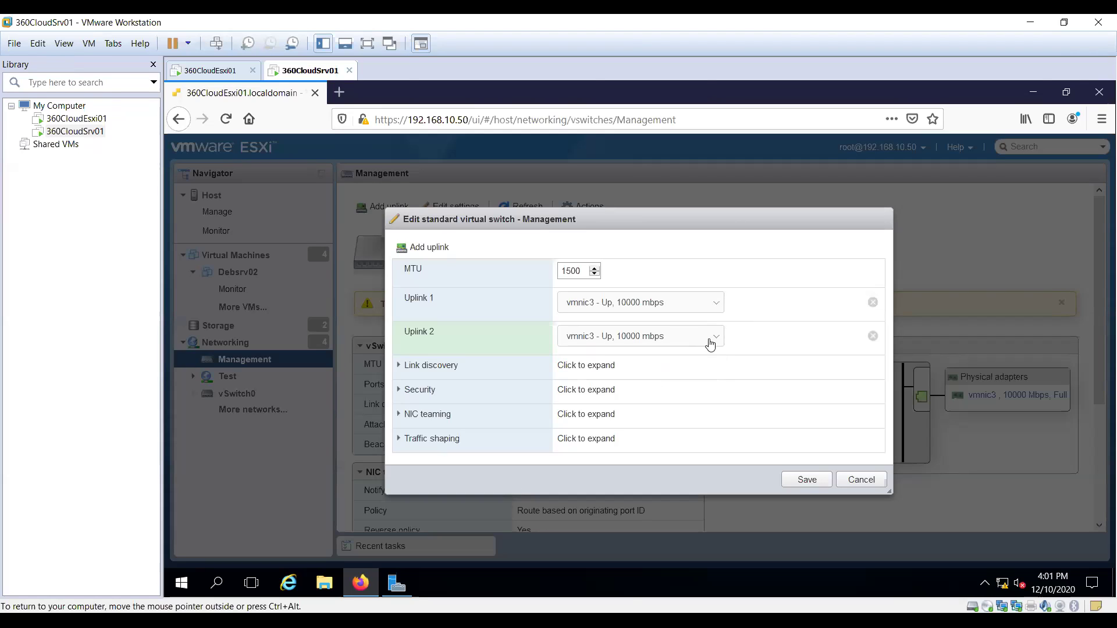
click(710, 344)
click(669, 356)
click(1059, 386)
click(715, 340)
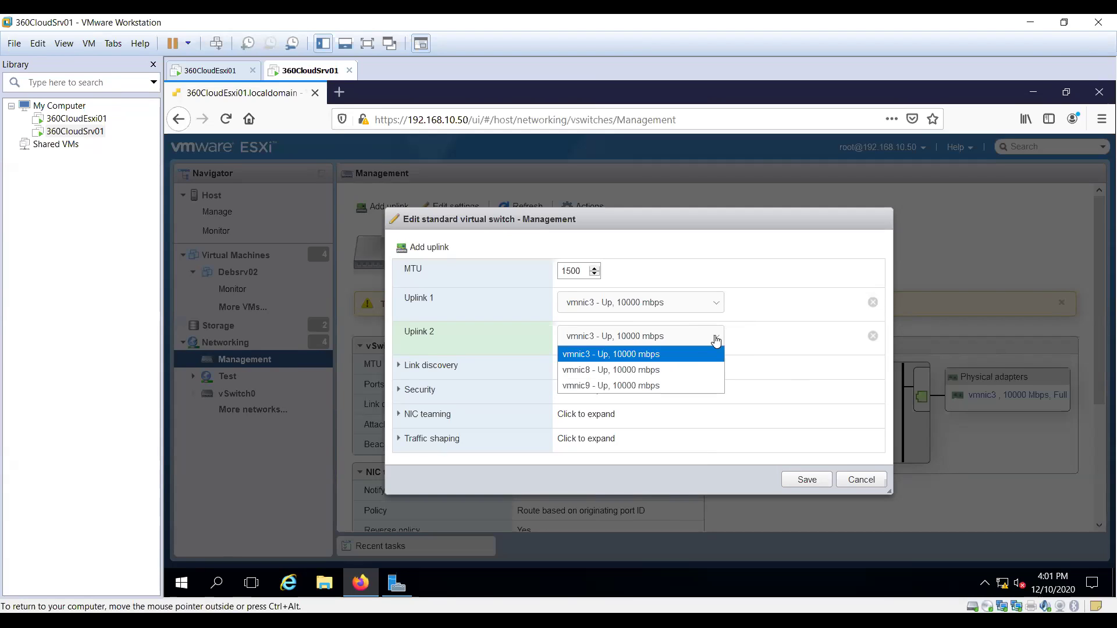
click(673, 370)
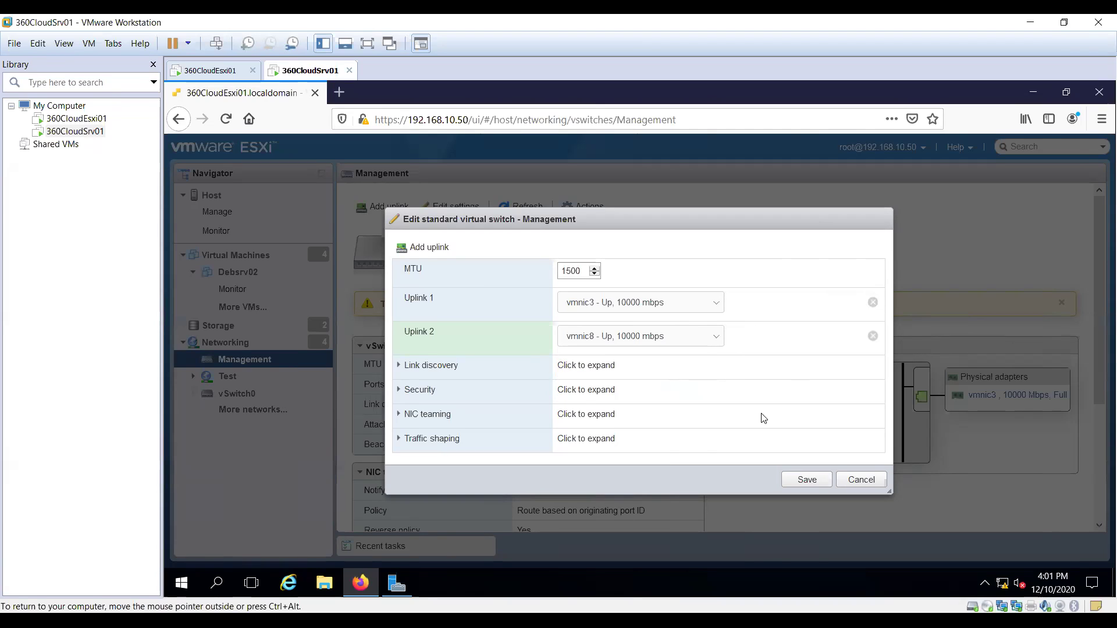
click(806, 478)
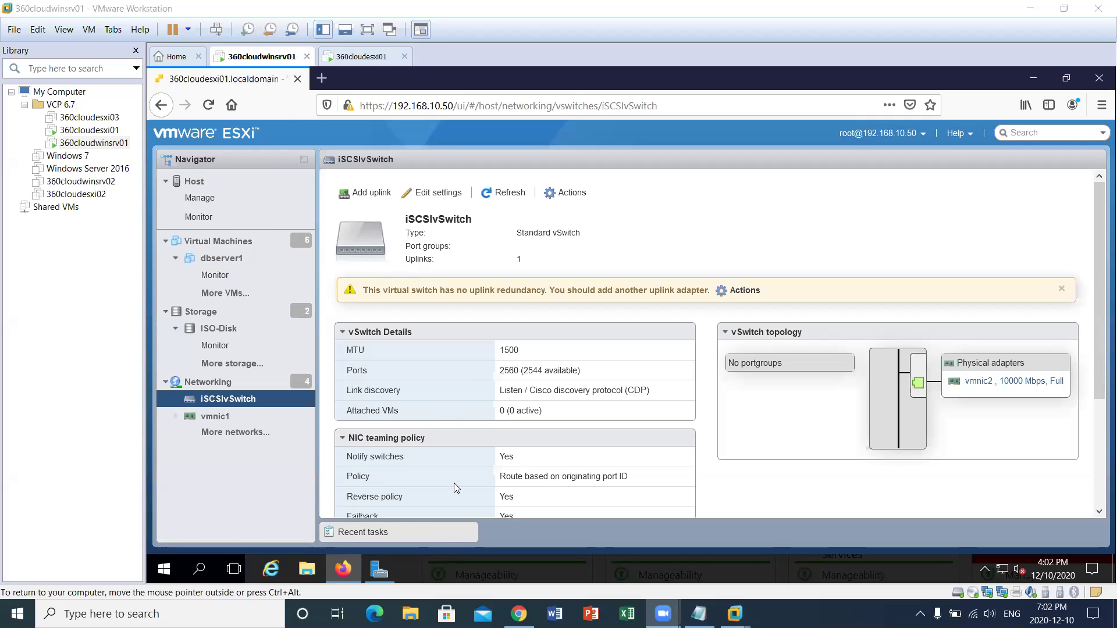
Review the virtual switches on 360cloudesxi01 and examine iSCSIvSwitch's details, then go back
click(238, 388)
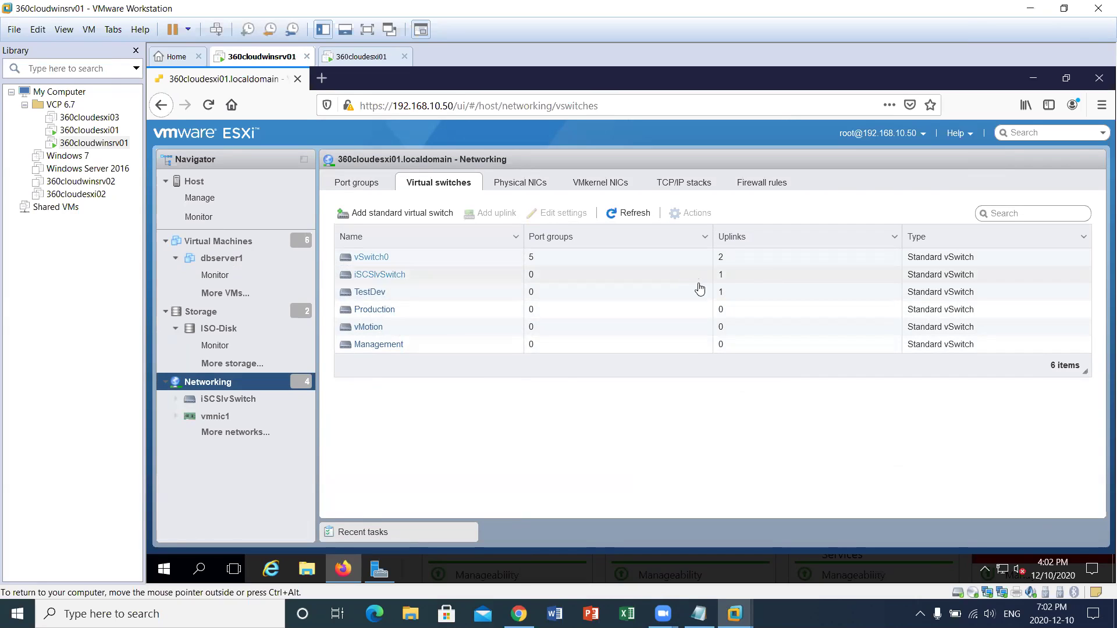
click(402, 276)
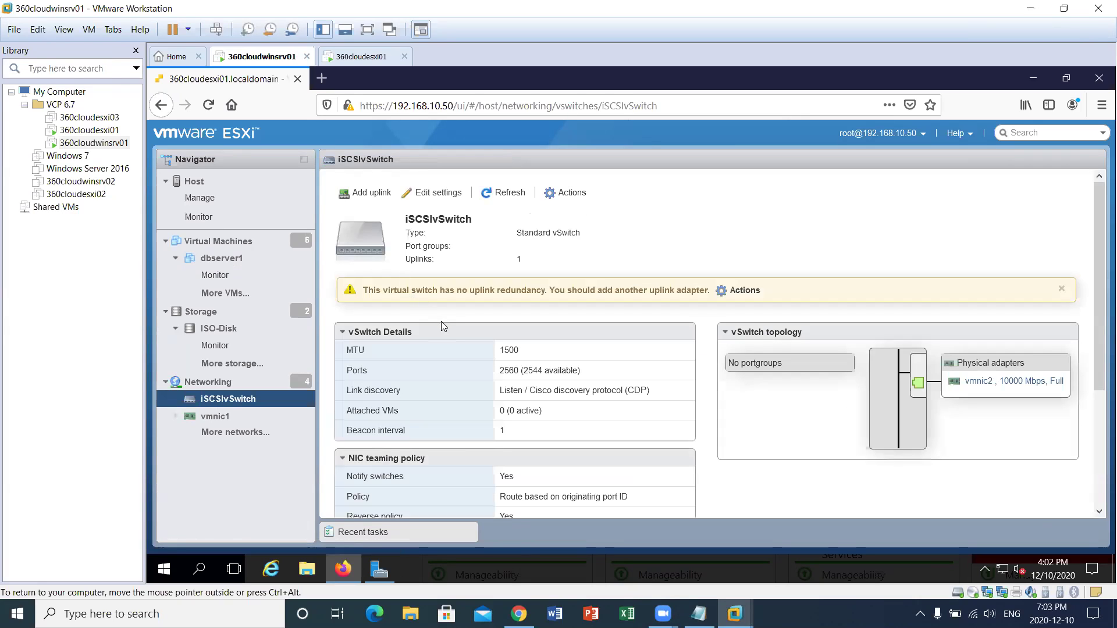
click(163, 106)
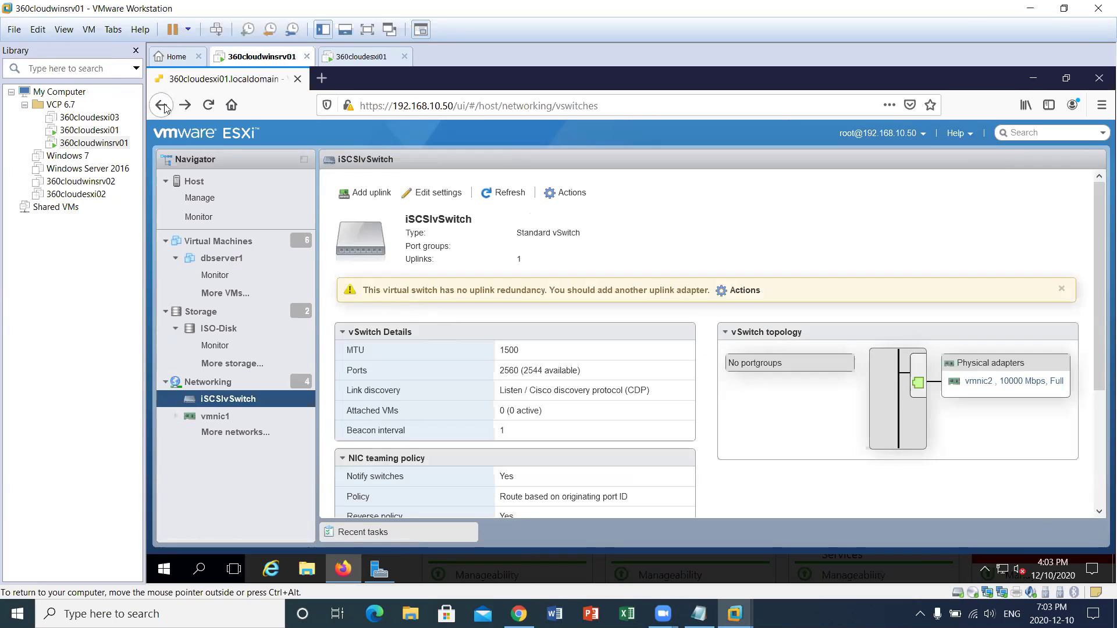
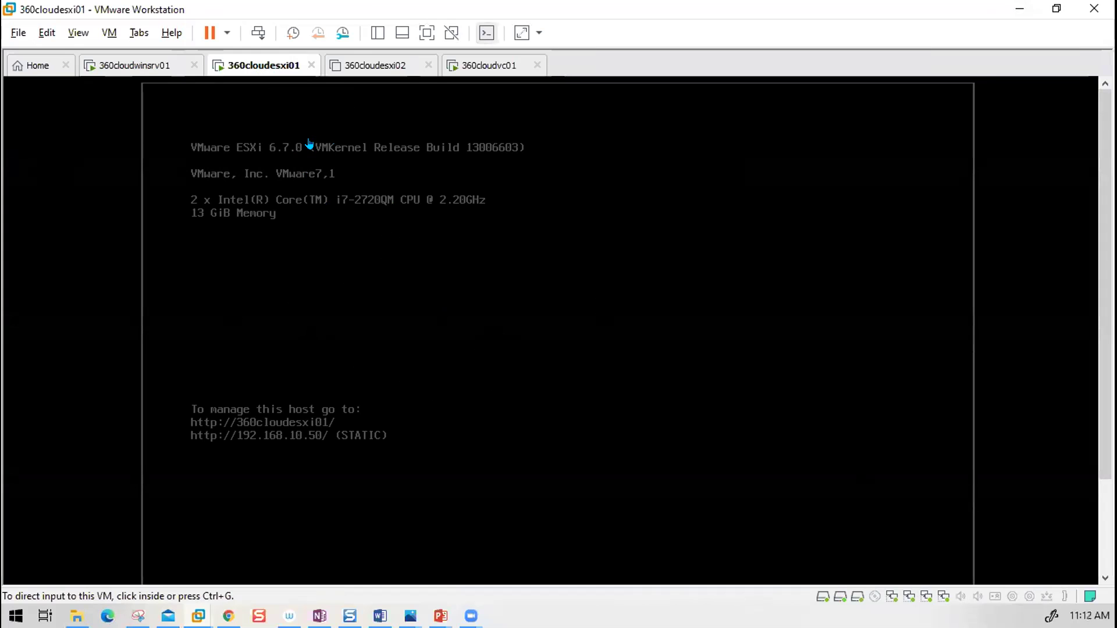
right_click(280, 70)
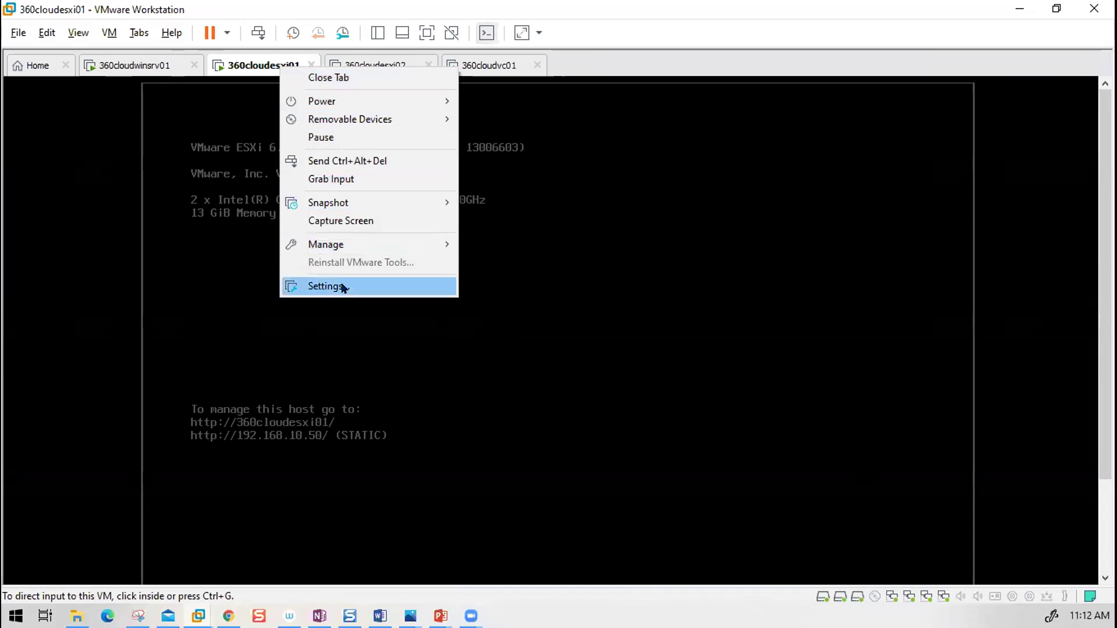
click(519, 235)
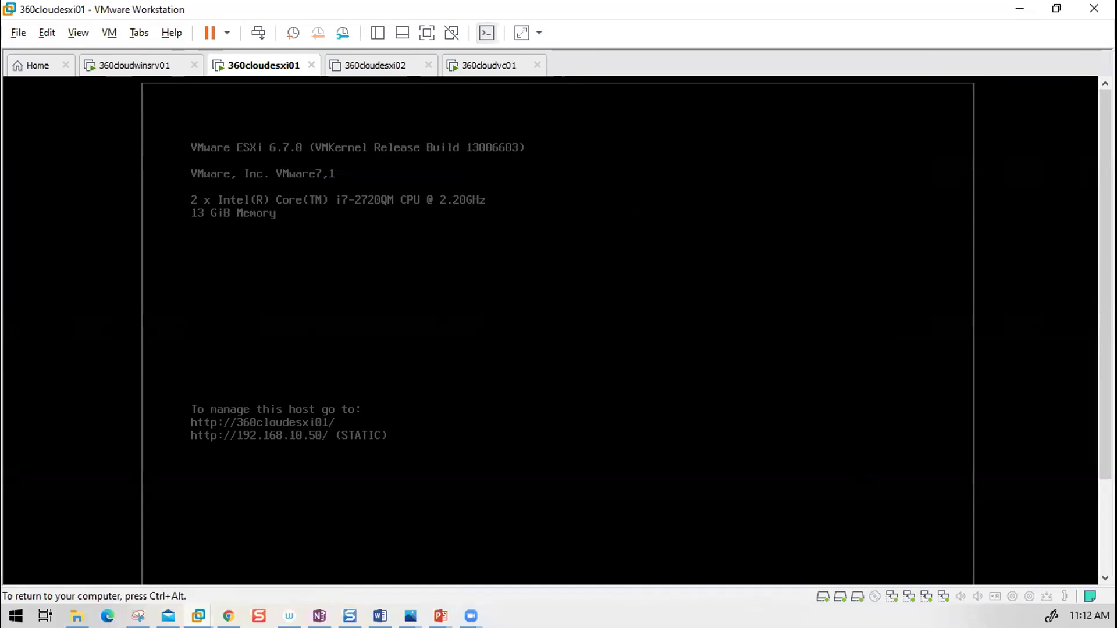
key(ctrl+alt)
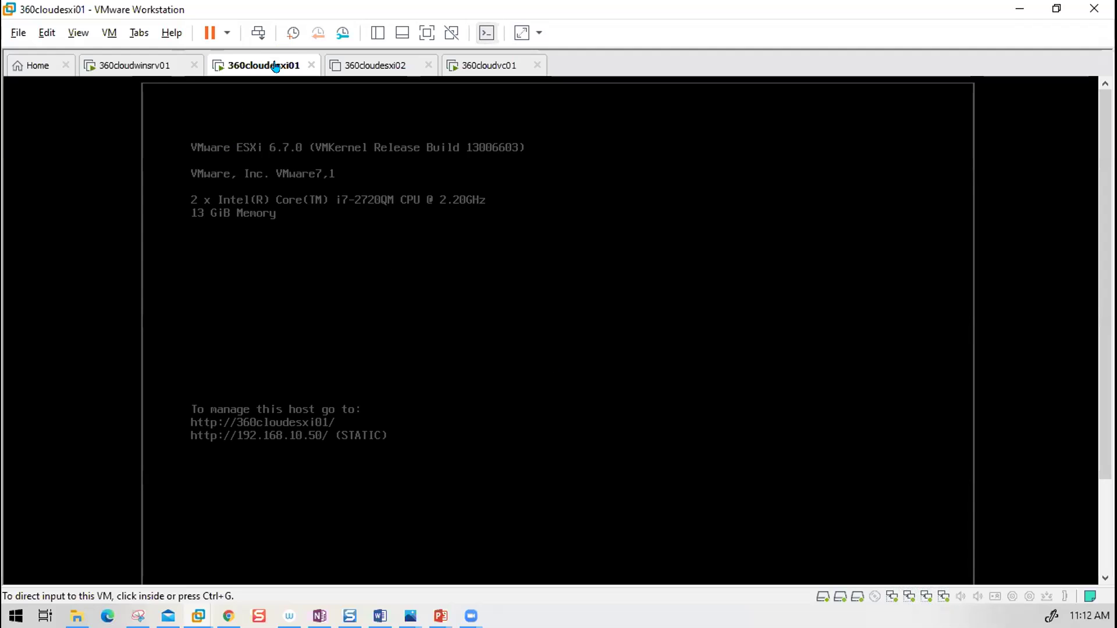
Remove the vmnic3 uplink from iSCSIvSwitch on the 360cloudesxi01 host and save the change
click(164, 67)
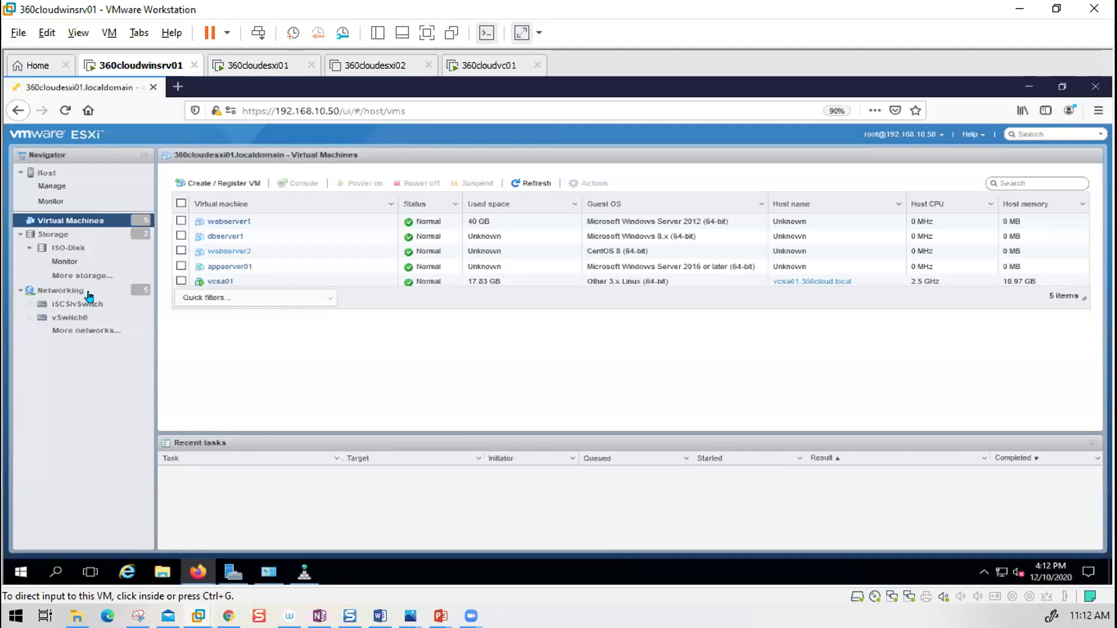
click(63, 291)
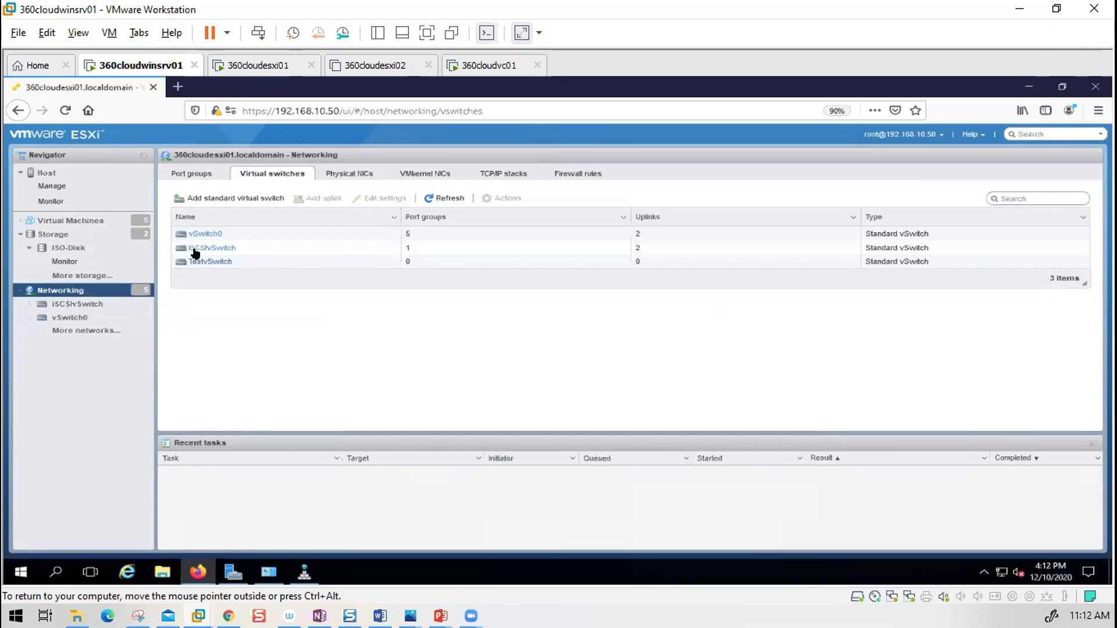
click(229, 248)
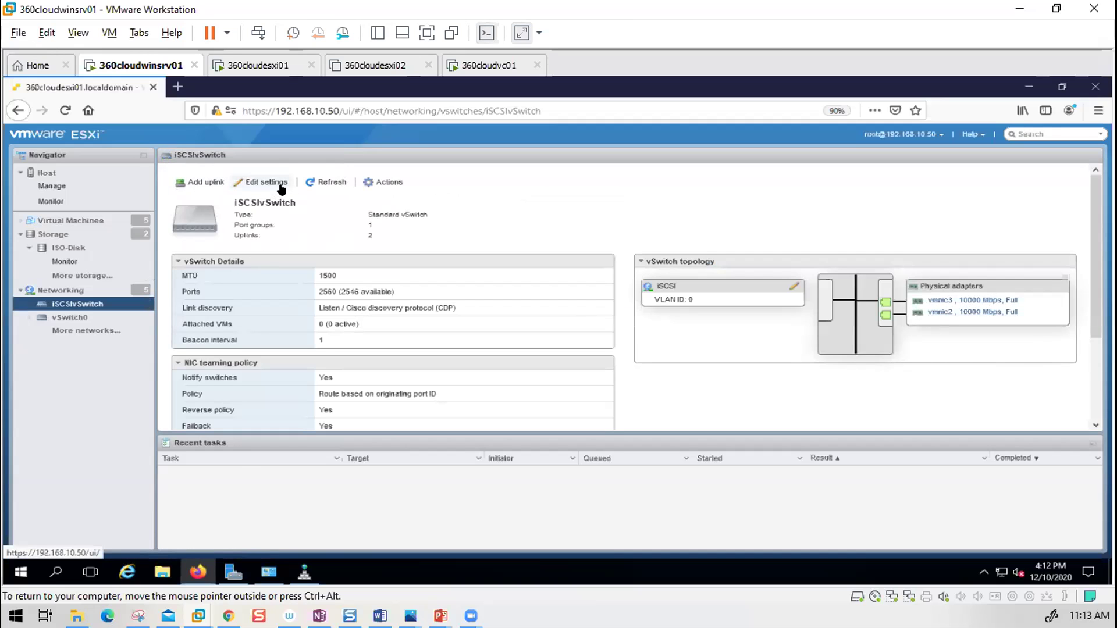
click(281, 185)
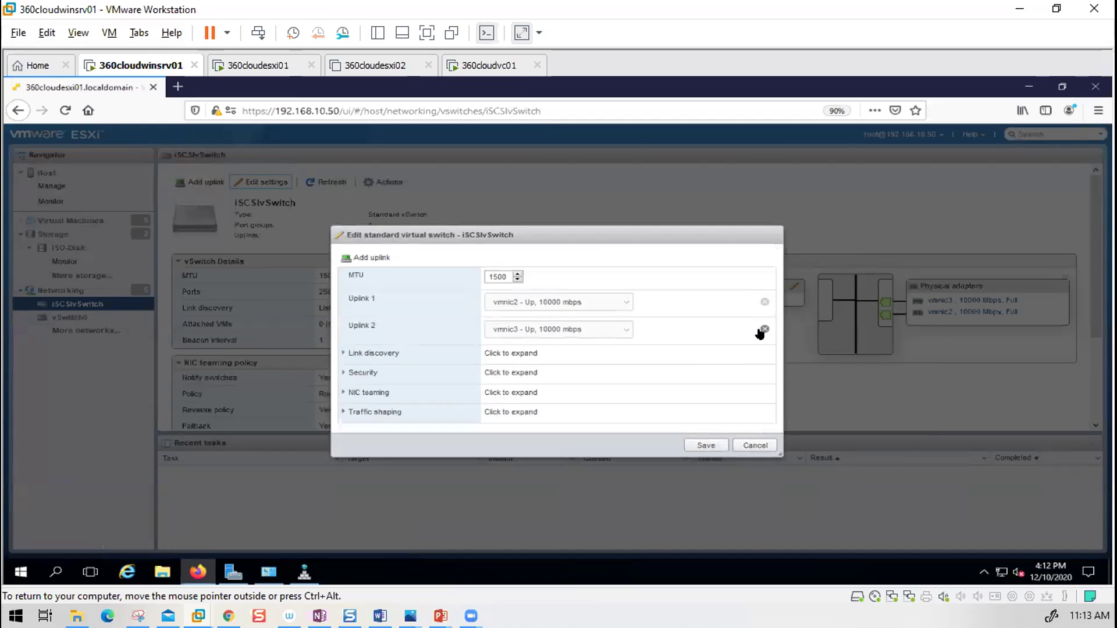
click(765, 329)
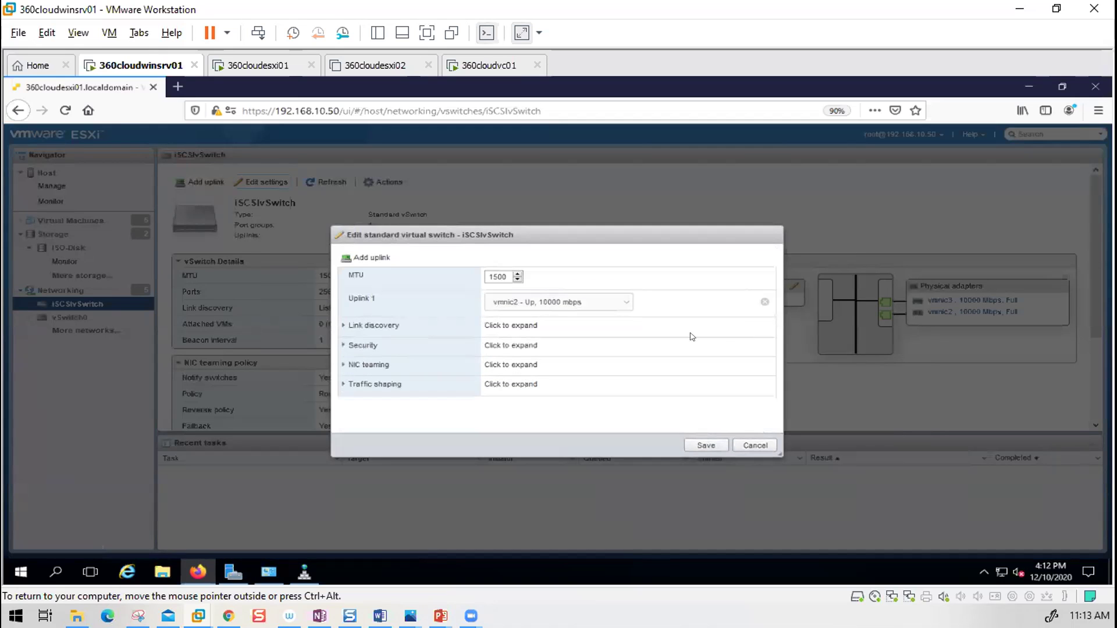
click(705, 445)
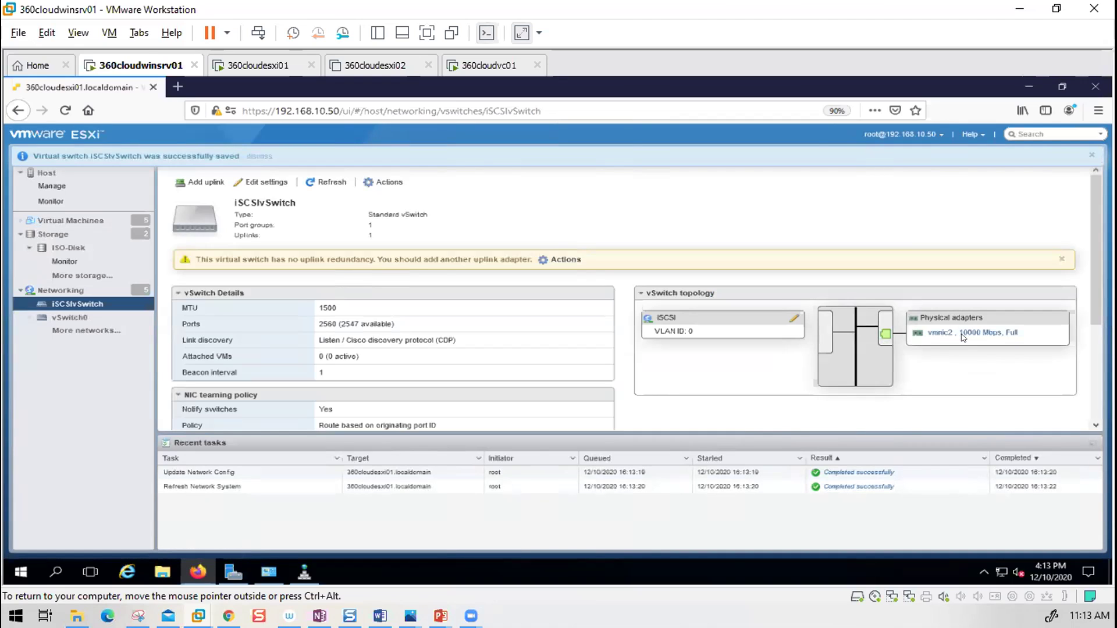
Review the physical NICs of the 360cloudesxi01 host, then return to its list of virtual switches
key(ctrl+alt)
click(275, 66)
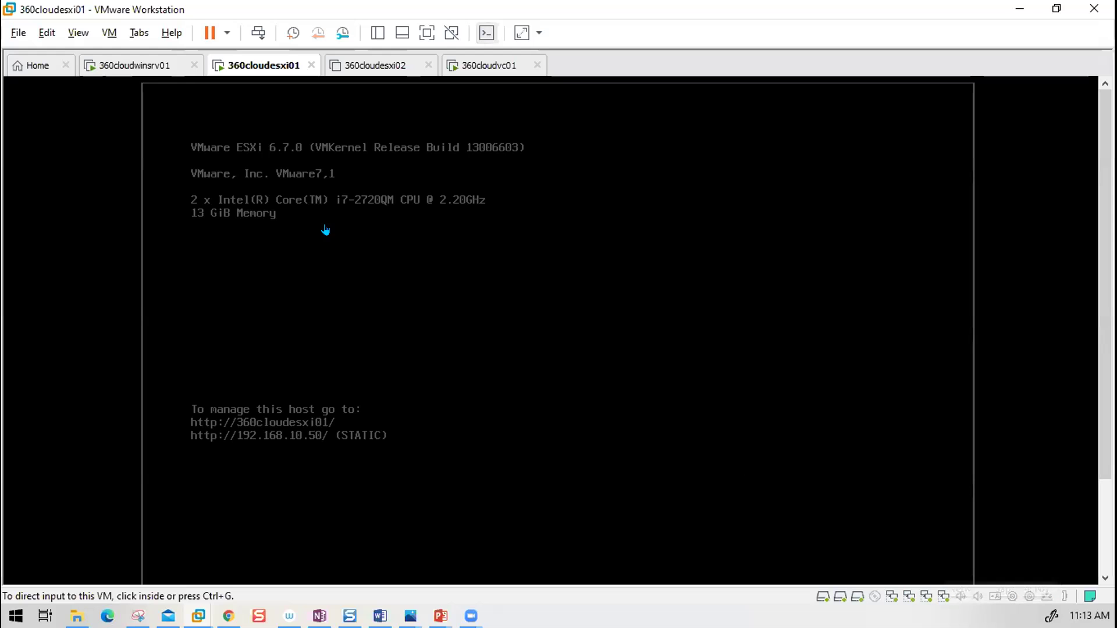
click(153, 66)
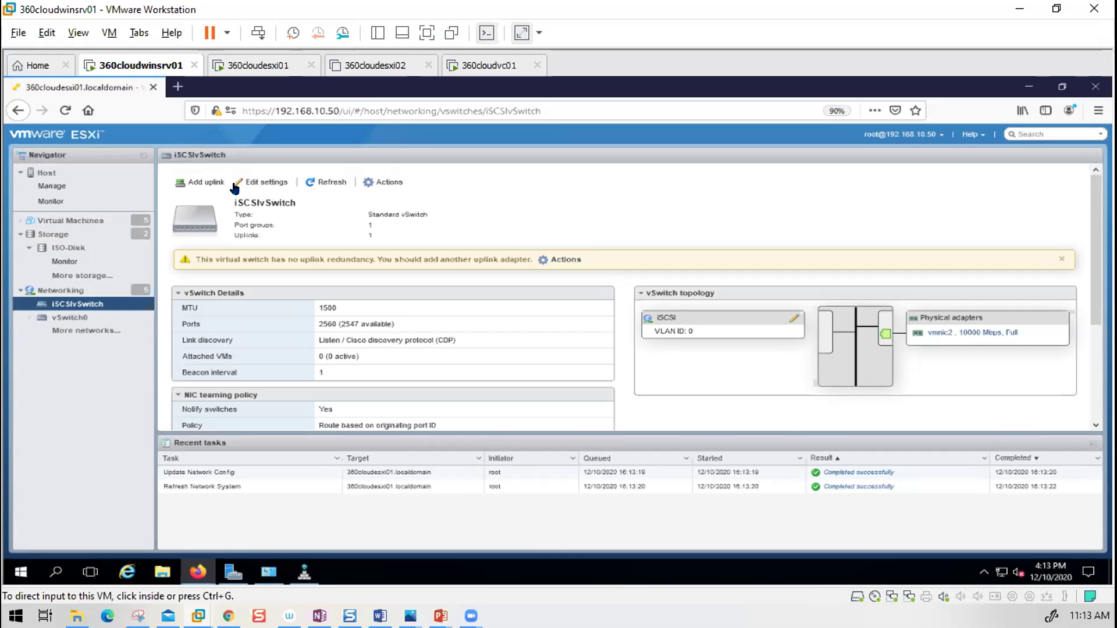
click(65, 289)
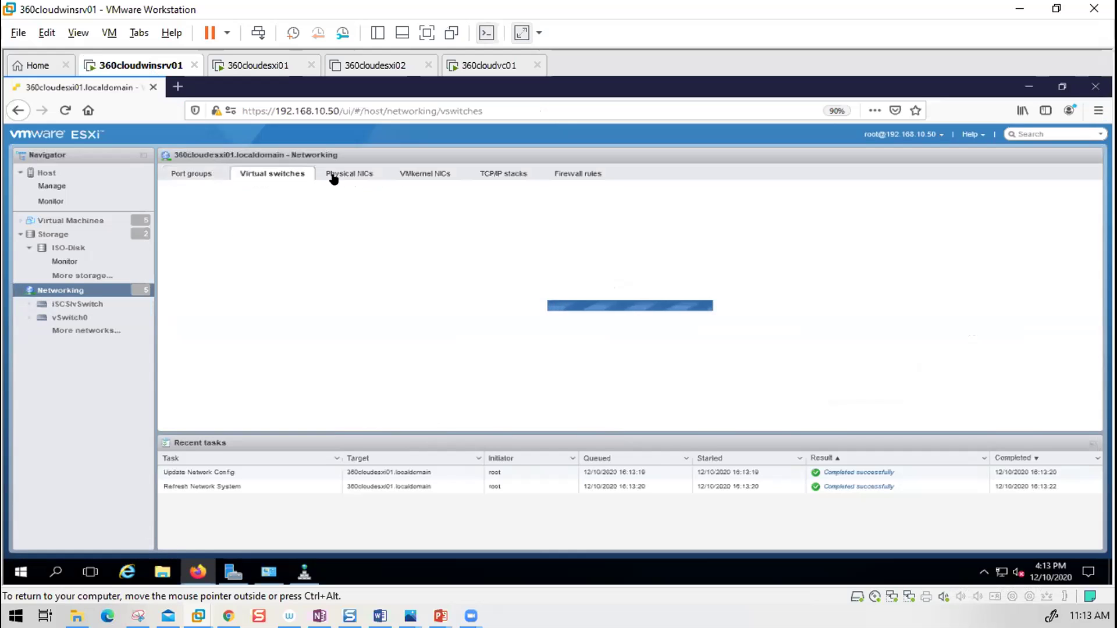
click(363, 176)
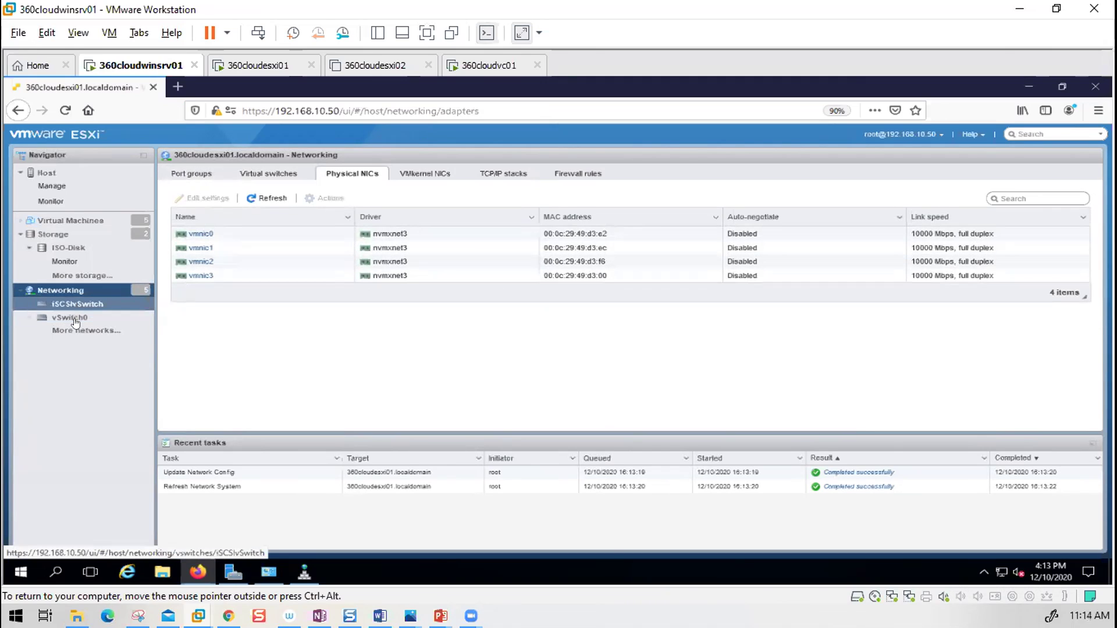
click(85, 292)
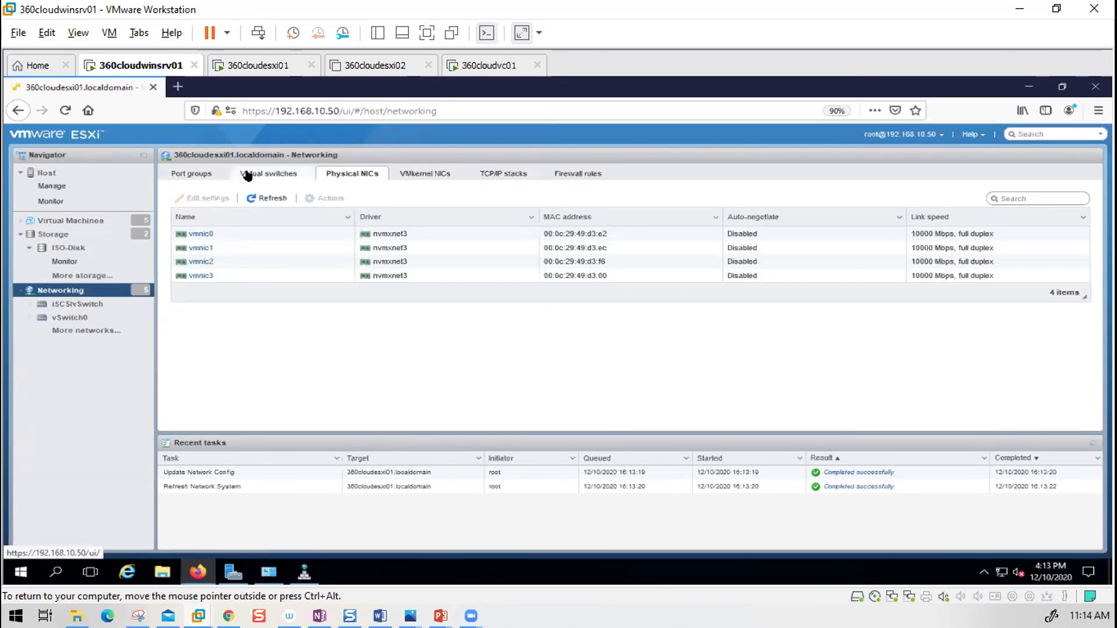
click(275, 176)
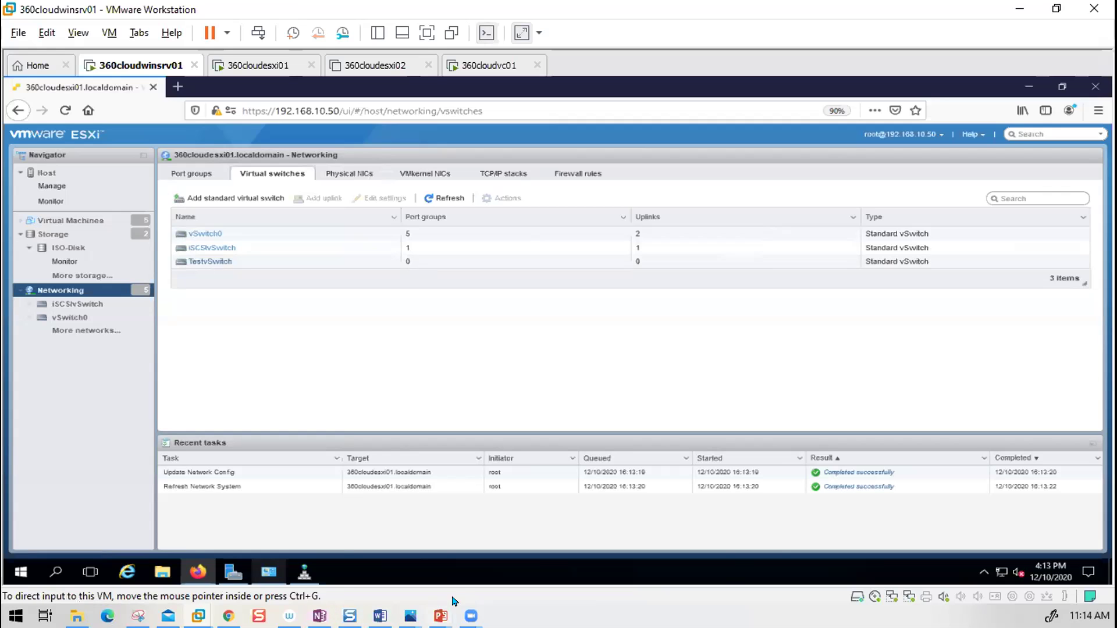
Switch to the PowerPoint slide show to review the vSS Environment (port groups) diagram, then return to VMware Workstation
mouse_move(440, 616)
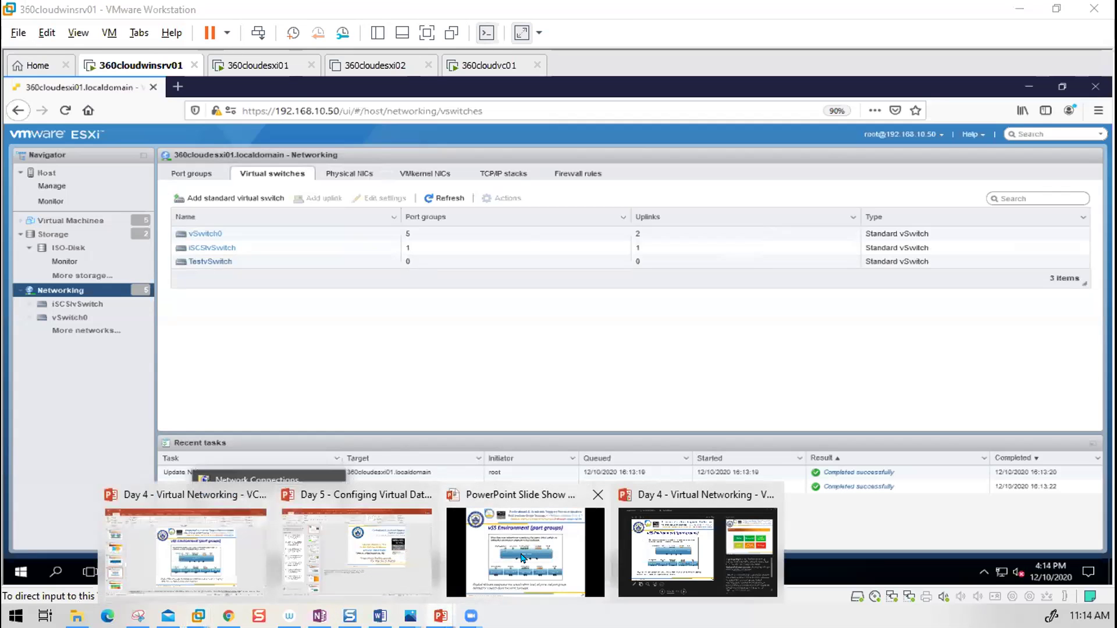
click(526, 553)
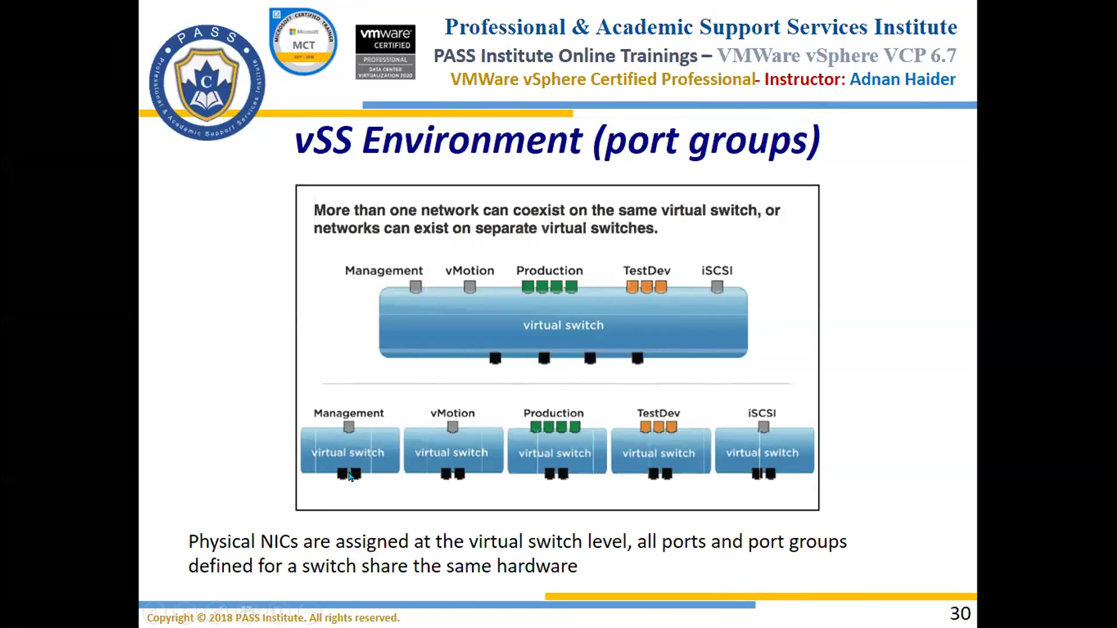
key(alt+Tab)
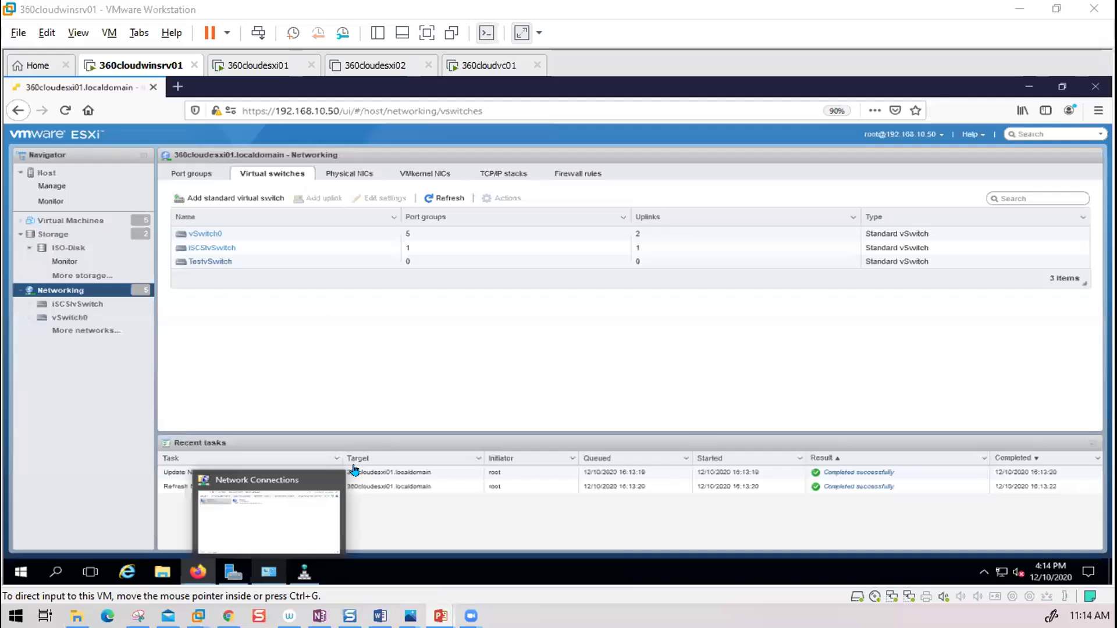
Add a standard virtual switch named Management with vmnic3 as its uplink
click(221, 199)
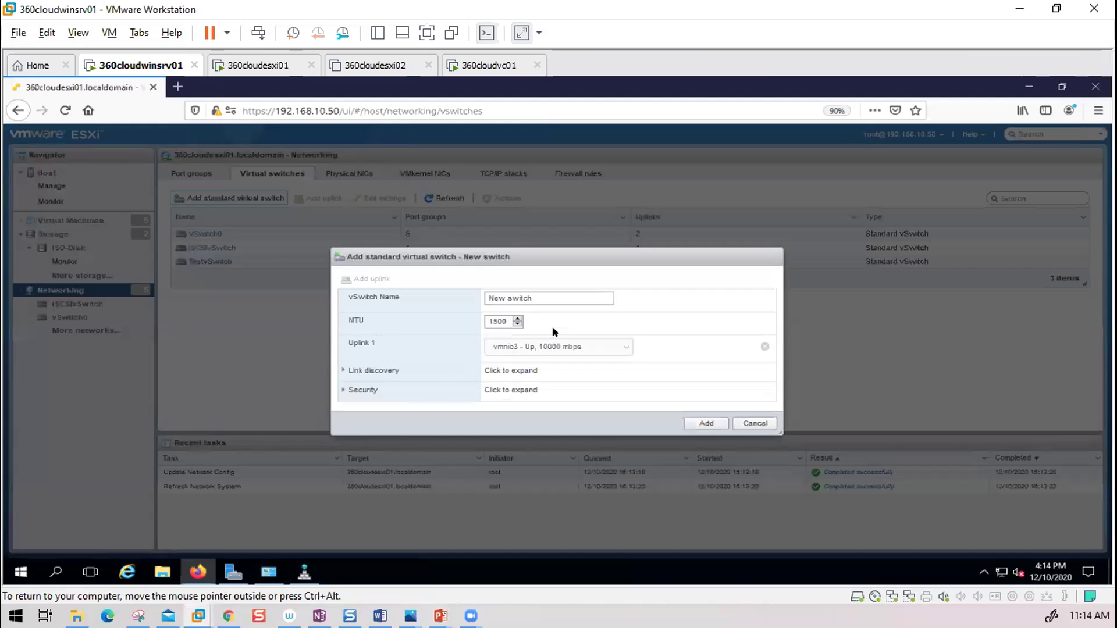
triple_click(549, 295)
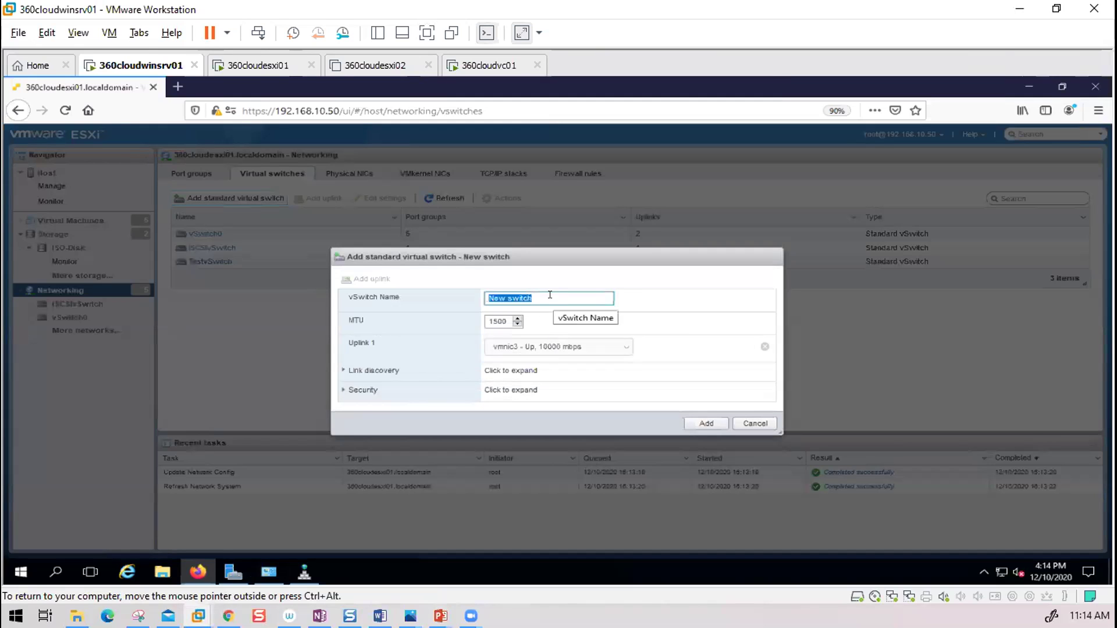
text(Managment)
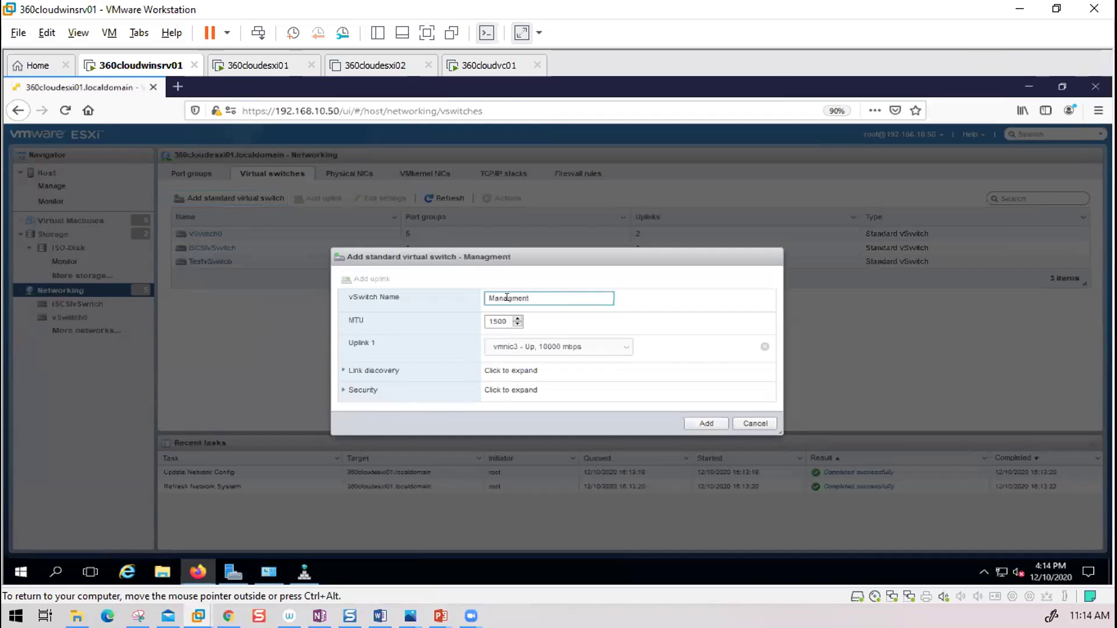
text(e)
click(624, 347)
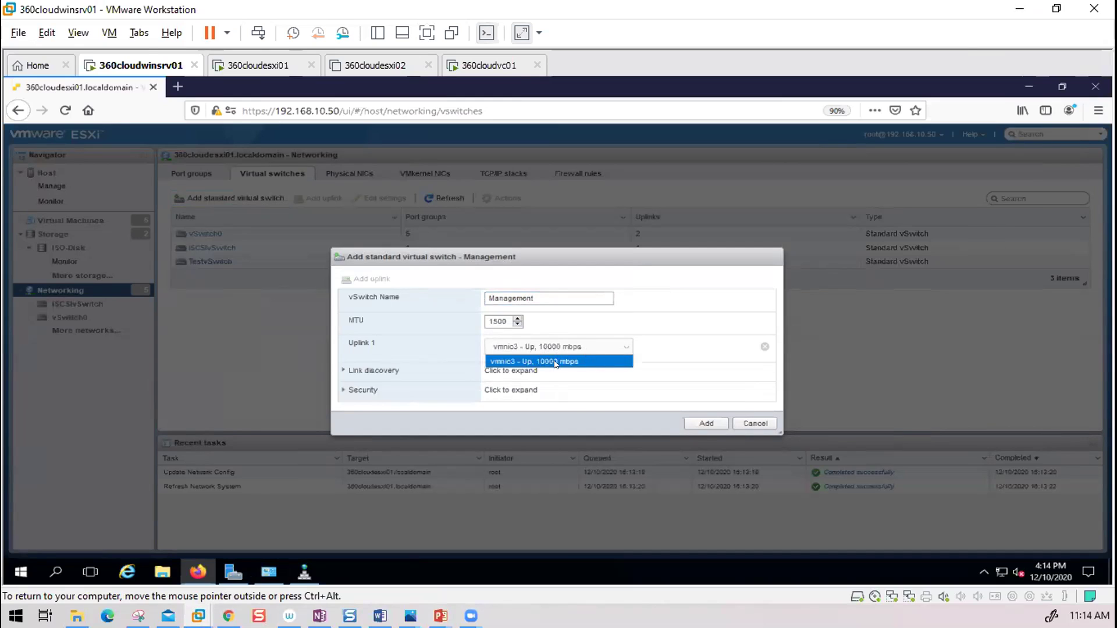
click(672, 348)
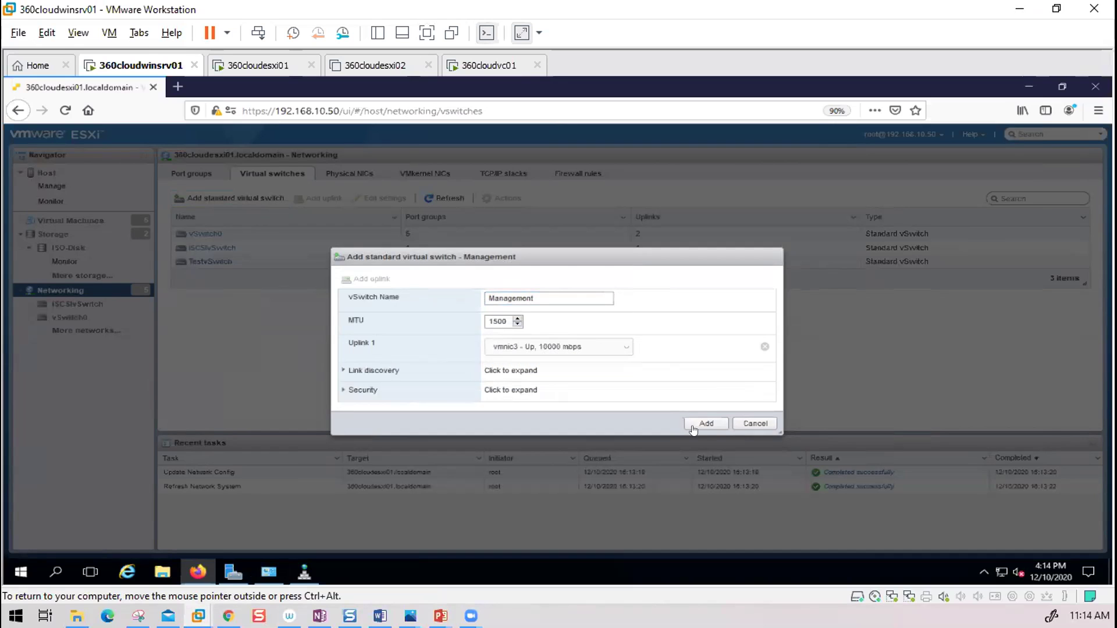
click(705, 425)
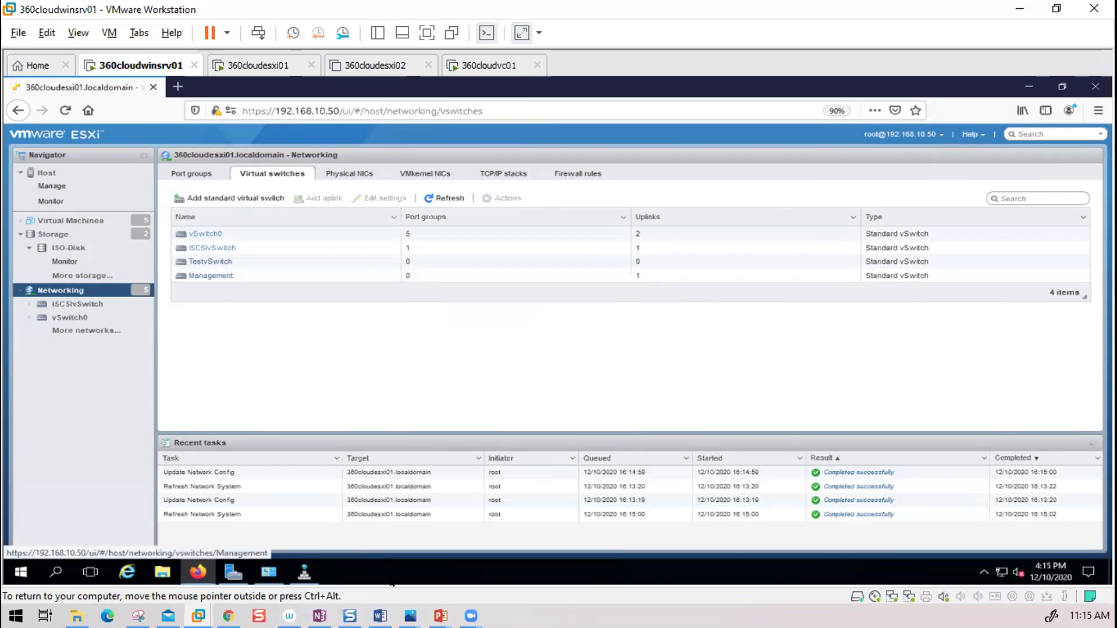
Switch to the Day 4 - Virtual Networking presentation in PowerPoint to examine the separate virtual switches design
mouse_move(440, 615)
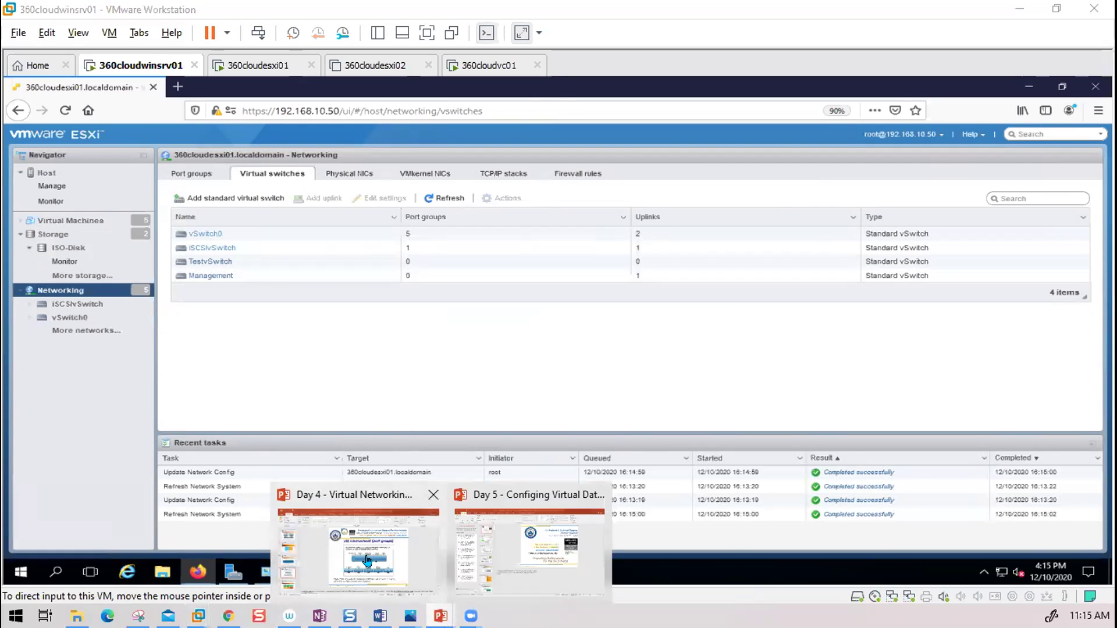
click(335, 562)
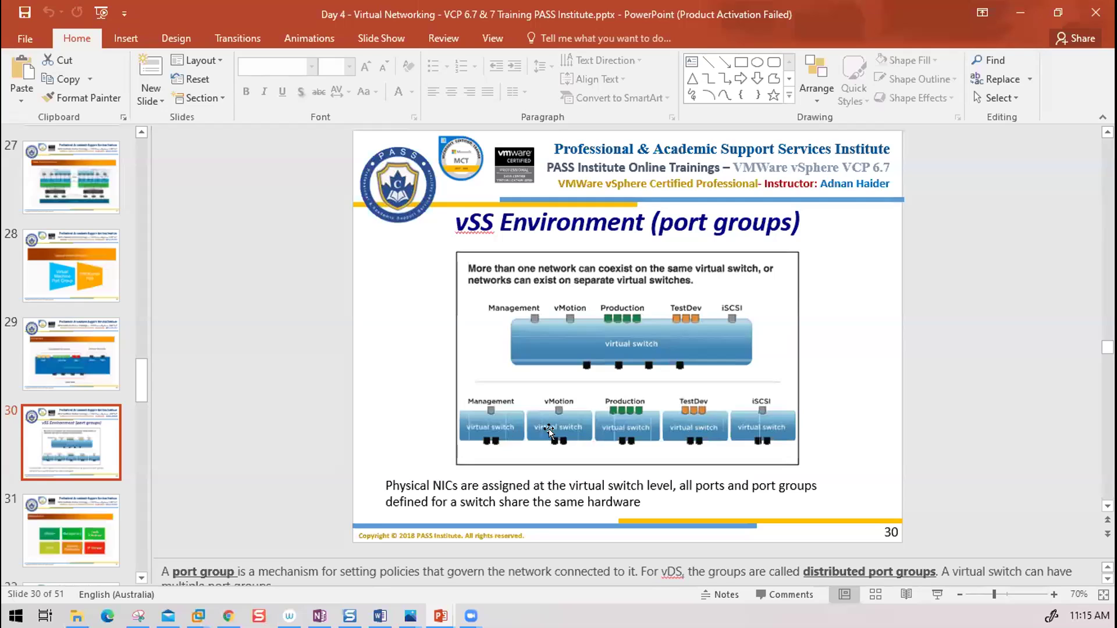
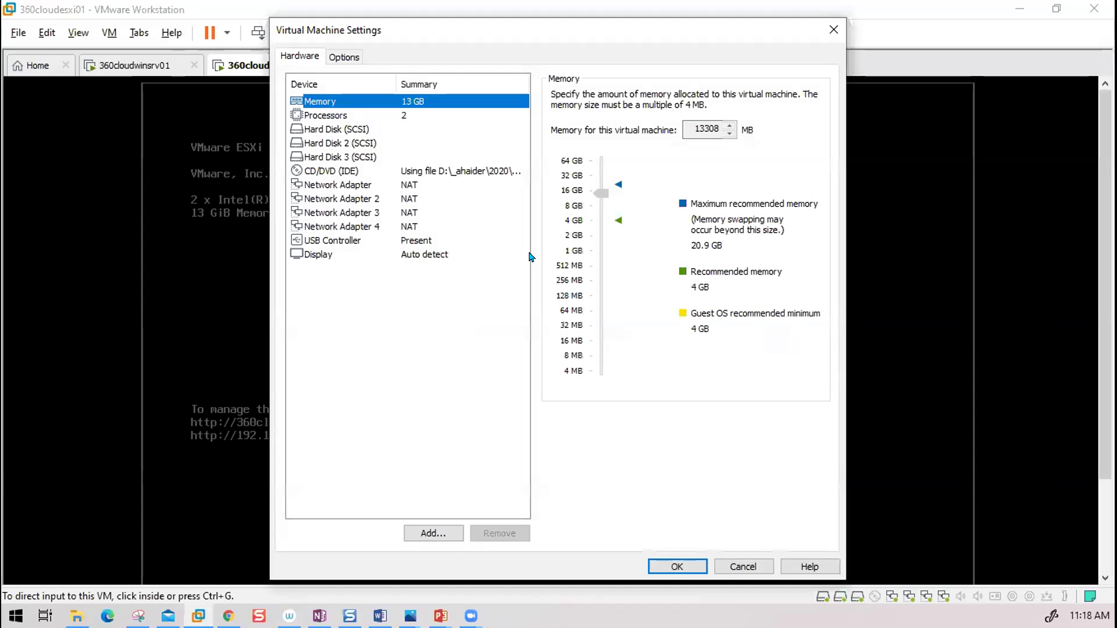
Add four more network adapters to the 360cloudesxi01 virtual machine
click(439, 530)
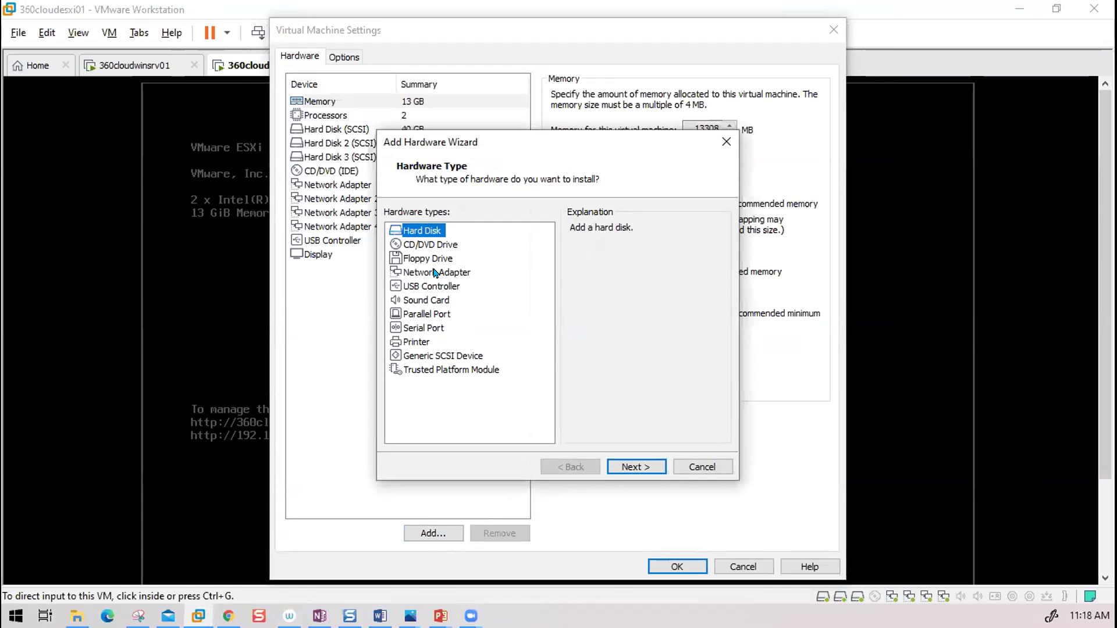
click(436, 272)
click(637, 468)
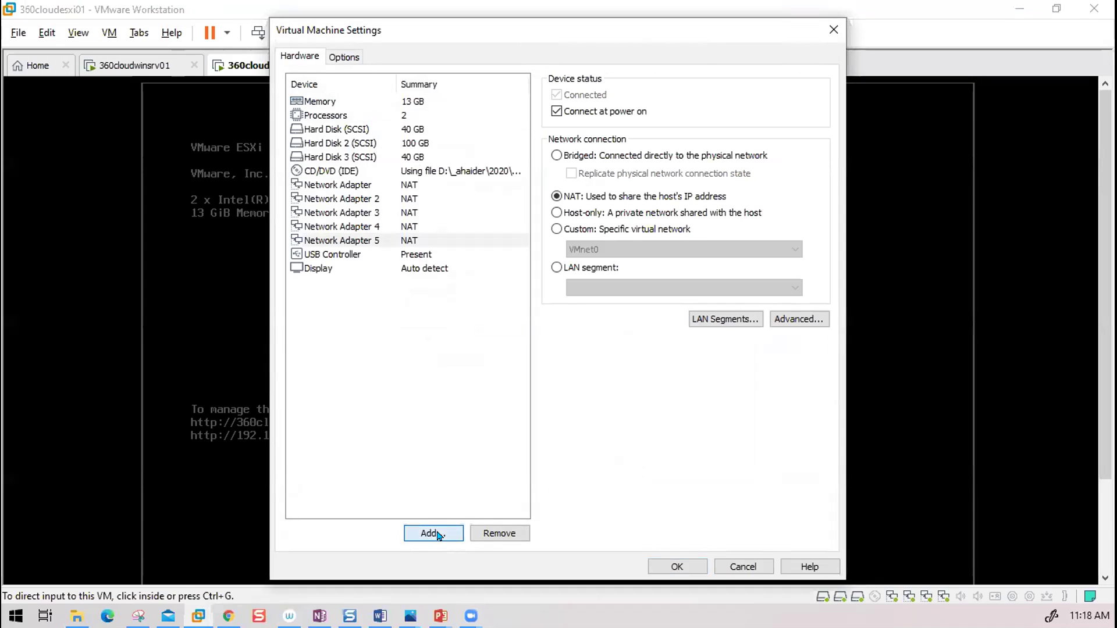
click(432, 533)
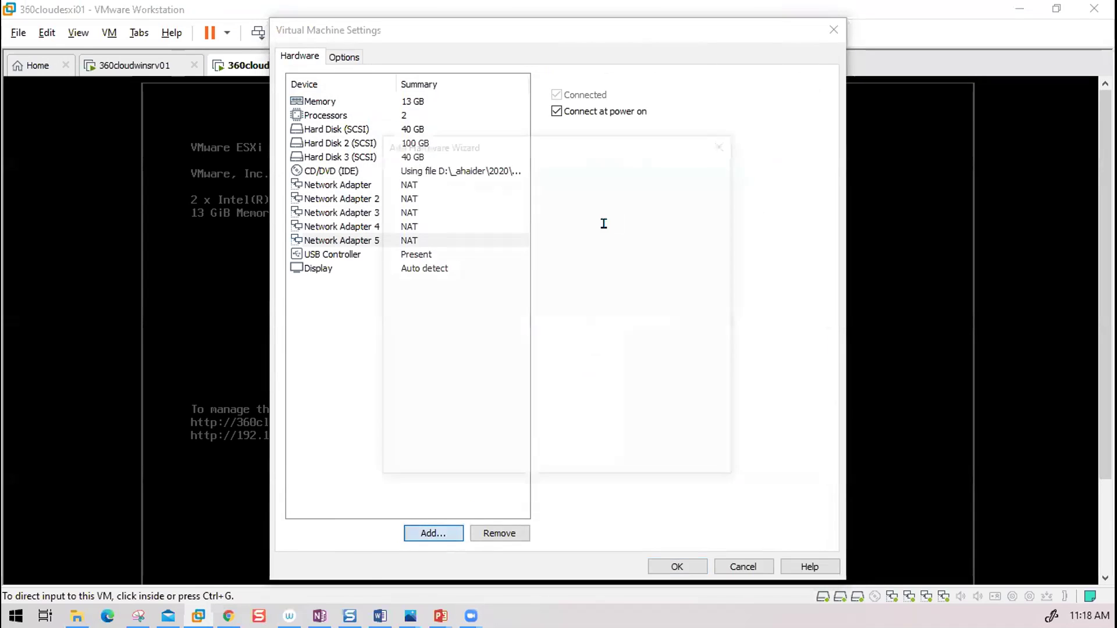
click(441, 272)
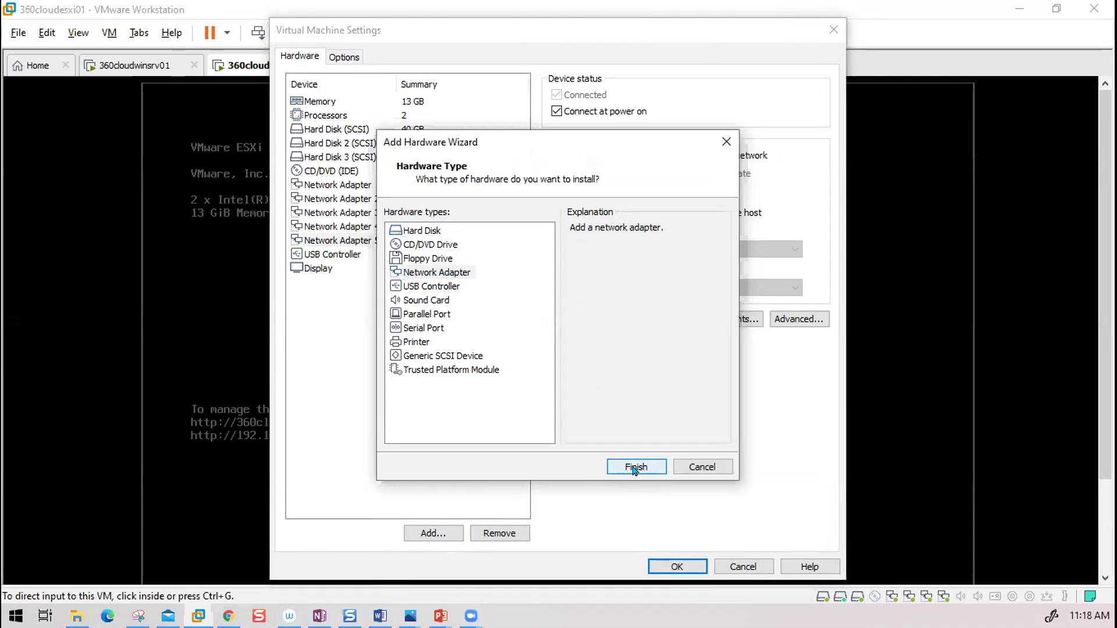
key(Return)
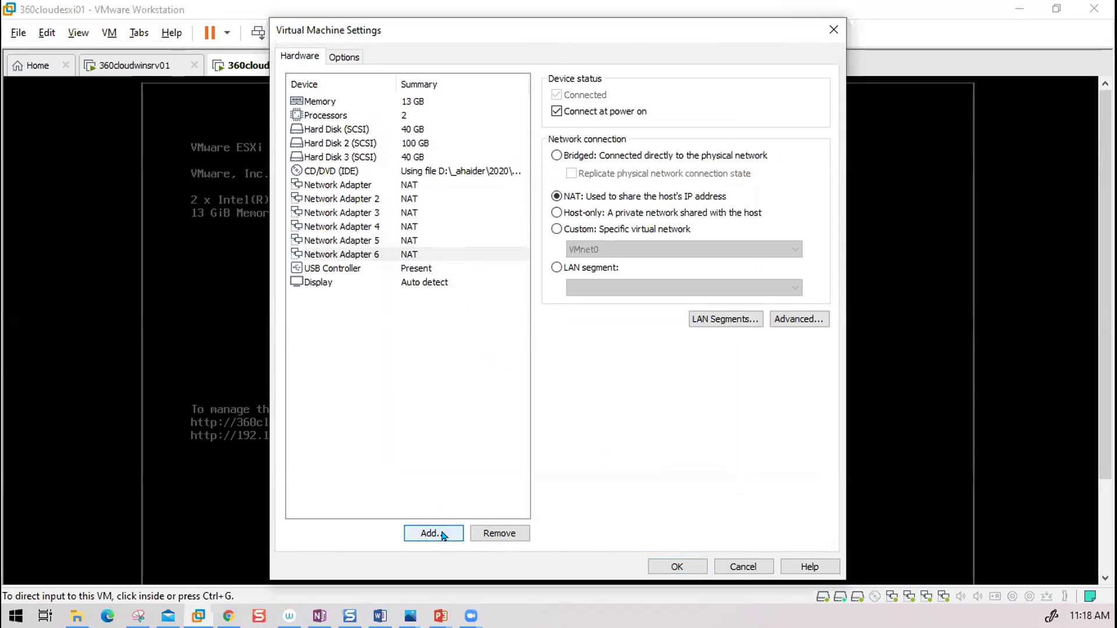
click(442, 534)
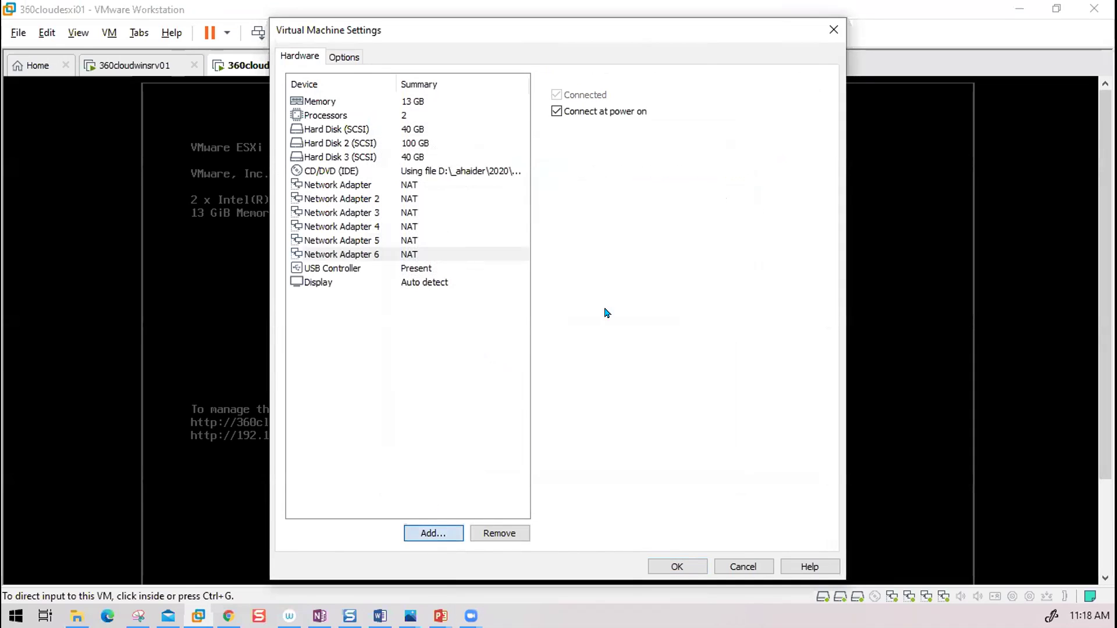
click(437, 272)
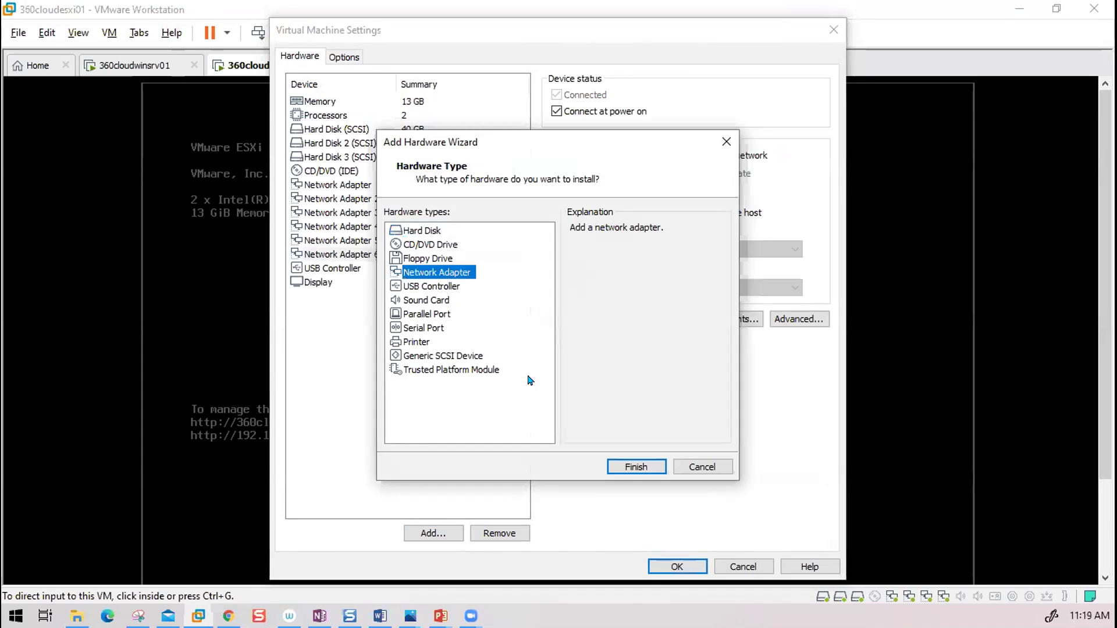
click(628, 469)
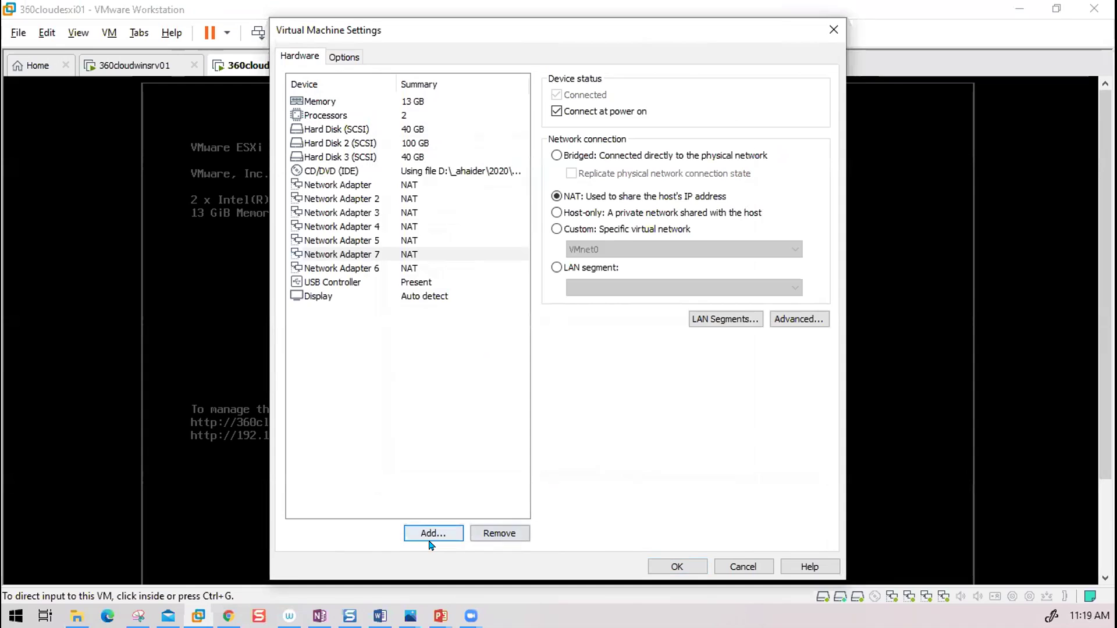
click(430, 533)
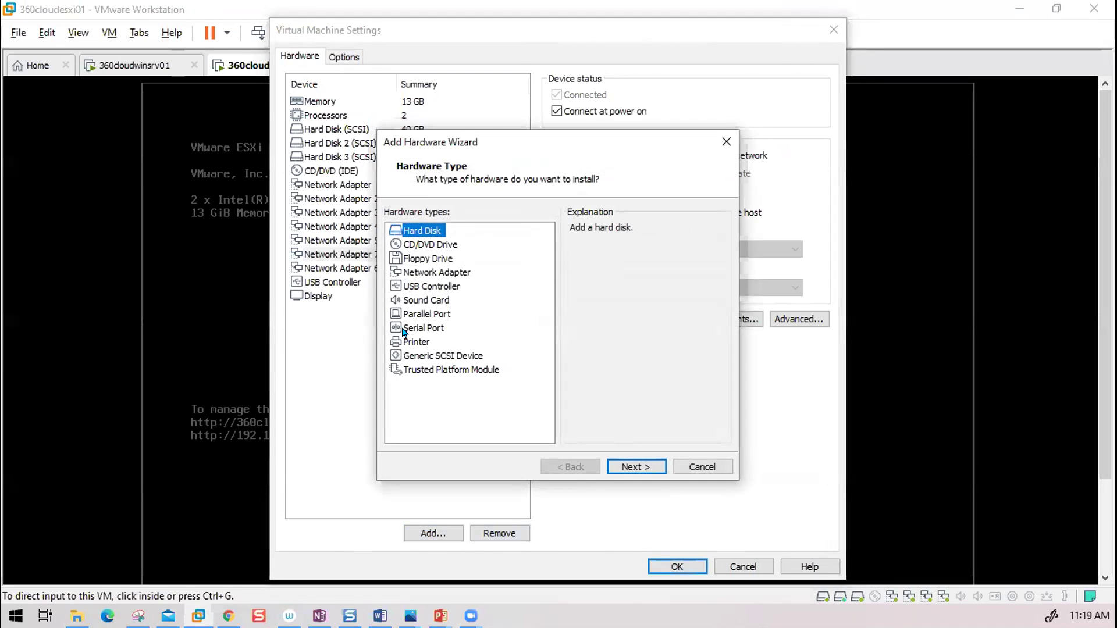
click(435, 272)
click(636, 466)
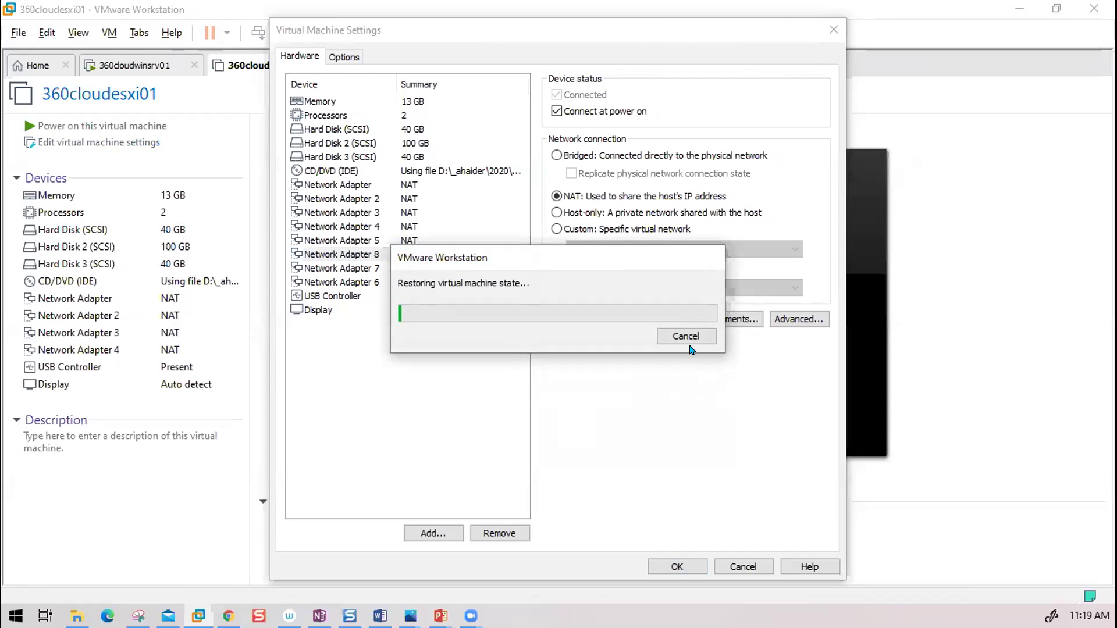
Cancel the state restore to close the virtual machine settings, and resume the 360cloudesxi01 virtual machine
click(688, 337)
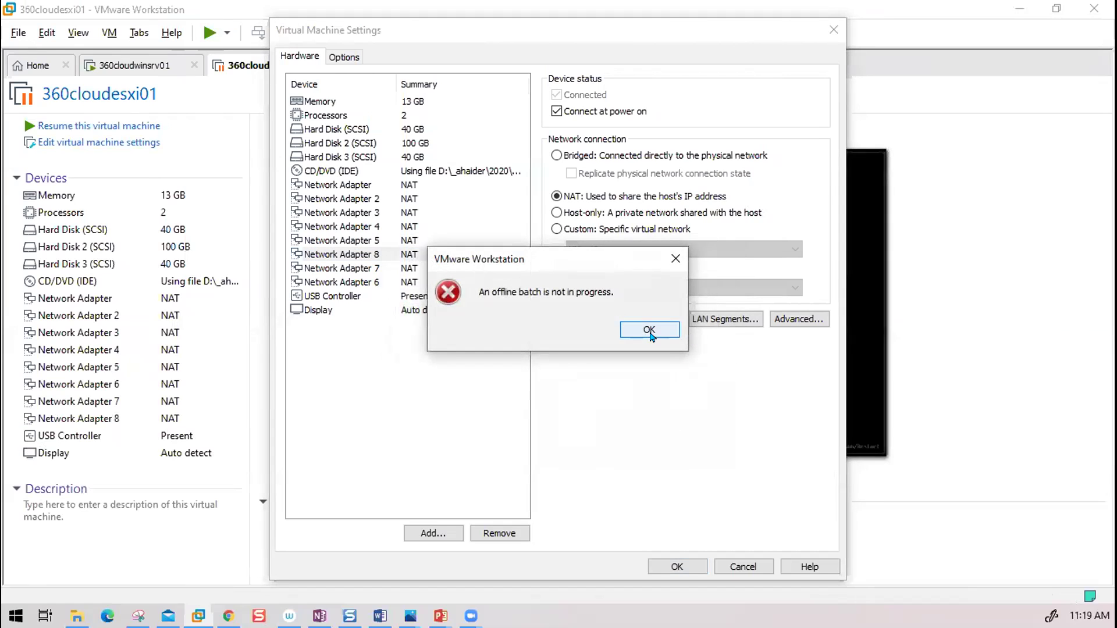
click(650, 325)
click(675, 568)
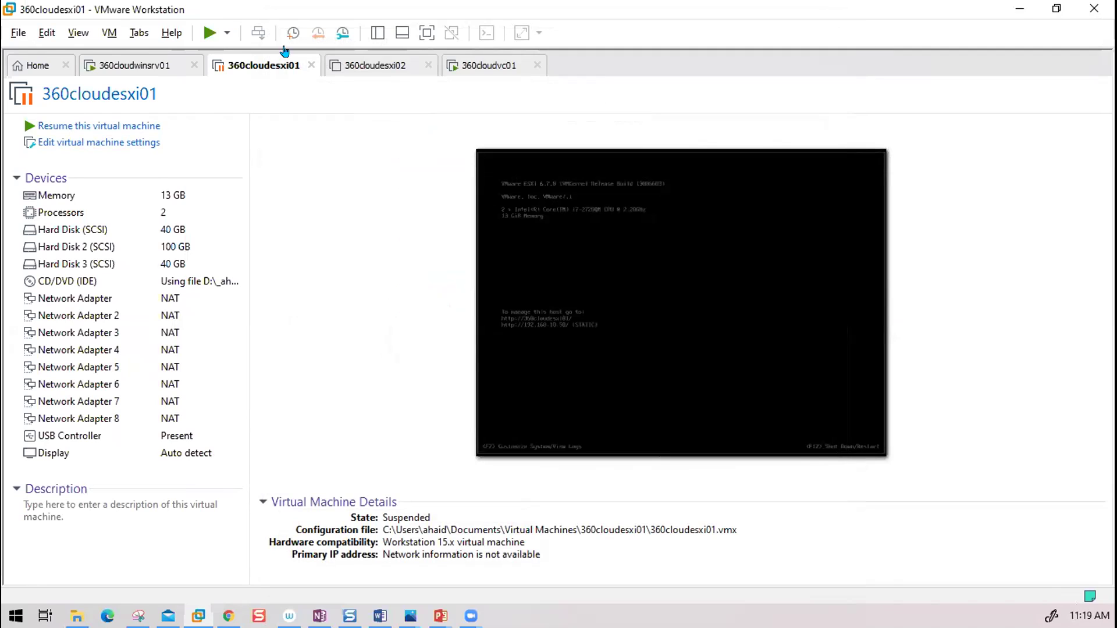
click(115, 126)
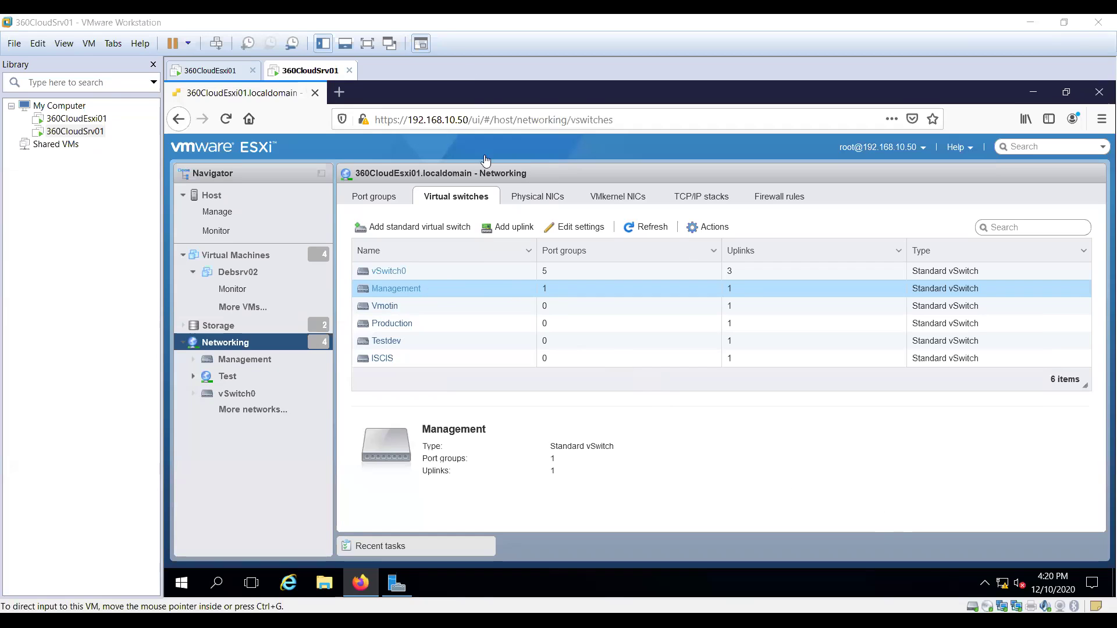
Check the ESXi host's physical NICs and add vmnic8 as the second uplink of the Management virtual switch
click(538, 191)
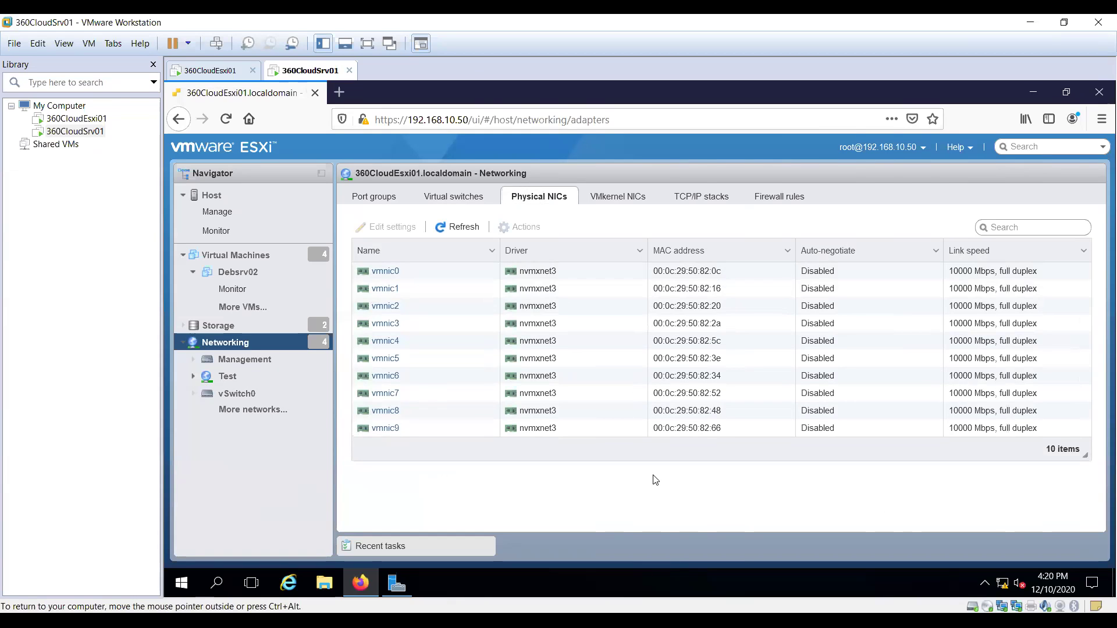
click(461, 198)
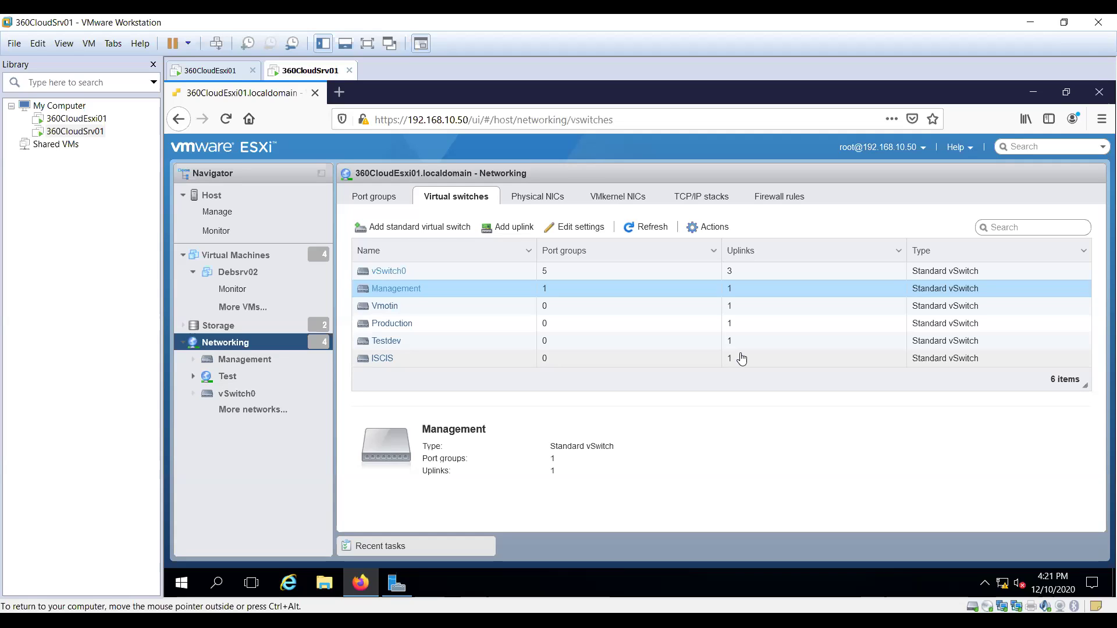
right_click(503, 296)
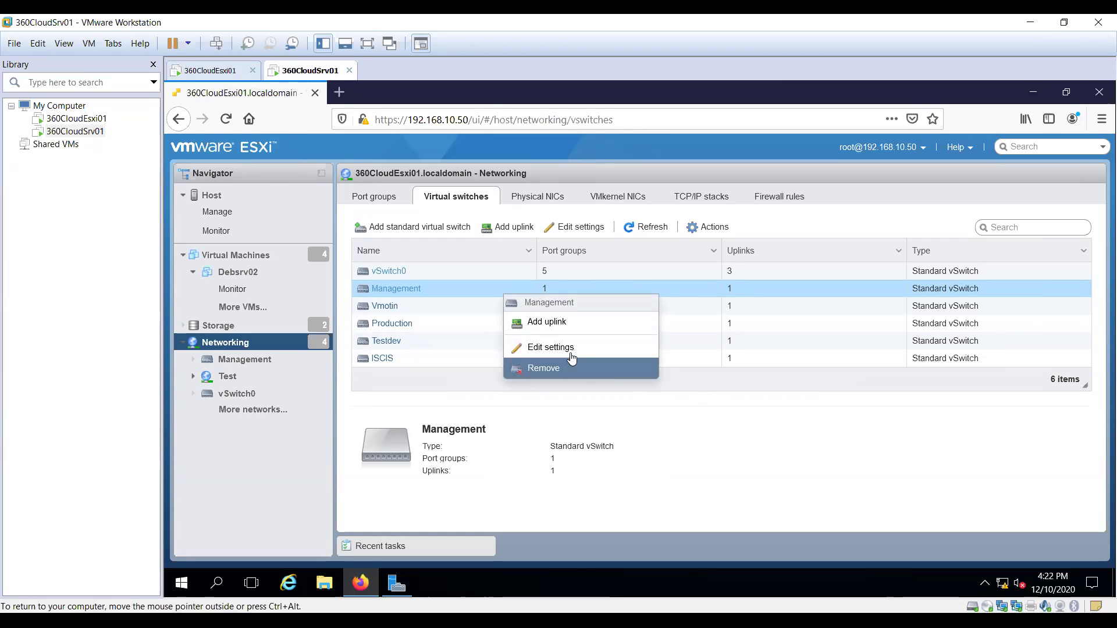
click(580, 326)
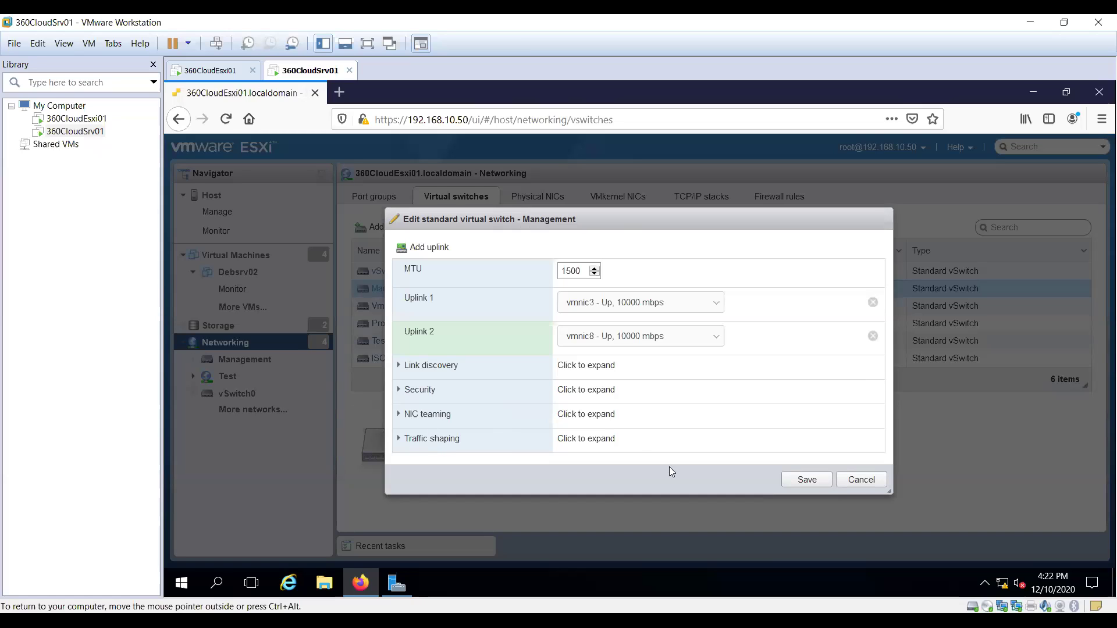
click(793, 481)
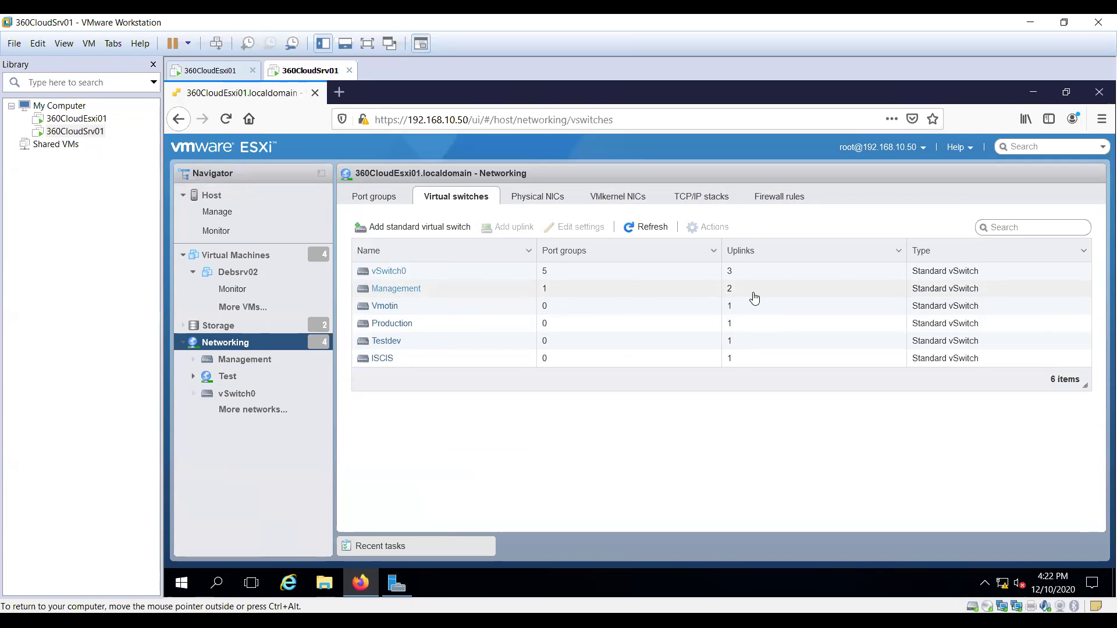
Add vmnic9 as the second uplink of the Vmotin virtual switch
click(478, 306)
right_click(478, 306)
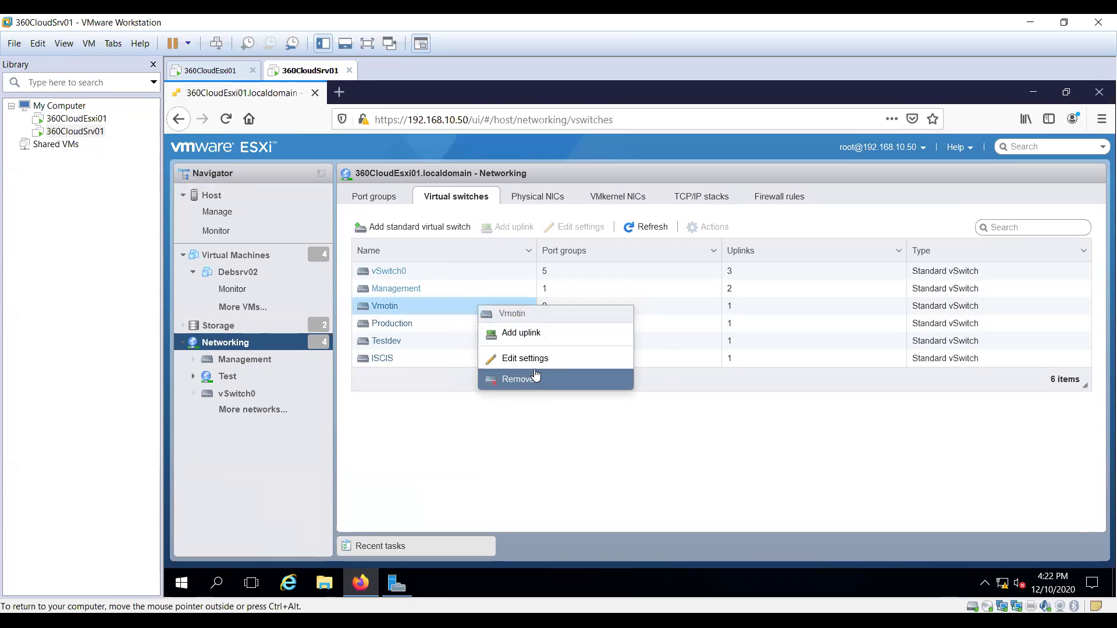
click(543, 336)
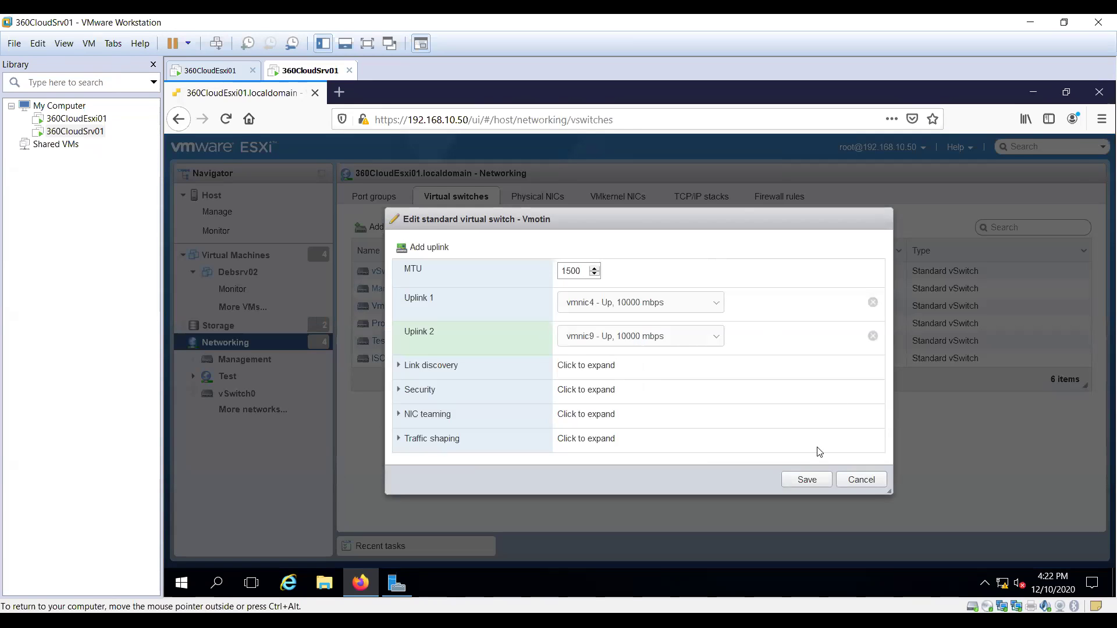
click(808, 480)
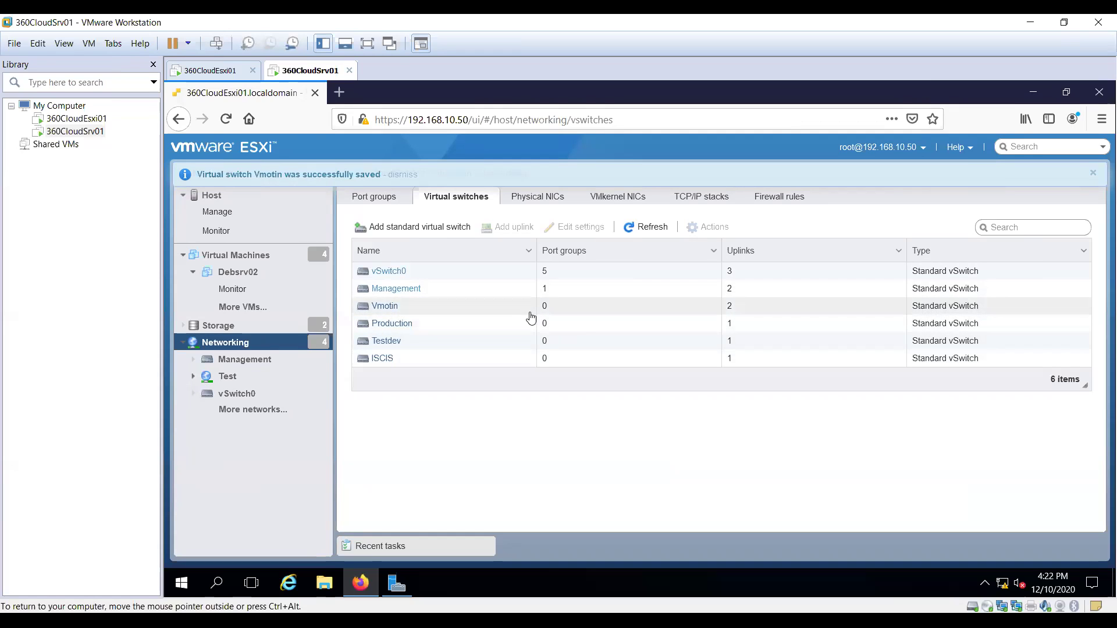
Add a port group named Vmotion on the Vmotin virtual switch
click(375, 197)
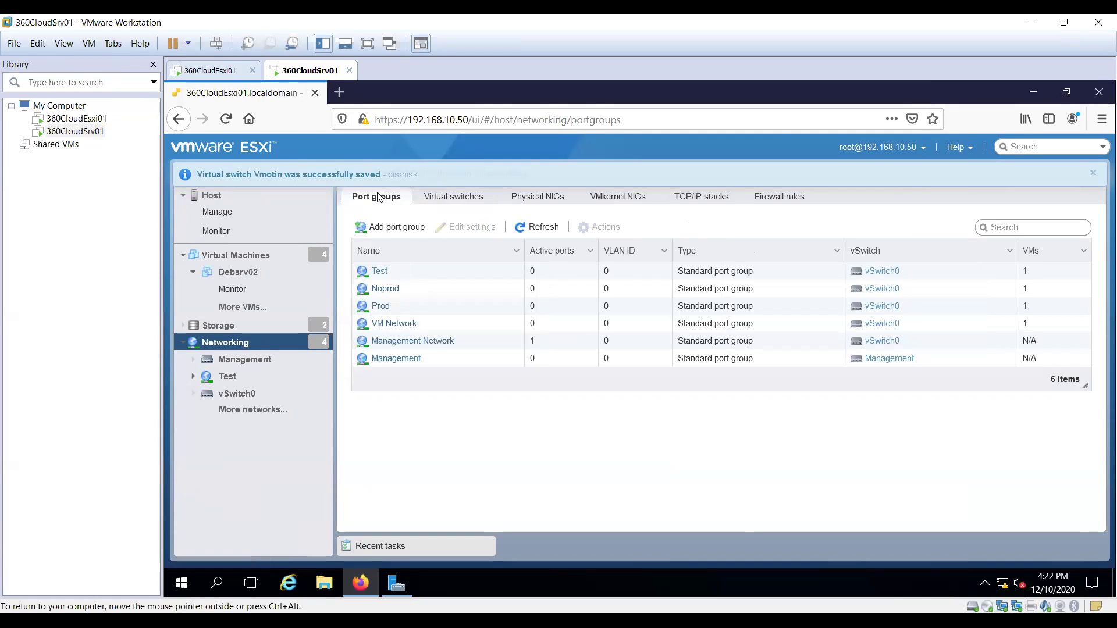
click(388, 230)
click(669, 309)
click(668, 308)
key(BackSpace)
key(BackSpace)
key(BackSpace)
key(BackSpace)
key(BackSpace)
key(BackSpace)
key(BackSpace)
key(BackSpace)
key(BackSpace)
key(BackSpace)
key(BackSpace)
key(BackSpace)
key(BackSpace)
key(BackSpace)
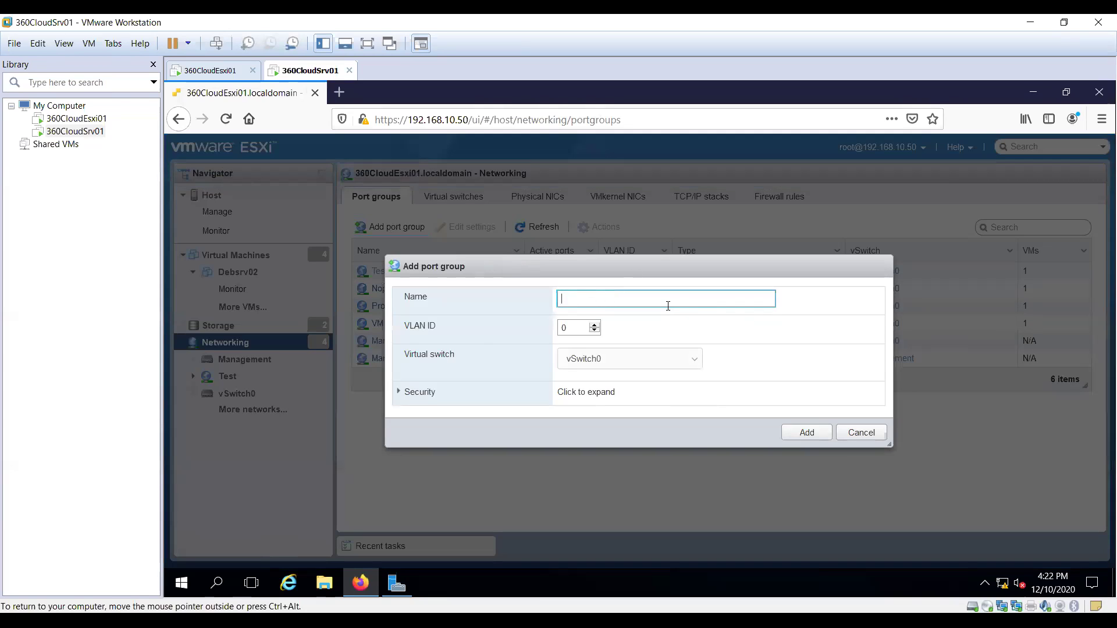
text(Vmotion)
click(687, 364)
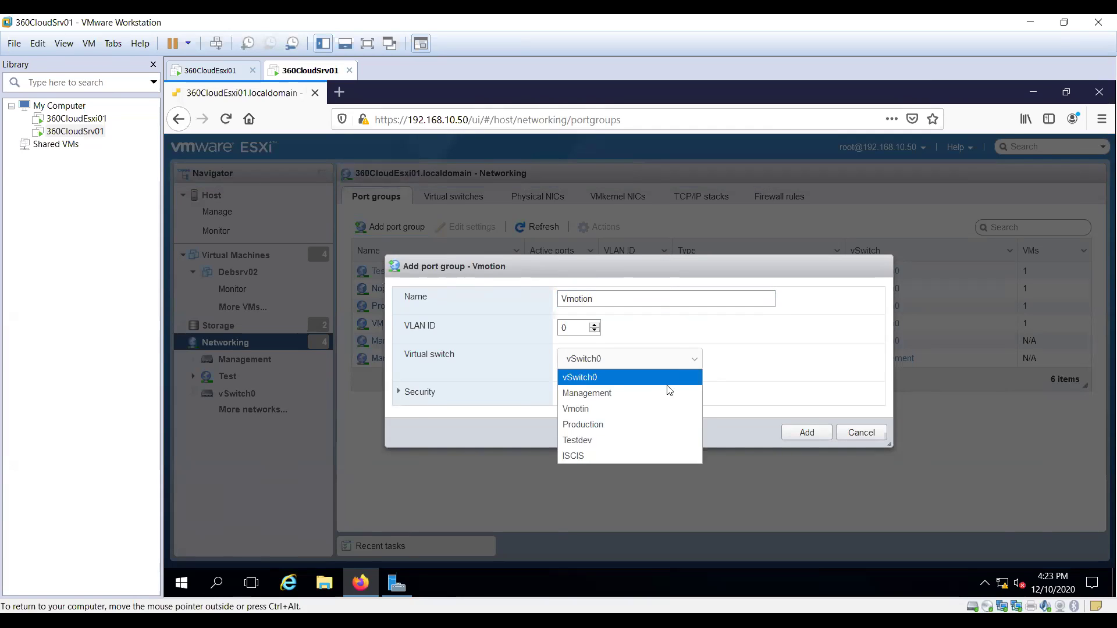
click(629, 409)
click(807, 432)
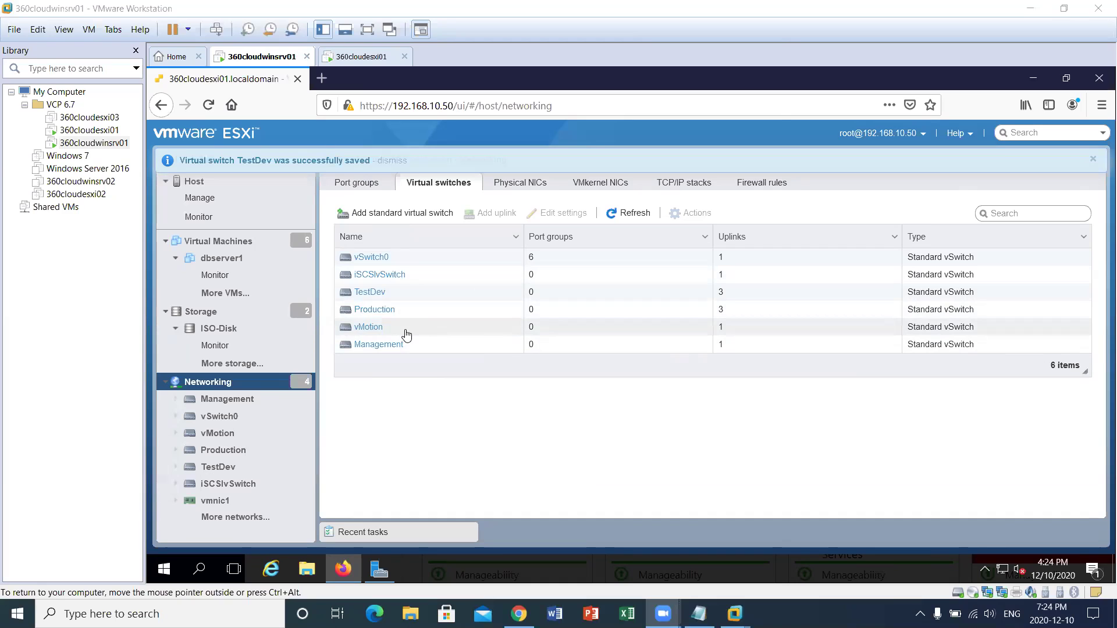
Add a port group named vmotion on vSwitch0 of the 360cloudesxi01 host and refresh the port group list
click(354, 189)
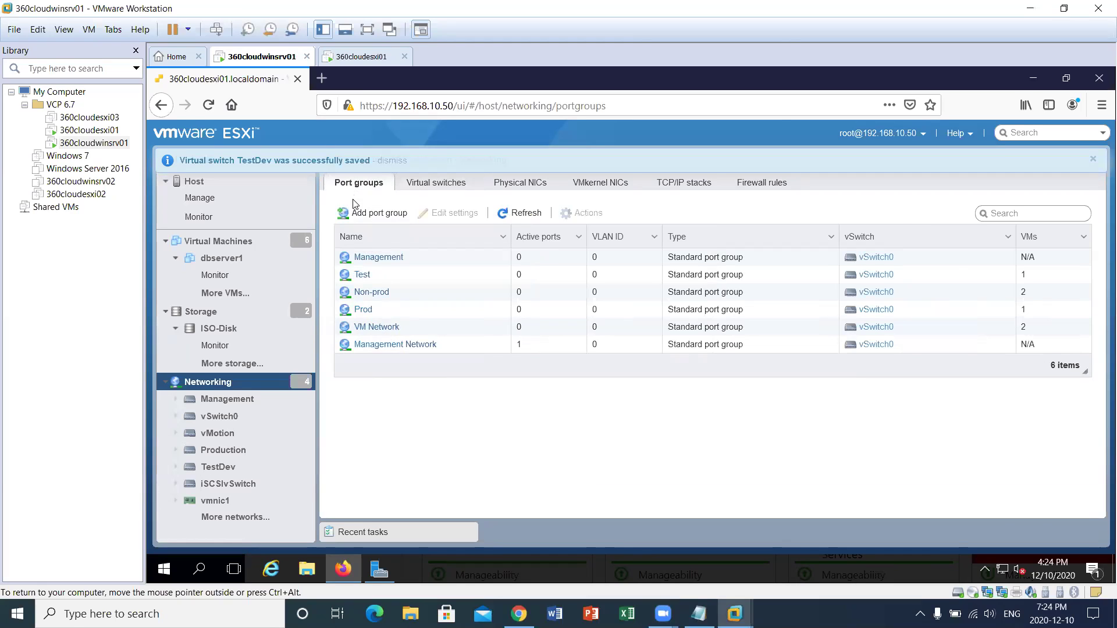
click(355, 214)
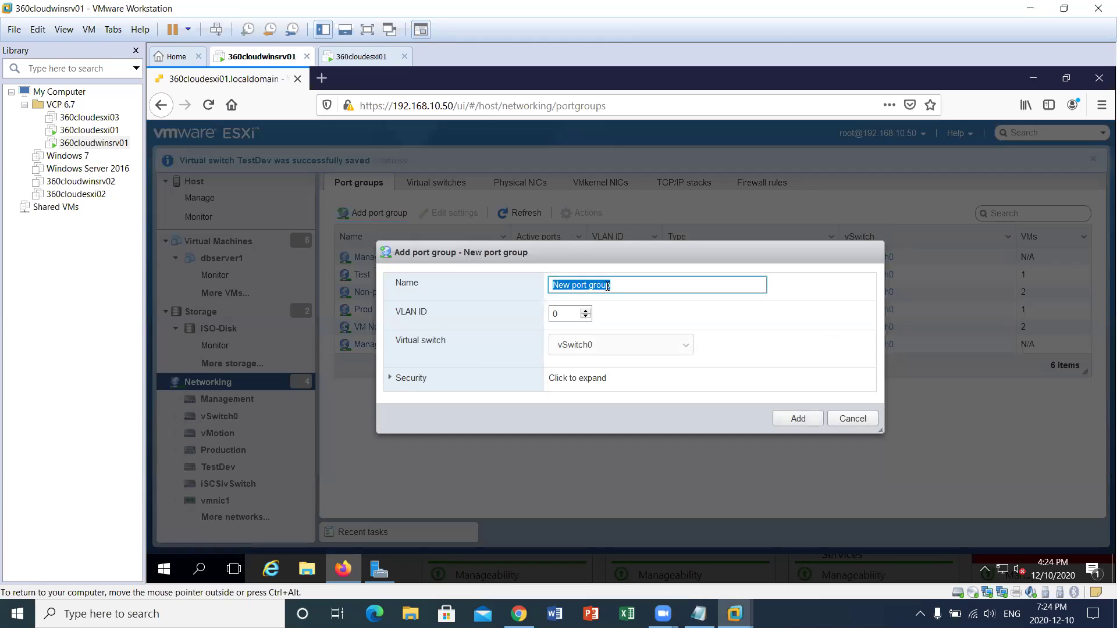
text(vmotion)
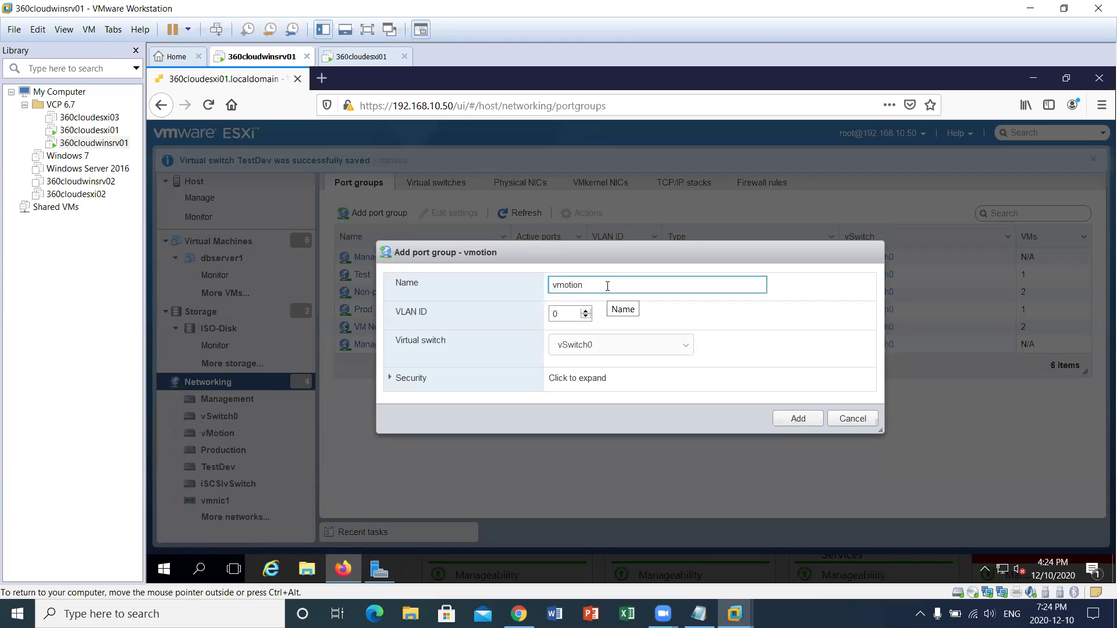
click(792, 422)
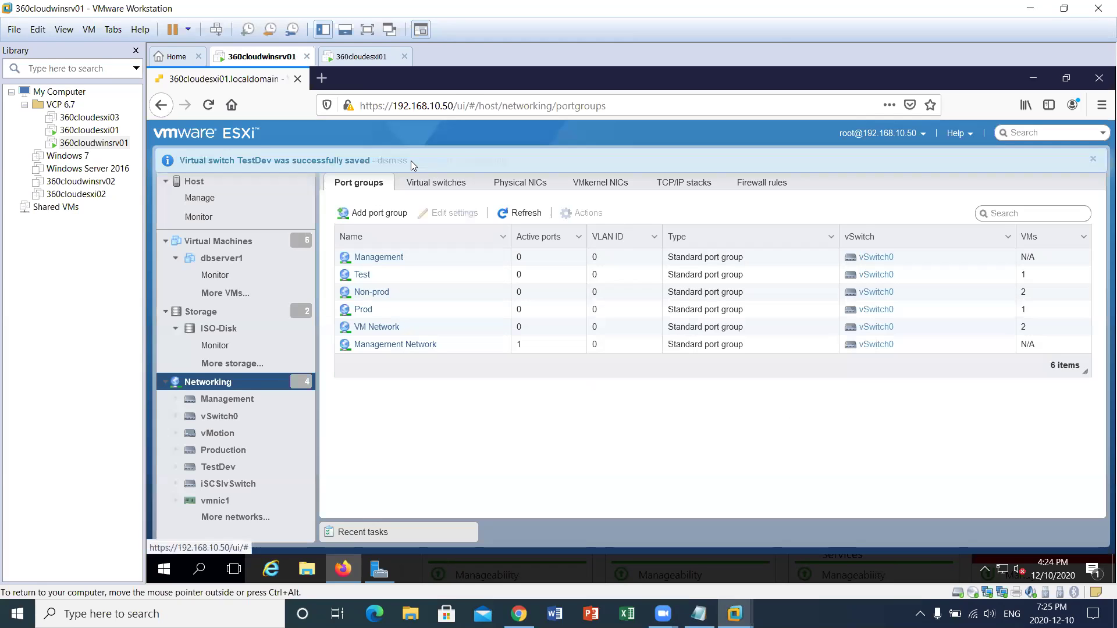
click(513, 214)
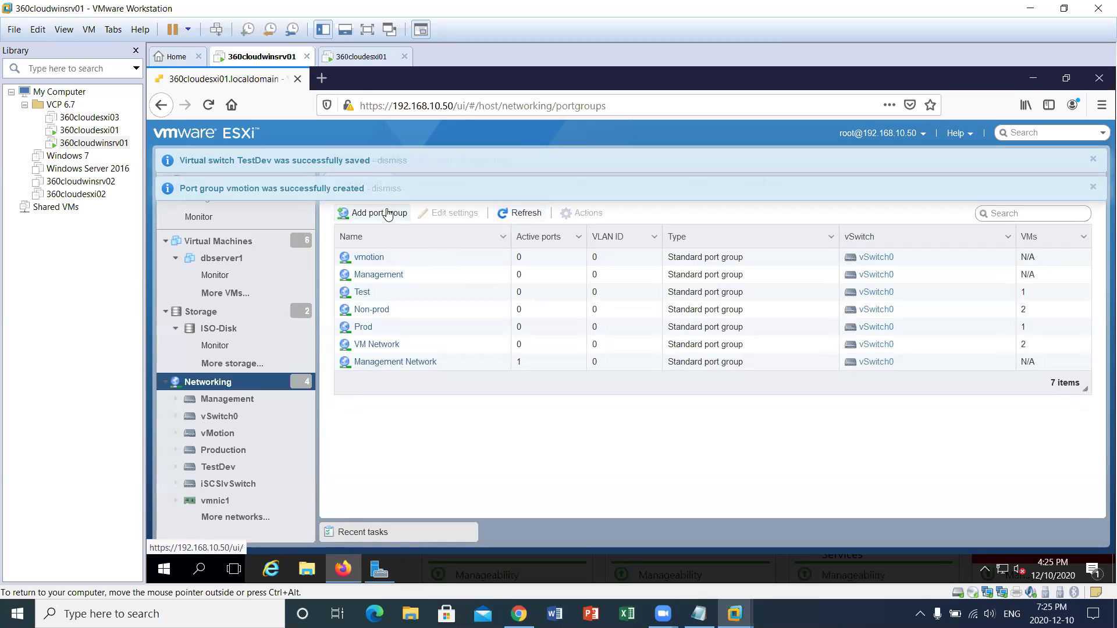
Try to move the vmotion port group from vSwitch0 to another virtual switch through its settings
click(369, 257)
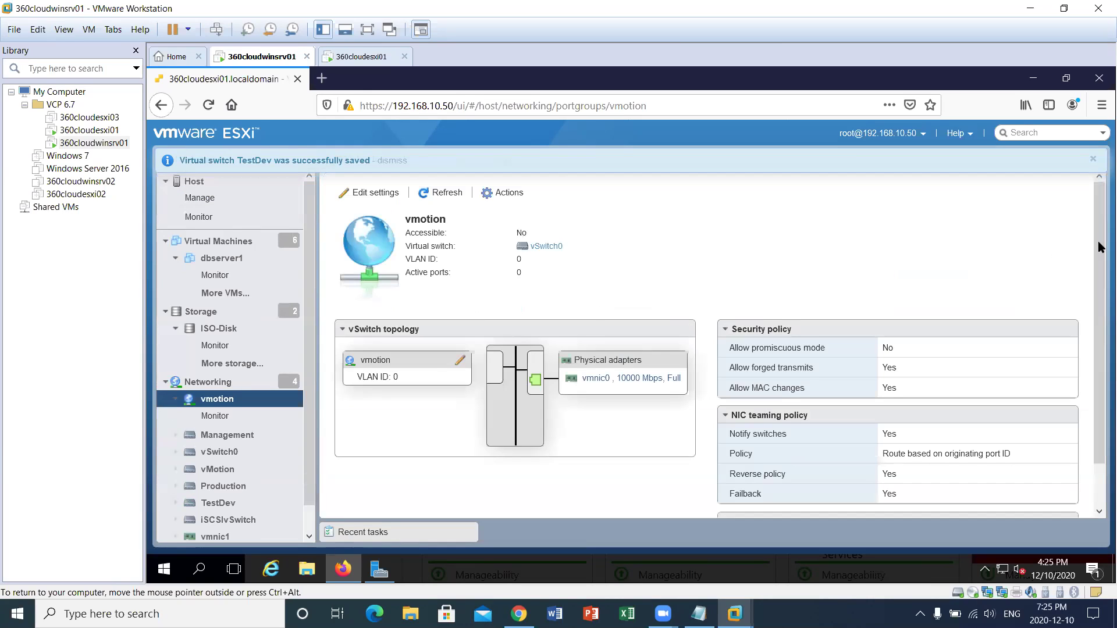
click(362, 190)
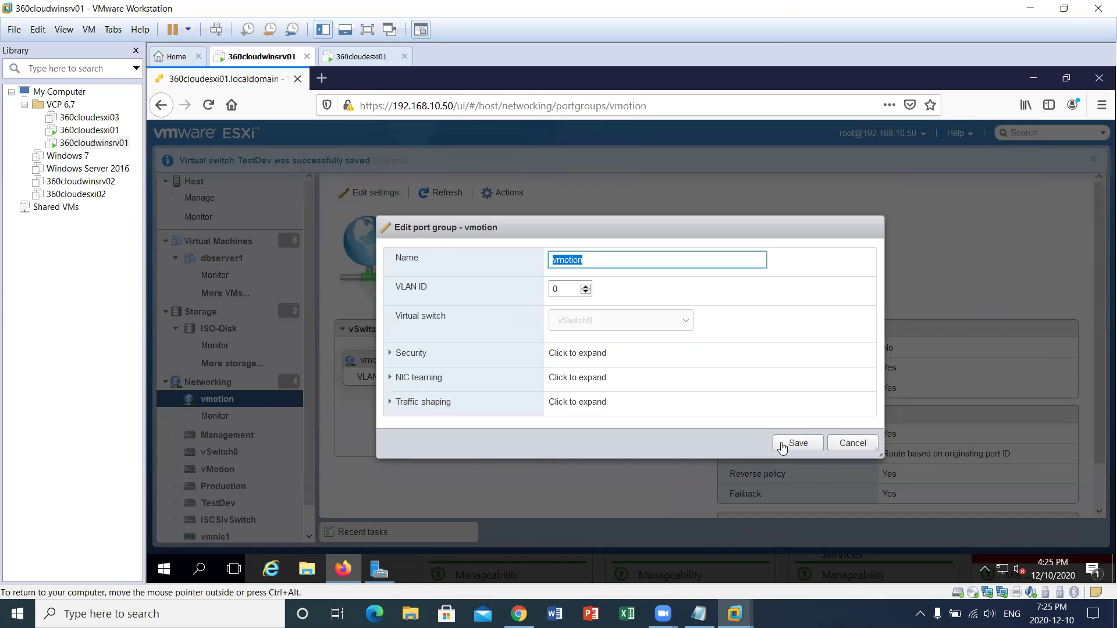
click(846, 436)
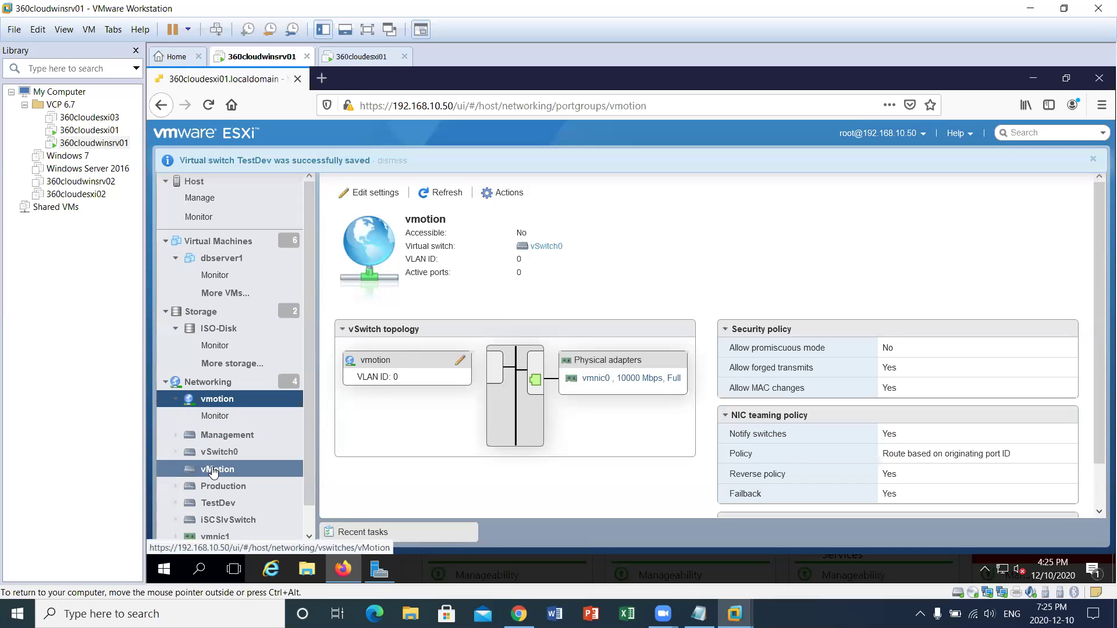
click(377, 192)
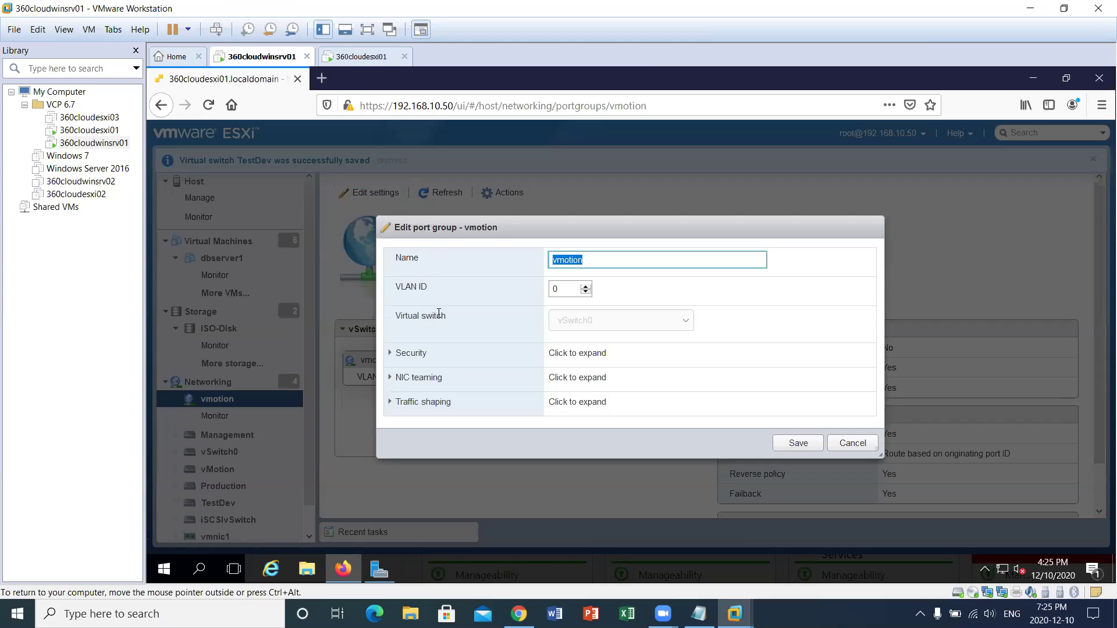
click(640, 329)
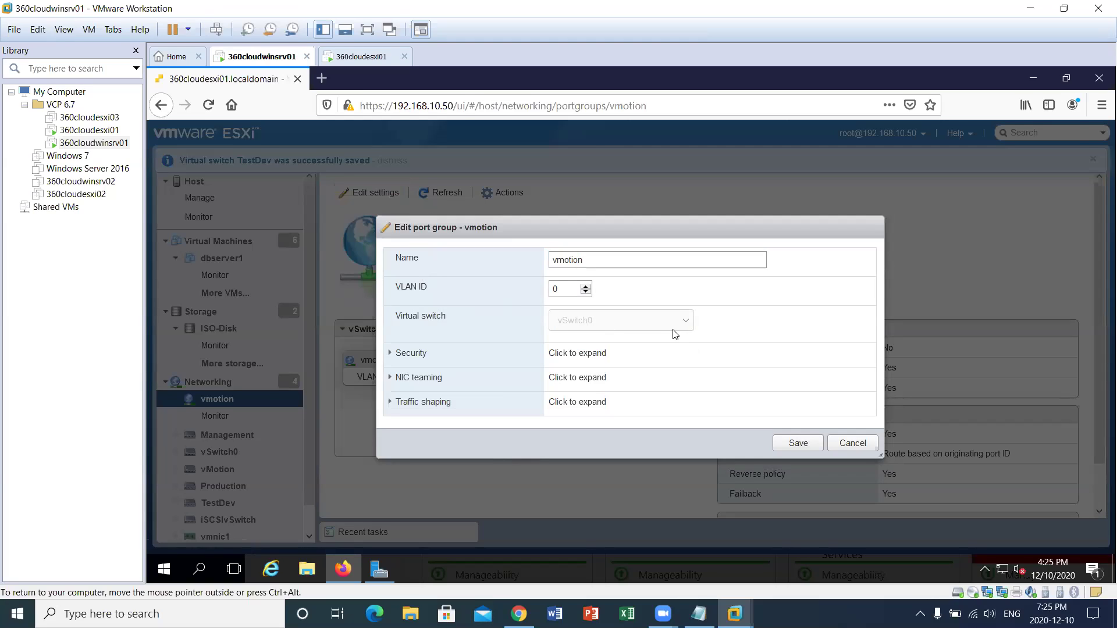
click(842, 448)
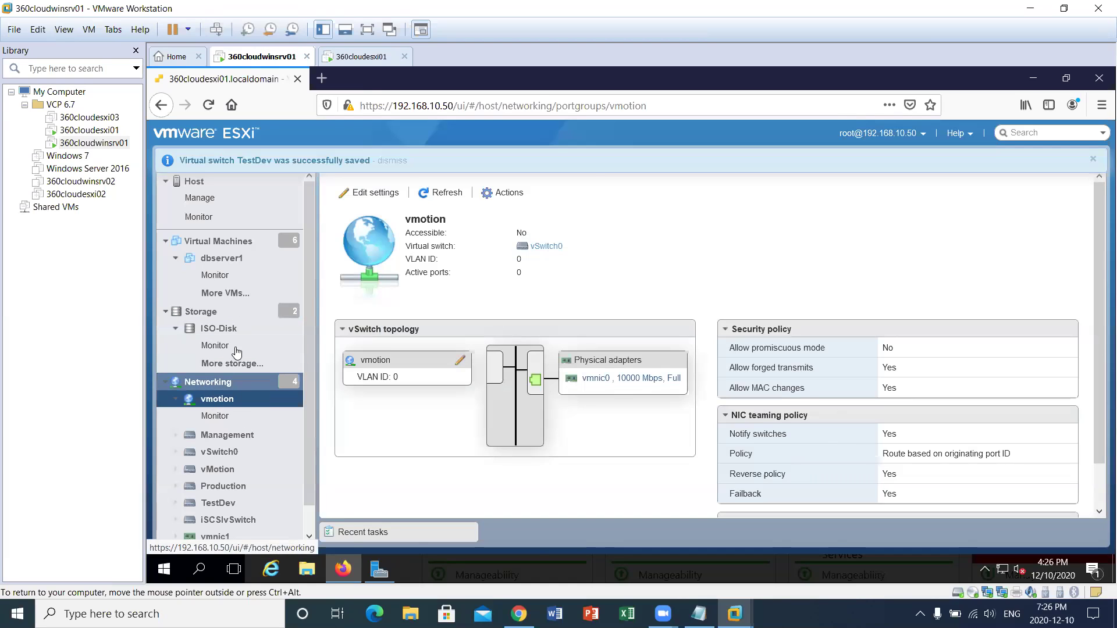
click(221, 387)
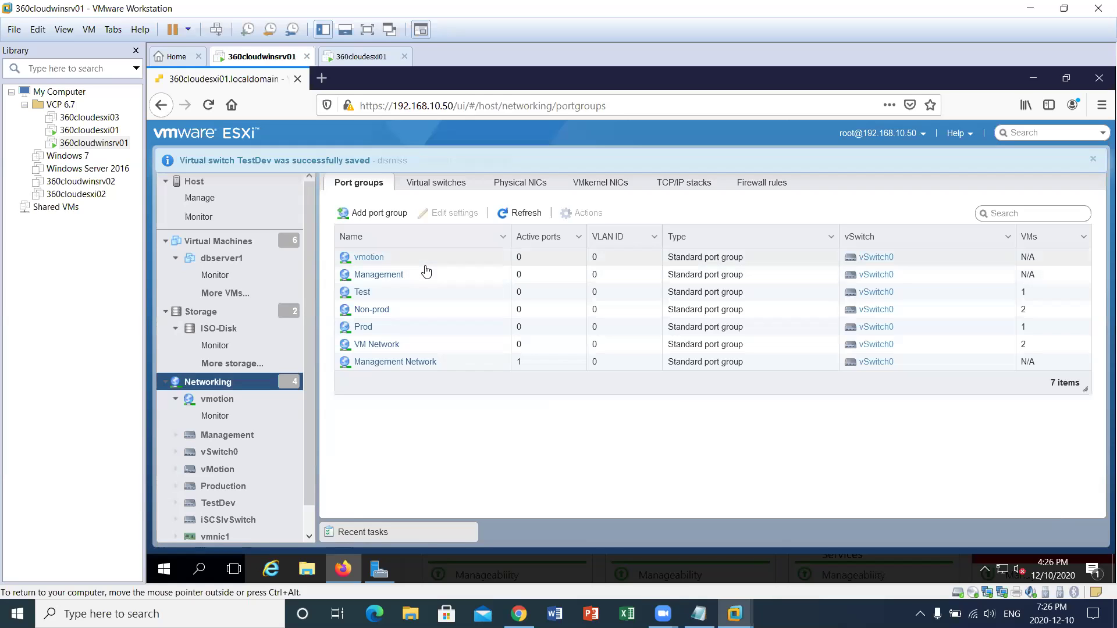
click(375, 257)
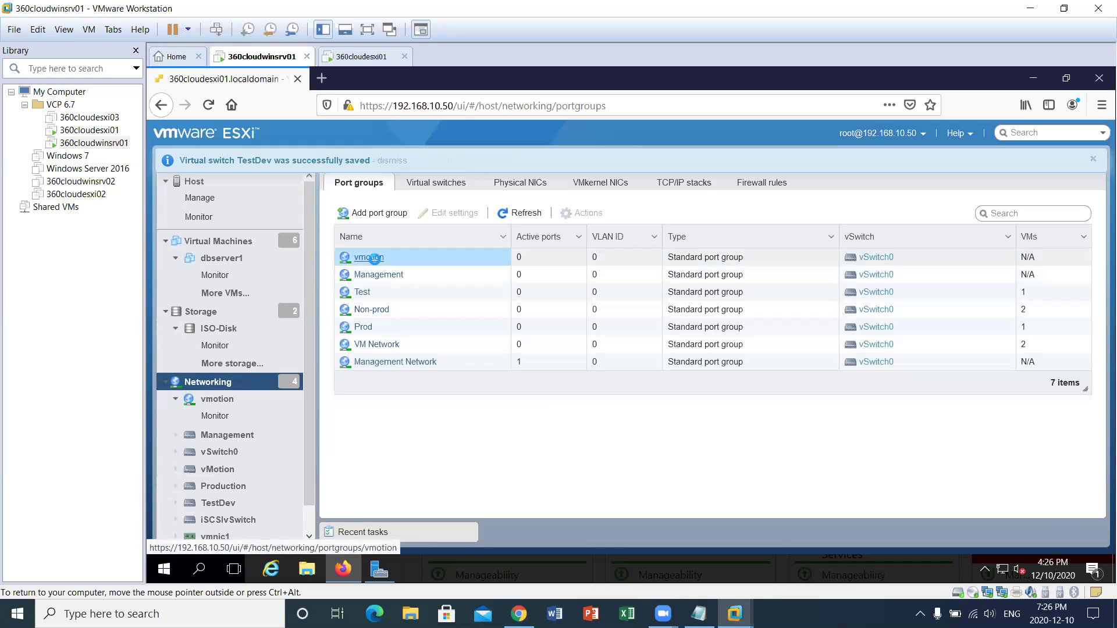
right_click(374, 257)
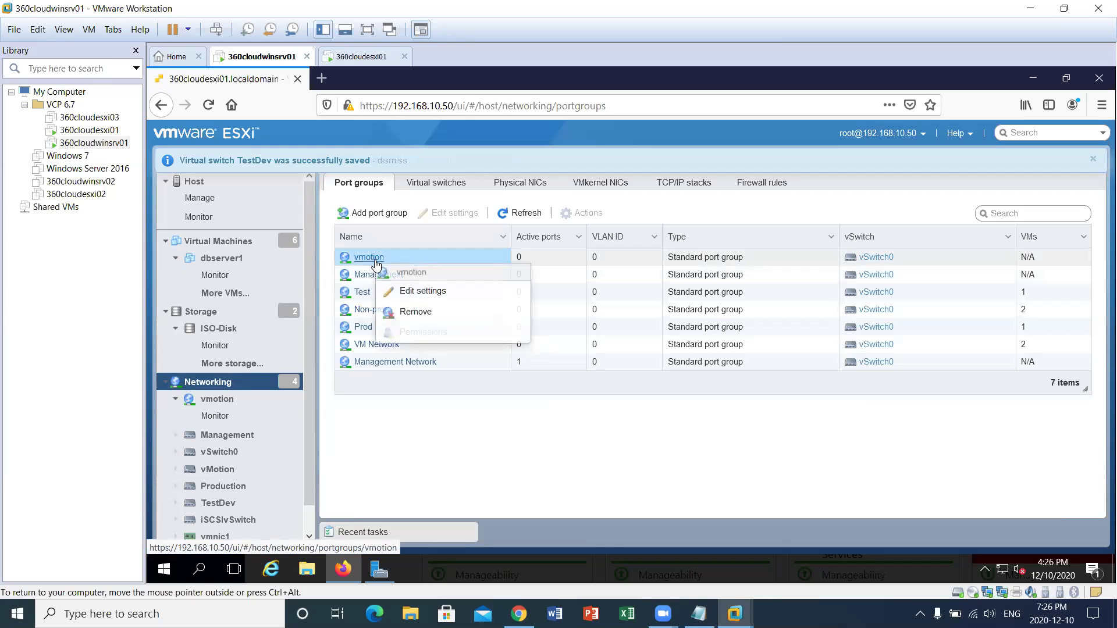
click(414, 295)
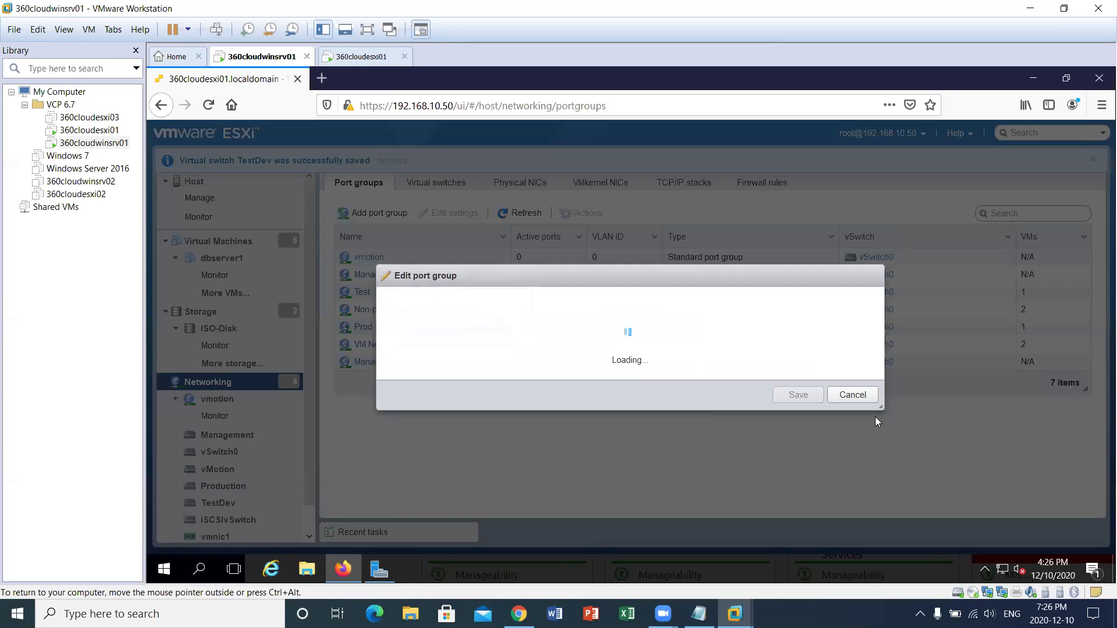
click(860, 395)
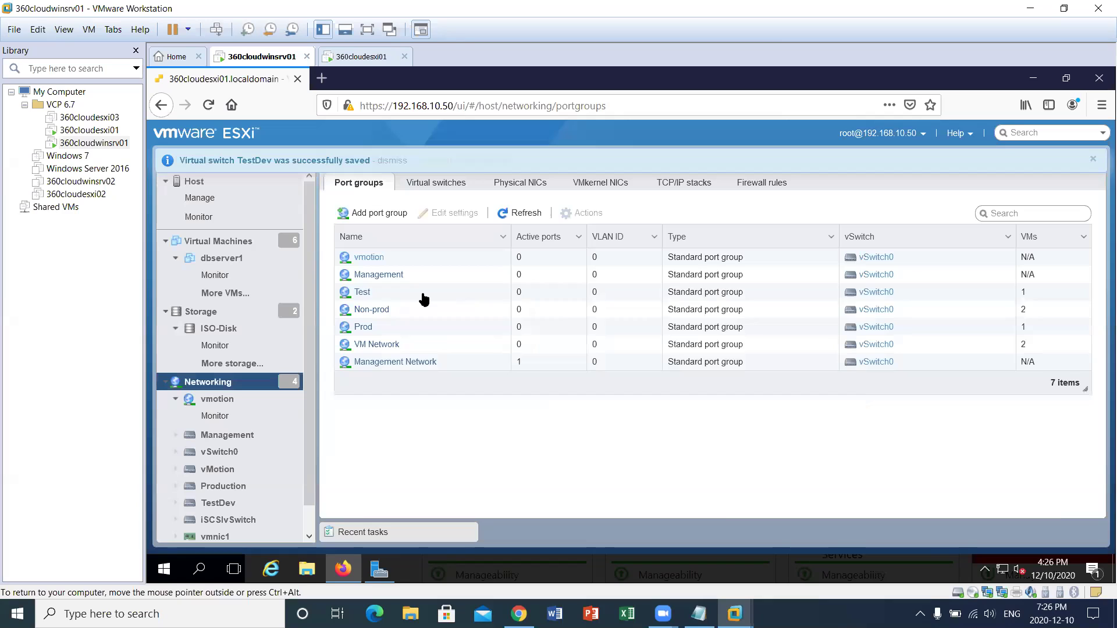
Remove the vmotion port group from vSwitch0
click(364, 256)
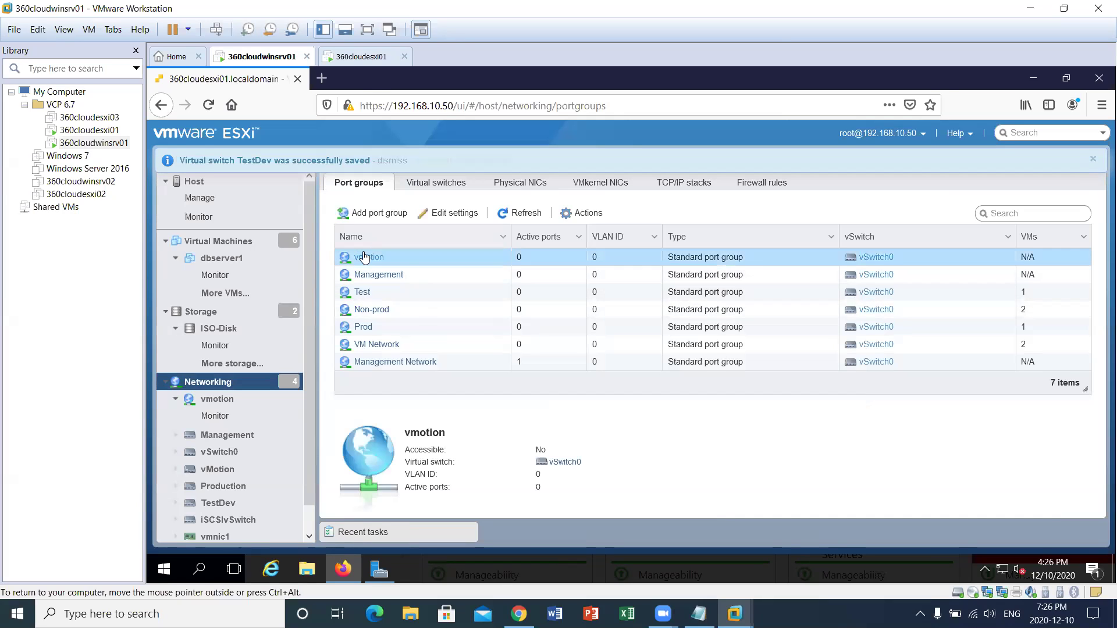
right_click(365, 257)
click(402, 303)
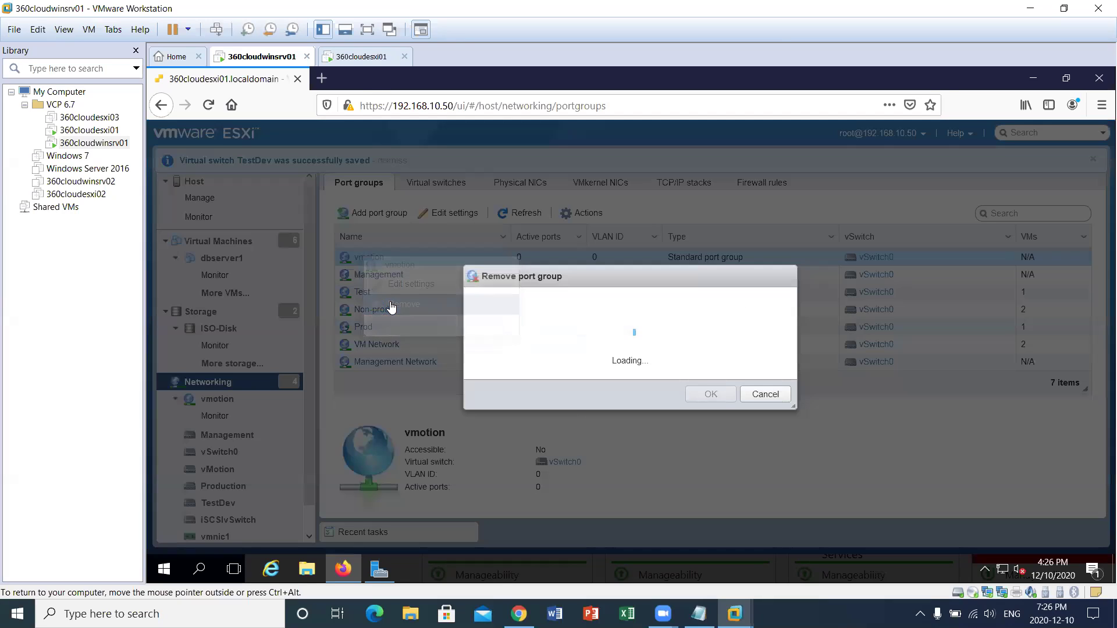
click(704, 393)
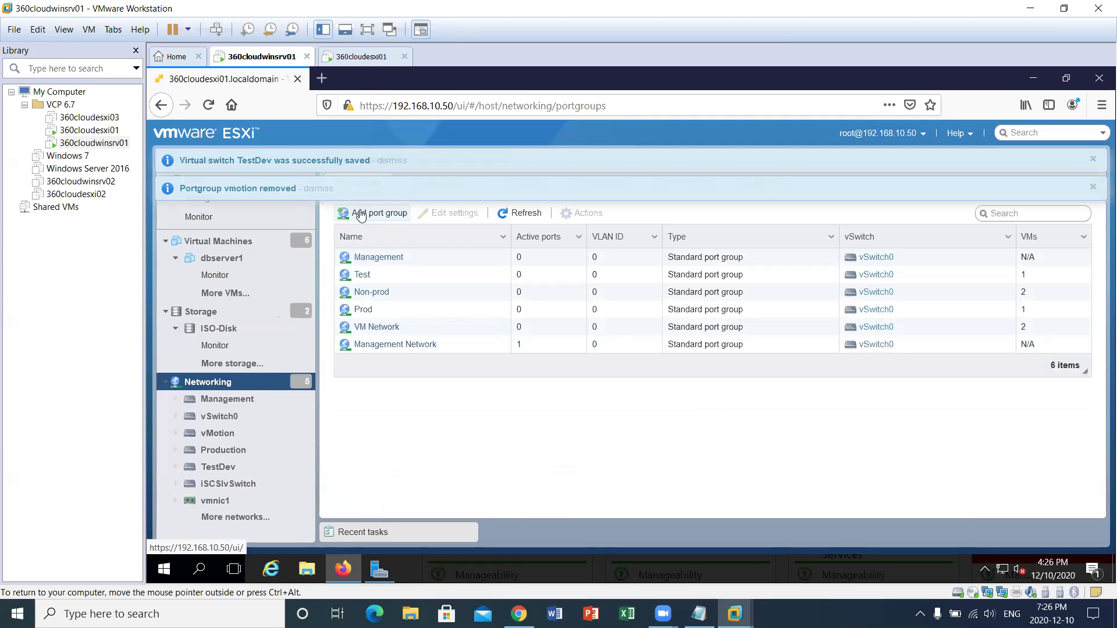
Add a port group named vMotion on the vMotion virtual switch and open the host's virtual switch list
click(378, 214)
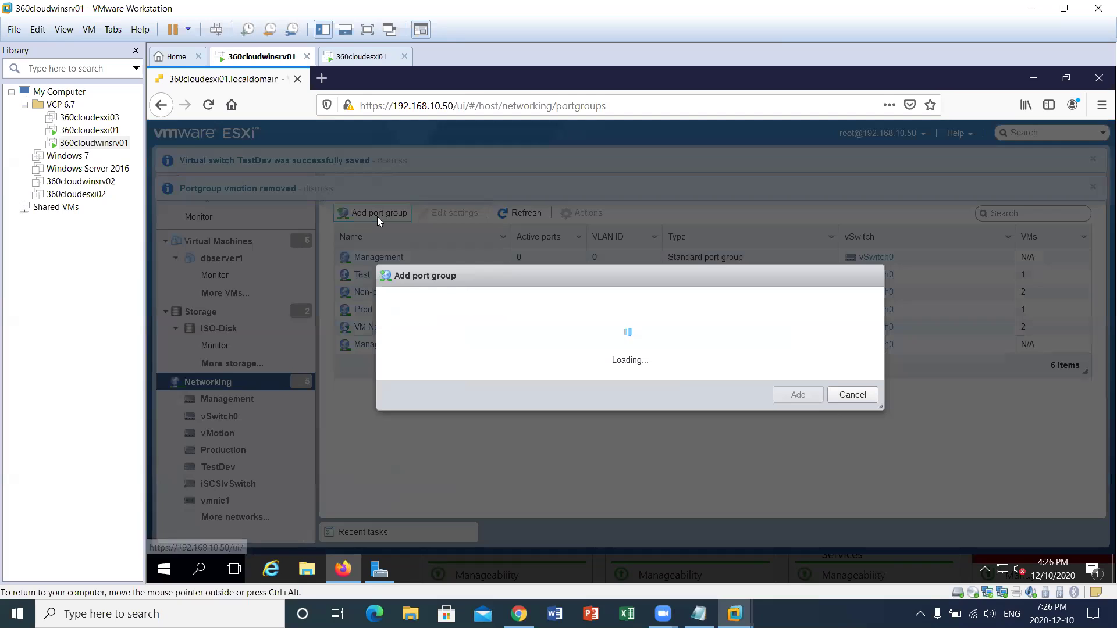
triple_click(565, 284)
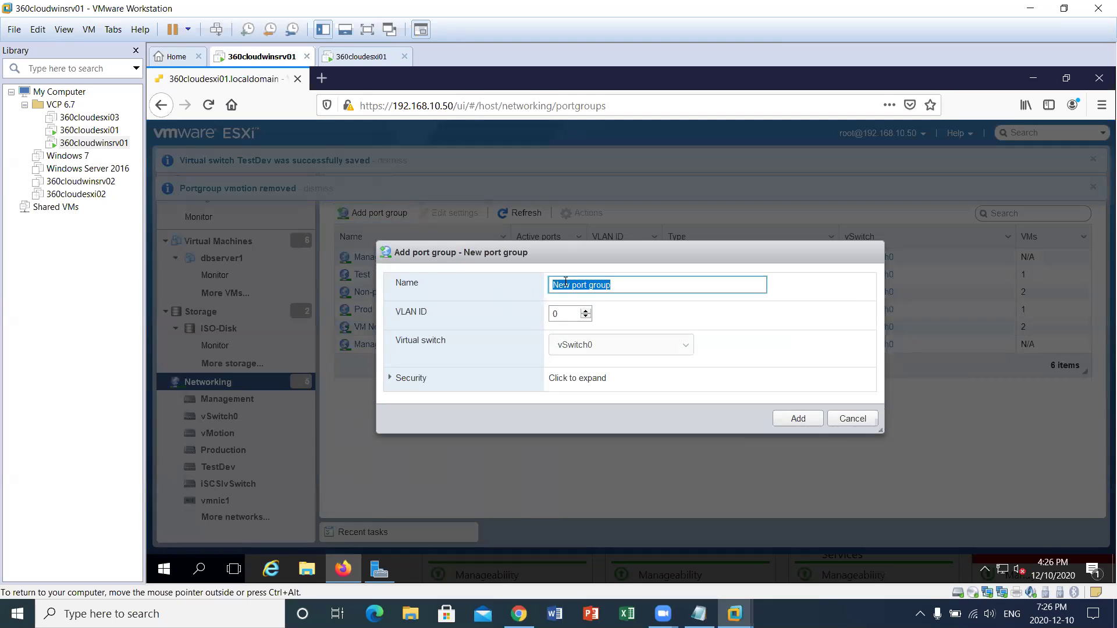
text(vMotion)
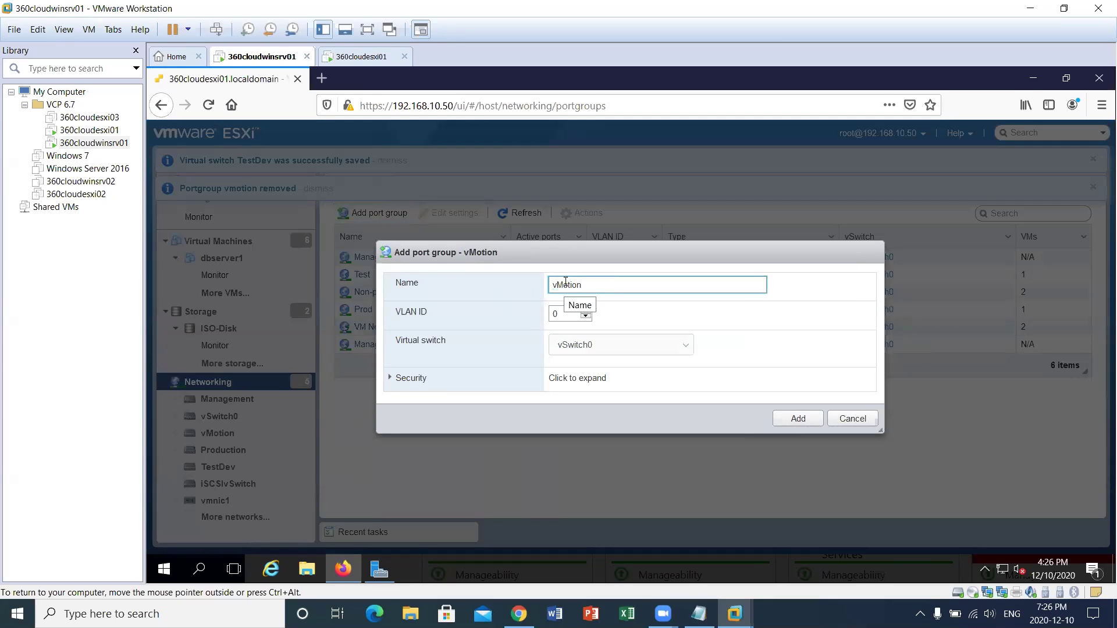
click(569, 345)
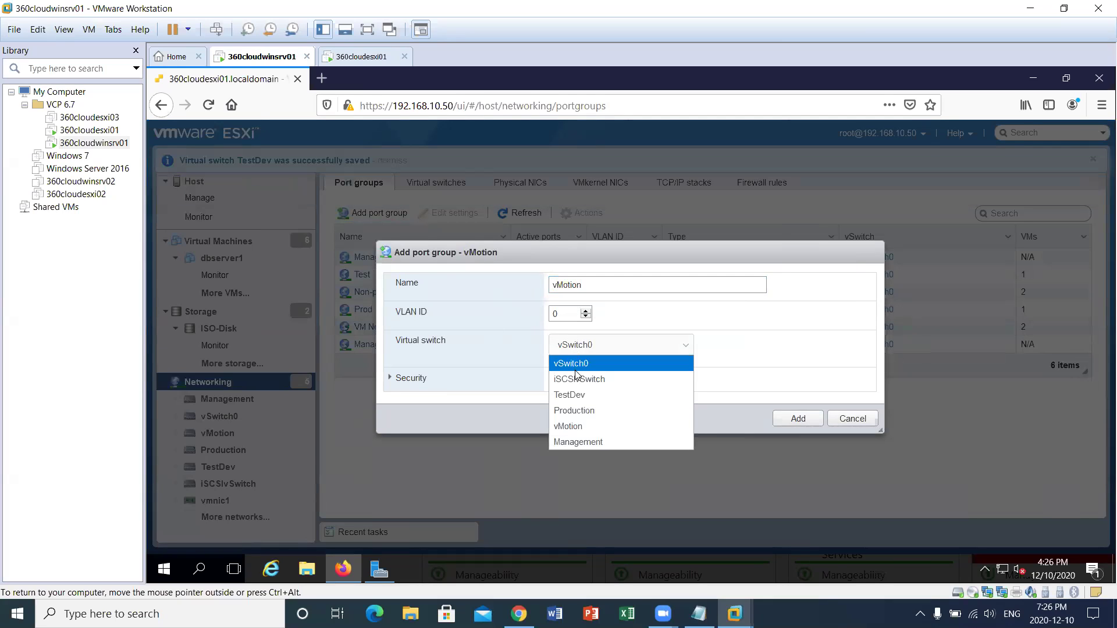
click(573, 427)
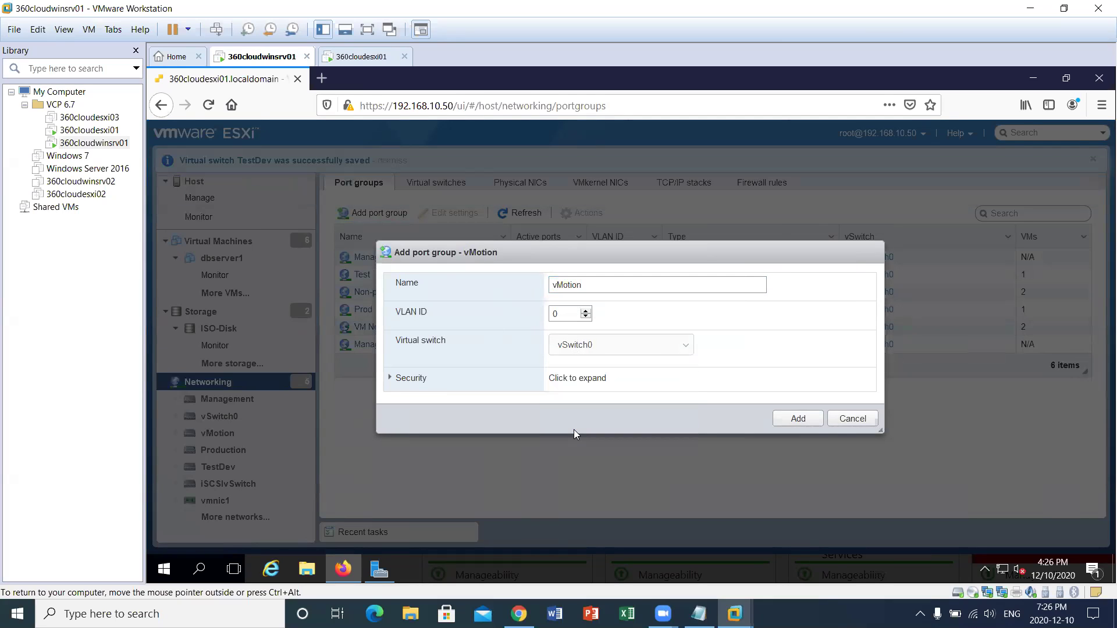
click(808, 423)
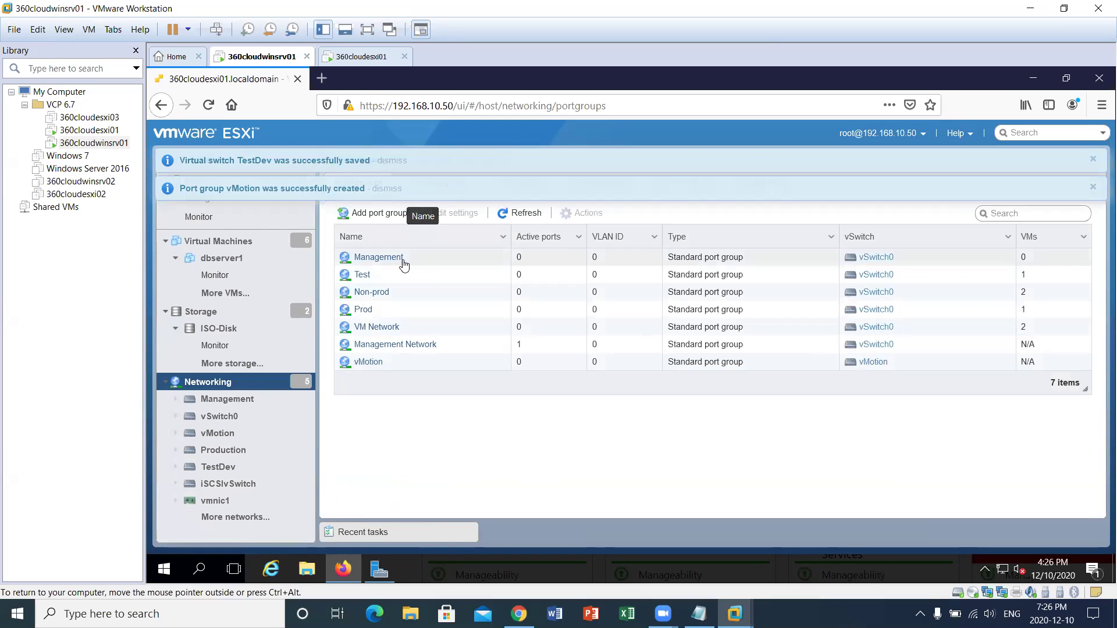
click(255, 385)
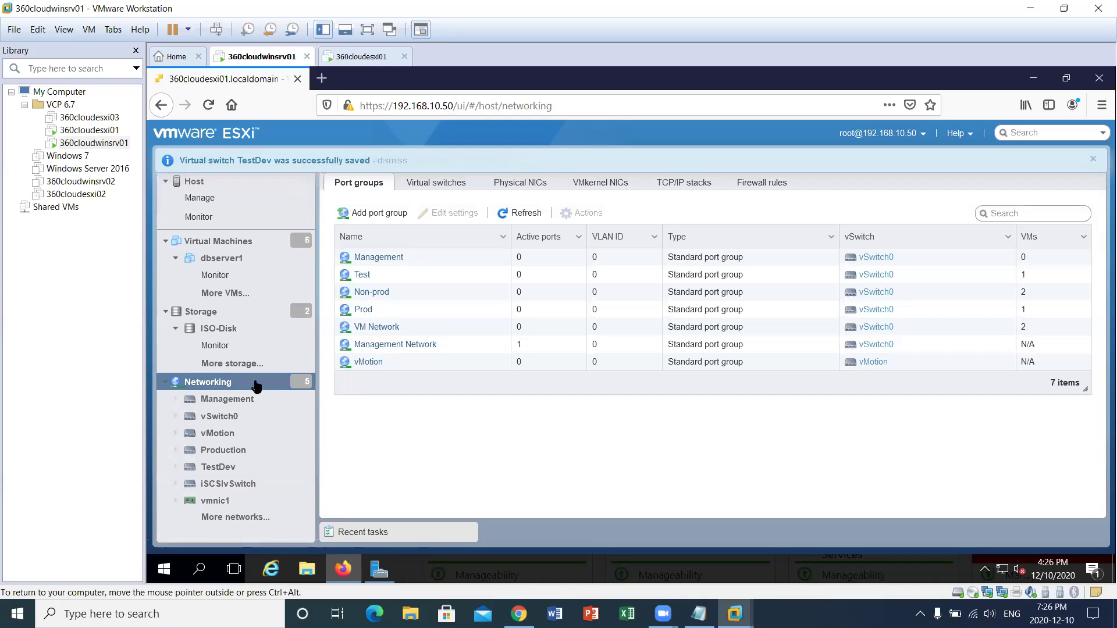
click(423, 186)
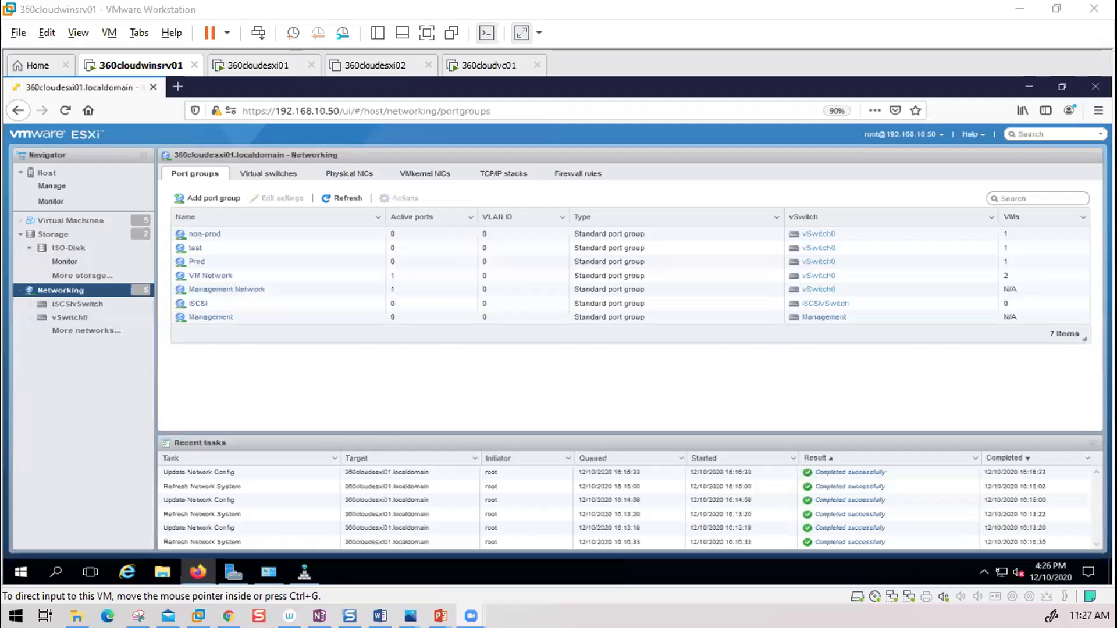
Switch to PowerPoint, open the recent presentation "vmware vcp 6.7 Whiteboard - video 2020.pptx" and dismiss the document recovery list
click(441, 616)
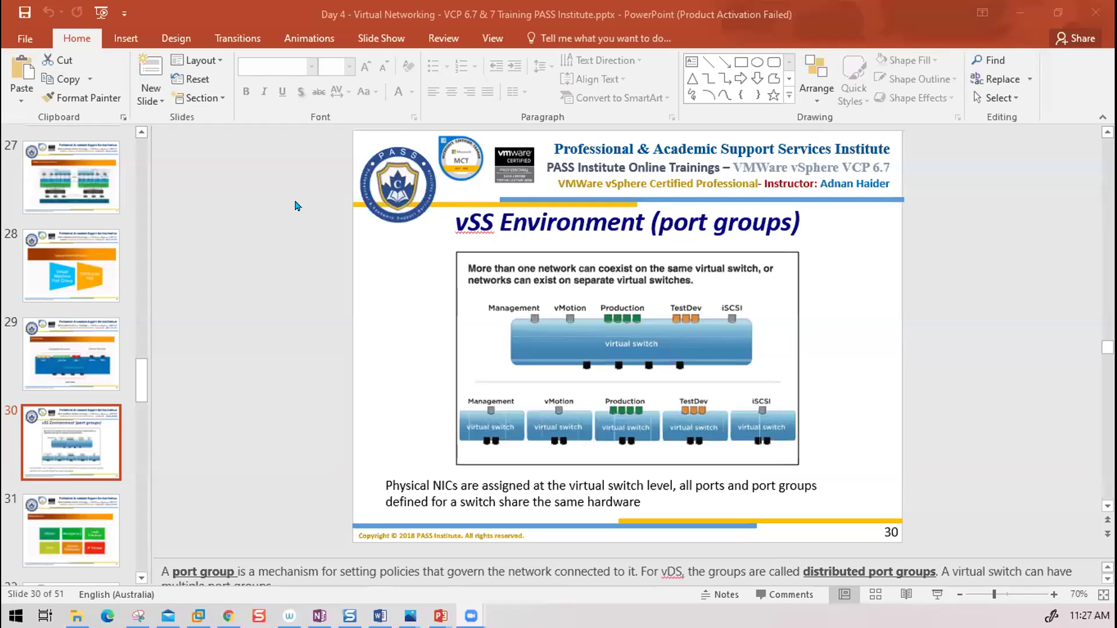
click(28, 39)
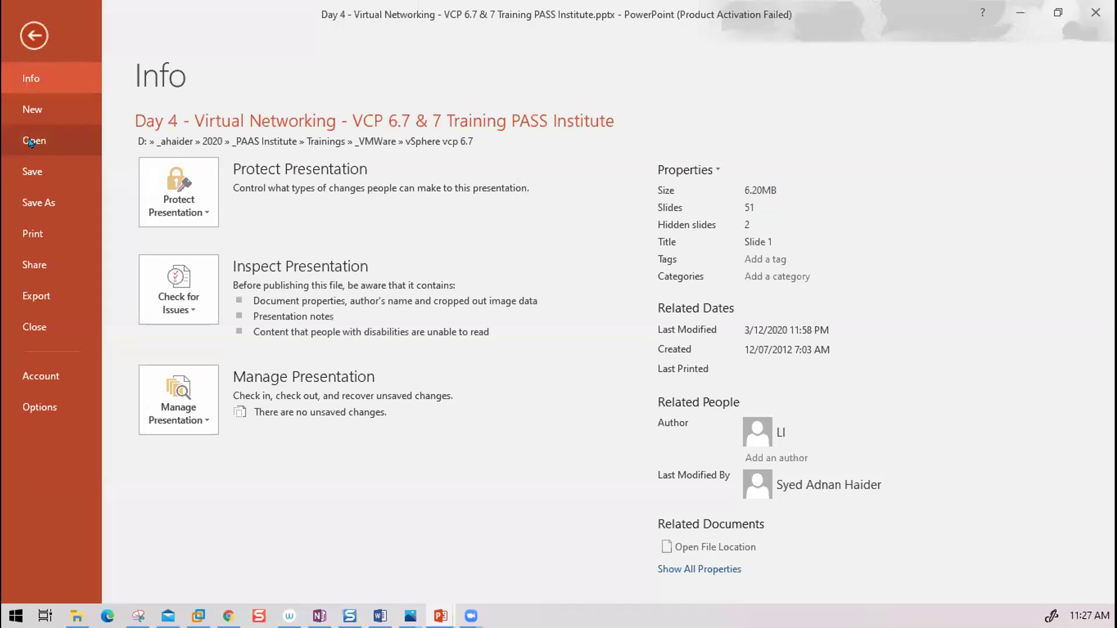
click(31, 142)
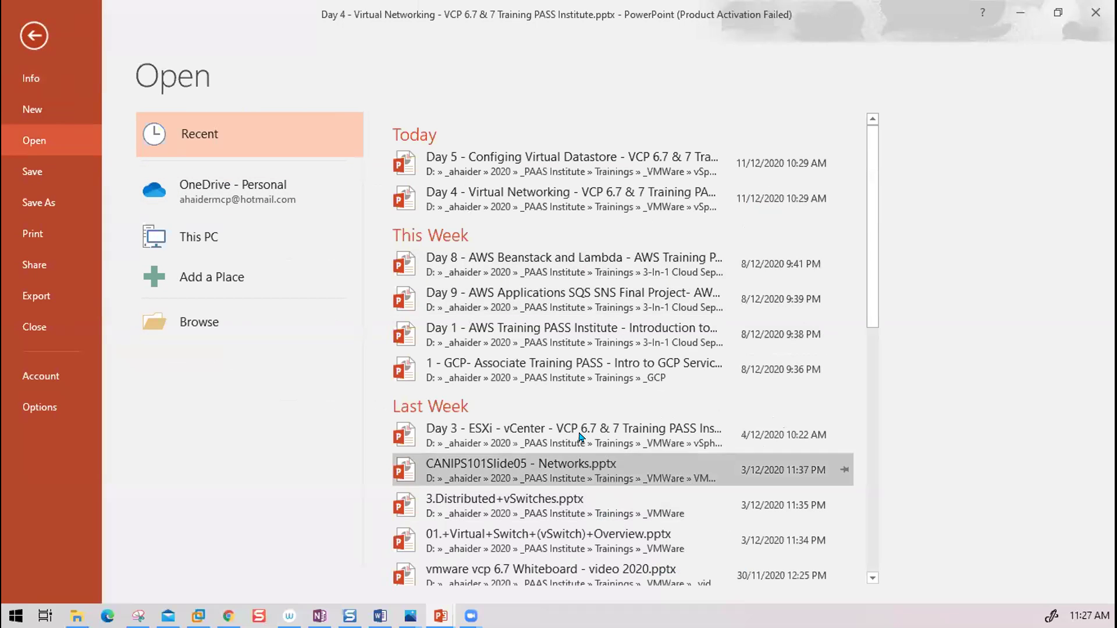
scroll(552, 442, down, 5)
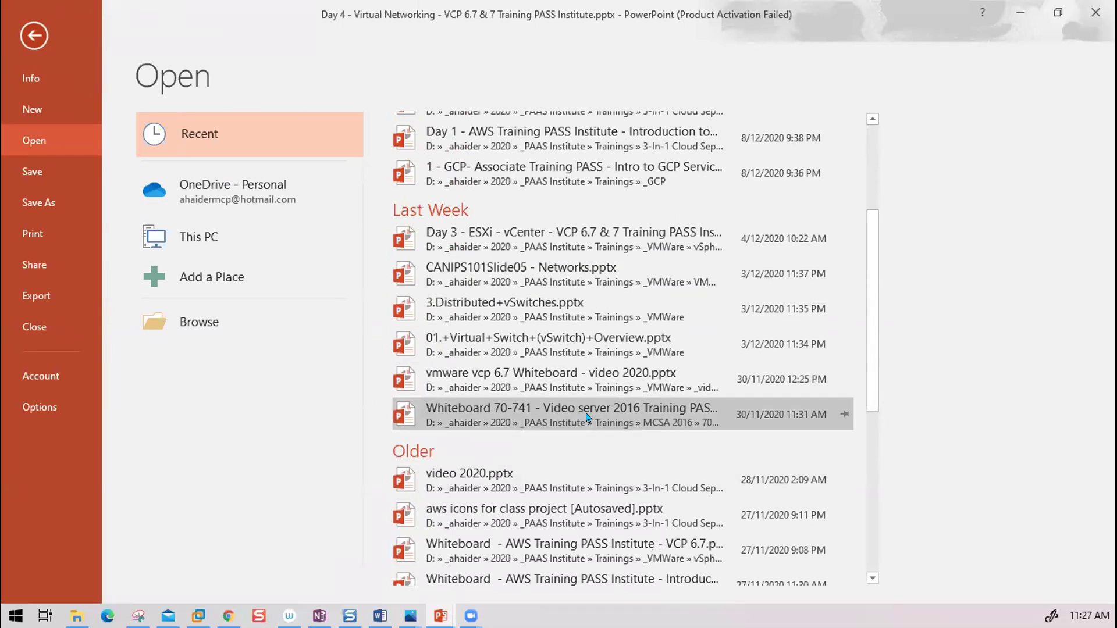
click(599, 377)
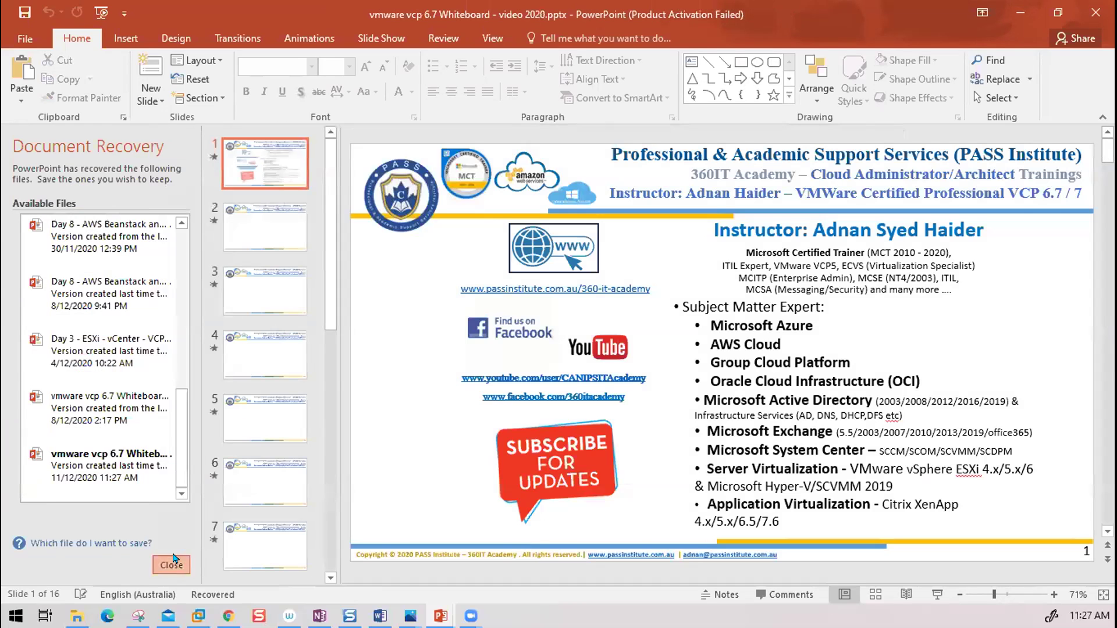
click(172, 560)
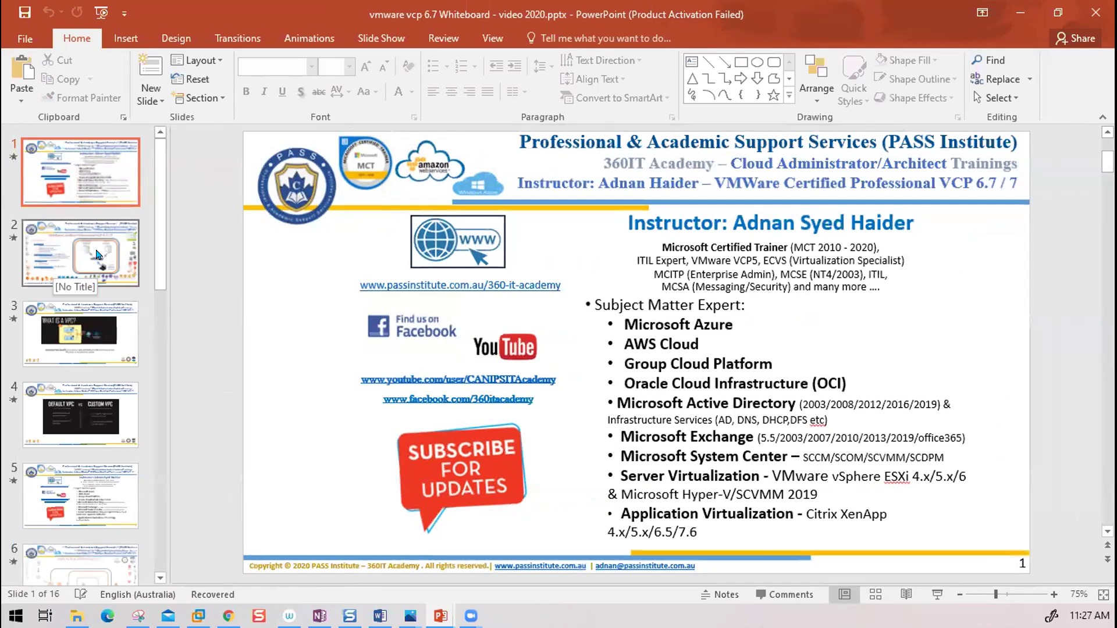
Delete the private versus public subnets picture from slide 15 and duplicate the emptied slide
scroll(98, 254, down, 5)
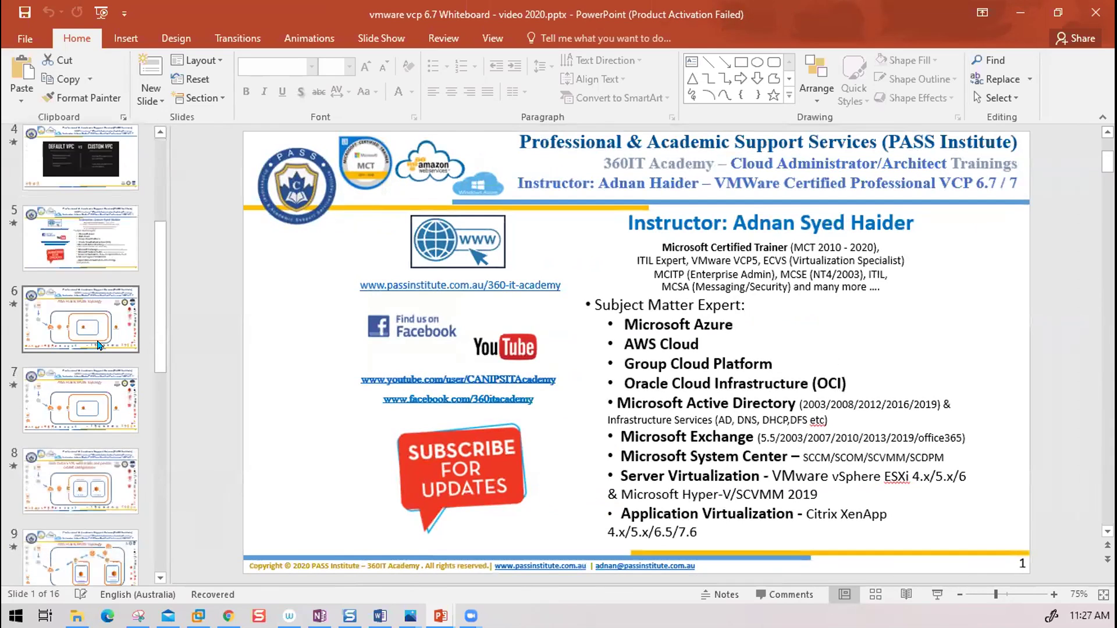
scroll(98, 347, down, 1)
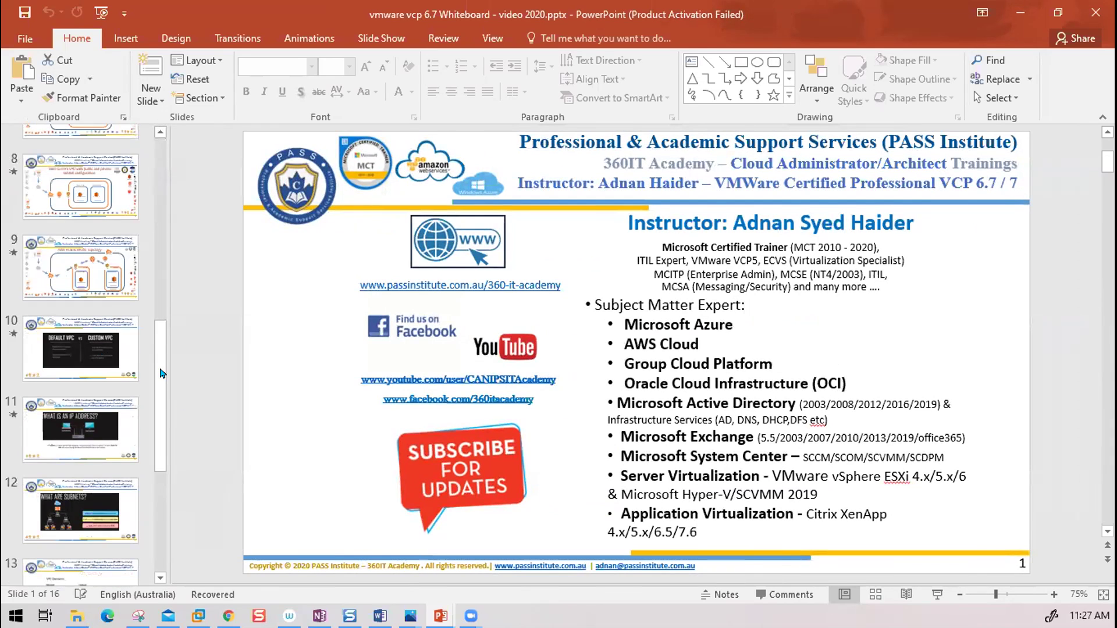
click(166, 526)
click(79, 447)
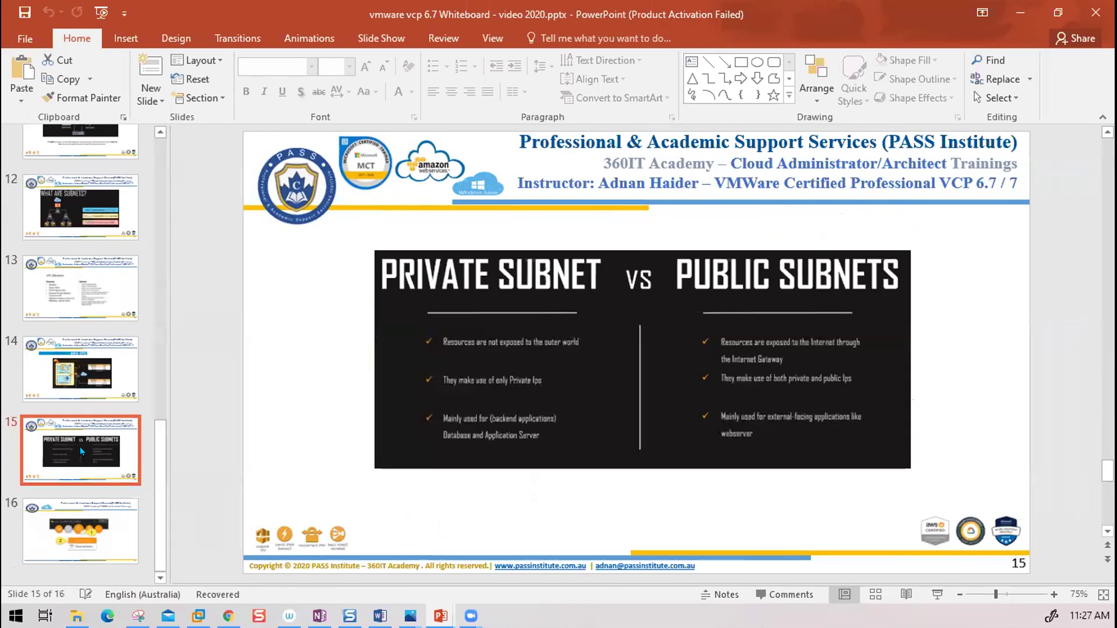
click(551, 355)
key(Delete)
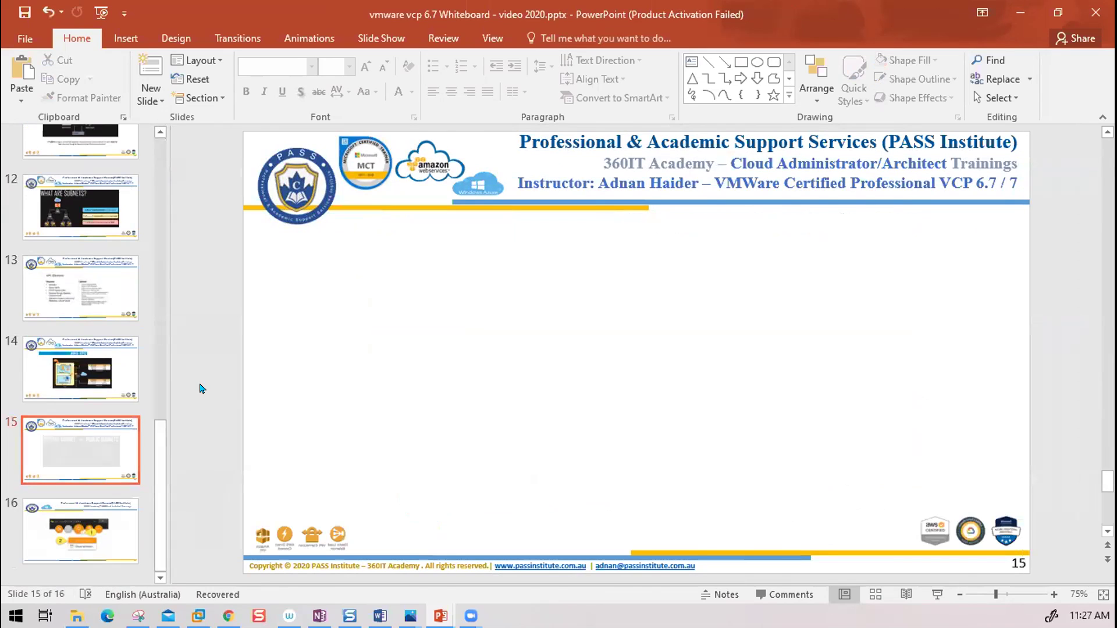
right_click(76, 454)
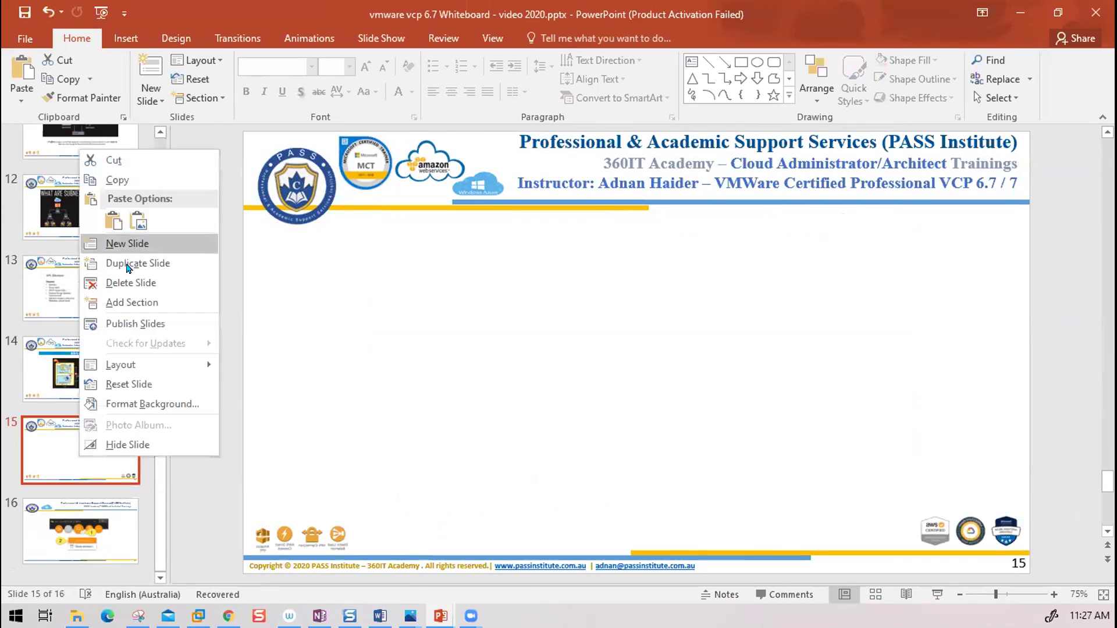
click(96, 262)
View slide 6, "AWS HUB & SPOKE Topology", in the presentation
scroll(99, 317, up, 3)
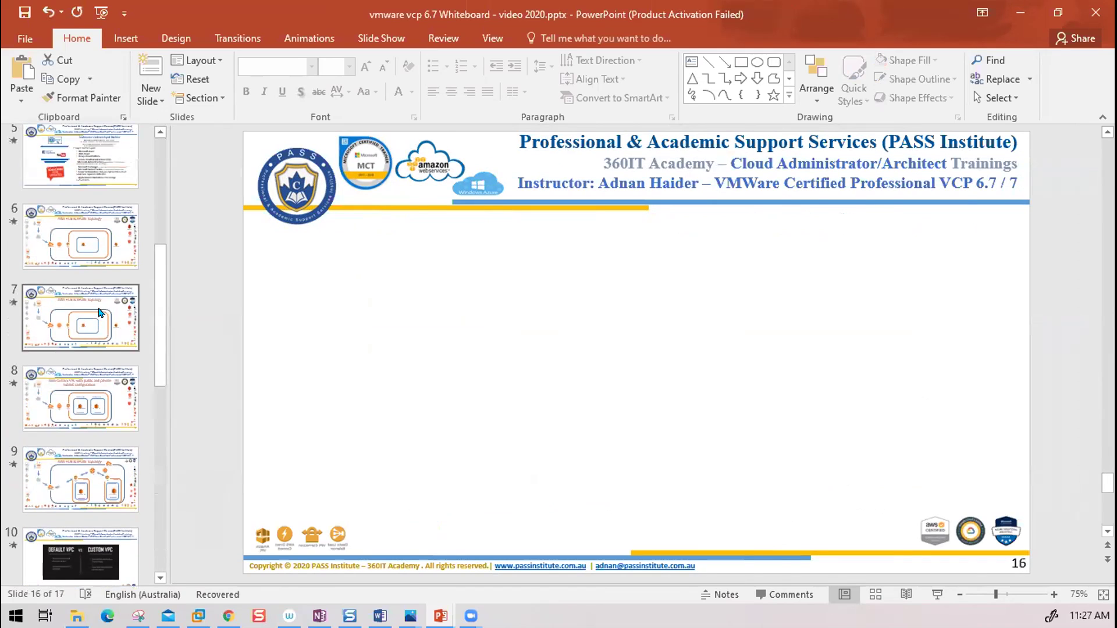
click(99, 231)
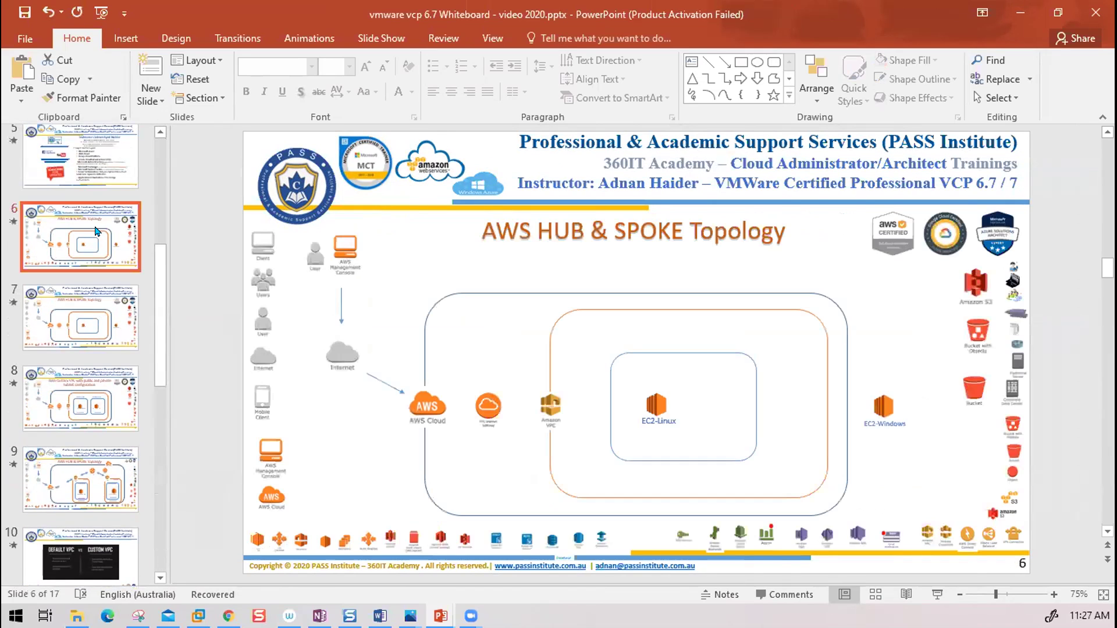
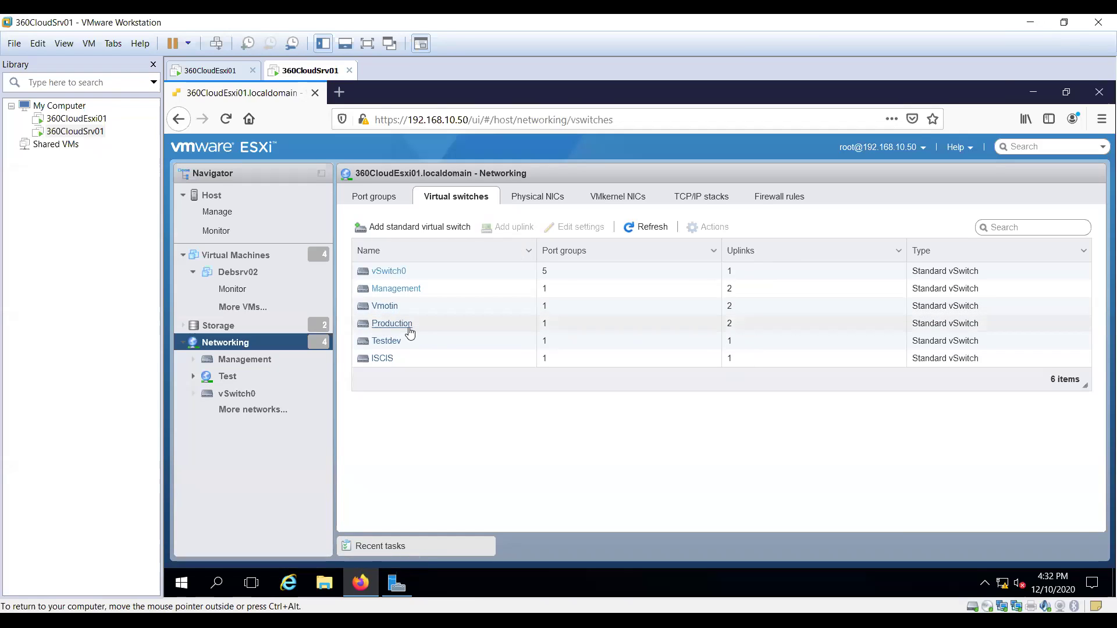
Review the details and uplink topology of the Production and Testdev virtual switches, returning to the virtual switch list
click(382, 324)
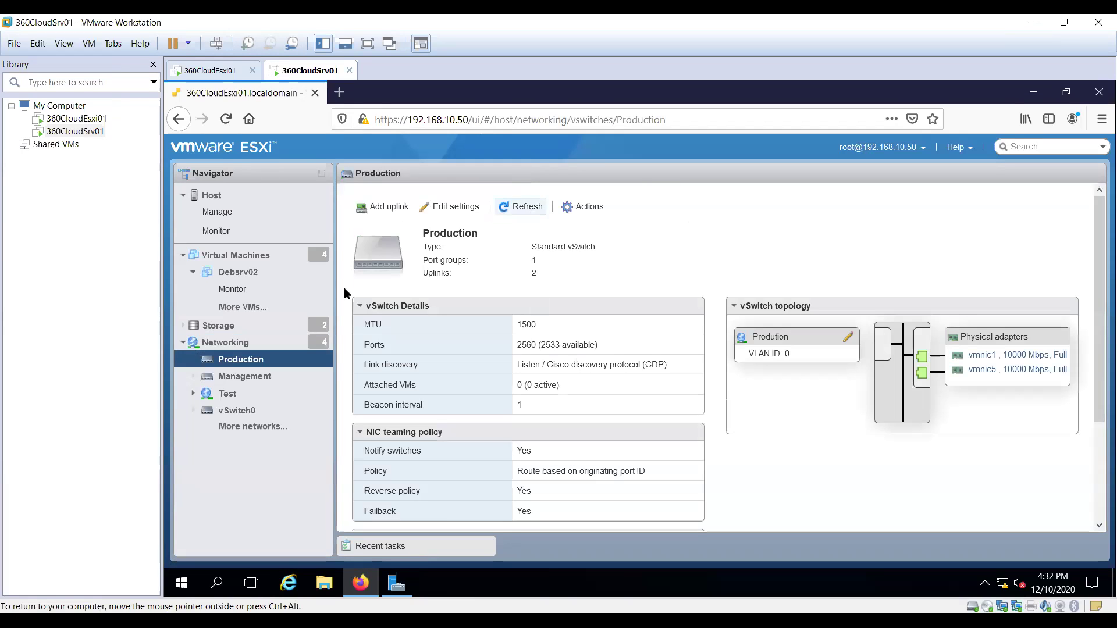
click(179, 119)
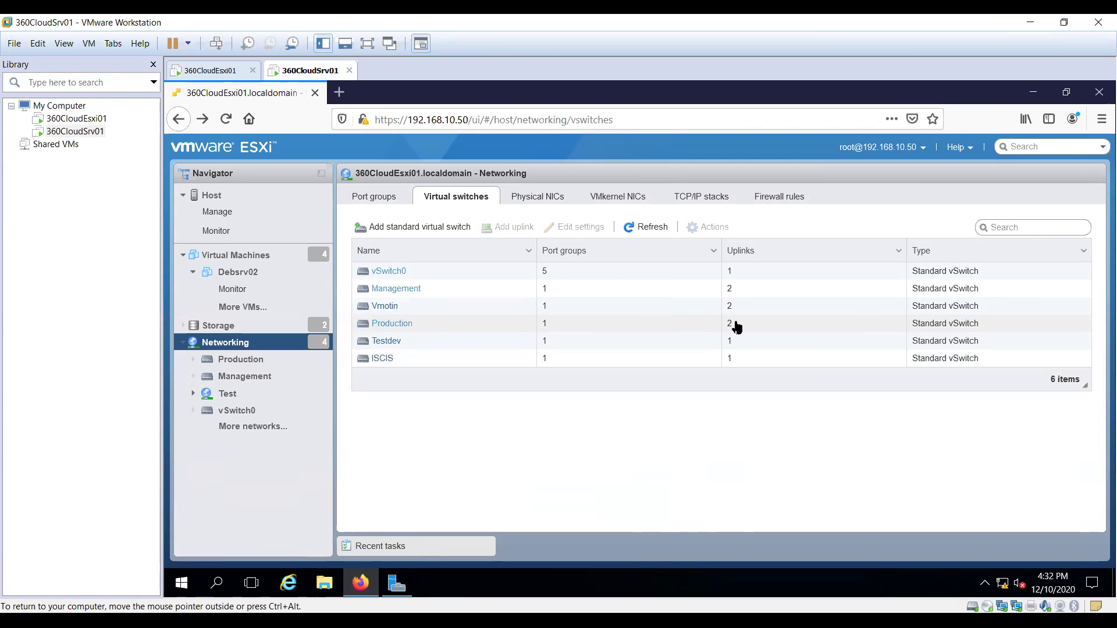
click(387, 341)
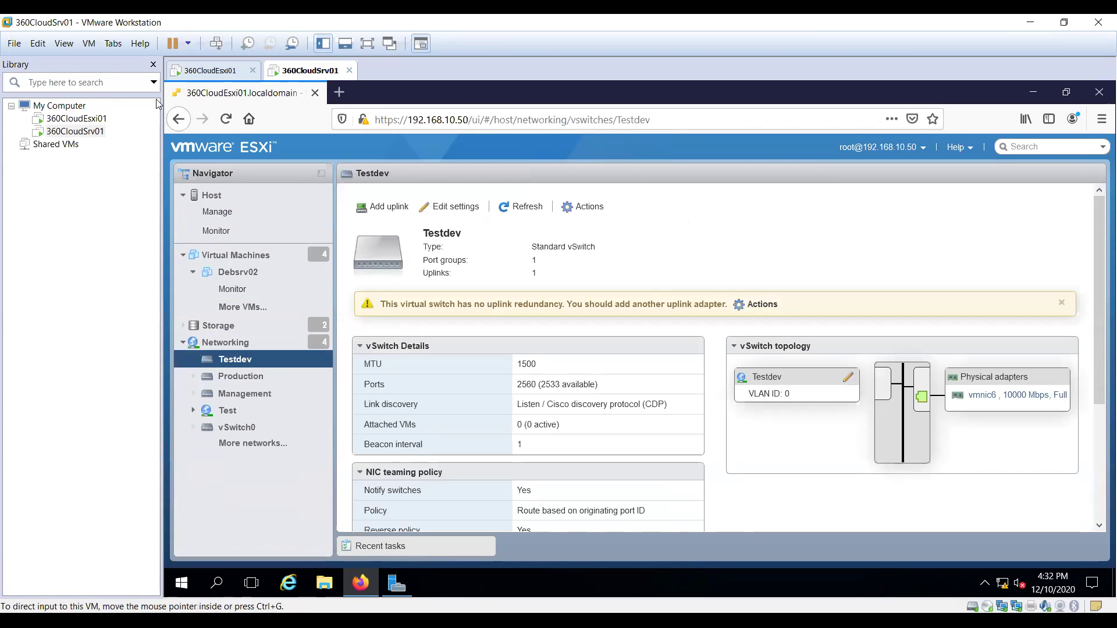
click(179, 119)
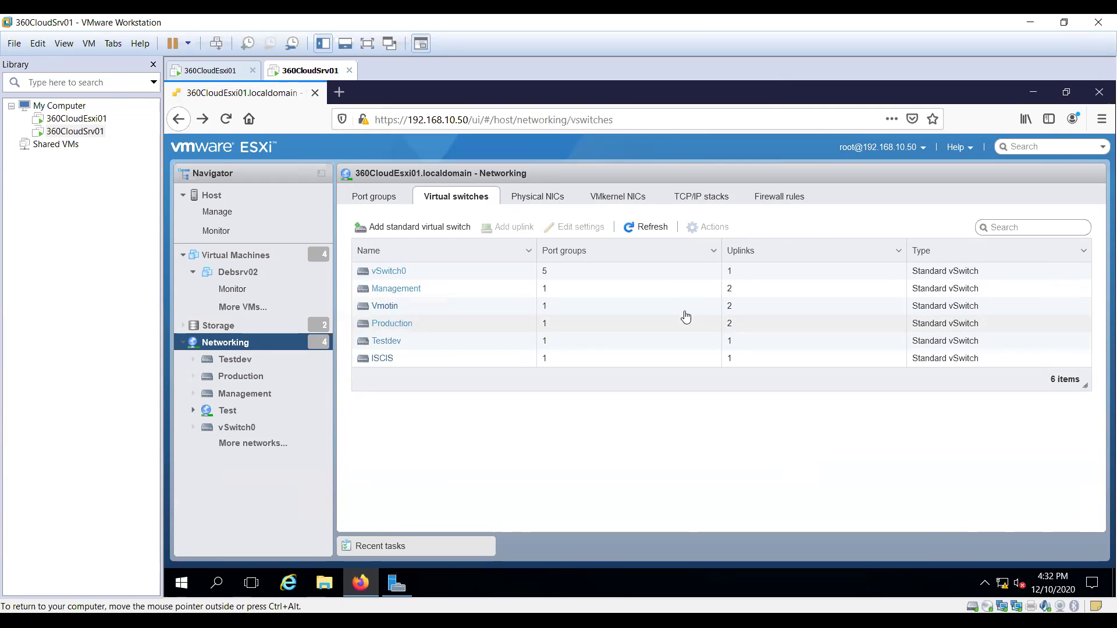
Add vmnic2 as a second uplink on the Testdev virtual switch and save the change
click(387, 341)
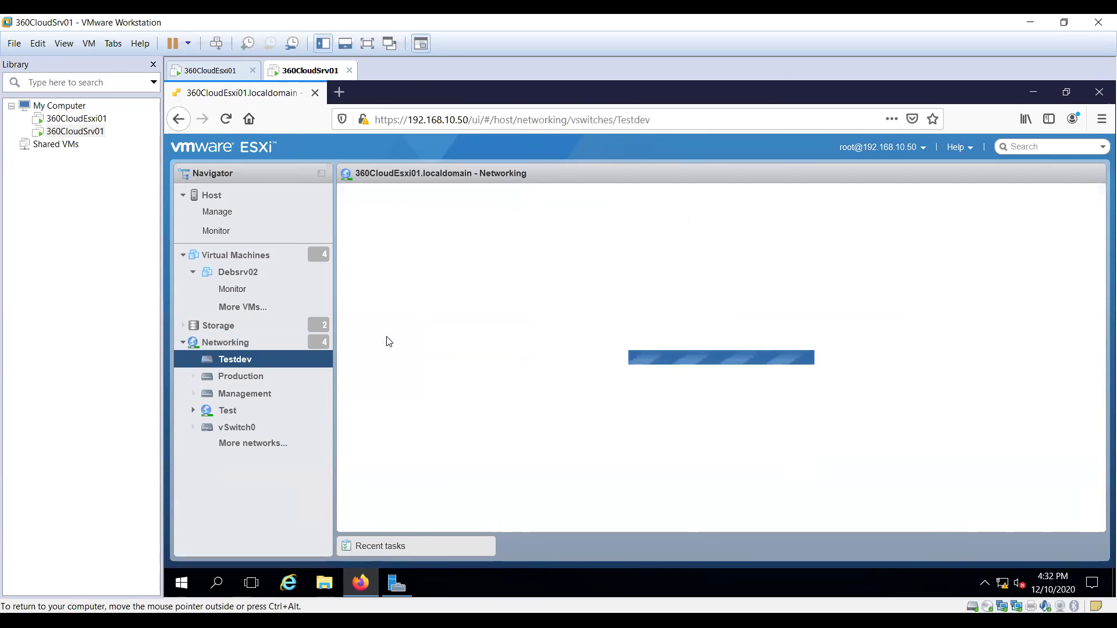
click(179, 119)
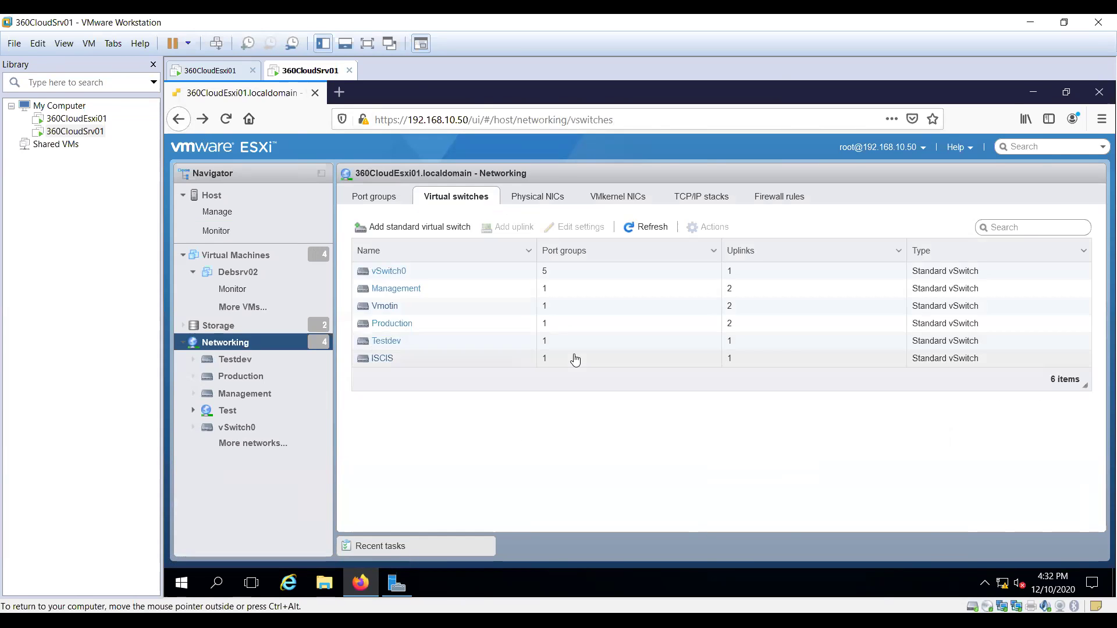
click(407, 342)
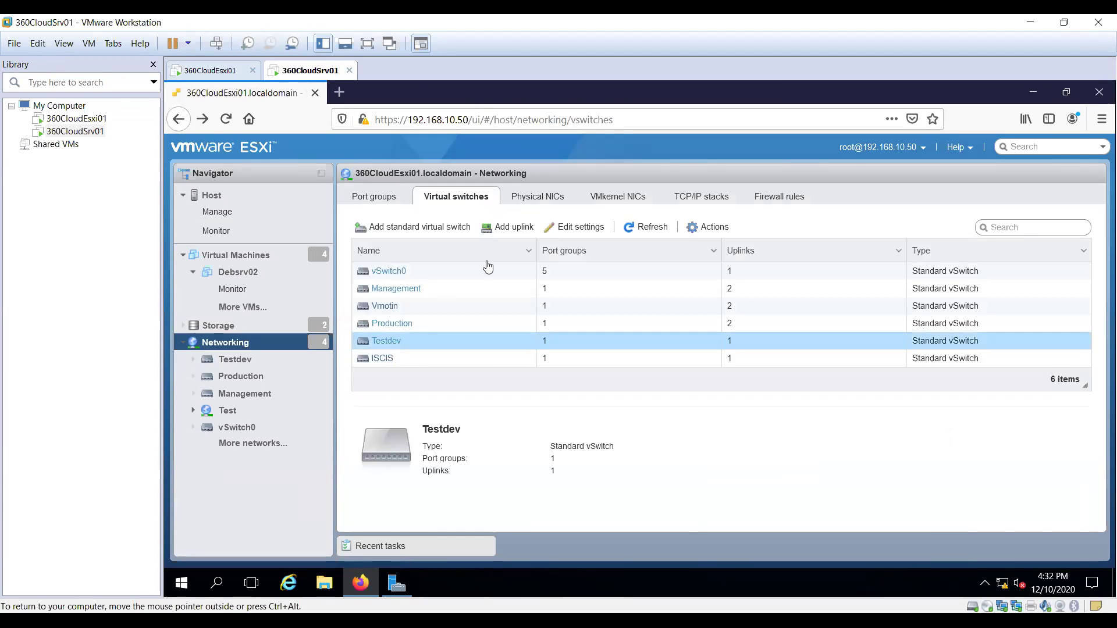
click(514, 228)
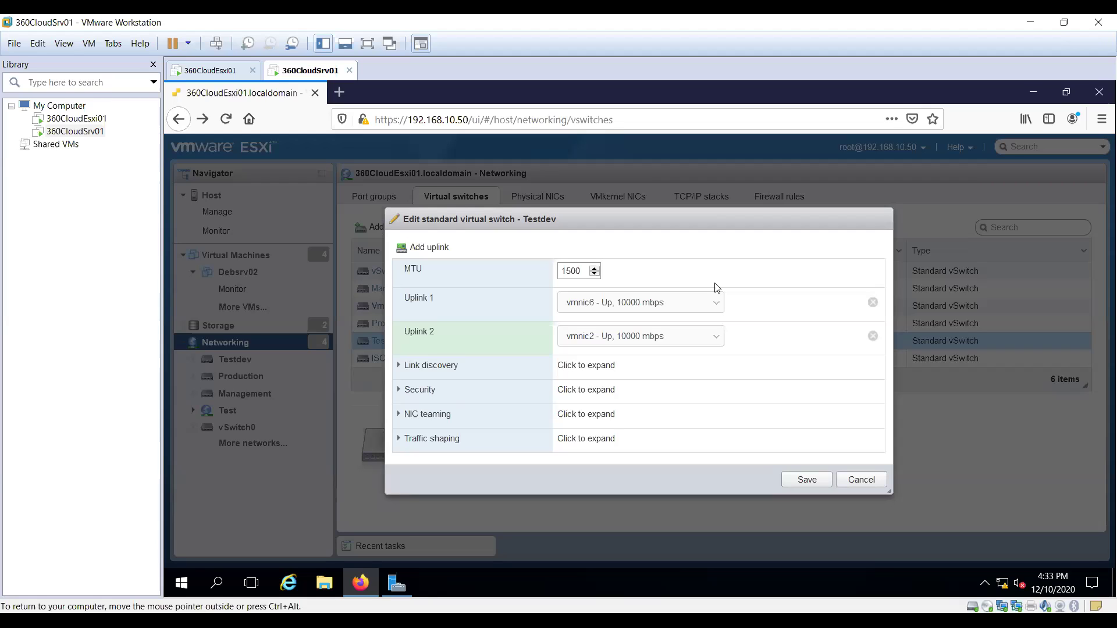
click(808, 479)
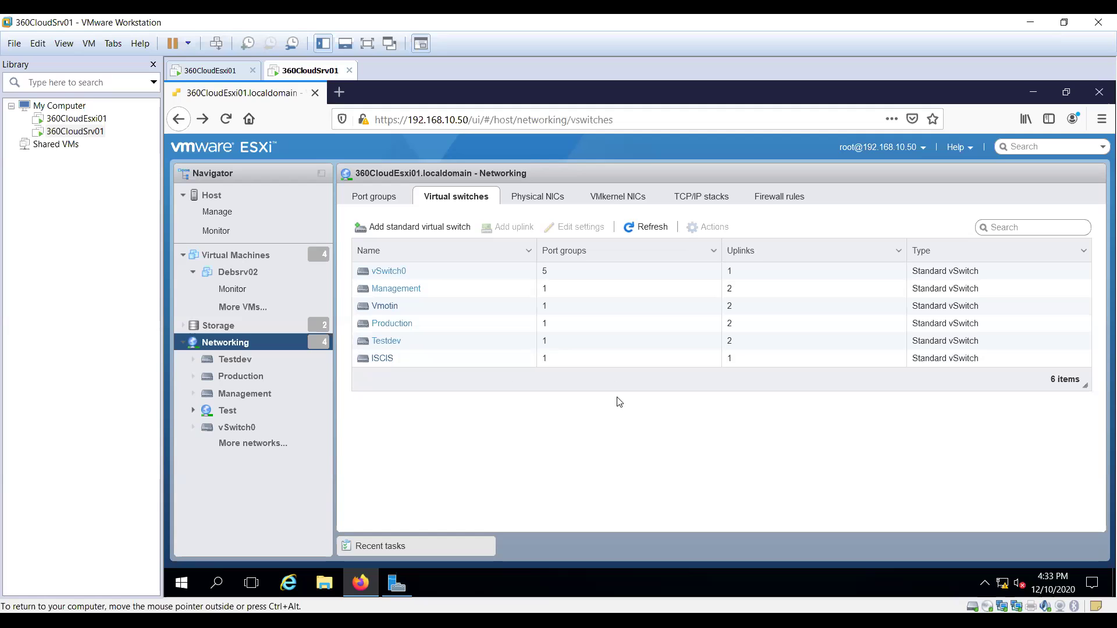
Examine vSwitch0's details, policies and topology, including its port groups and physical adapter
click(233, 428)
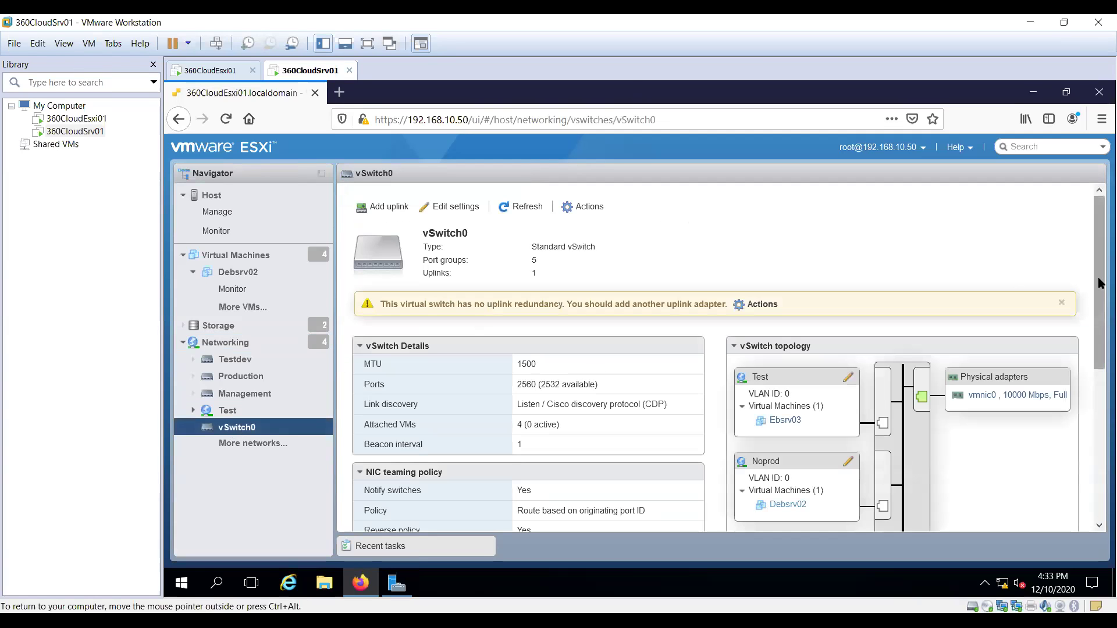
drag(1098, 282, 1098, 344)
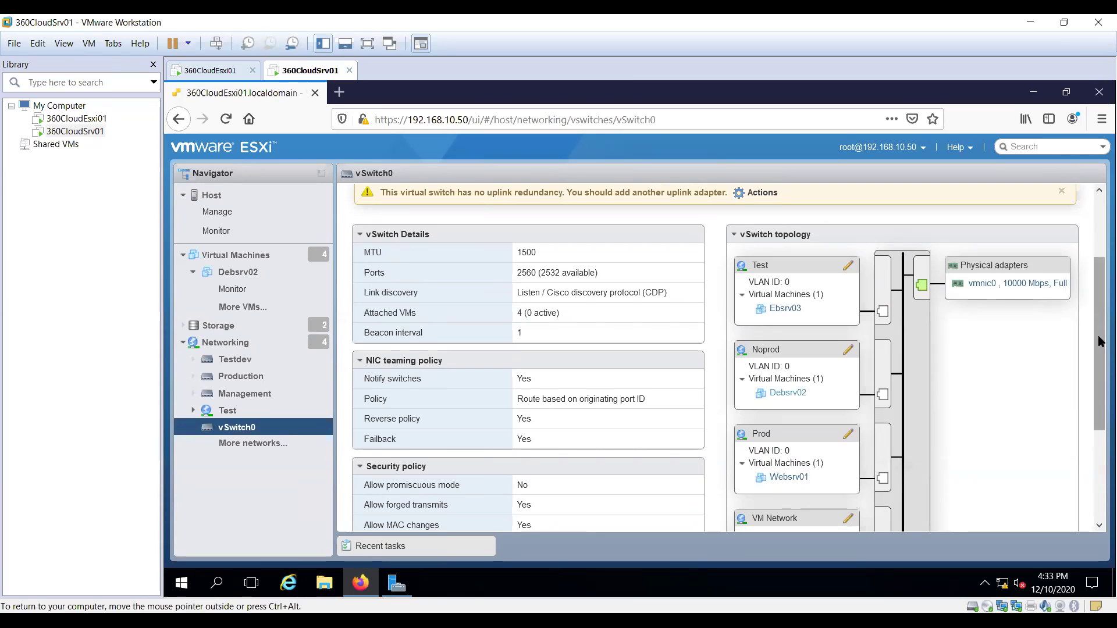
click(1100, 342)
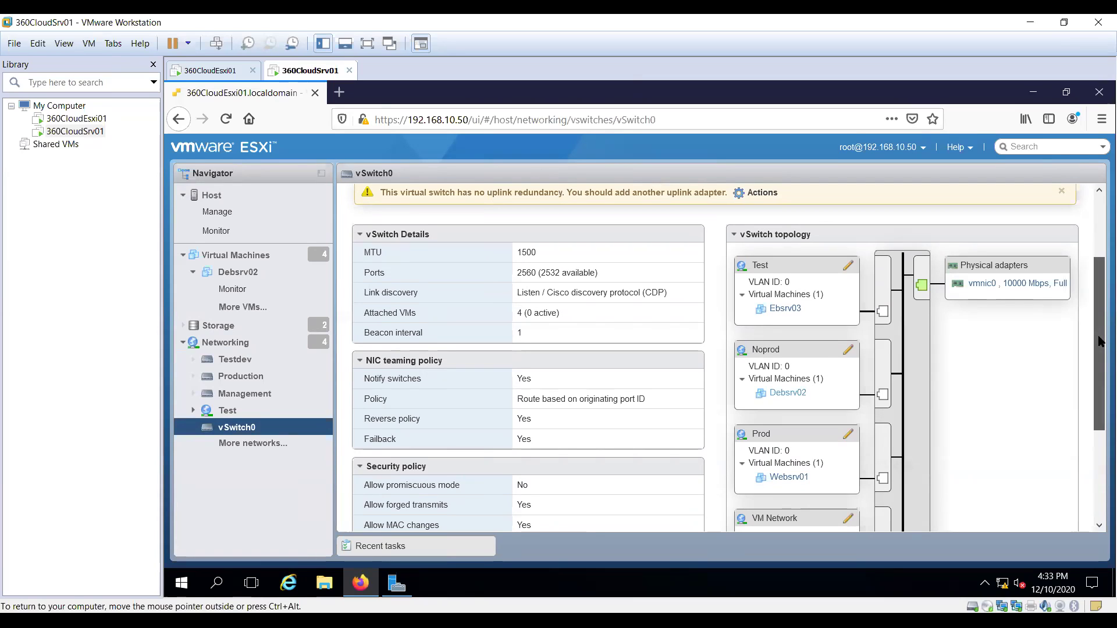
drag(1100, 342, 1100, 242)
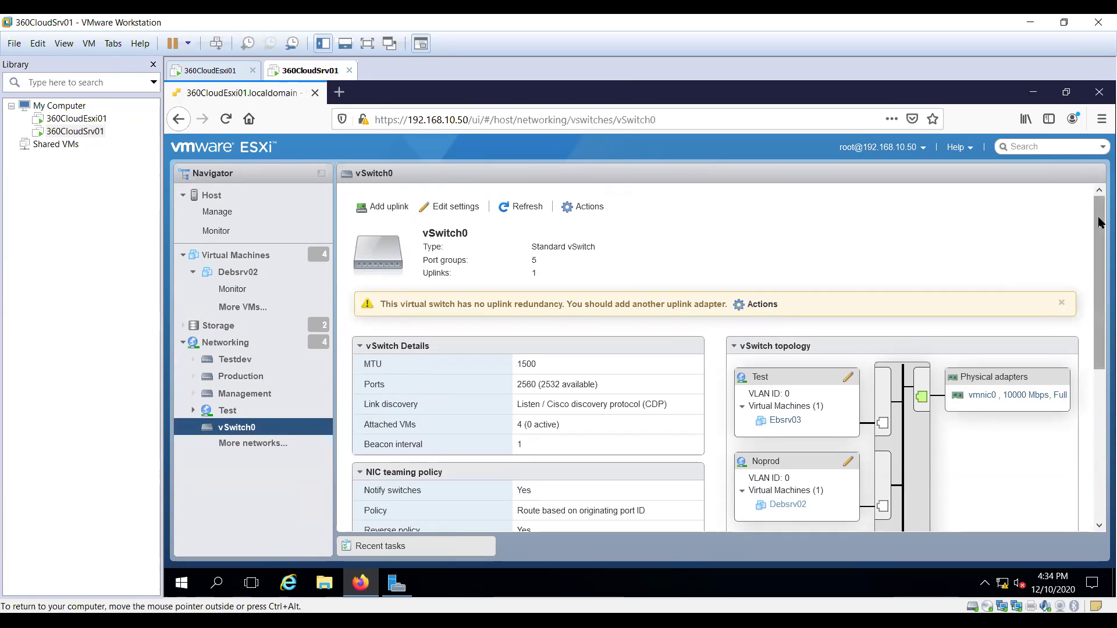
drag(1100, 223, 1099, 372)
click(1098, 238)
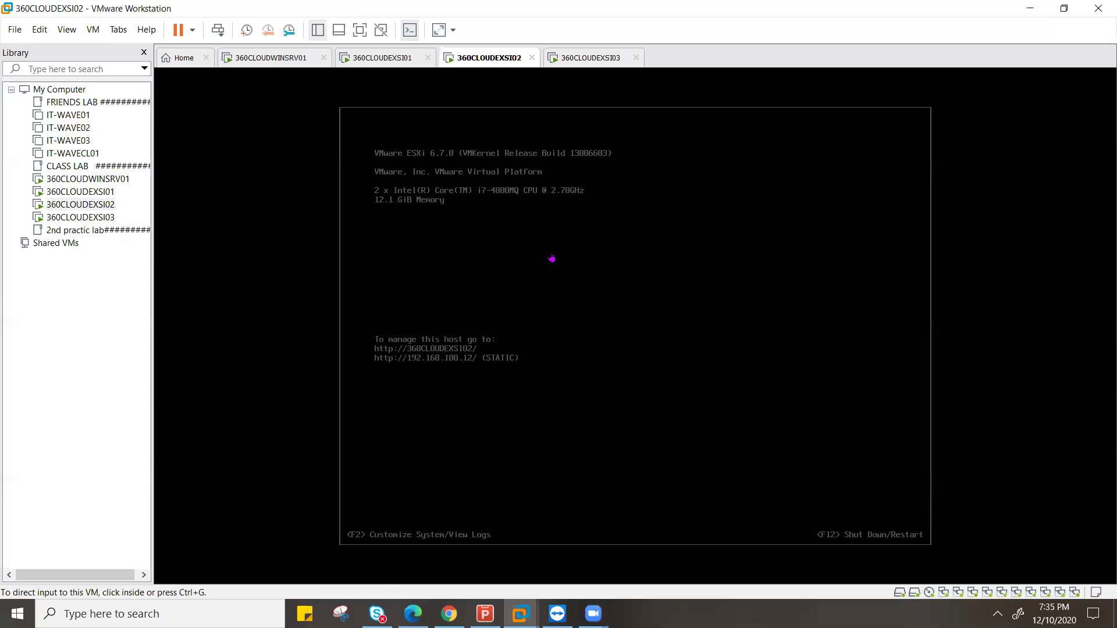
Switch to the 360CLOUDWINSRV01 virtual machine and sign in to Windows with the domain administrator's password
click(264, 59)
click(496, 403)
click(218, 29)
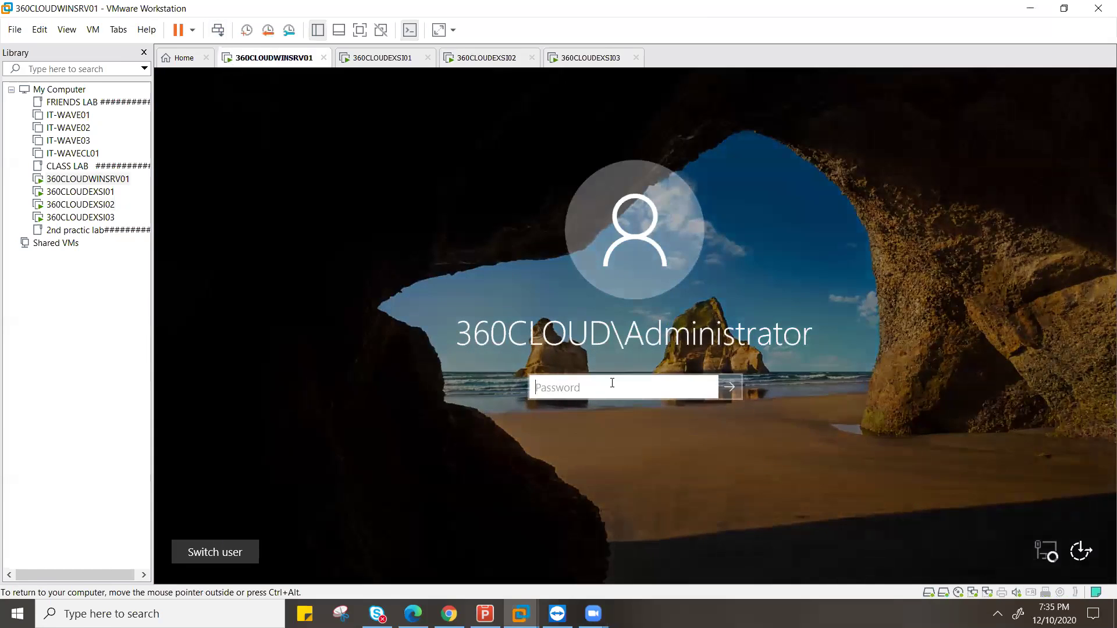
text(*)
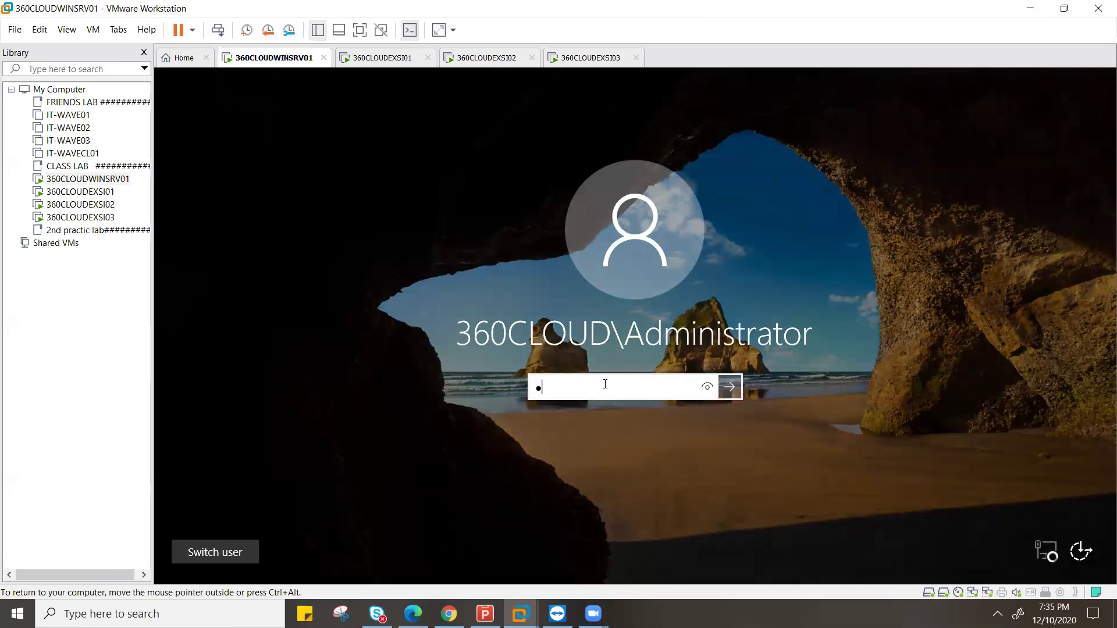
text(*********)
click(727, 390)
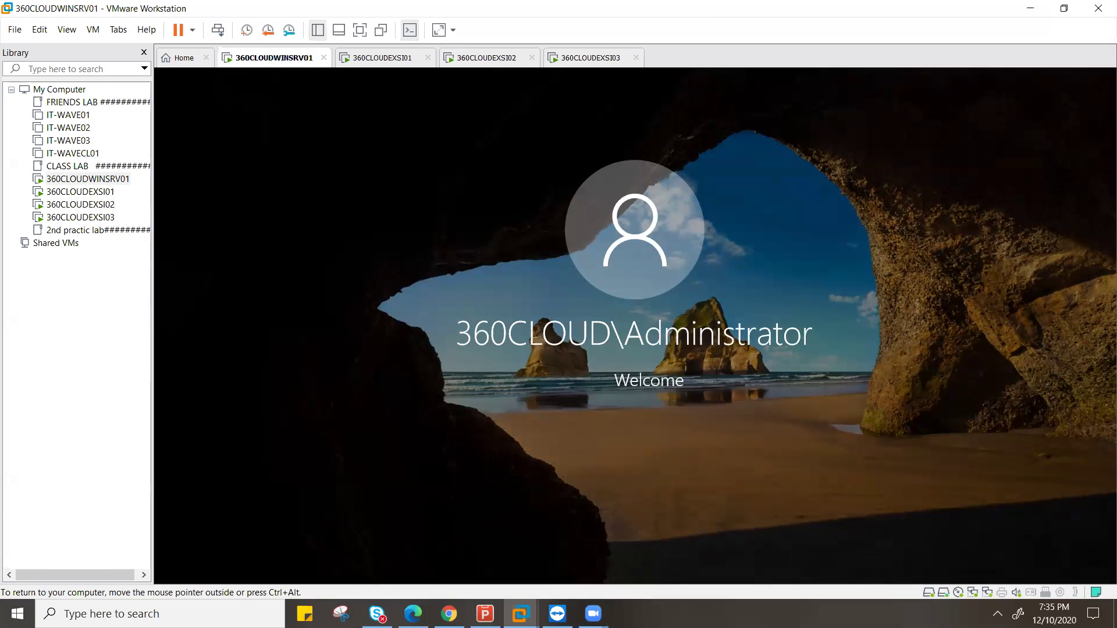
Log in to the ESXi host at 192.168.100.11 as root with the account password
click(369, 378)
click(333, 398)
click(337, 402)
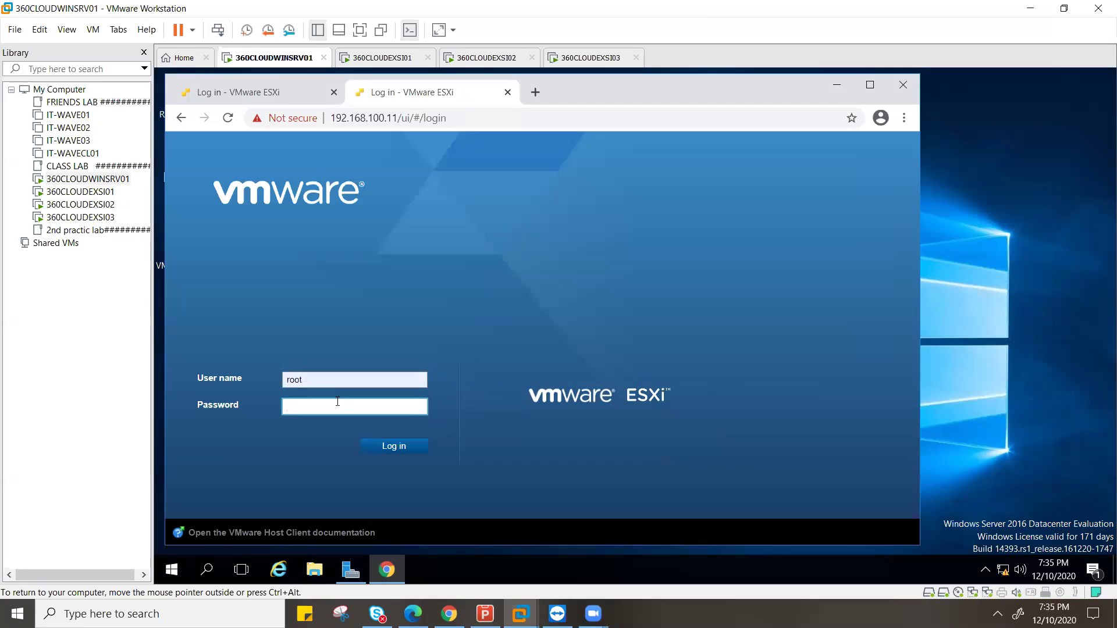
text(********)
click(379, 449)
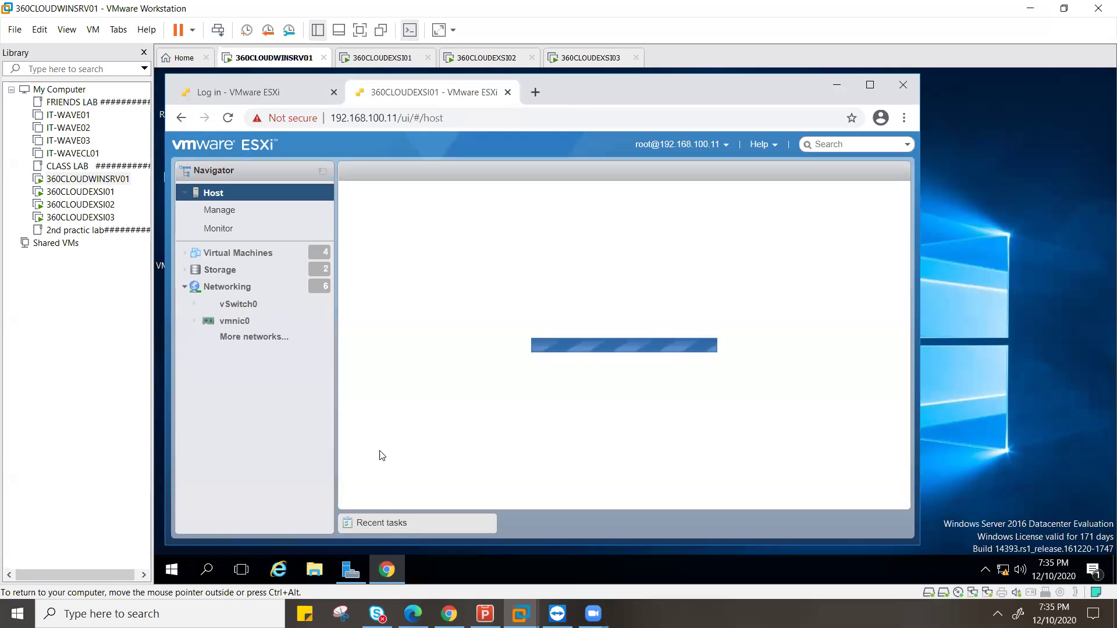
click(534, 92)
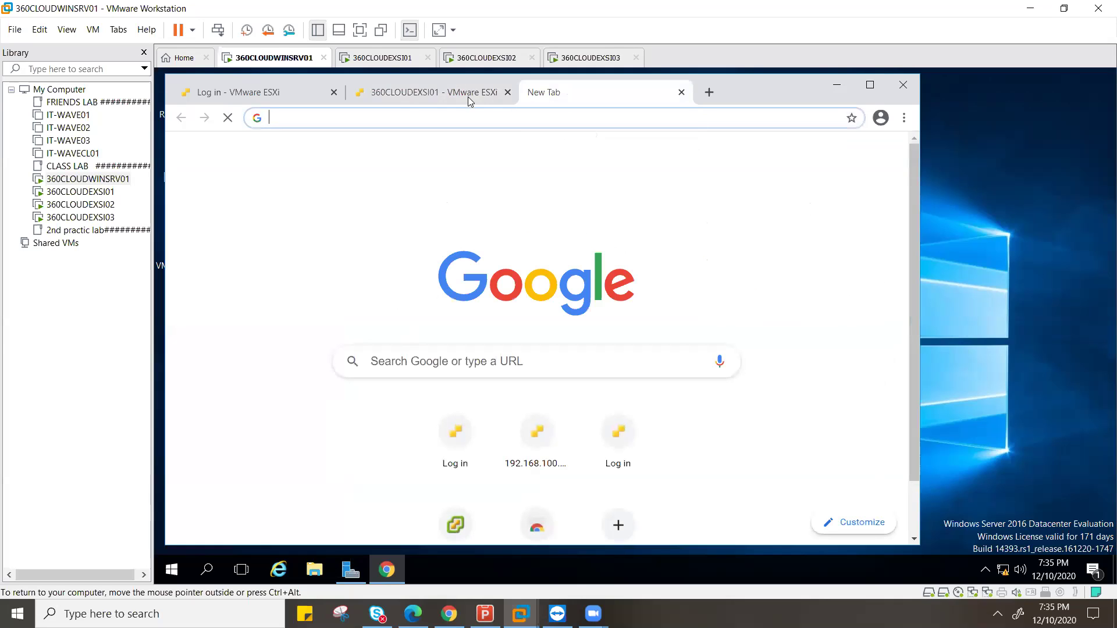
click(386, 122)
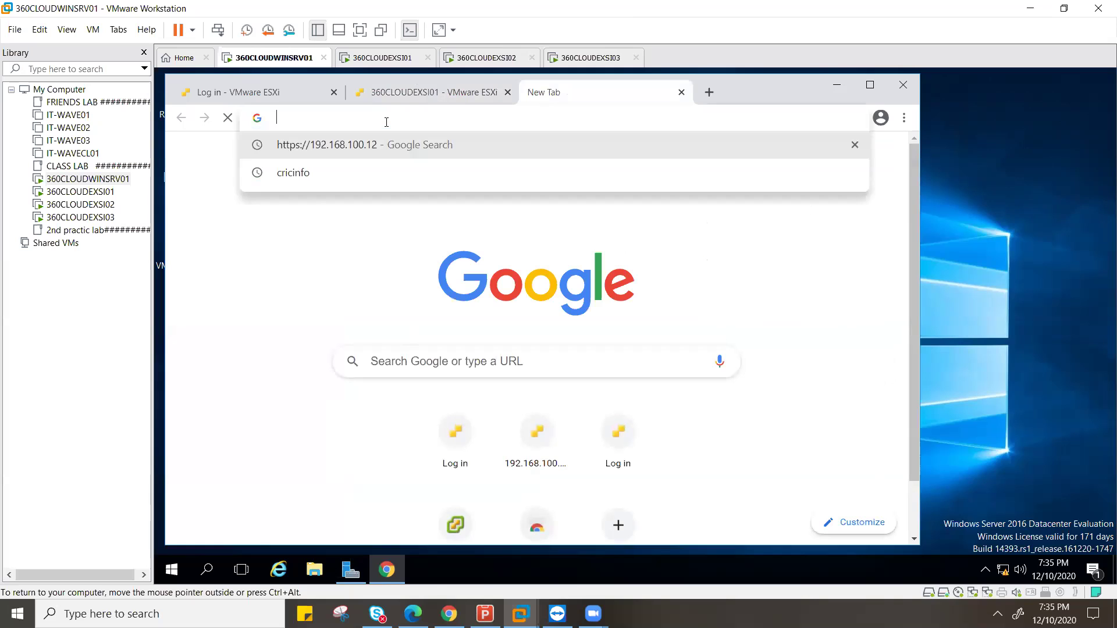
text(https://192.168.100.11)
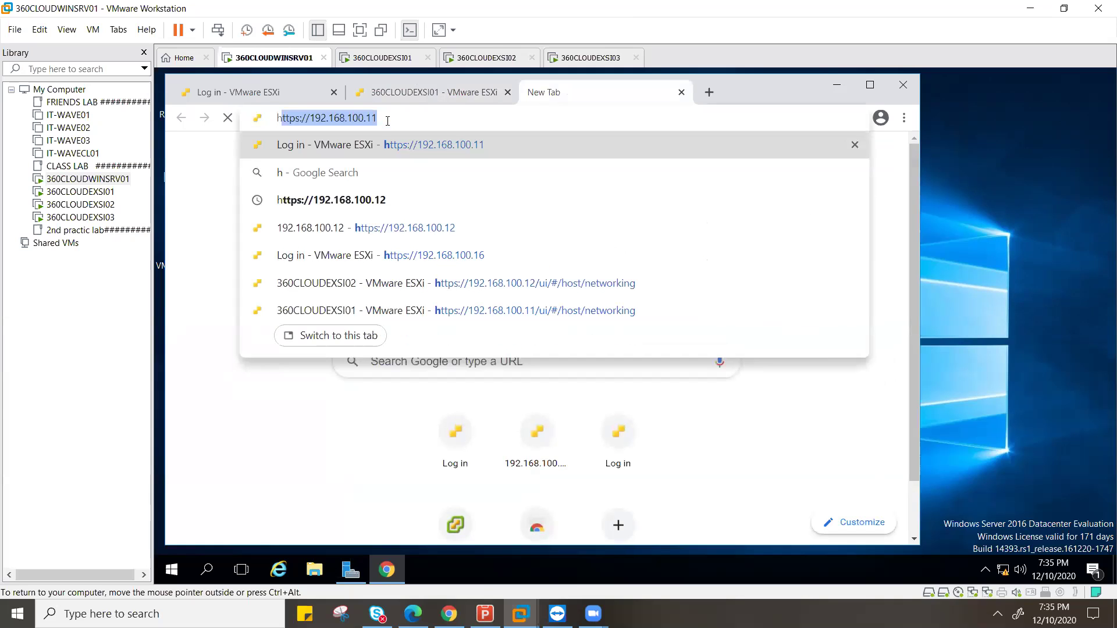
key(Right)
key(BackSpace)
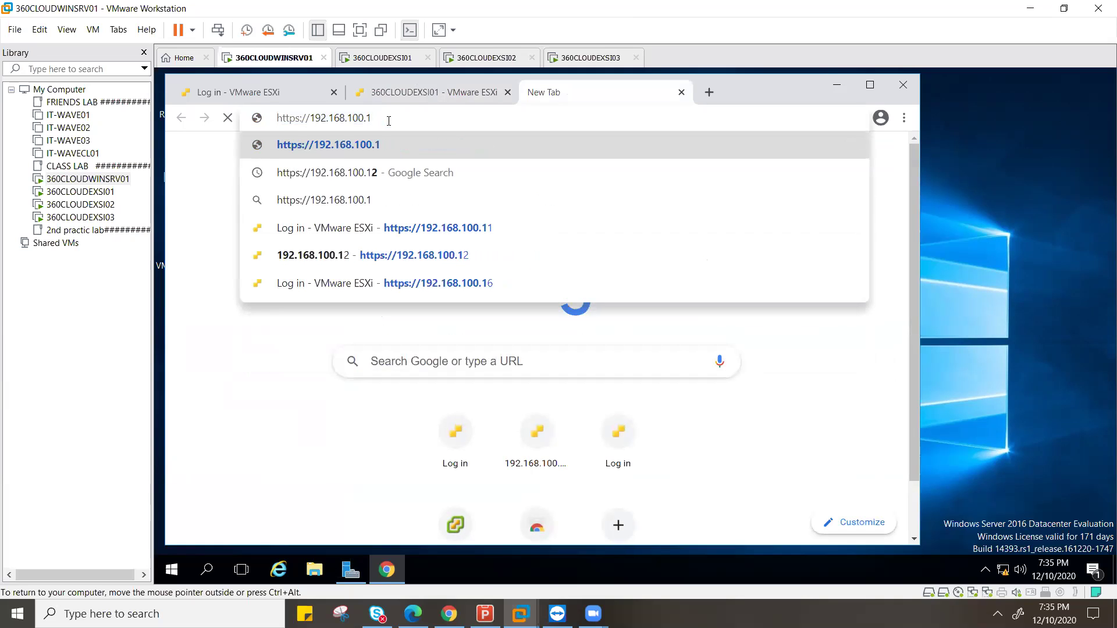
text(2)
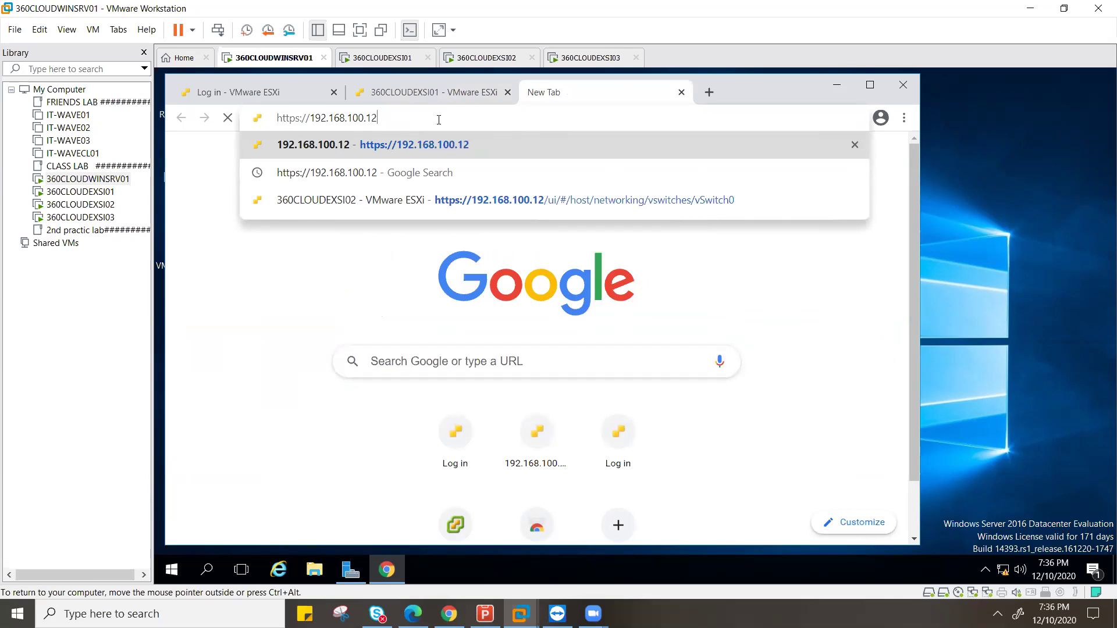
key(Return)
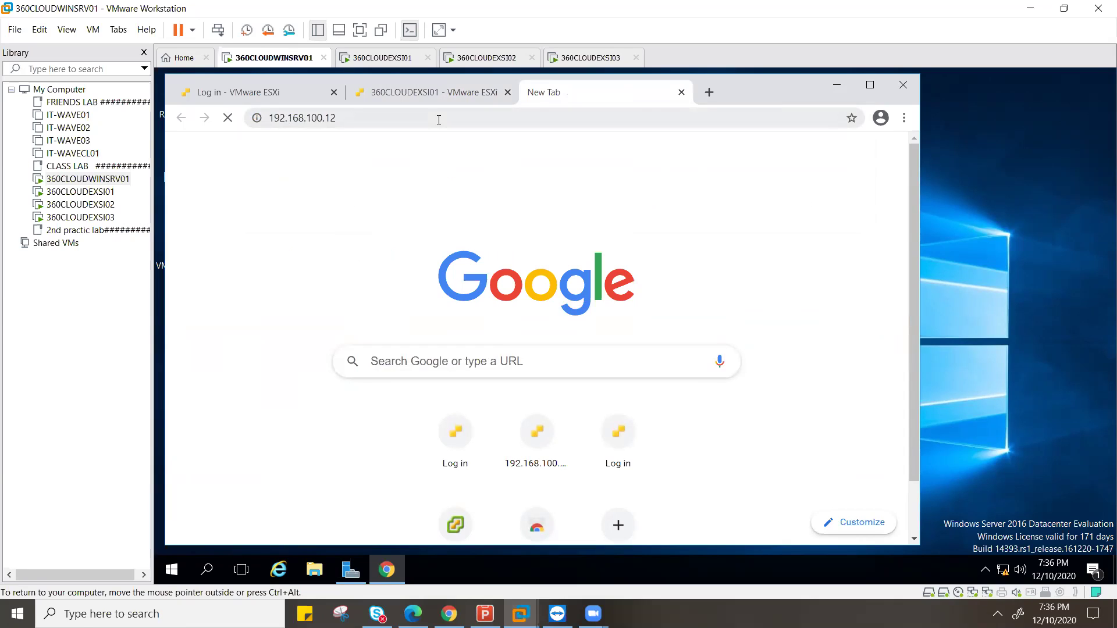
Check the management addresses on the 360CLOUDEXSI01, 360CLOUDEXSI02 and 360CLOUDEXSI03 consoles, then return to 360CLOUDWINSRV01
click(405, 61)
click(572, 55)
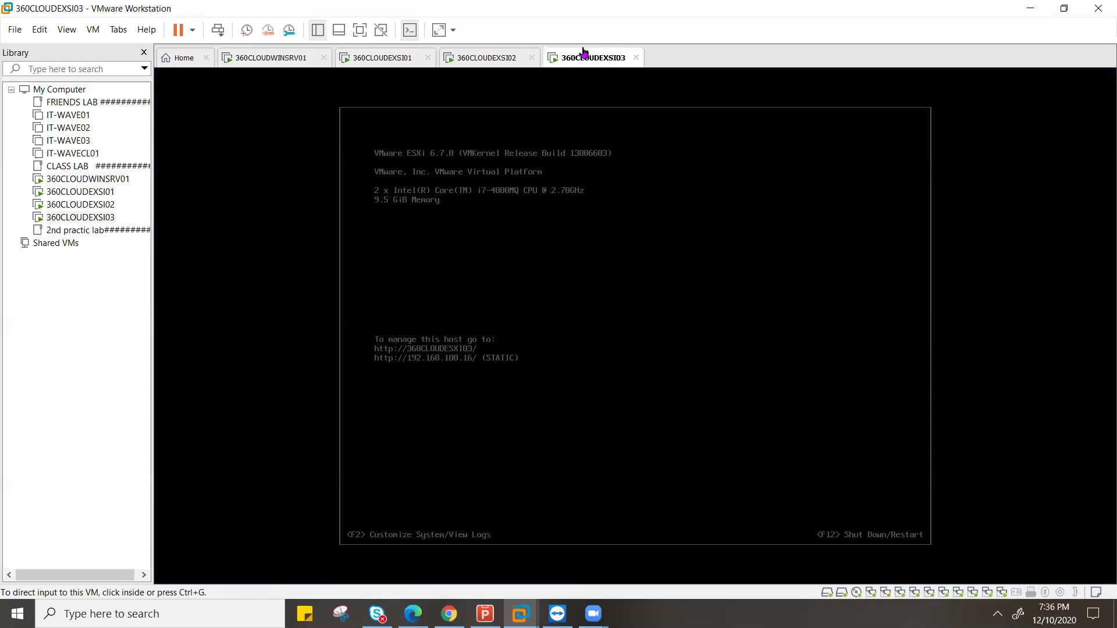
click(500, 56)
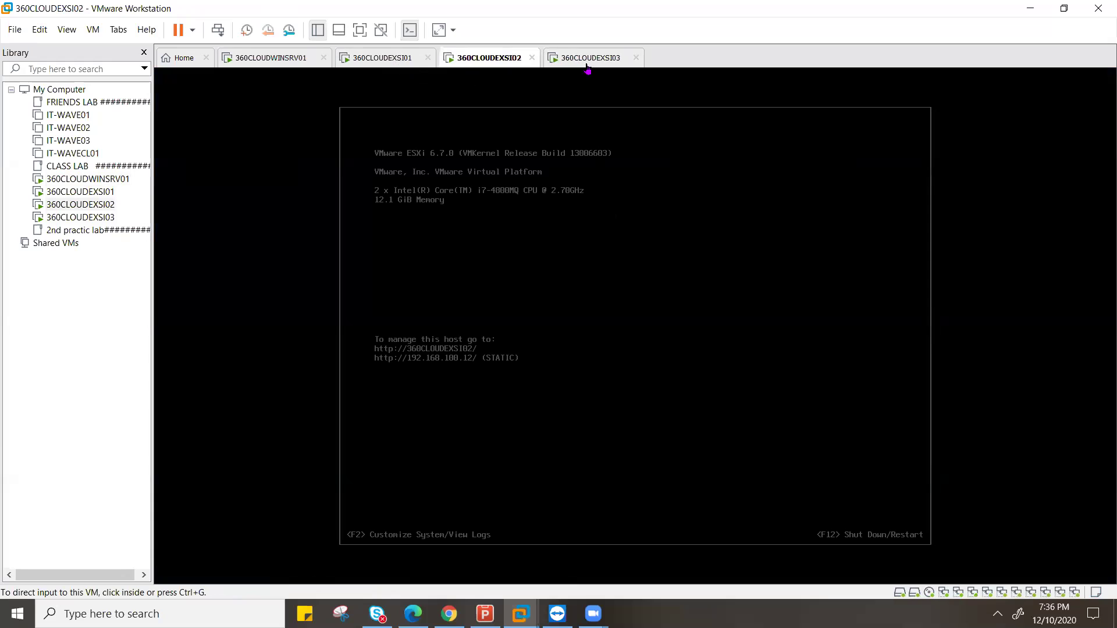
click(410, 61)
click(285, 57)
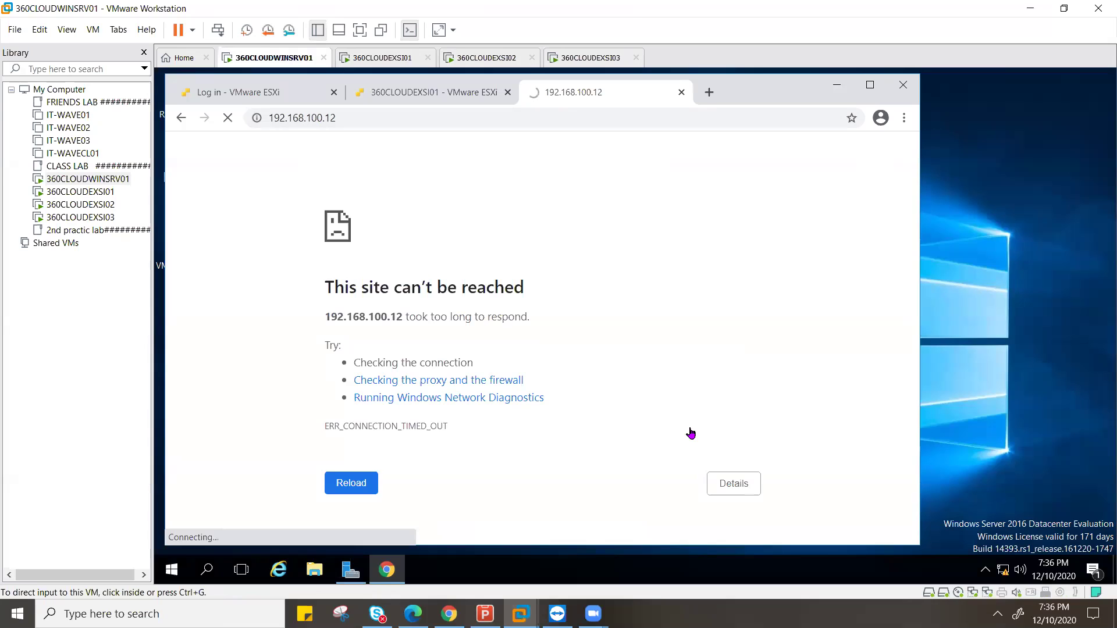
click(393, 59)
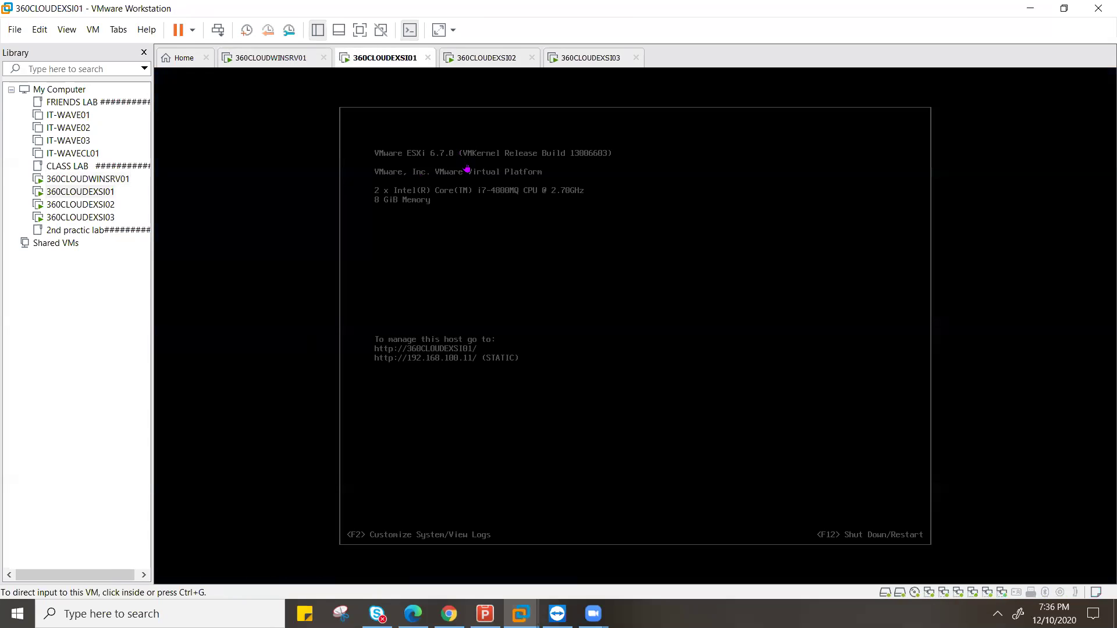
click(306, 63)
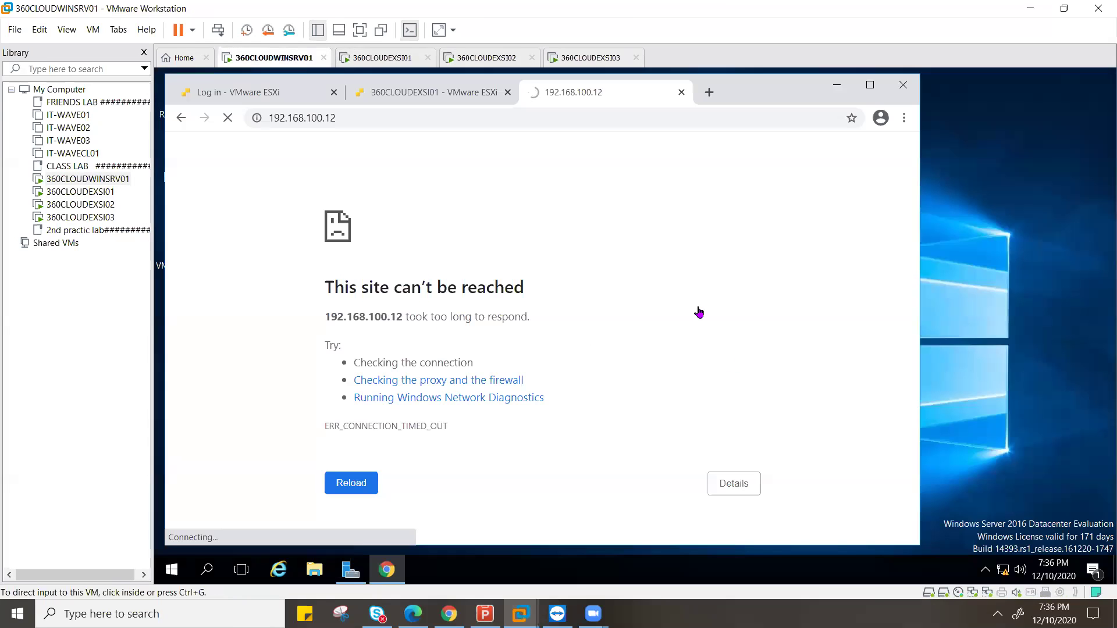
Return to the 360CLOUDEXSI01 host client and view its virtual machine list
click(438, 96)
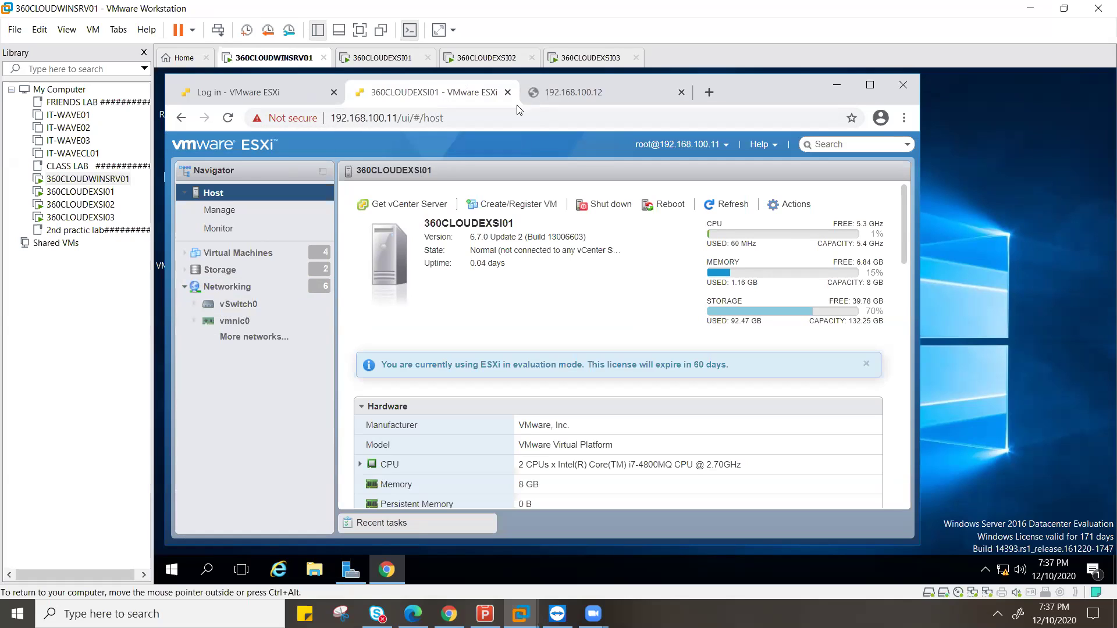
click(275, 256)
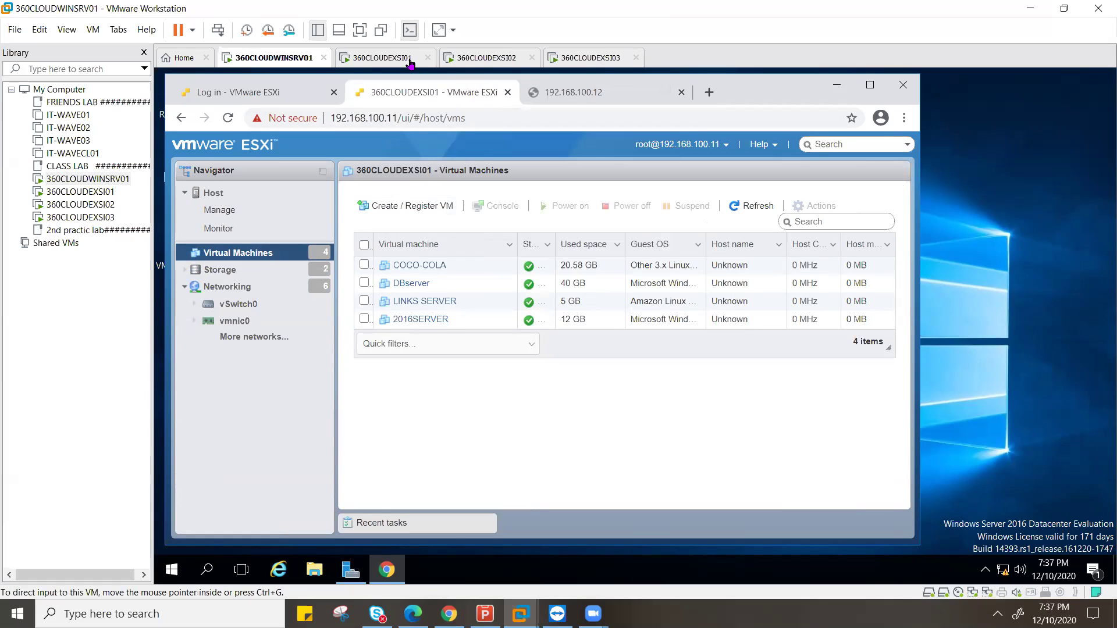
Check the 360CLOUDEXSI02 console's management address and the 192.168.100.12 browser page, and return to the 360CLOUDEXSI01 virtual machine list
click(502, 58)
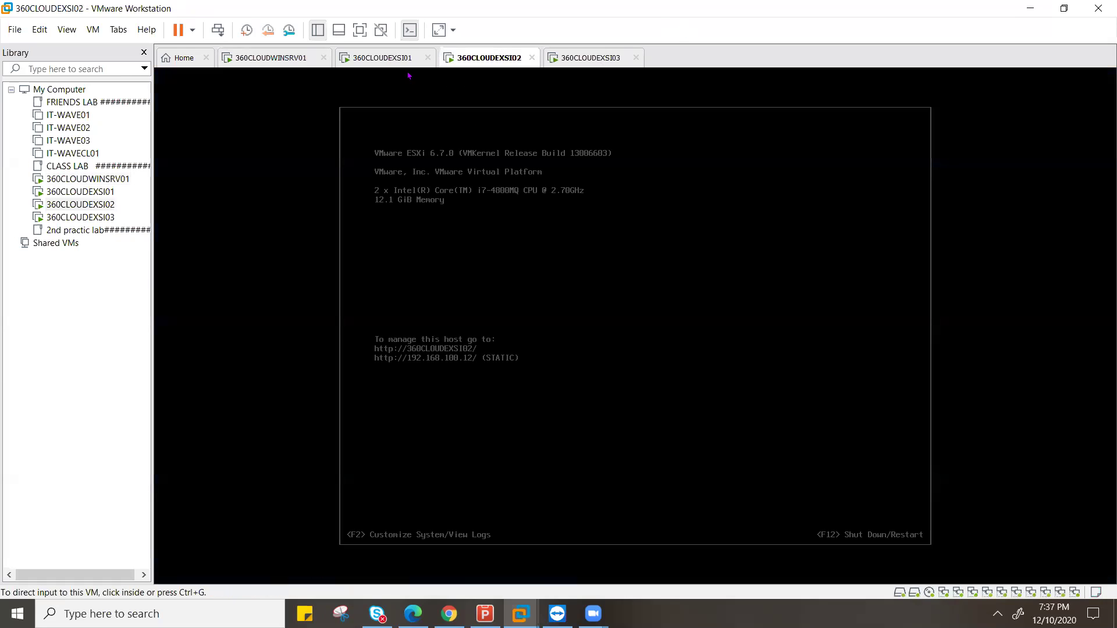
click(307, 60)
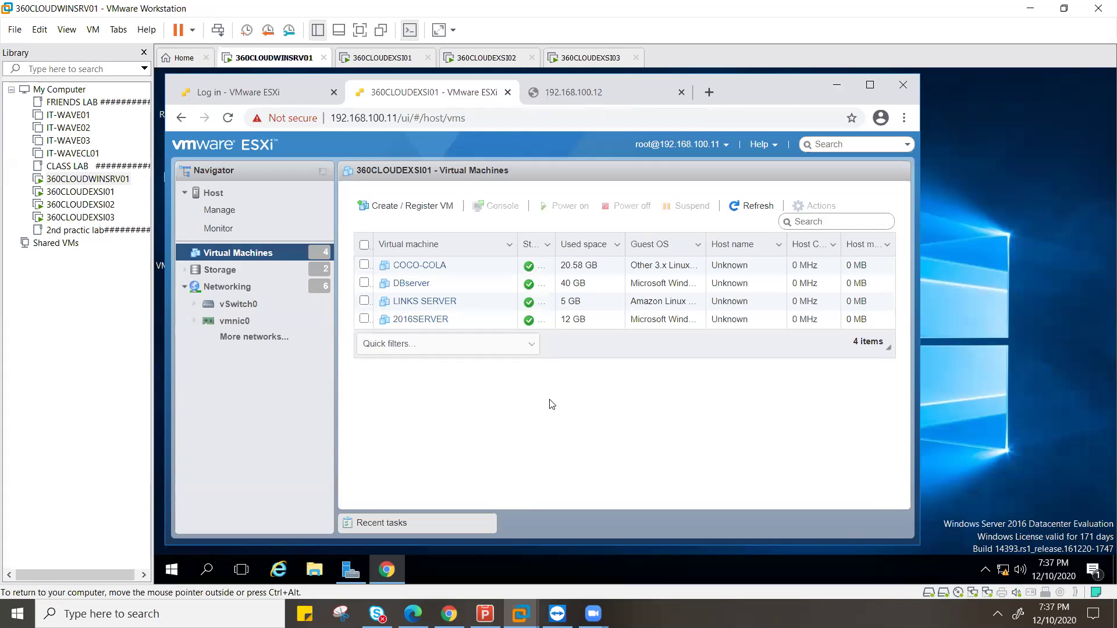
click(567, 91)
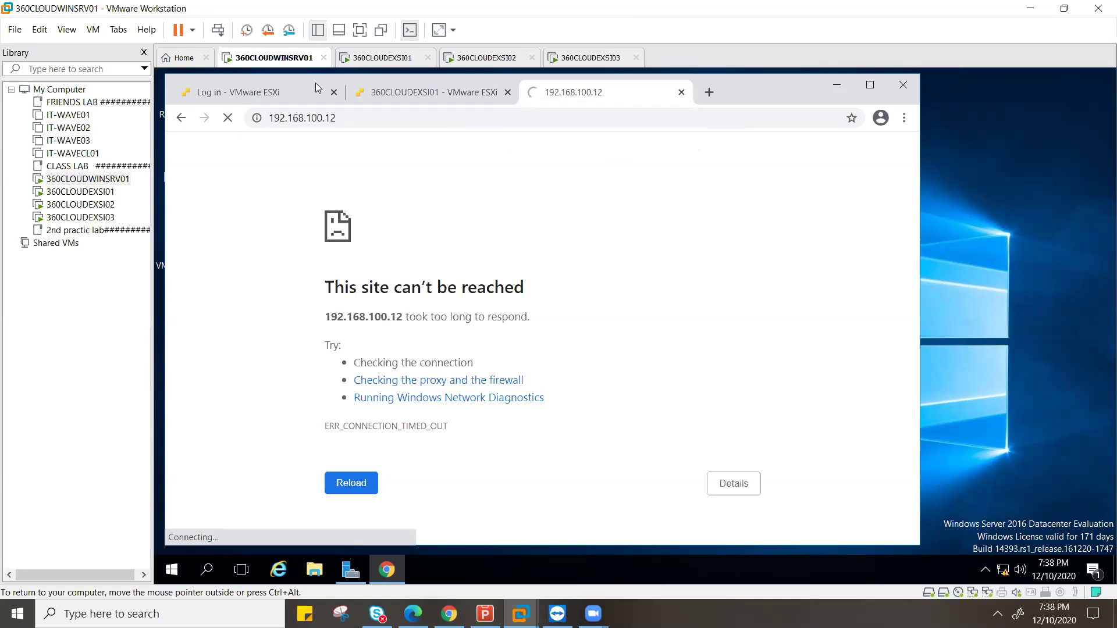
click(410, 94)
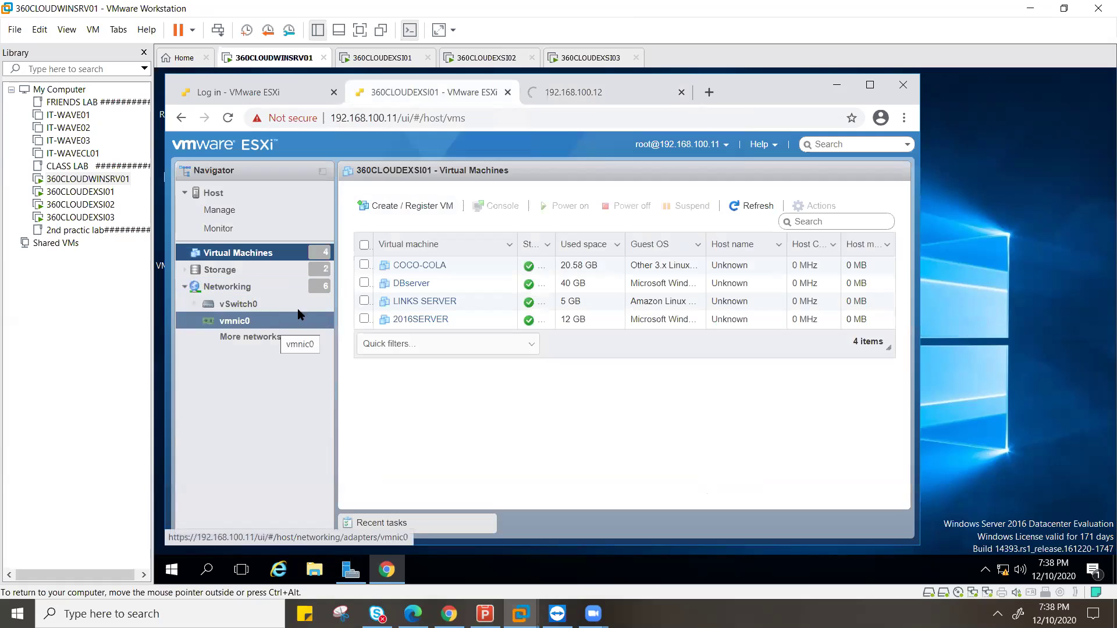
Compare the management addresses on the 360CLOUDEXSI03 and 360CLOUDEXSI02 consoles, and return to 360CLOUDWINSRV01
click(599, 60)
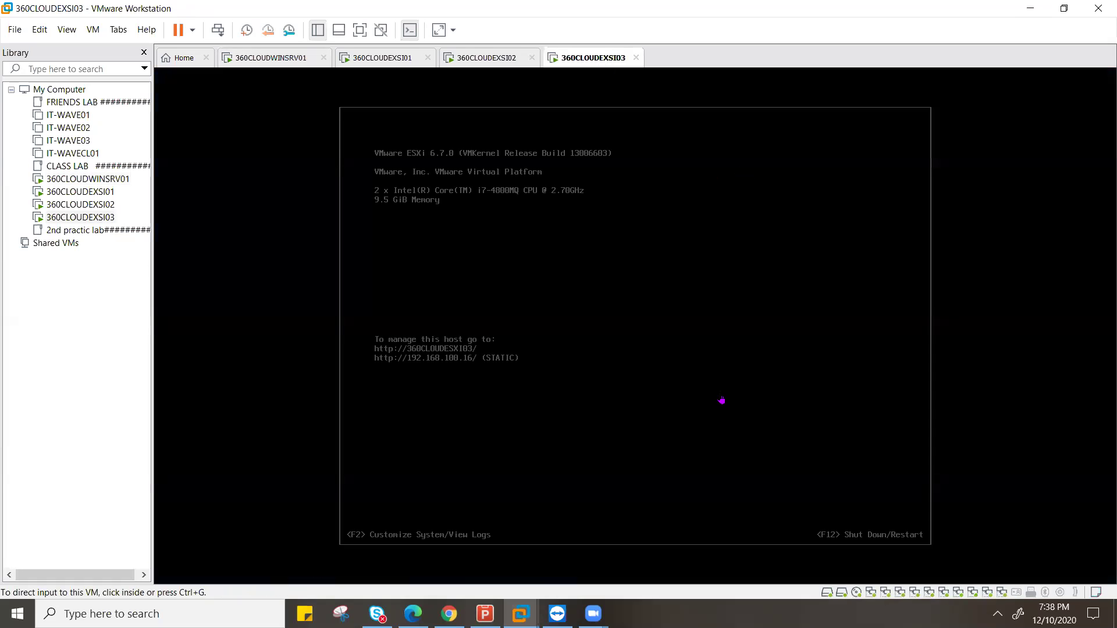
click(500, 58)
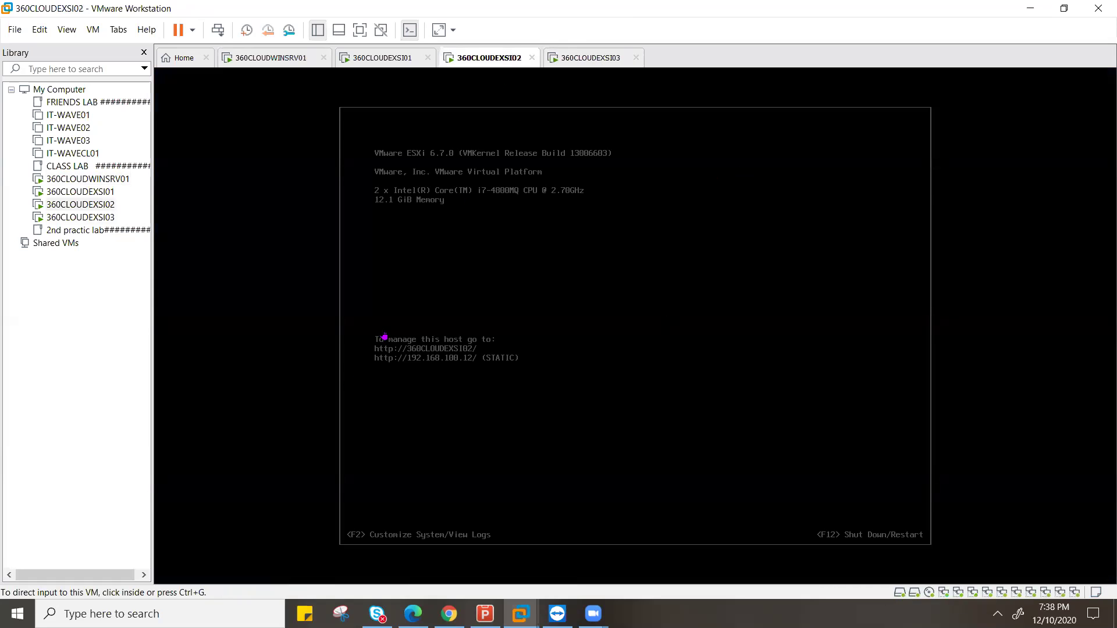
click(284, 58)
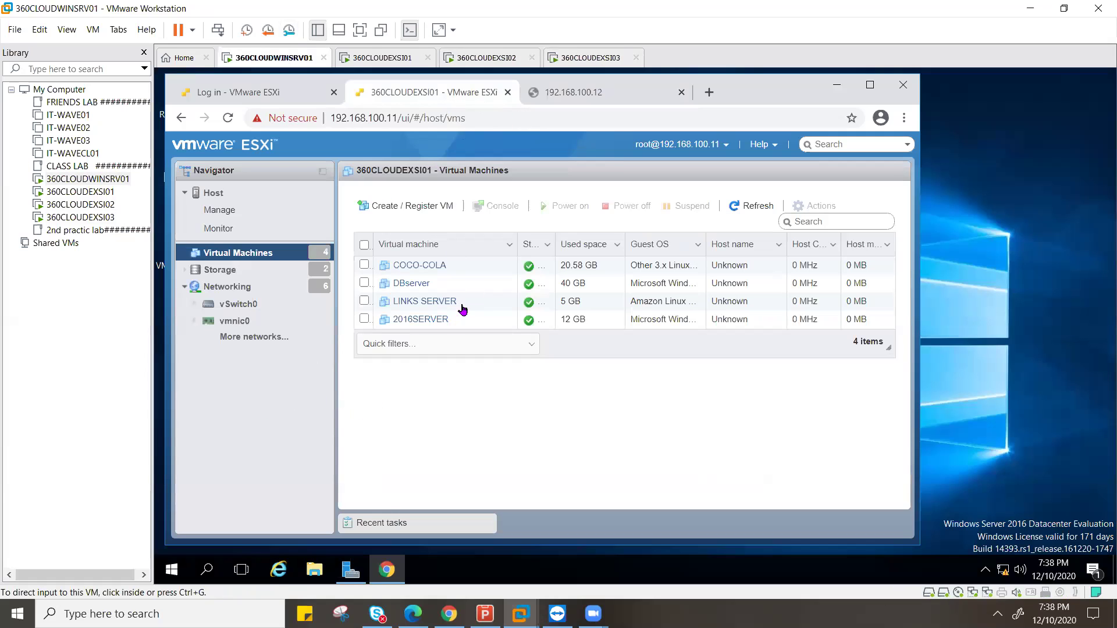
click(401, 58)
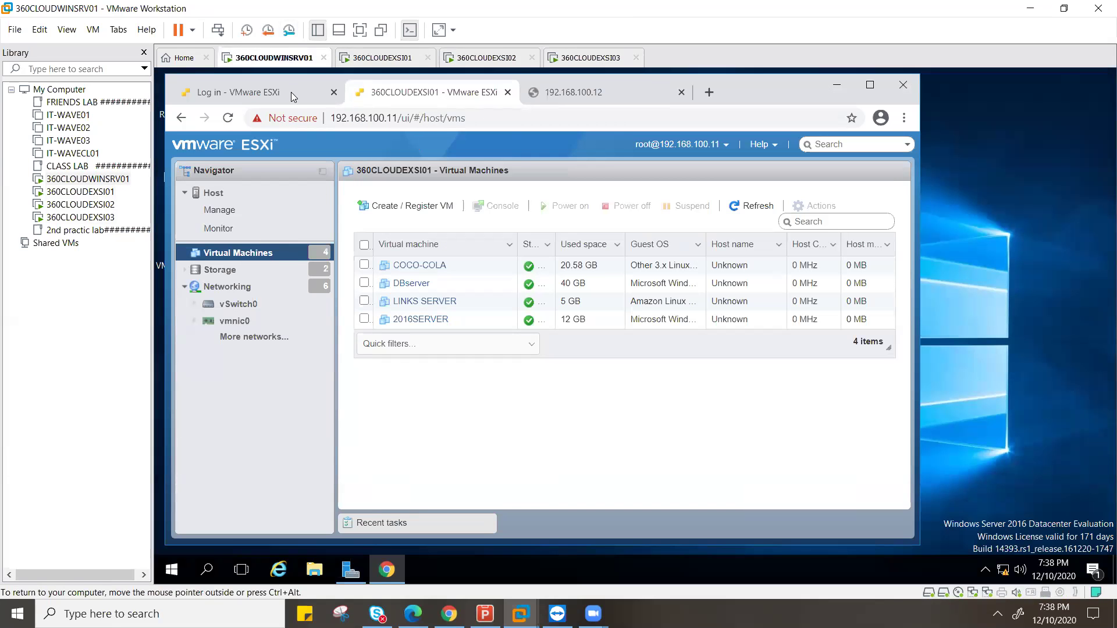
Try to log in to the ESXi host at 192.168.100.16 as root with the account password
click(293, 97)
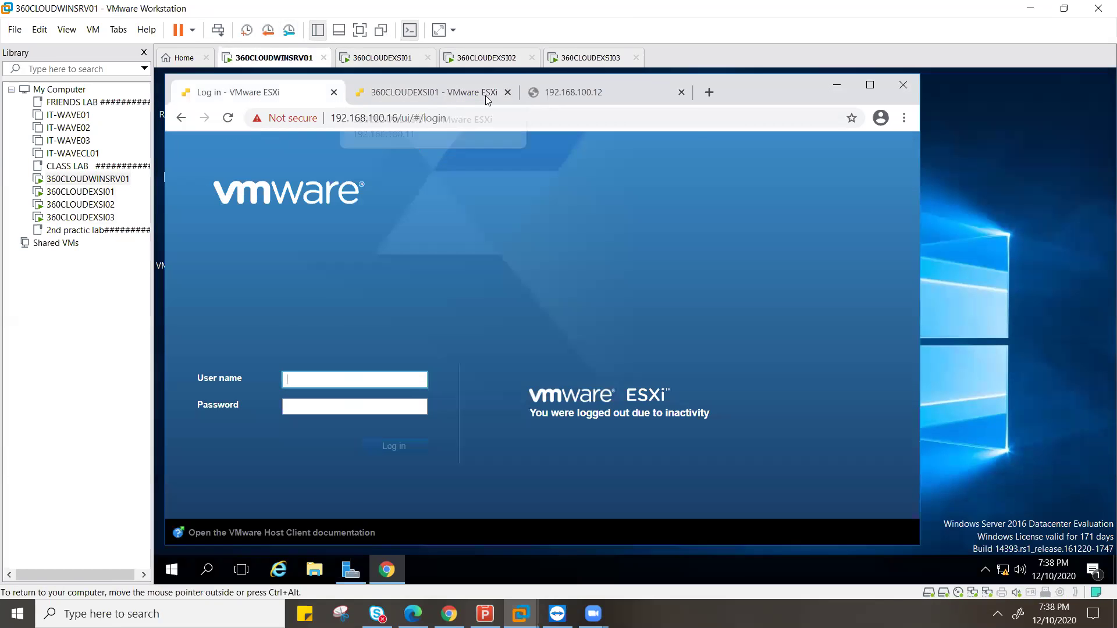
click(582, 93)
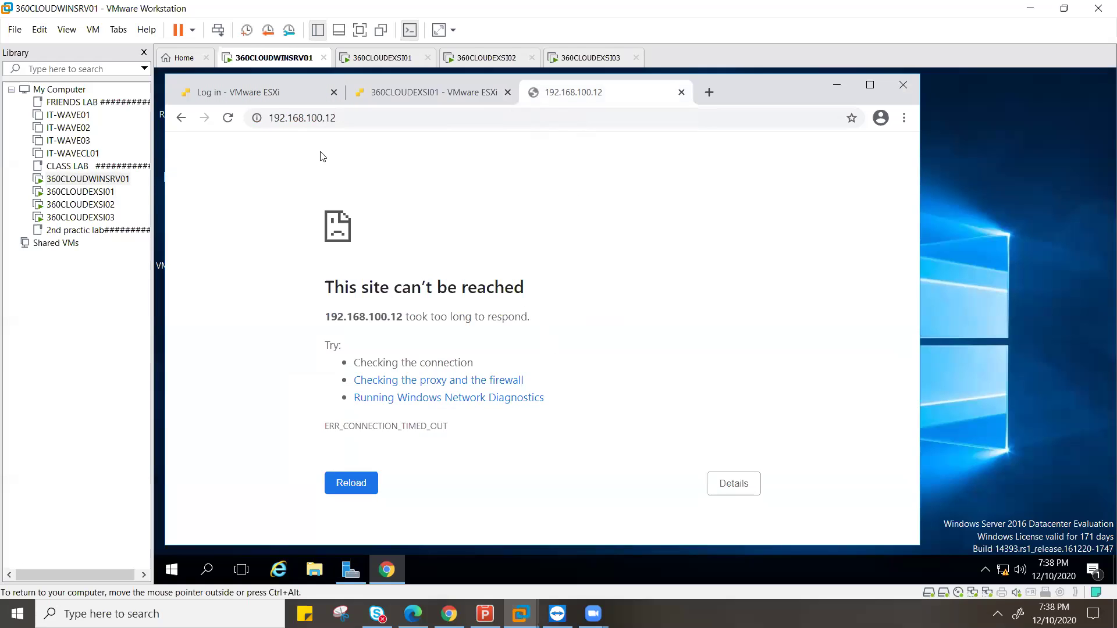
click(280, 91)
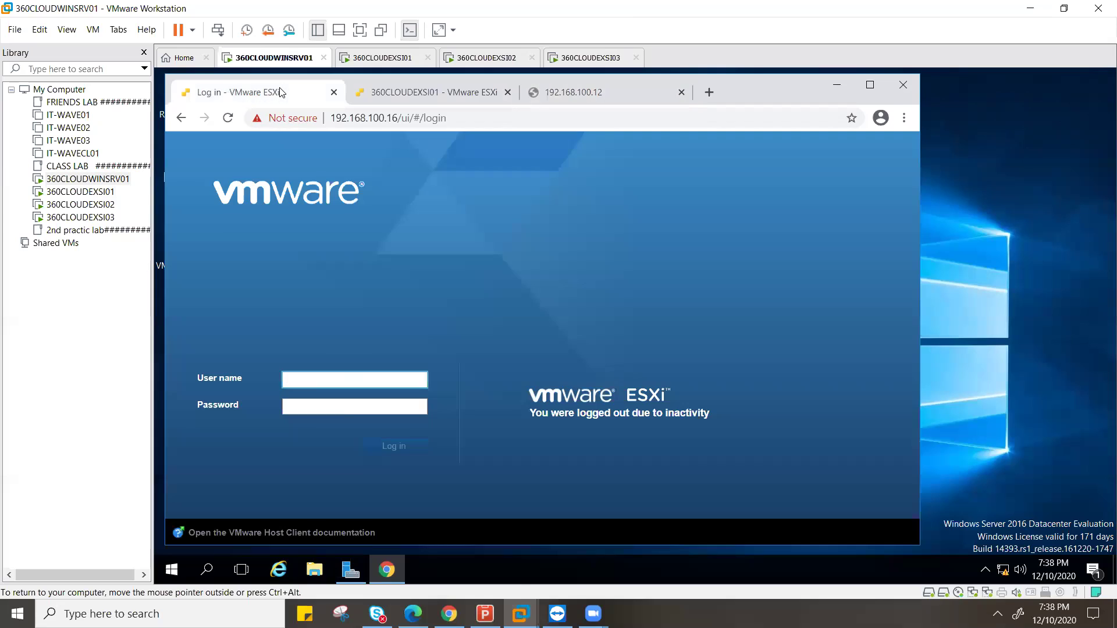
click(327, 381)
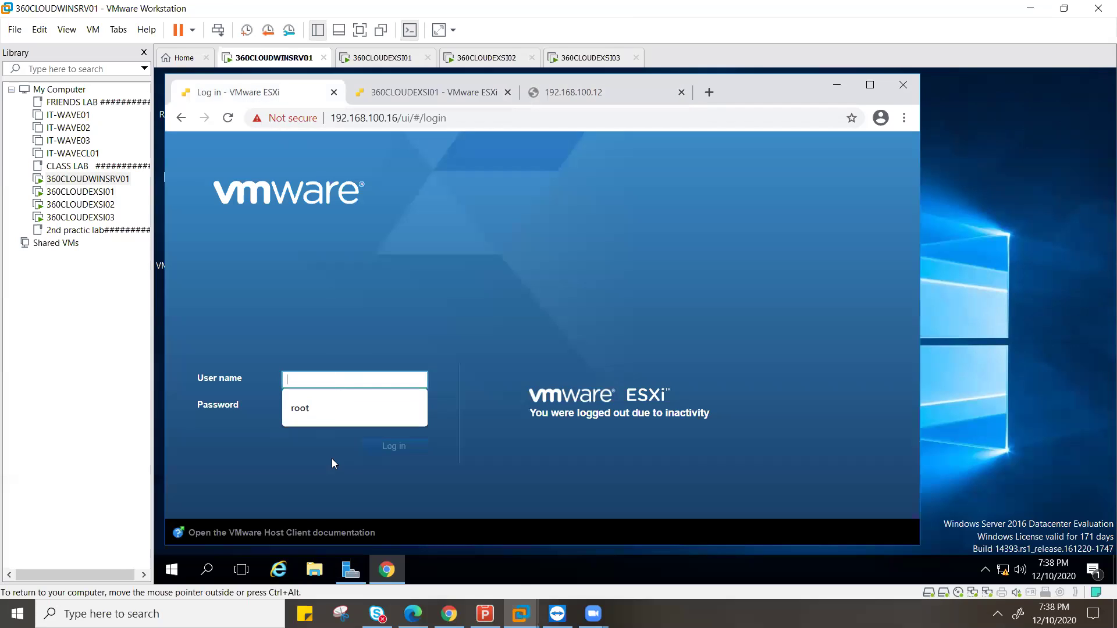
click(332, 407)
click(333, 406)
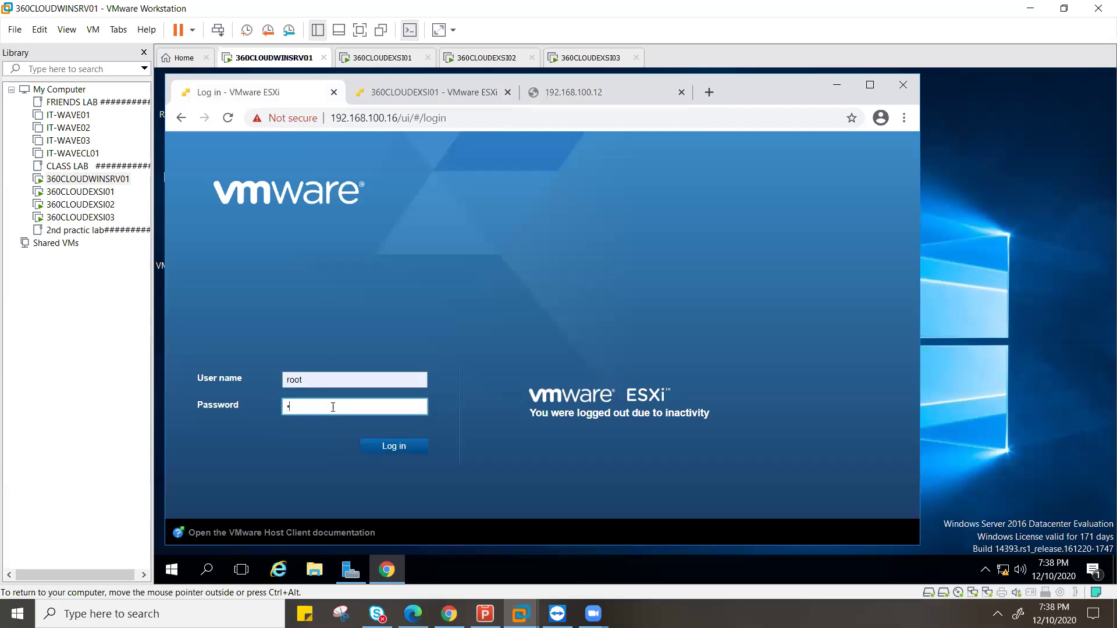
text(********)
click(411, 447)
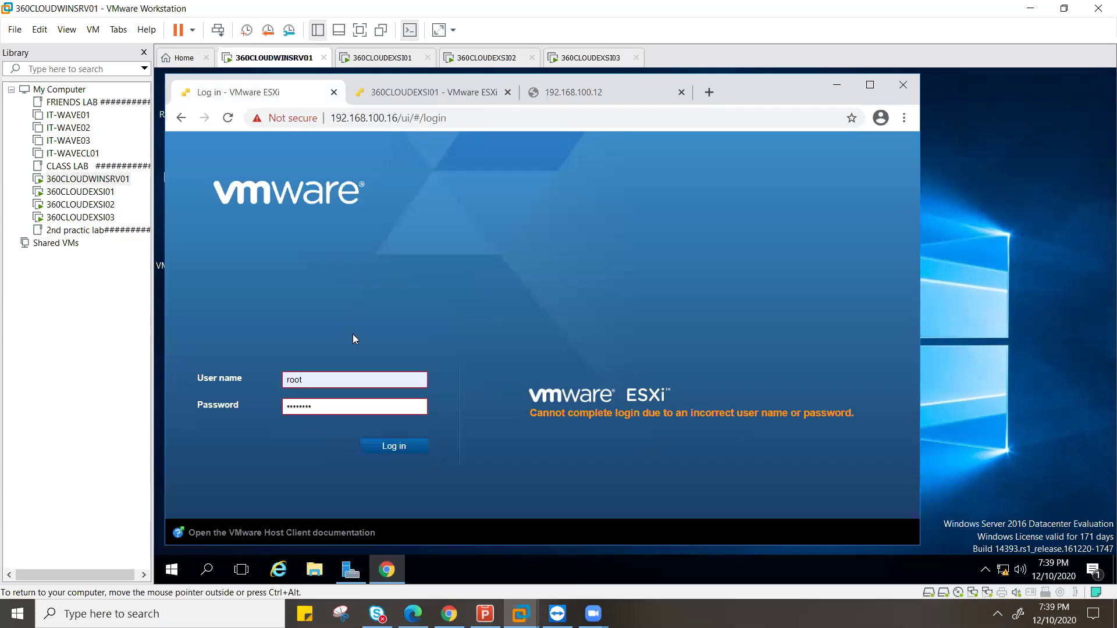
click(325, 413)
Recheck the browser pages of the three ESXi hosts and reload the 192.168.100.12 page
click(601, 92)
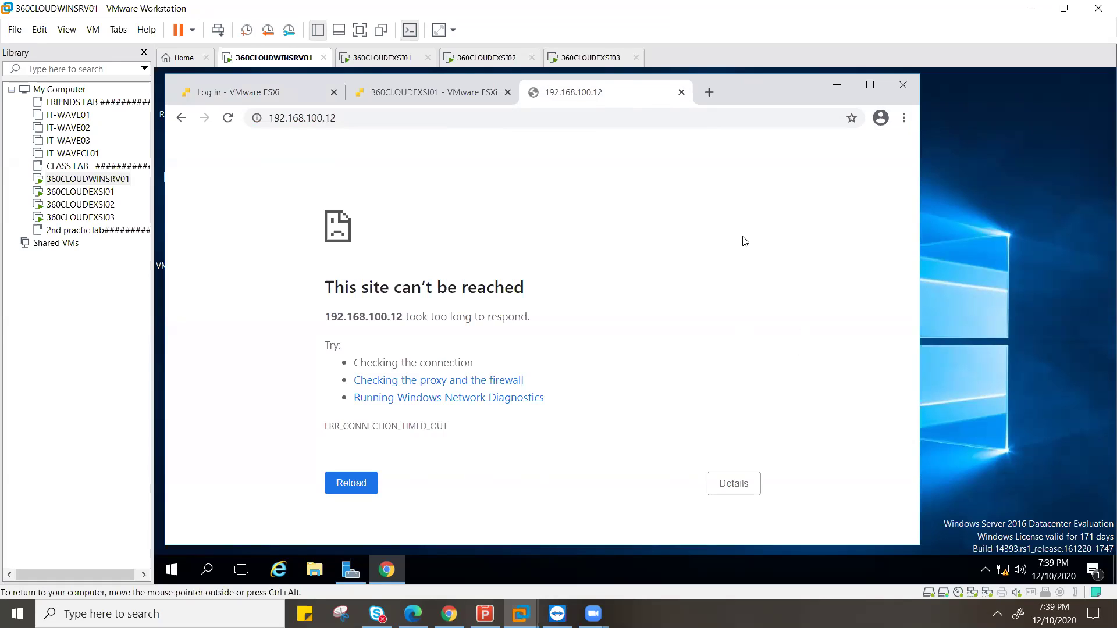
click(398, 98)
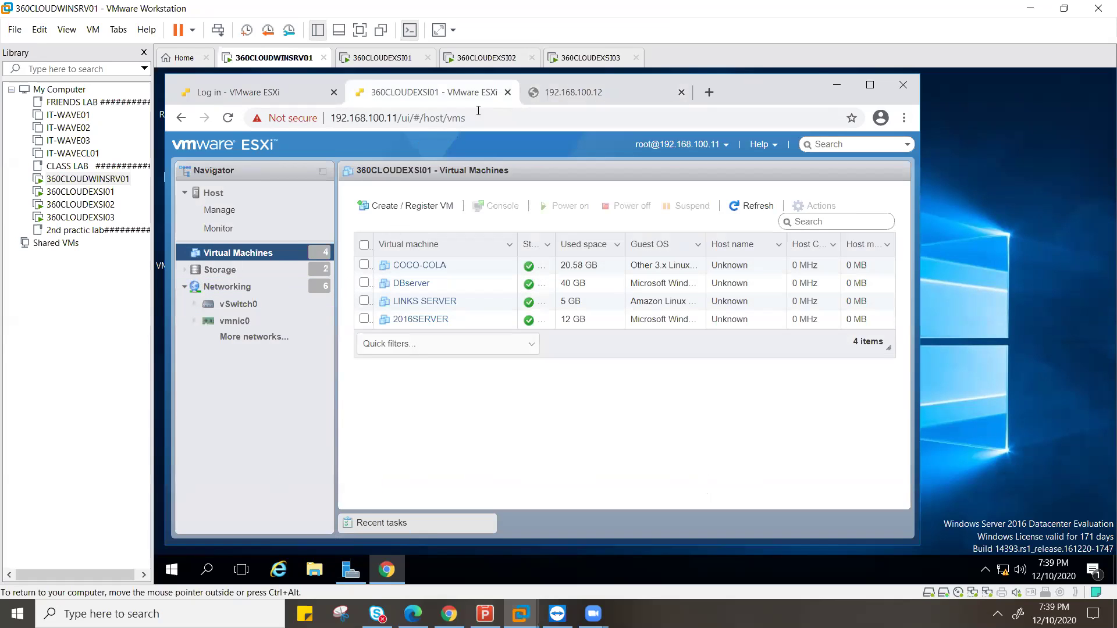
click(298, 90)
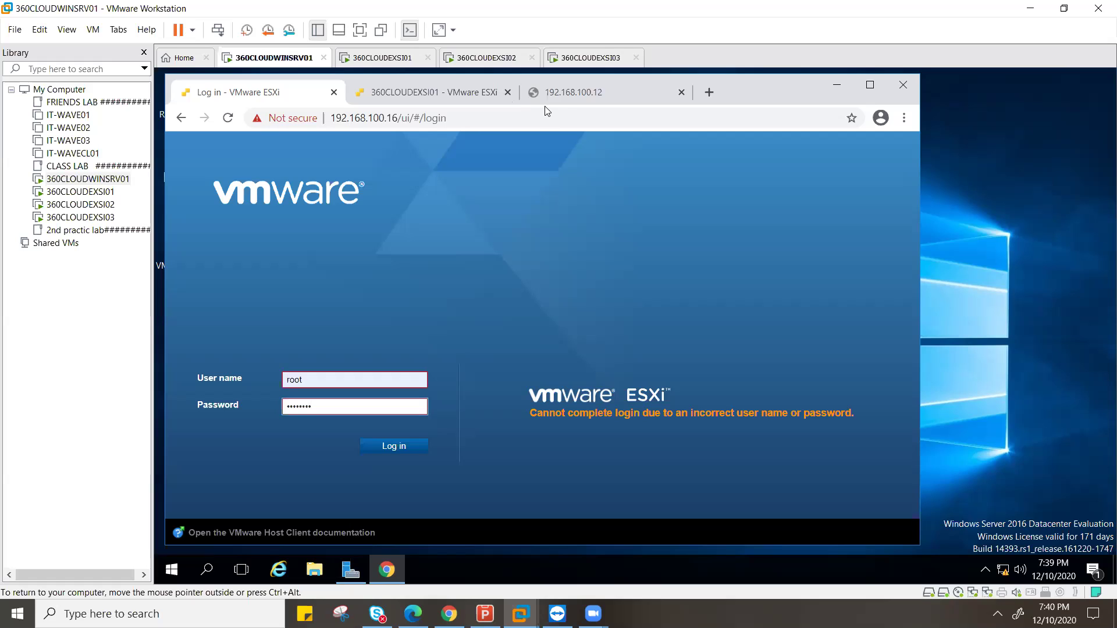
click(585, 95)
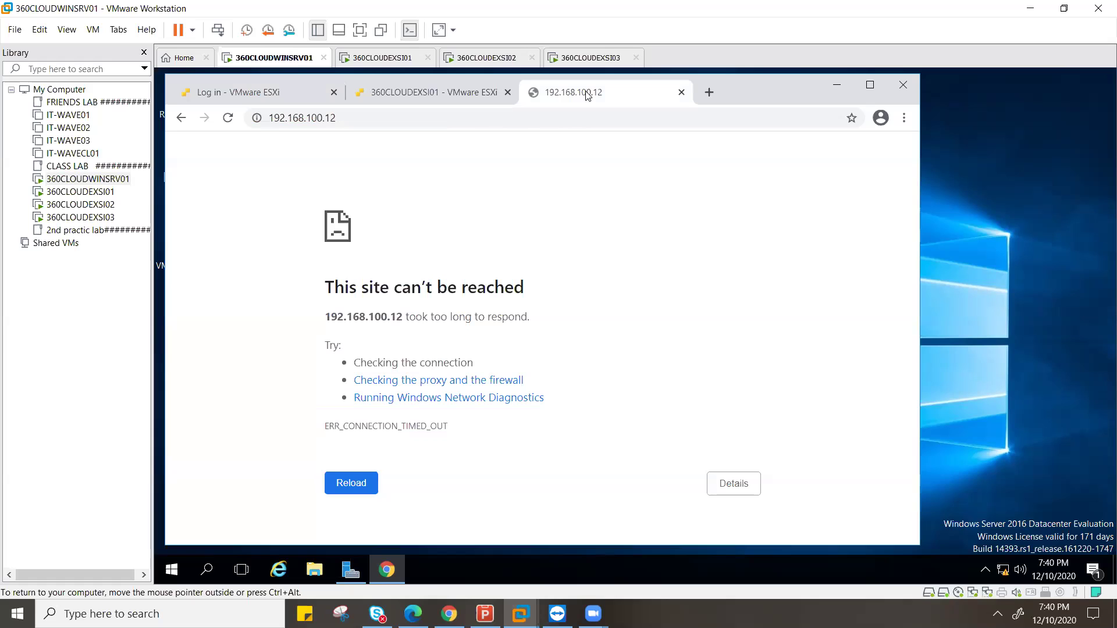
click(280, 92)
click(619, 93)
key(F5)
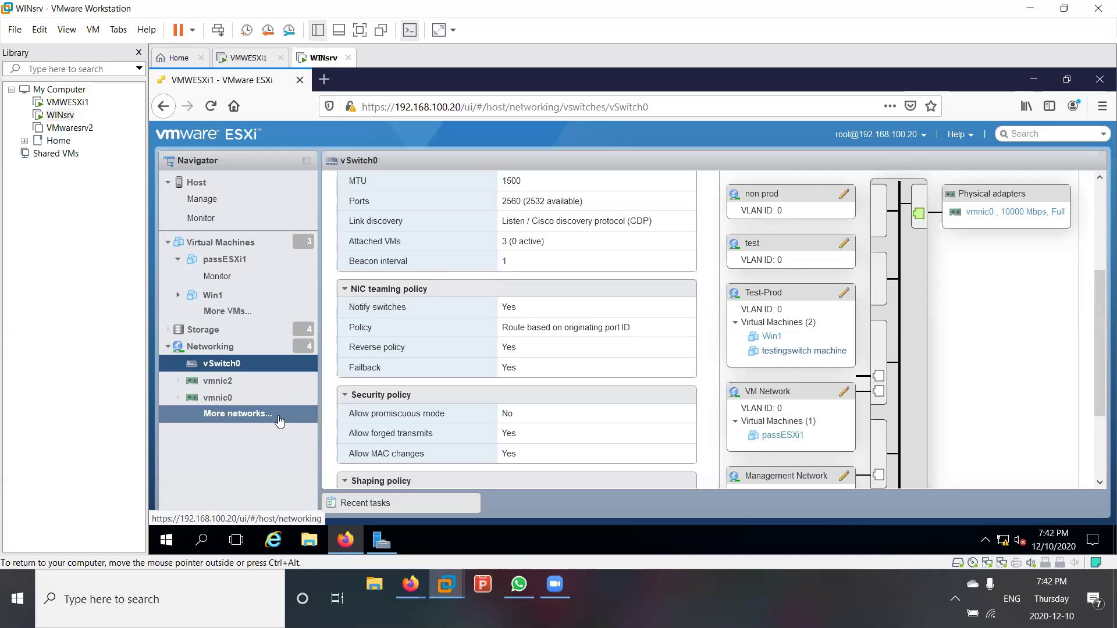
Review the virtual switches and port groups in the networking overview of host VMWESXi1
click(238, 414)
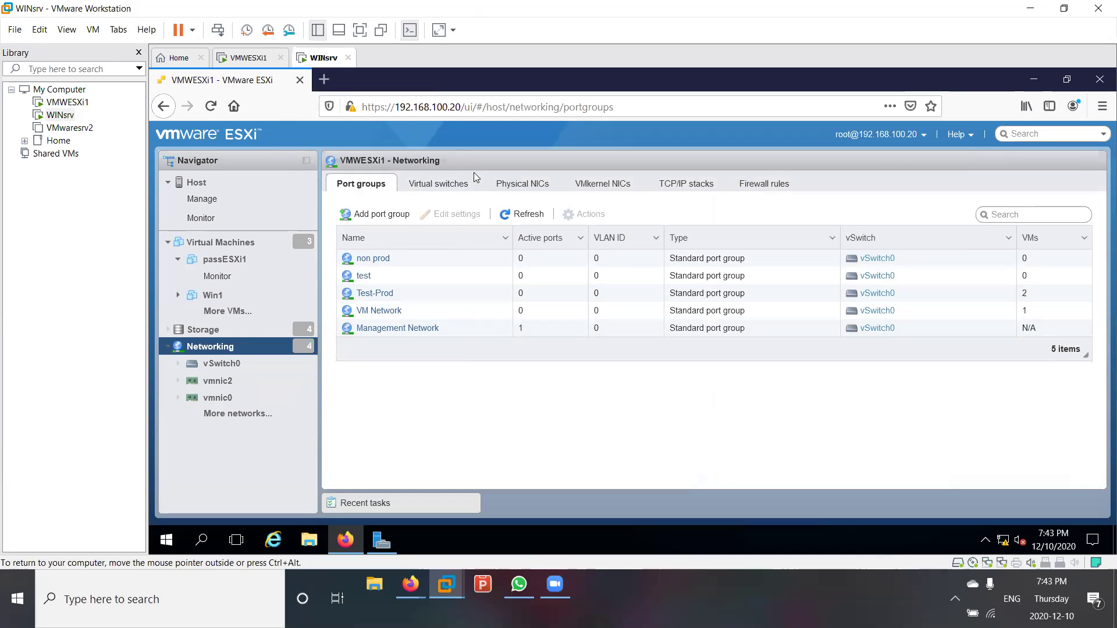
click(262, 415)
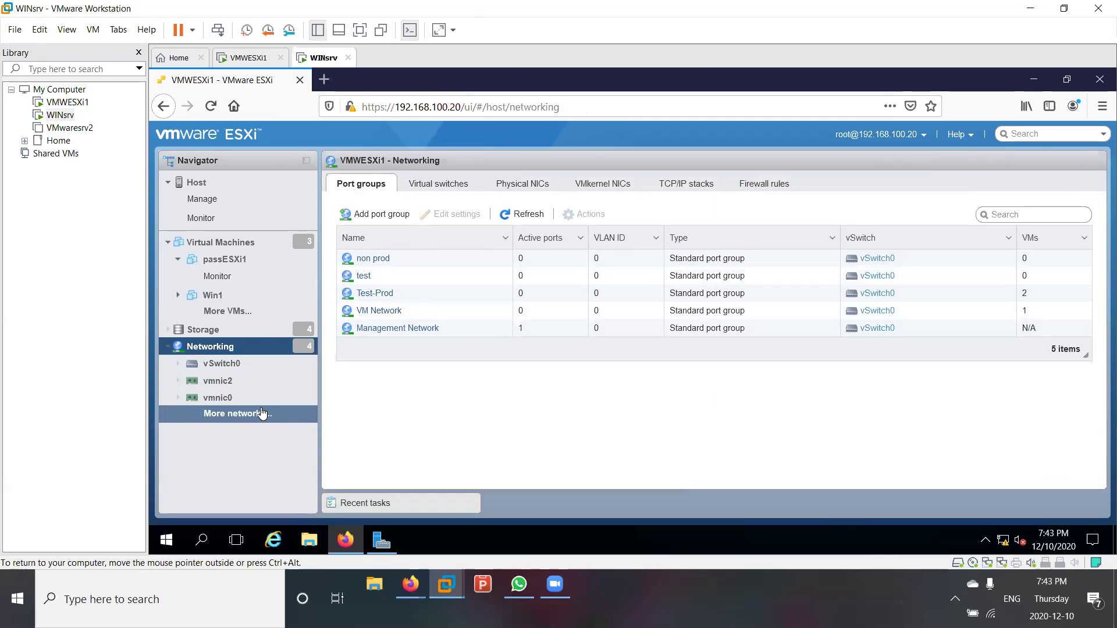
click(260, 402)
click(263, 415)
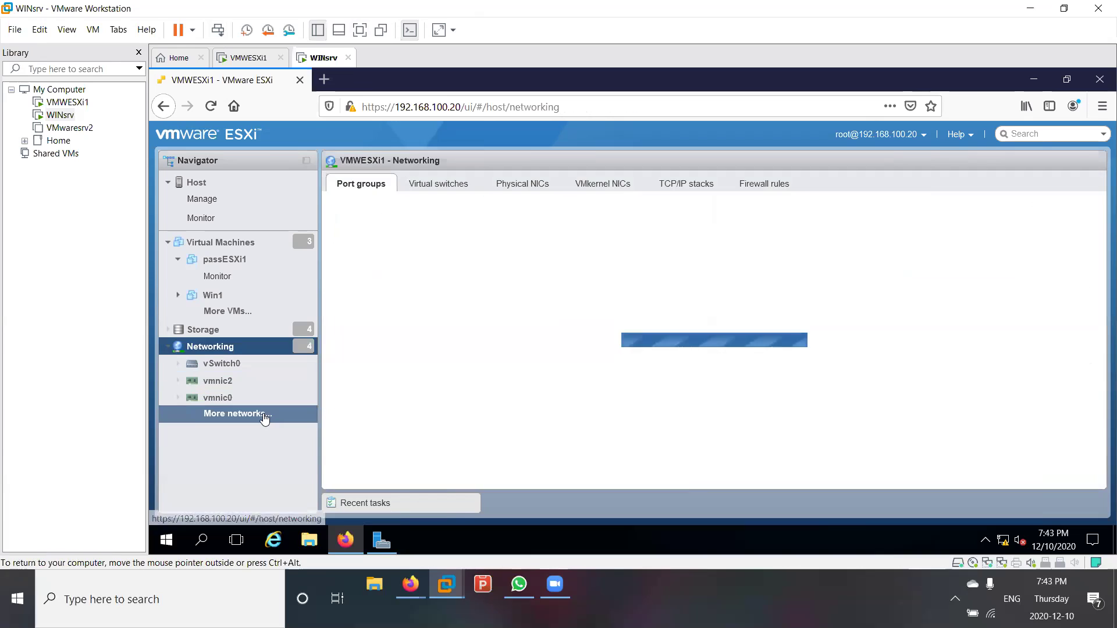
click(419, 190)
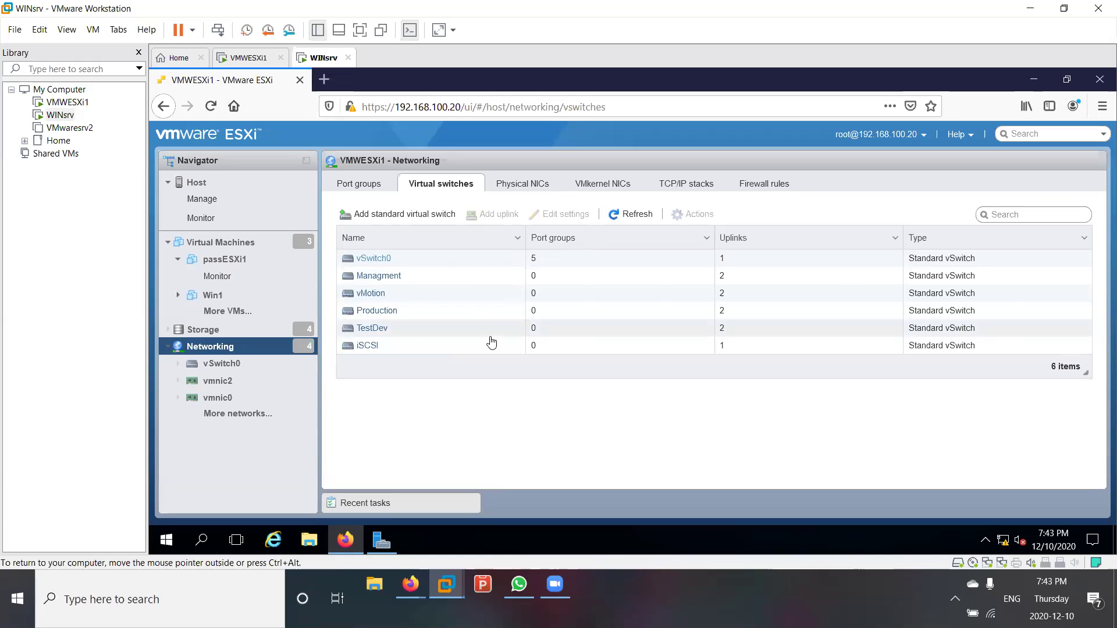
click(382, 185)
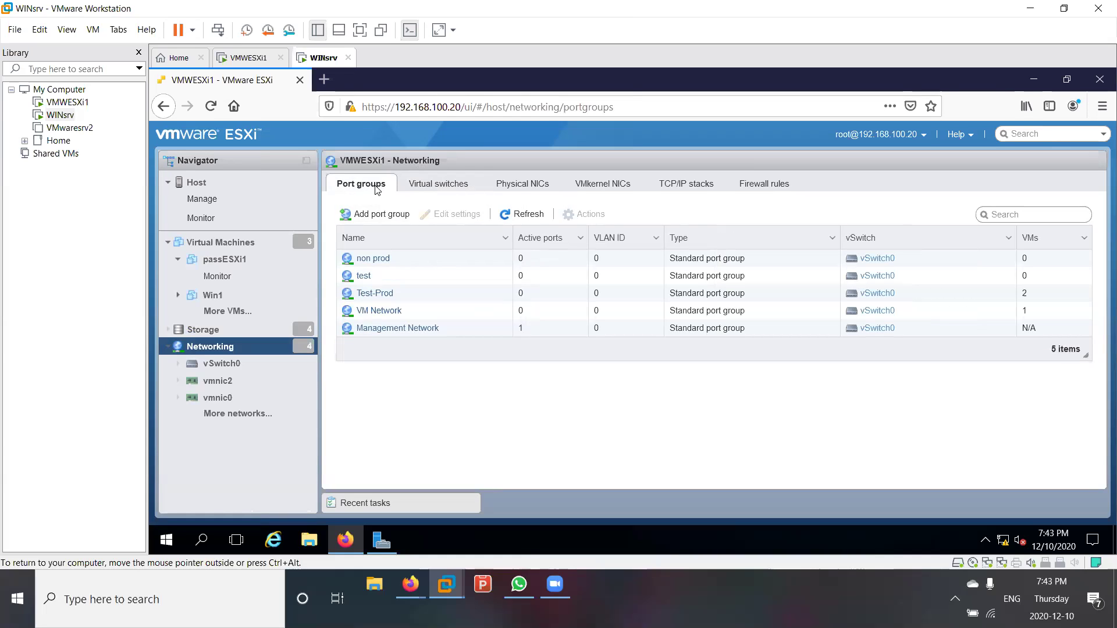
Review the details and topology of vSwitch0, used by the non prod port group, and return to the port group list
right_click(384, 265)
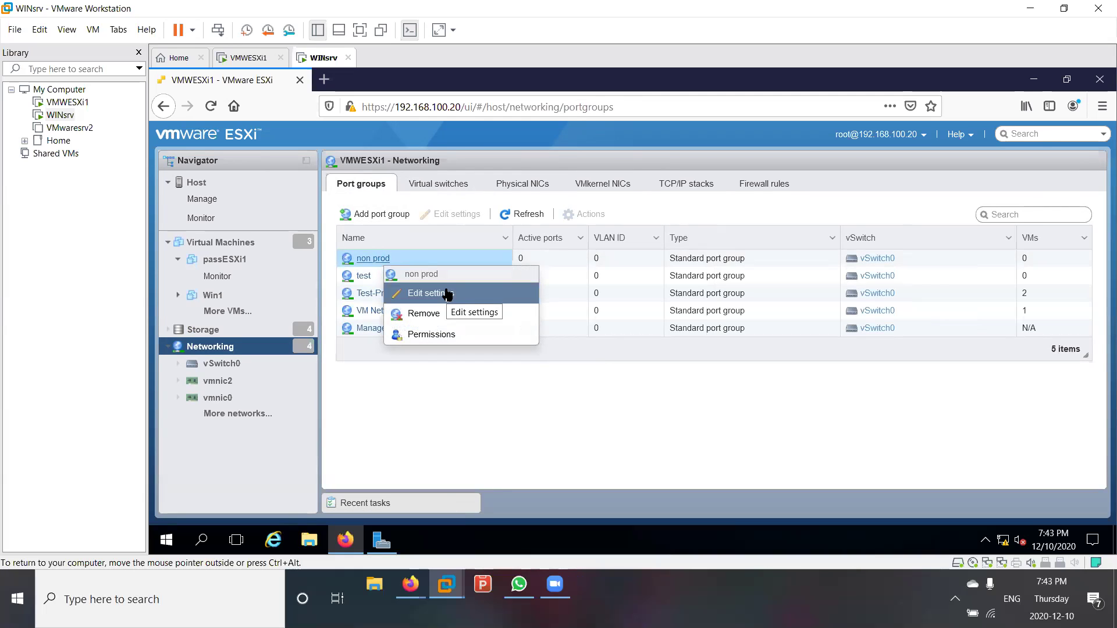
click(405, 403)
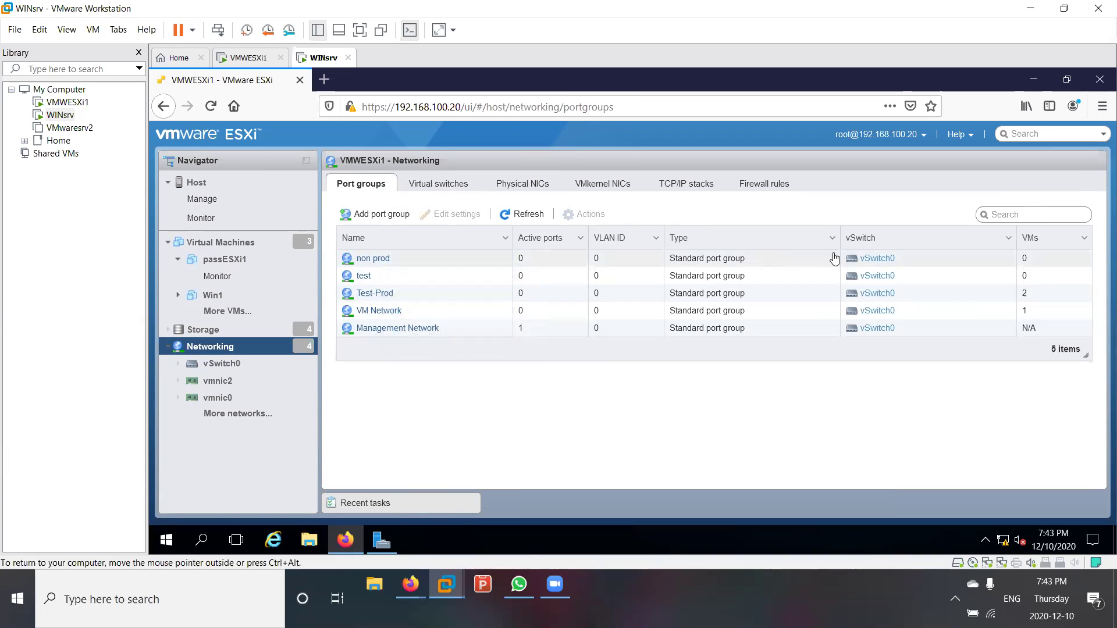
click(872, 259)
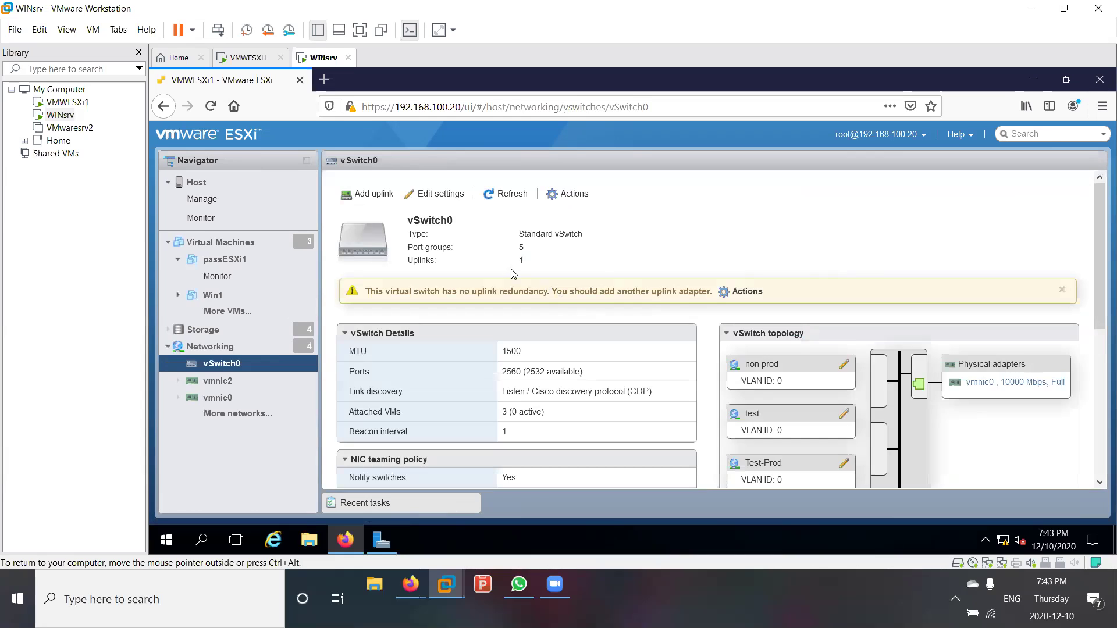
scroll(623, 273, down, 3)
scroll(612, 288, up, 3)
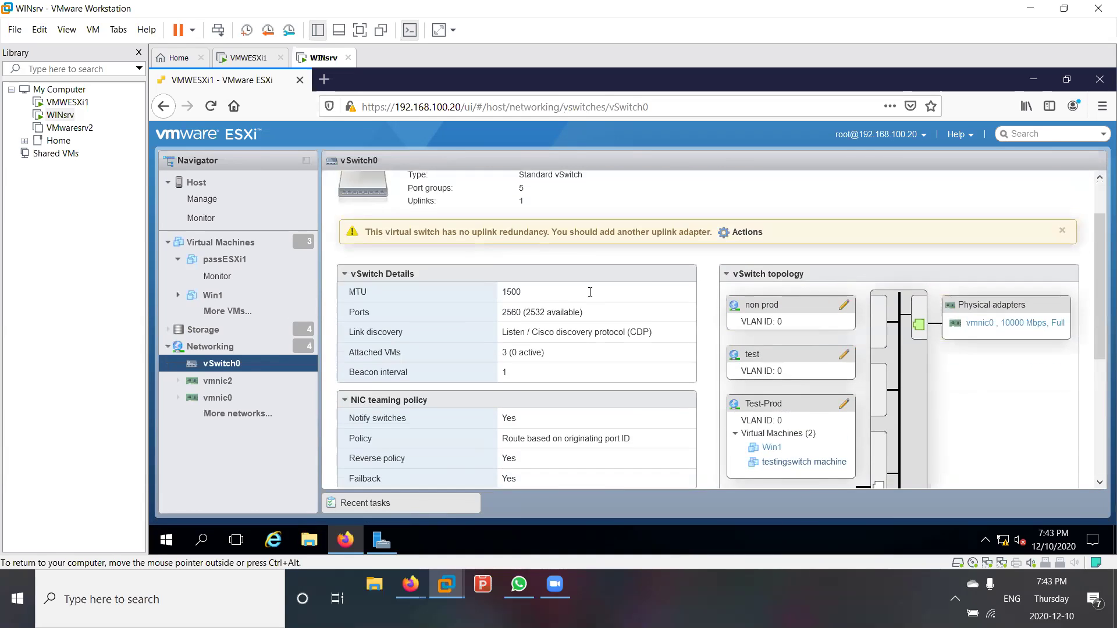
click(163, 106)
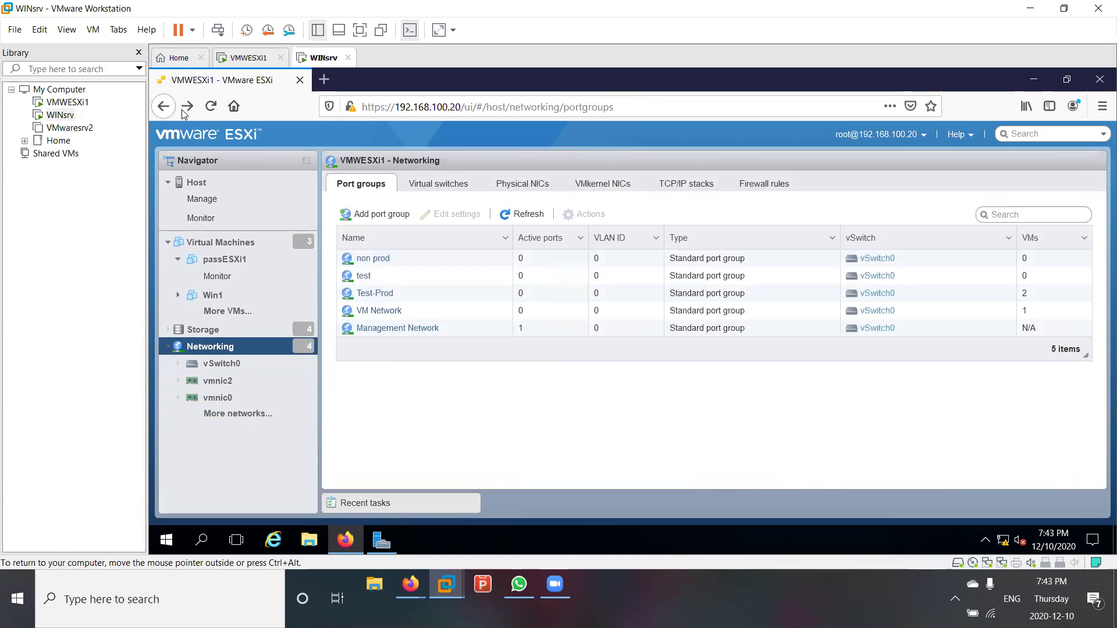
Inspect the security options in the non prod port group's settings and close them without saving
right_click(871, 259)
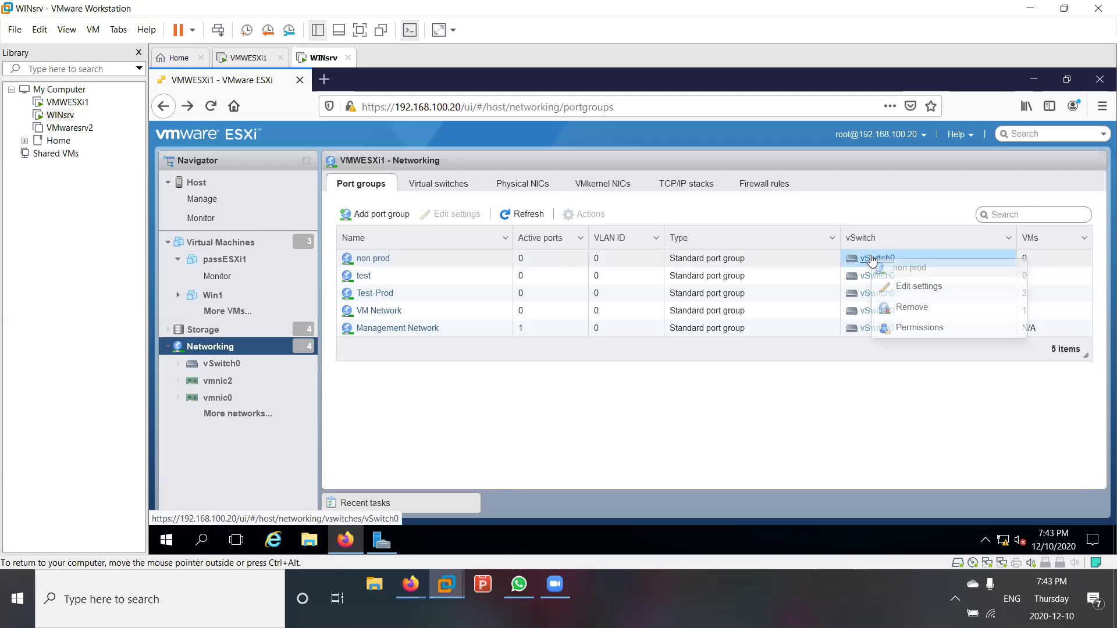
click(903, 294)
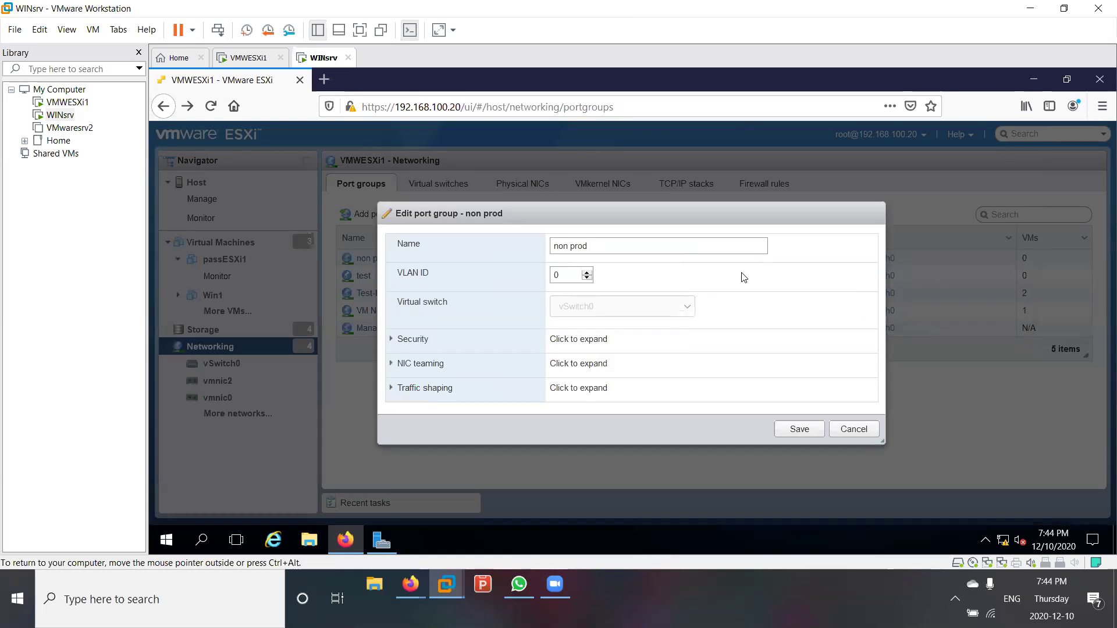
click(486, 344)
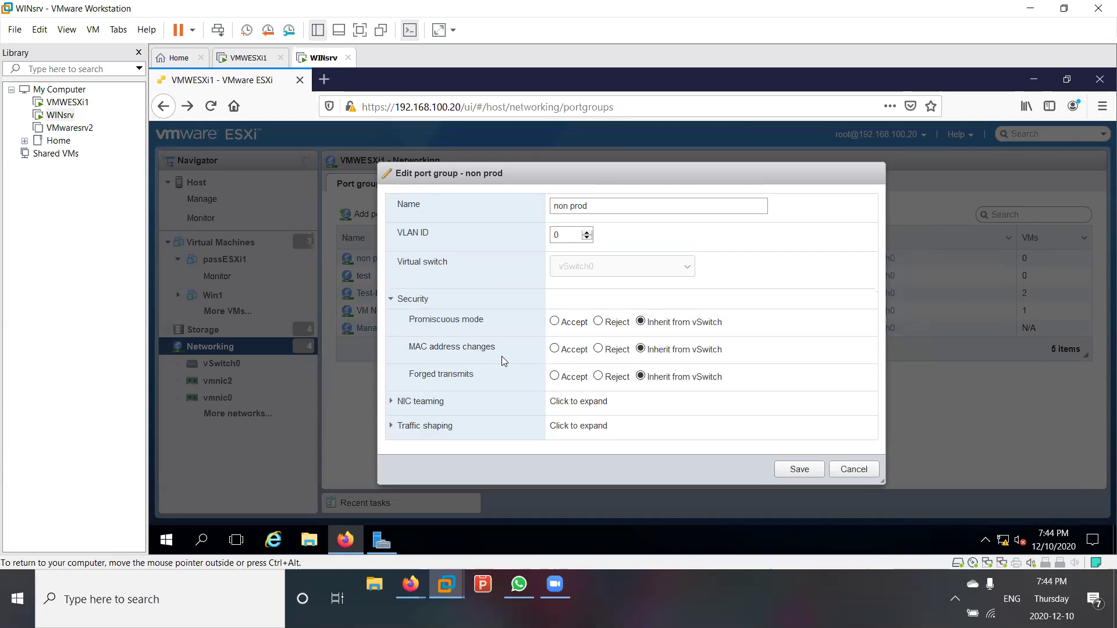
click(859, 471)
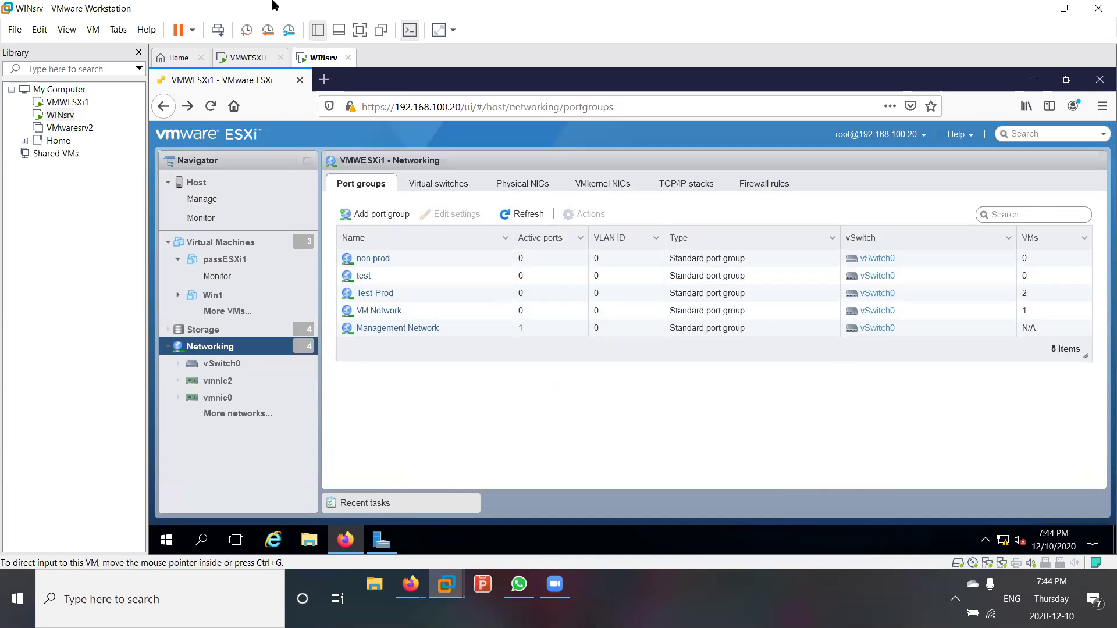
double_click(450, 8)
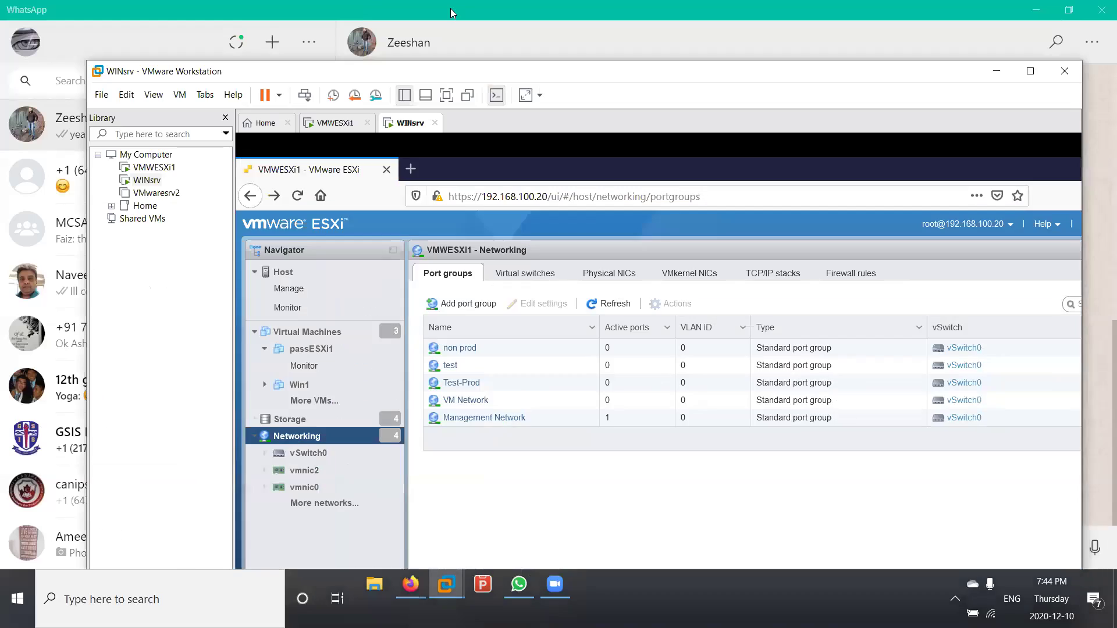
double_click(416, 6)
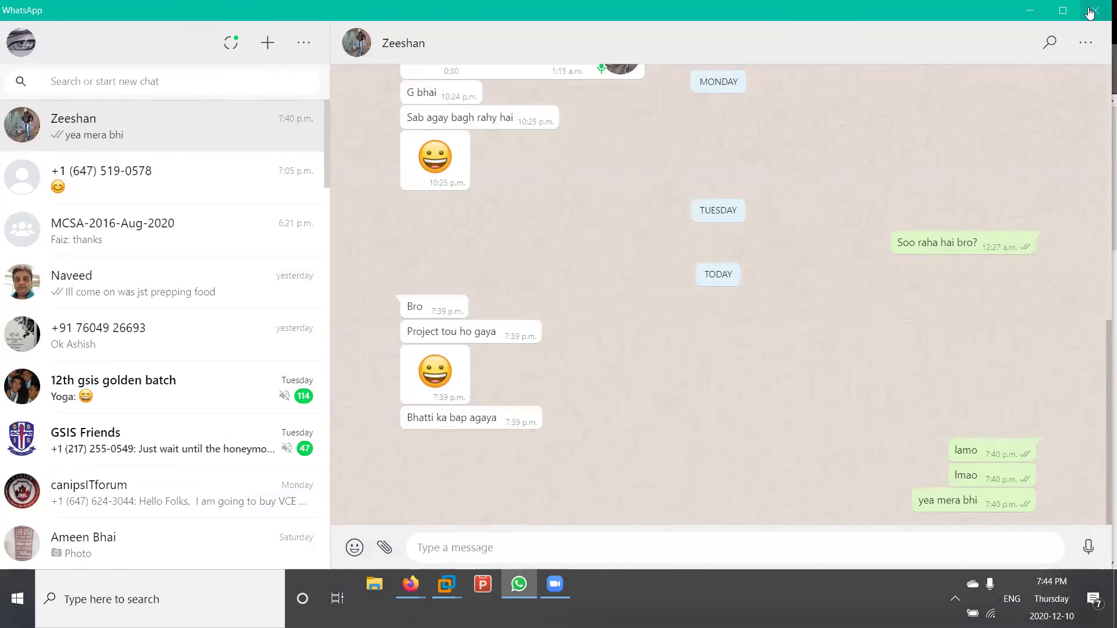
Close the WhatsApp window to get back to the port group list of host VMWESXi1
click(1029, 11)
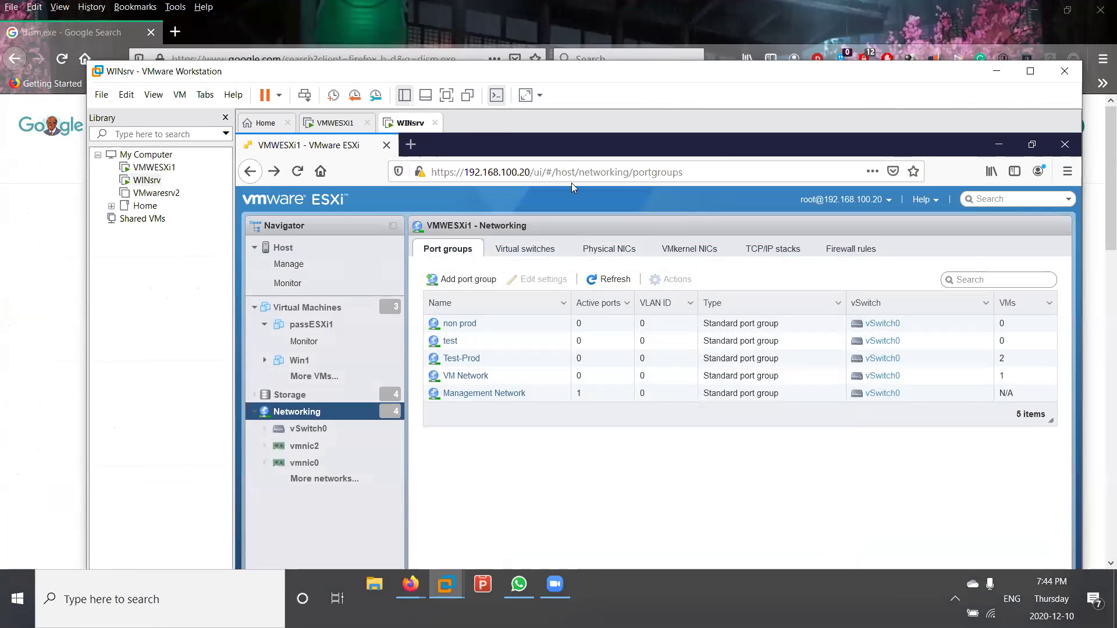
mouse_move(519, 582)
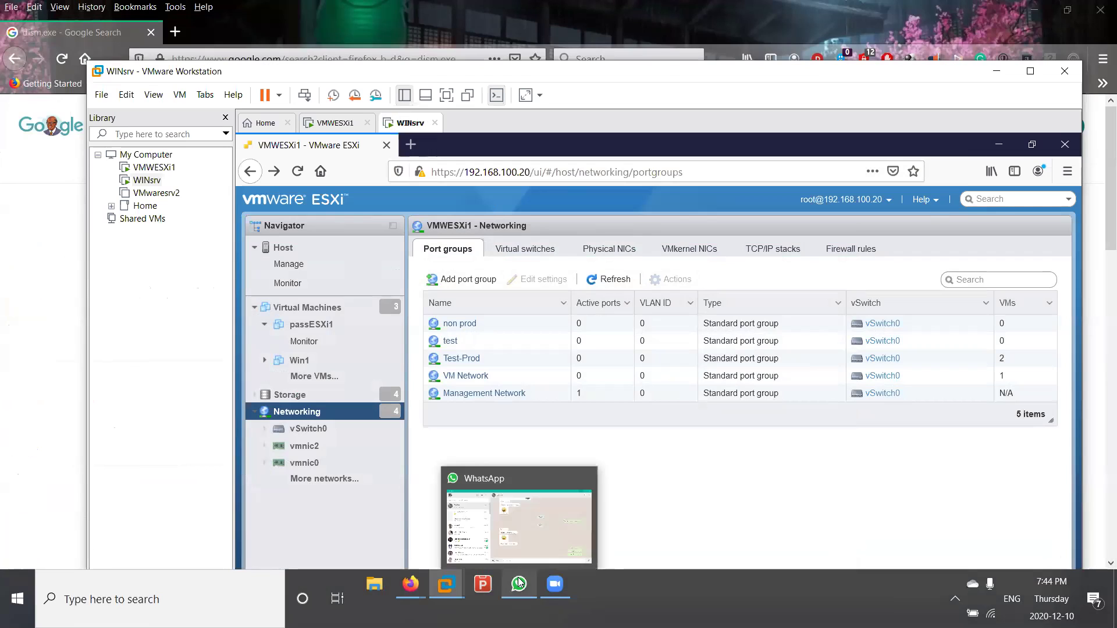
click(587, 471)
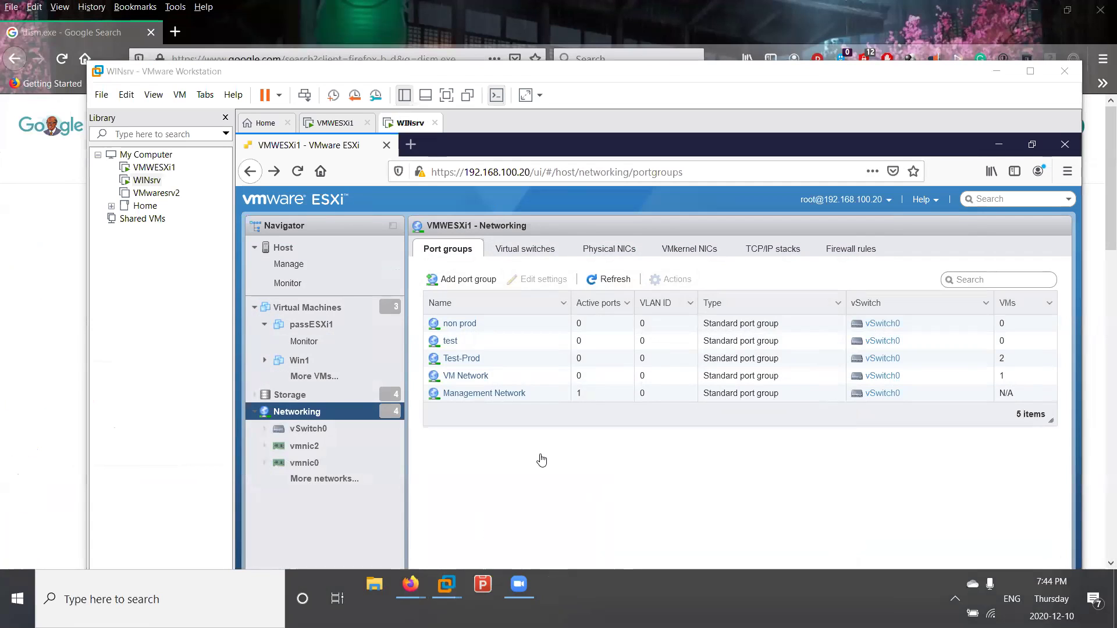
Add a port group named vmotion with VLAN ID 0 on the Managment virtual switch
click(466, 281)
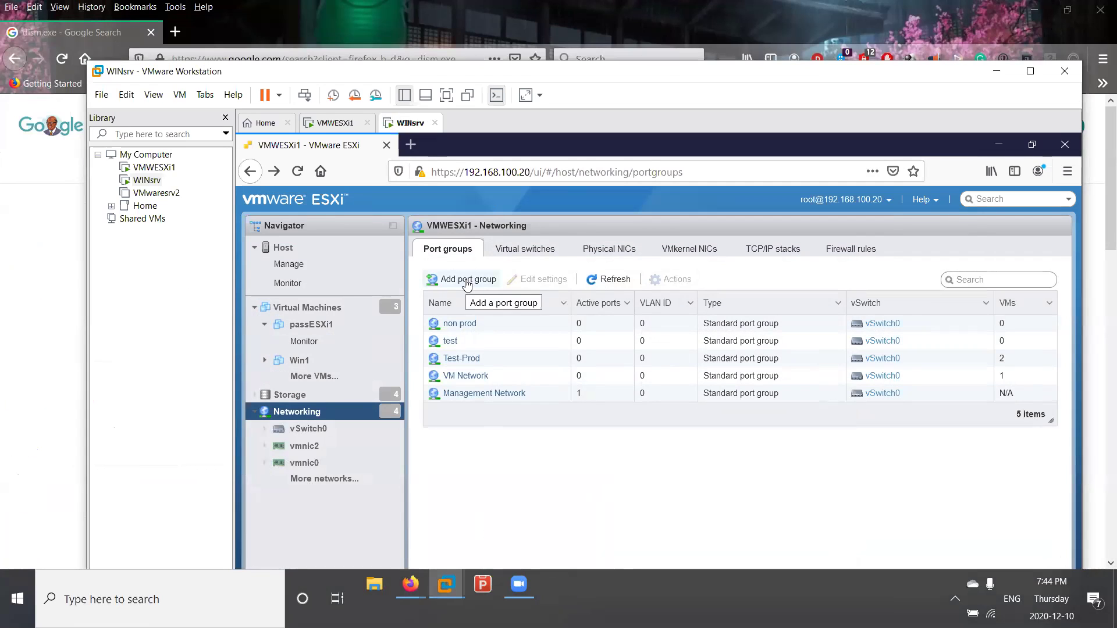
click(466, 282)
click(655, 368)
click(655, 368)
key(ctrl+a)
text(vmotion)
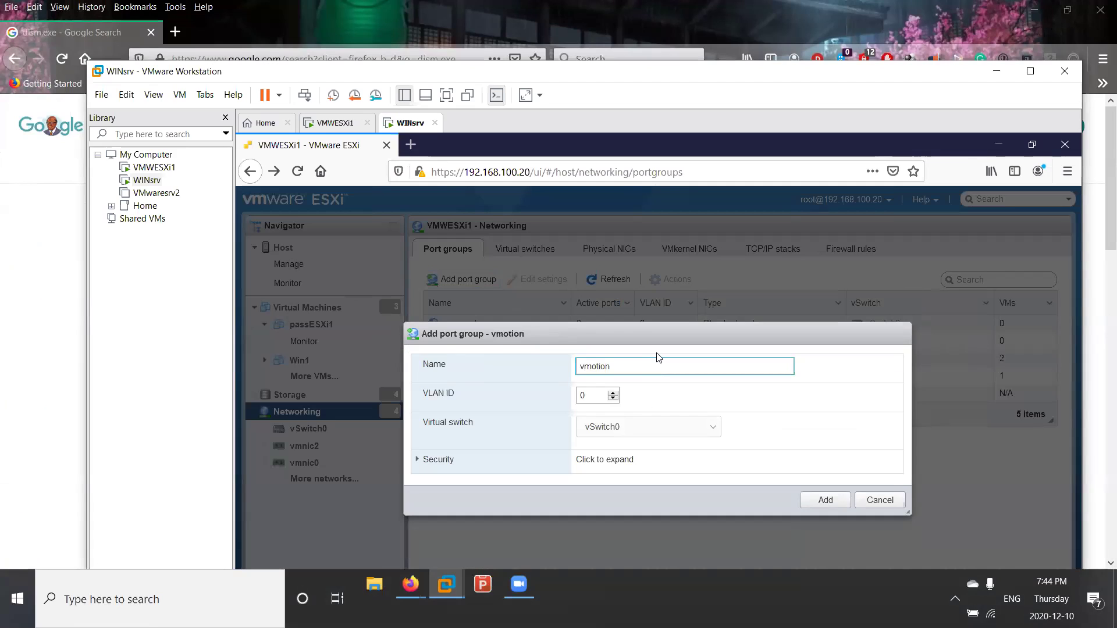
click(651, 427)
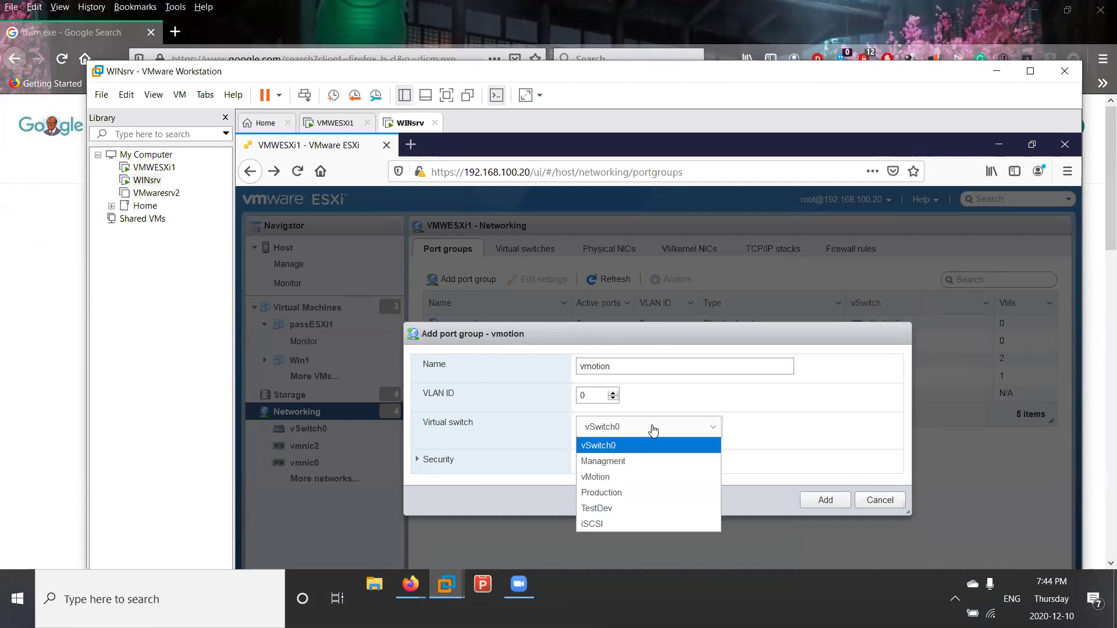
click(633, 462)
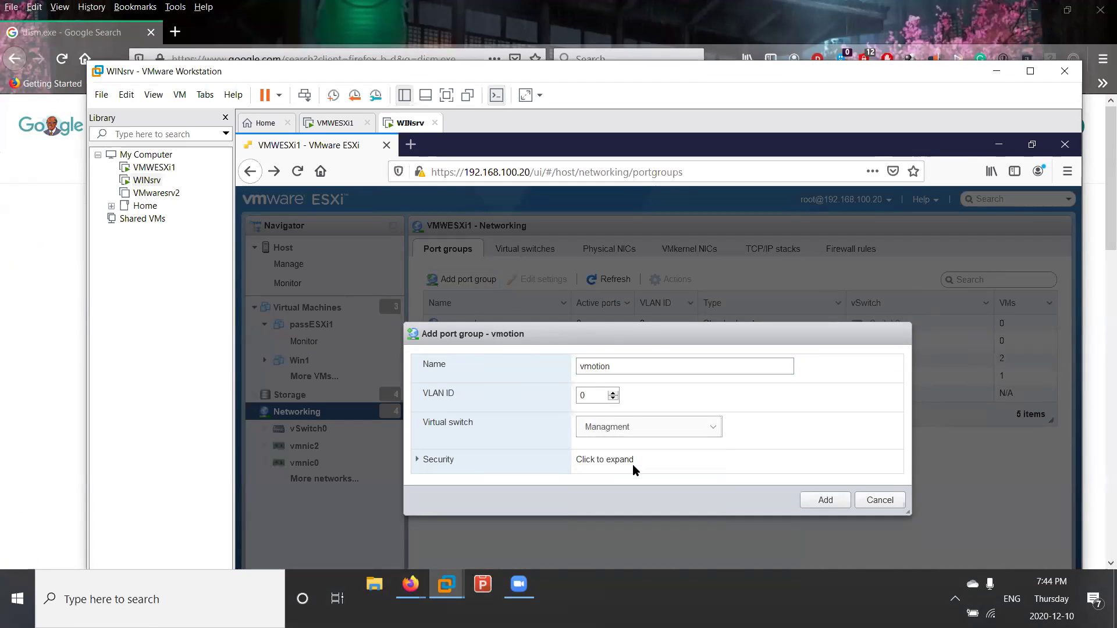
click(812, 500)
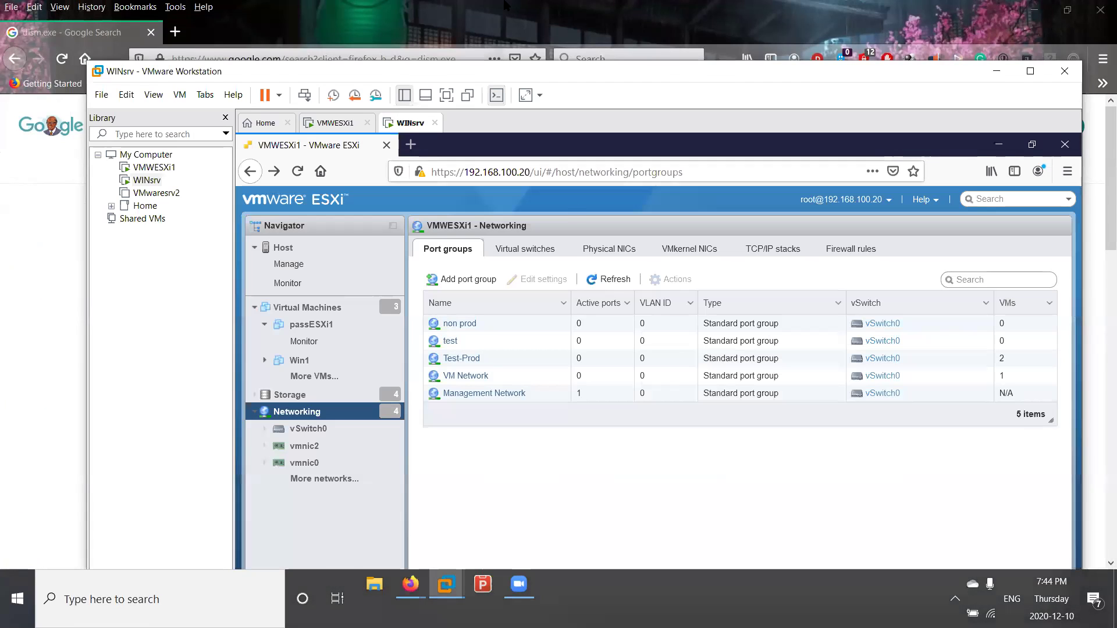
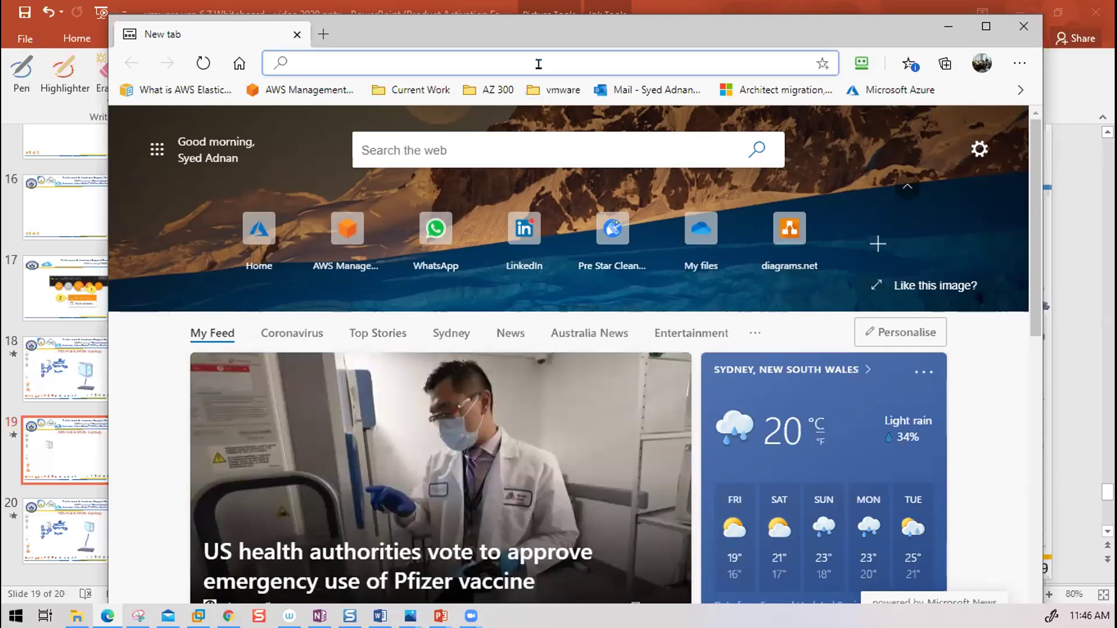
Search the web for "server dl380" in a maximized browser window and dismiss the site's location request
text(s)
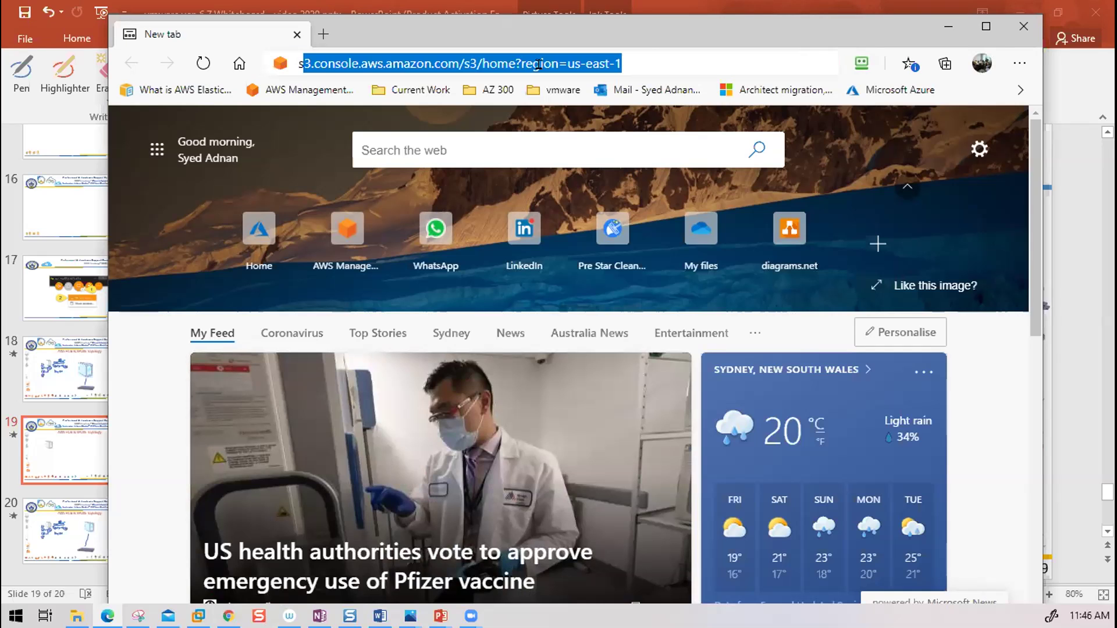
text(erver)
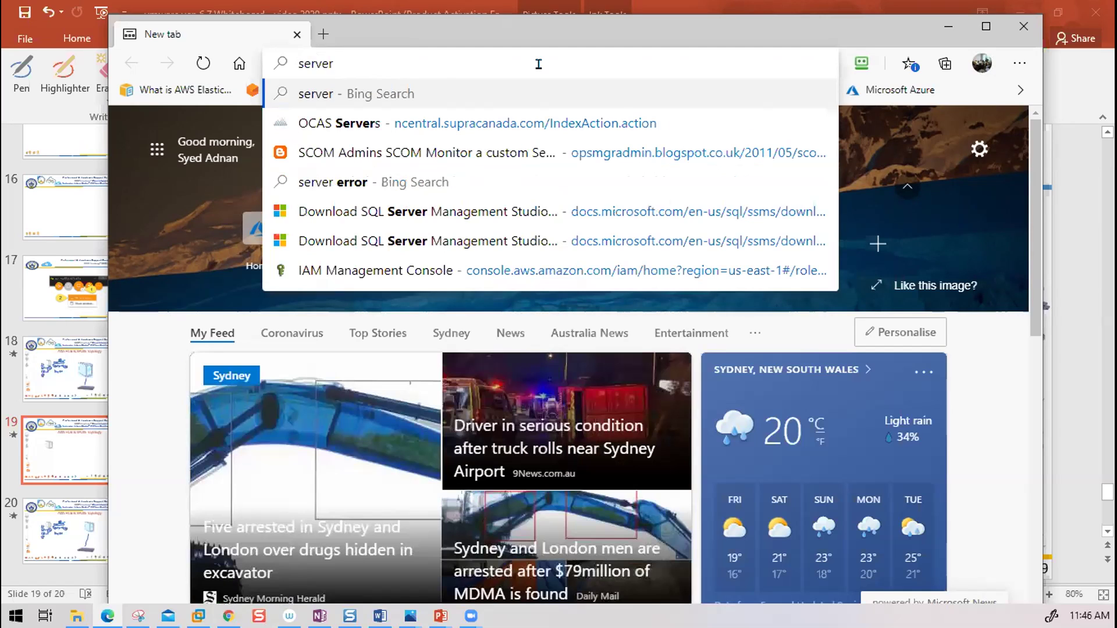
text(dl3)
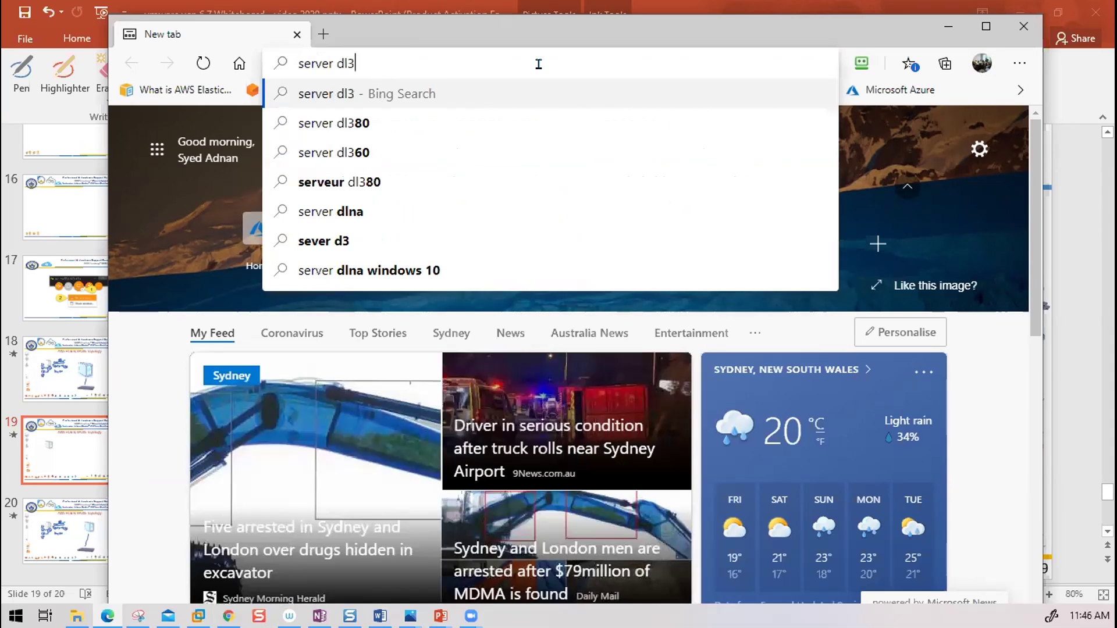
text(80)
key(Return)
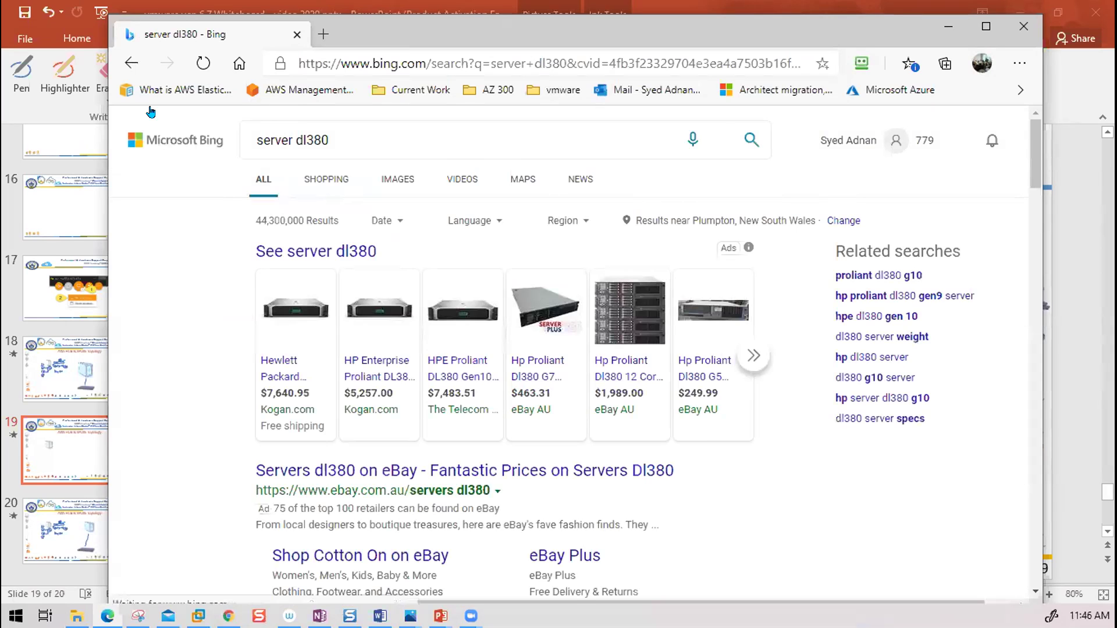
double_click(550, 25)
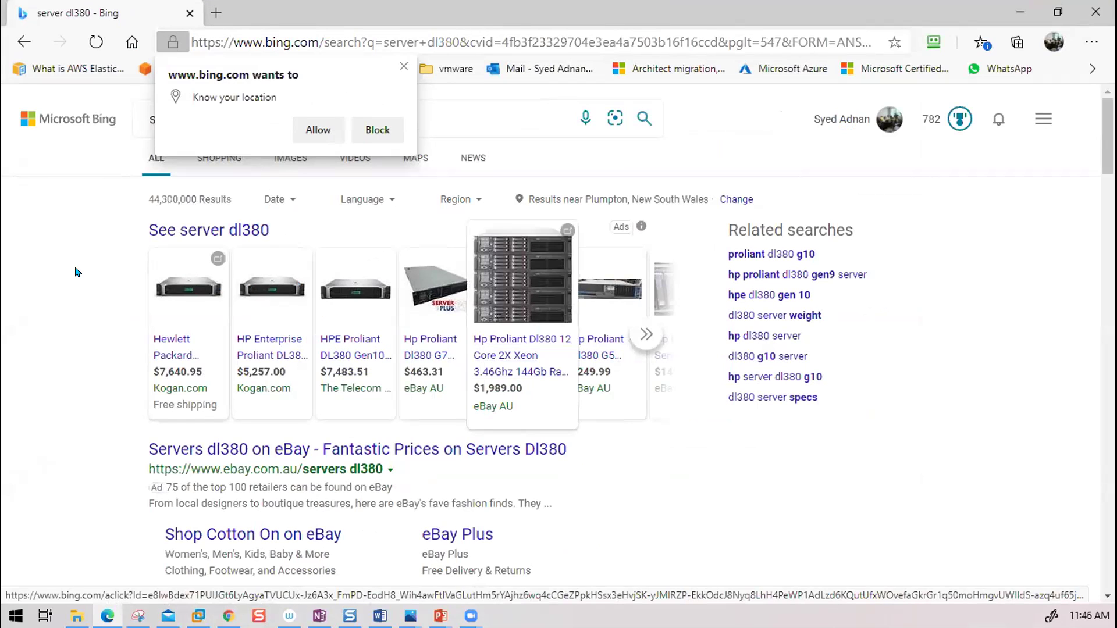
click(403, 68)
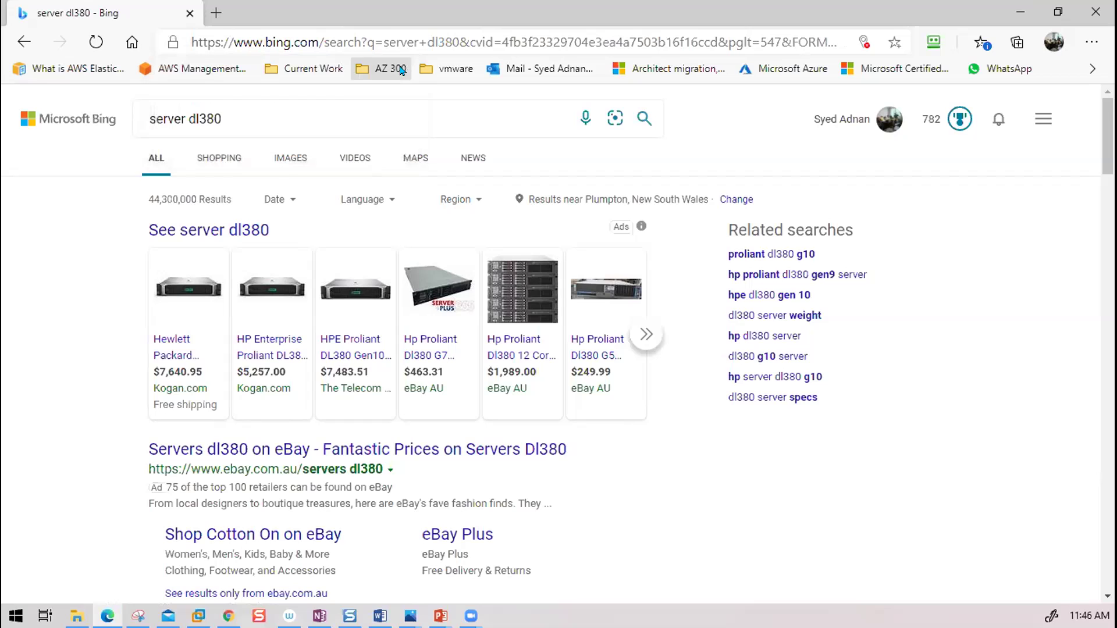
Browse the image results for server dl380 to examine the server's front, rear and internal hardware
click(285, 162)
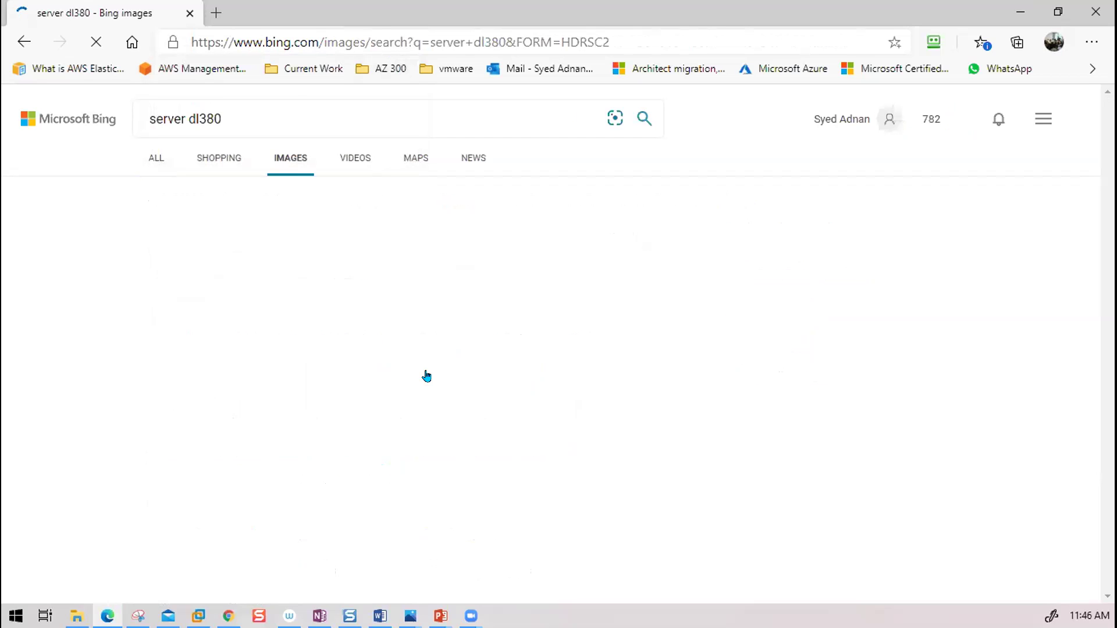
scroll(506, 374, down, 4)
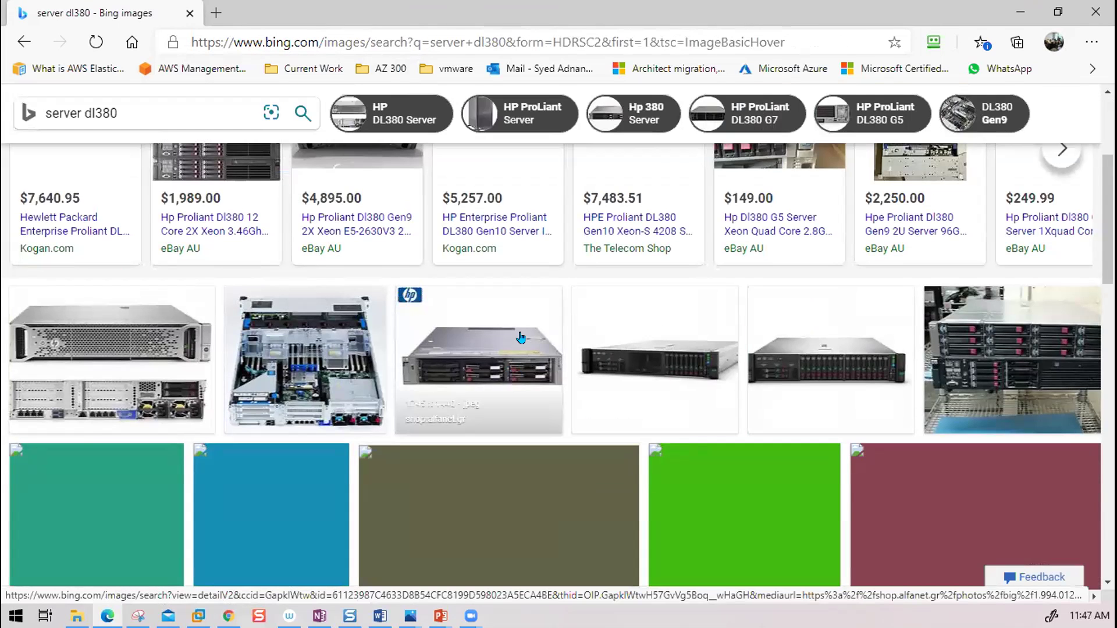
scroll(653, 322, up, 3)
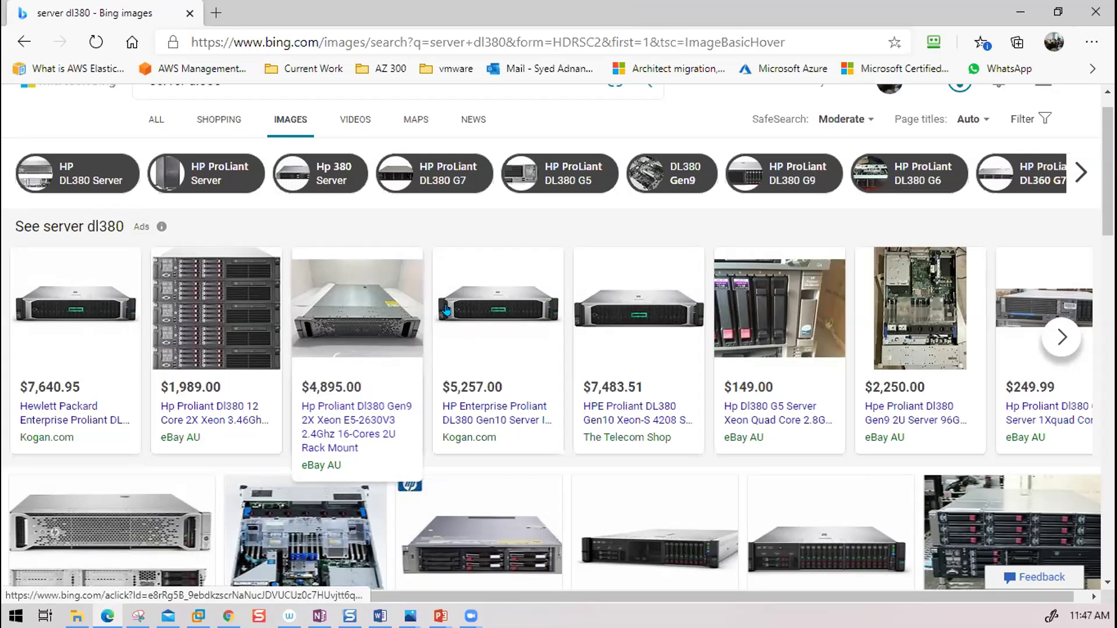
scroll(446, 310, down, 4)
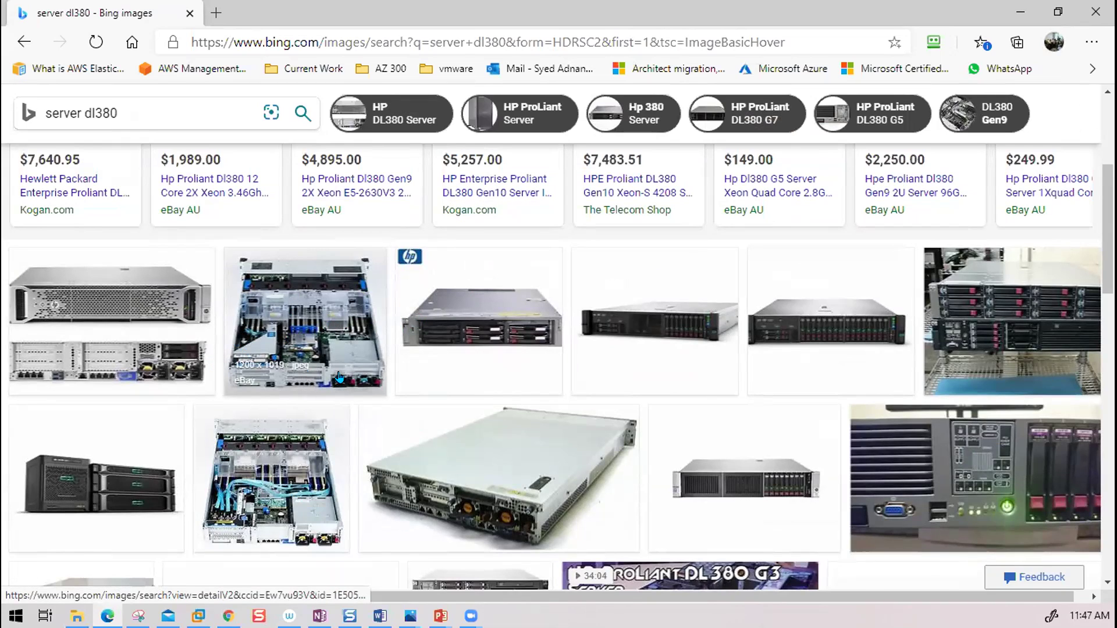
scroll(389, 379, down, 4)
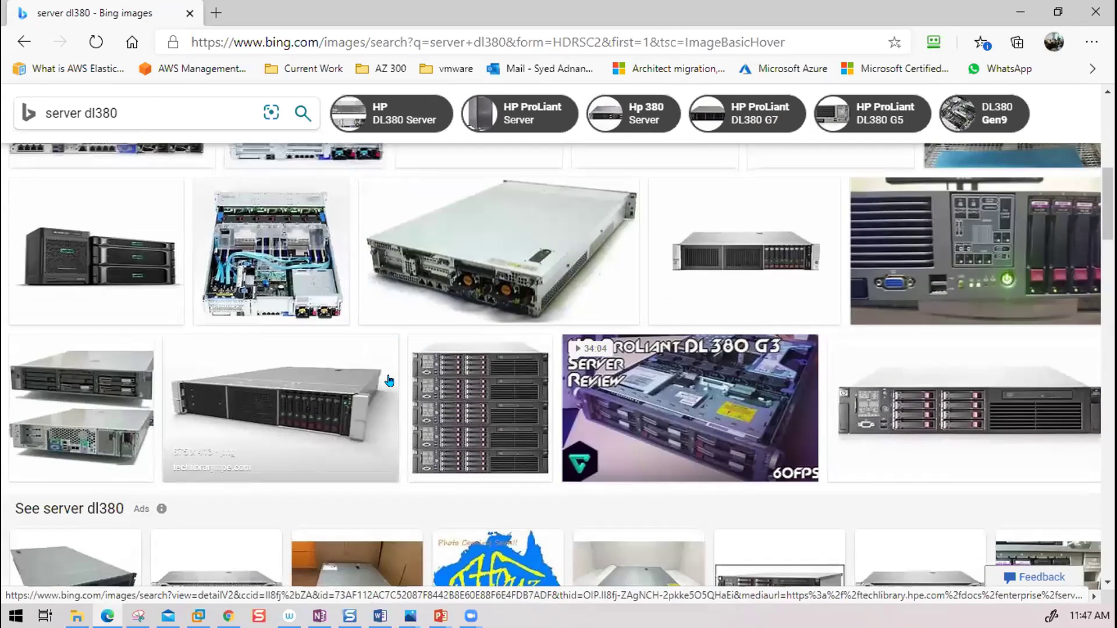
scroll(389, 380, down, 1)
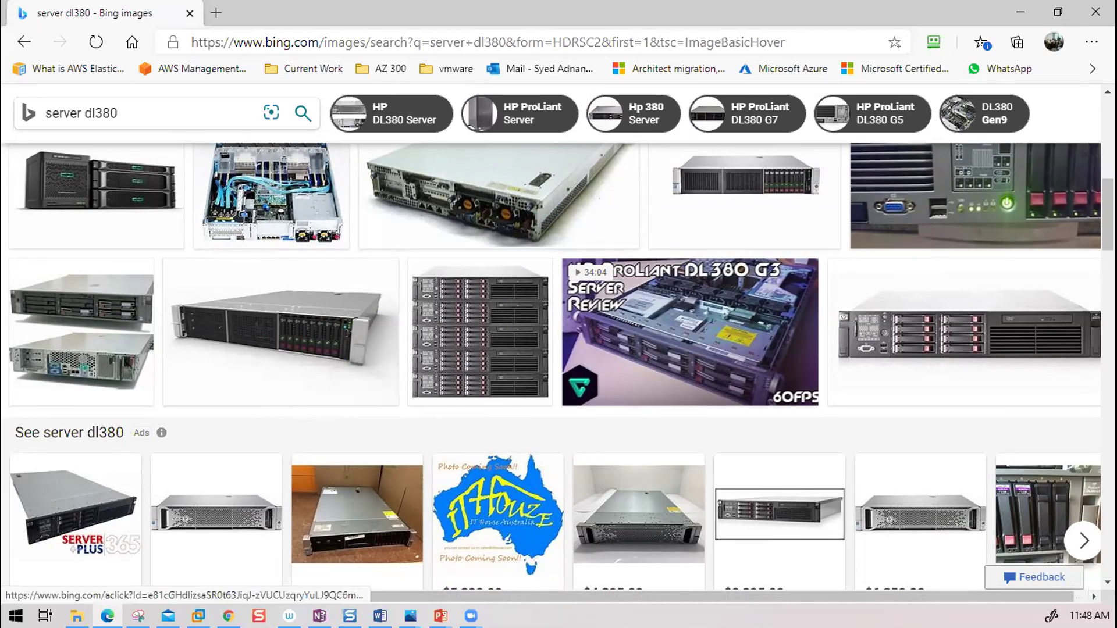
Switch to VMware Workstation, log in to the ESXi host at 192.168.10.50 as root, and return to the server image results
click(198, 616)
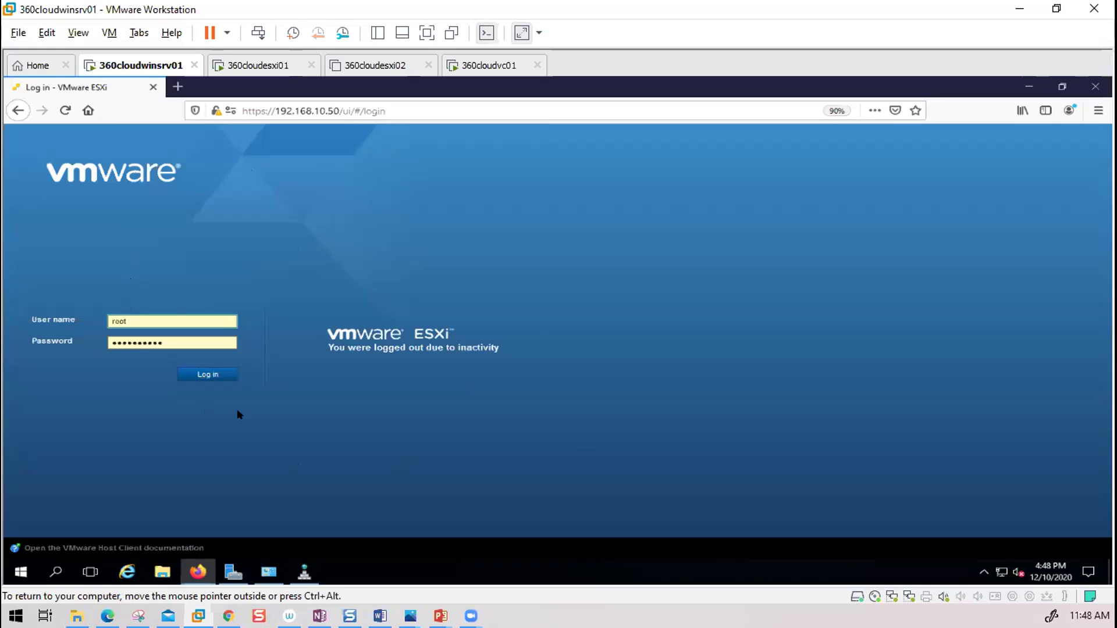
click(216, 378)
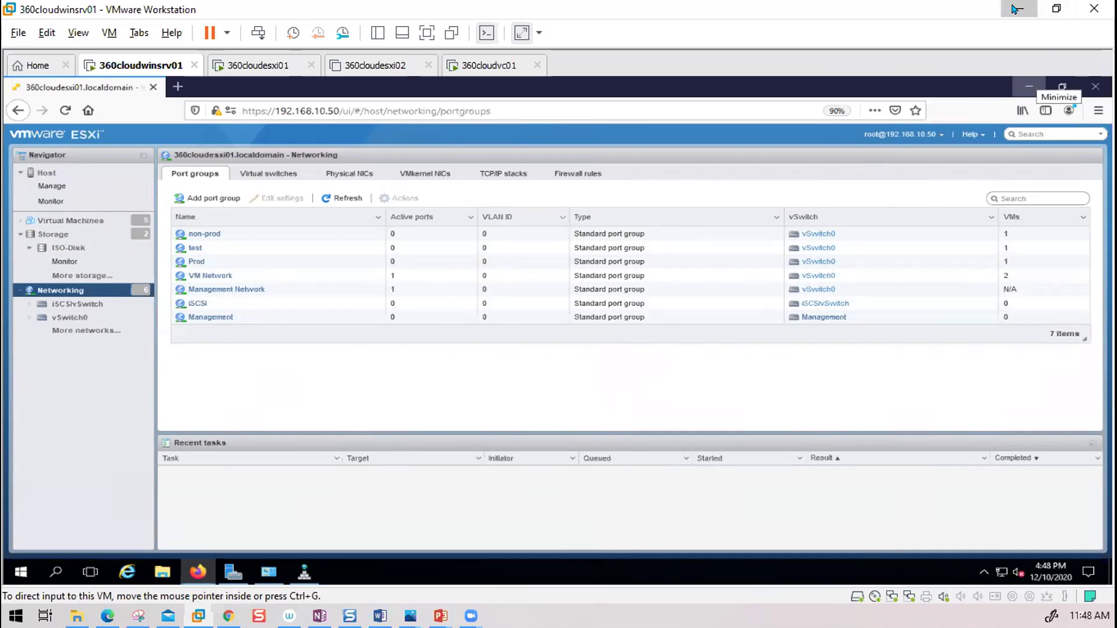
key(alt+Tab)
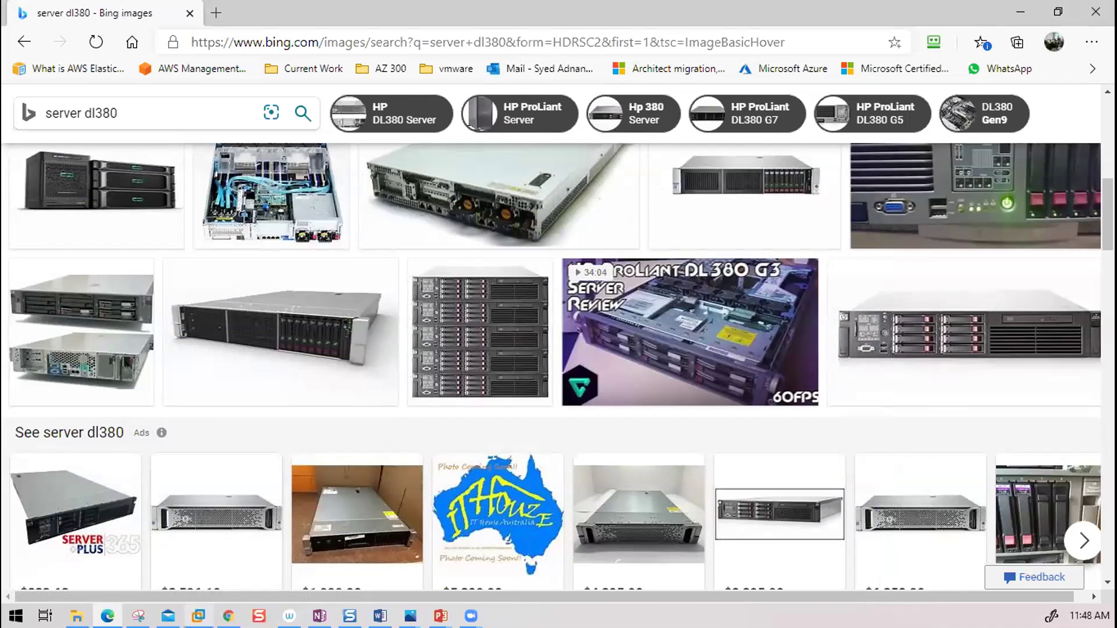
click(137, 616)
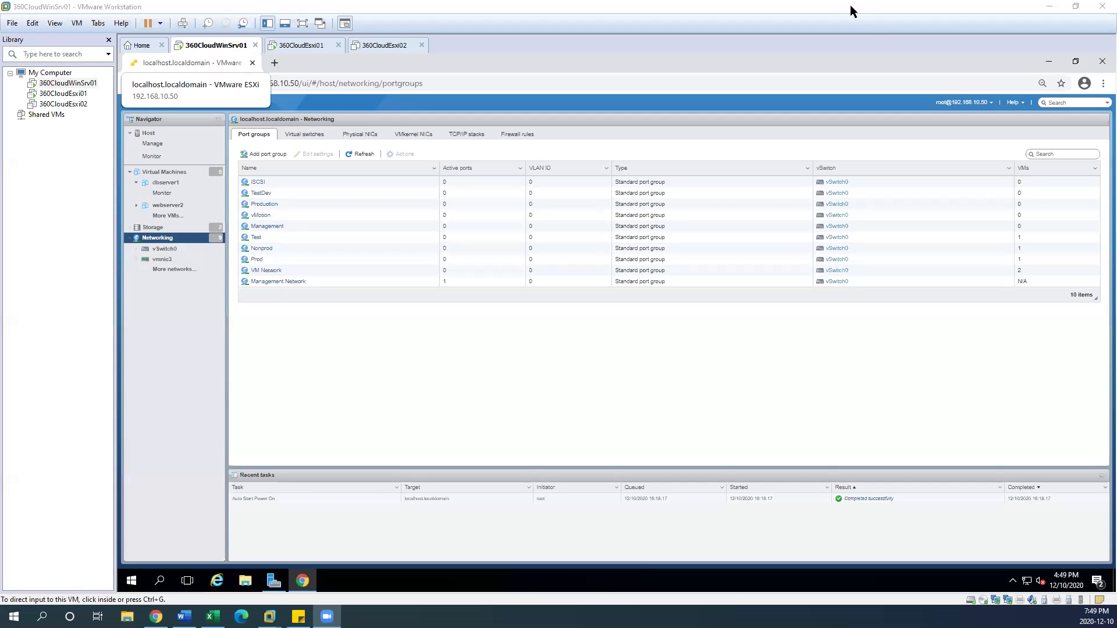
Maximize the 360CloudWinSrv01 VMware Workstation window and review the host's physical NICs, VMkernel NICs and port groups
click(814, 7)
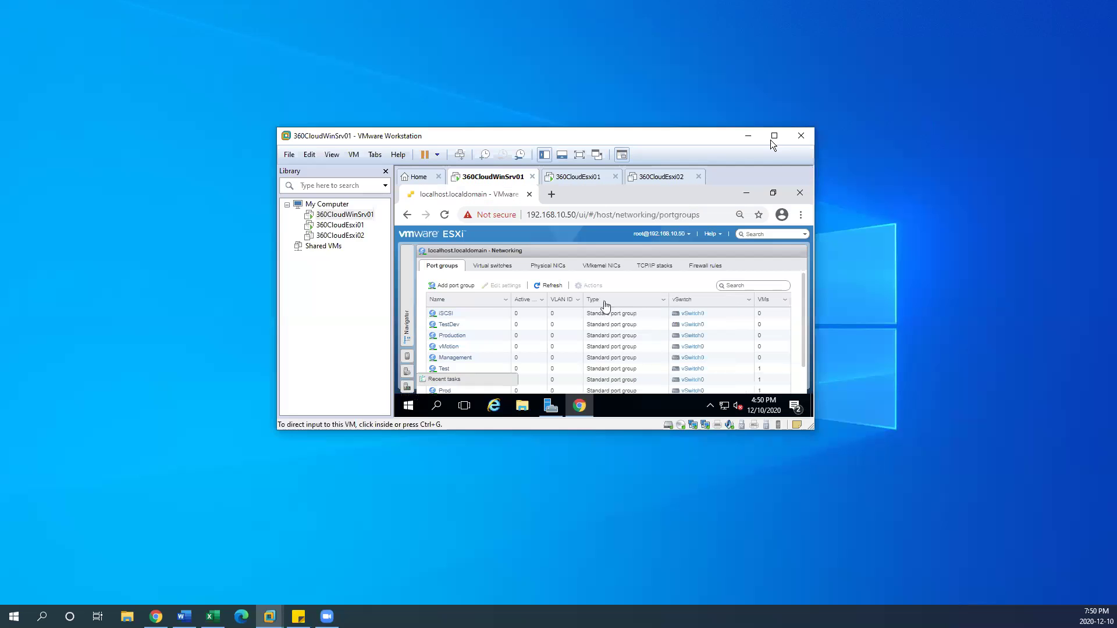
click(771, 136)
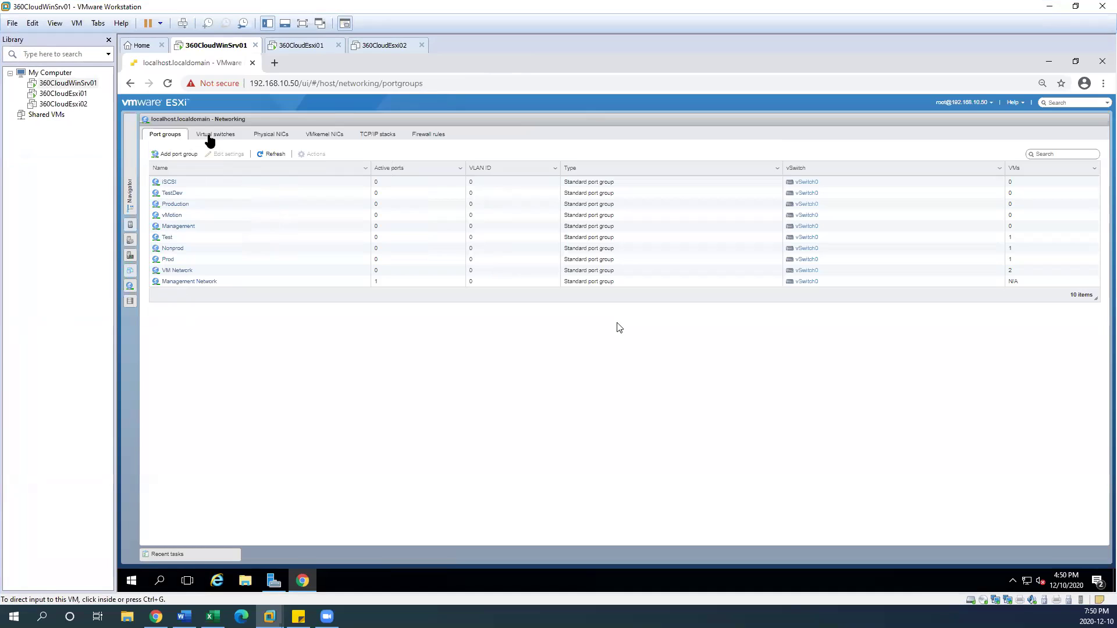
click(221, 138)
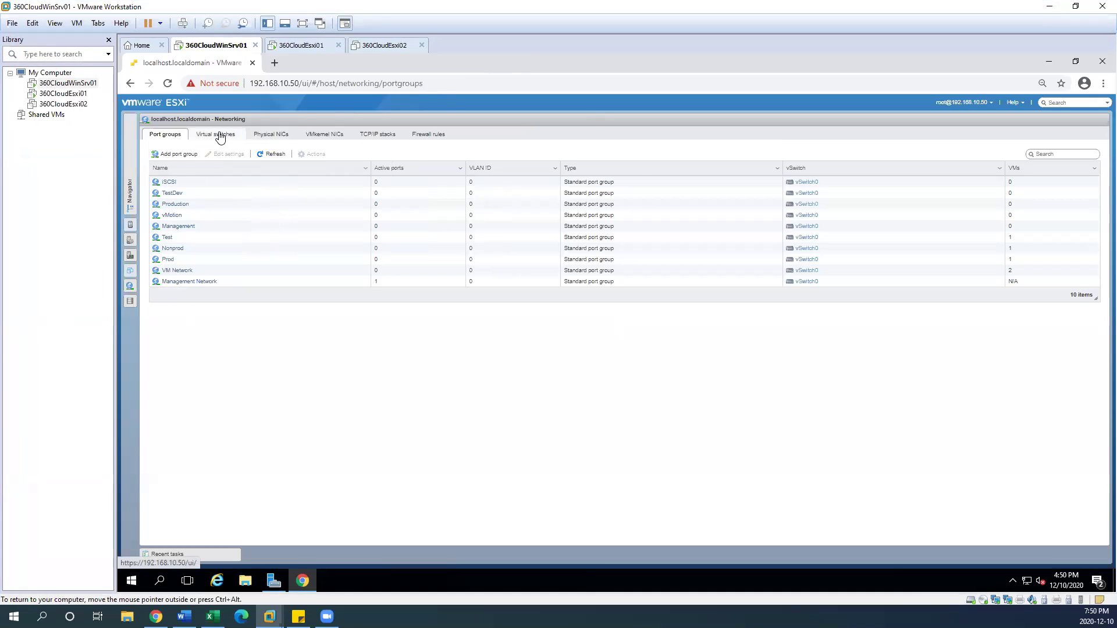
click(267, 135)
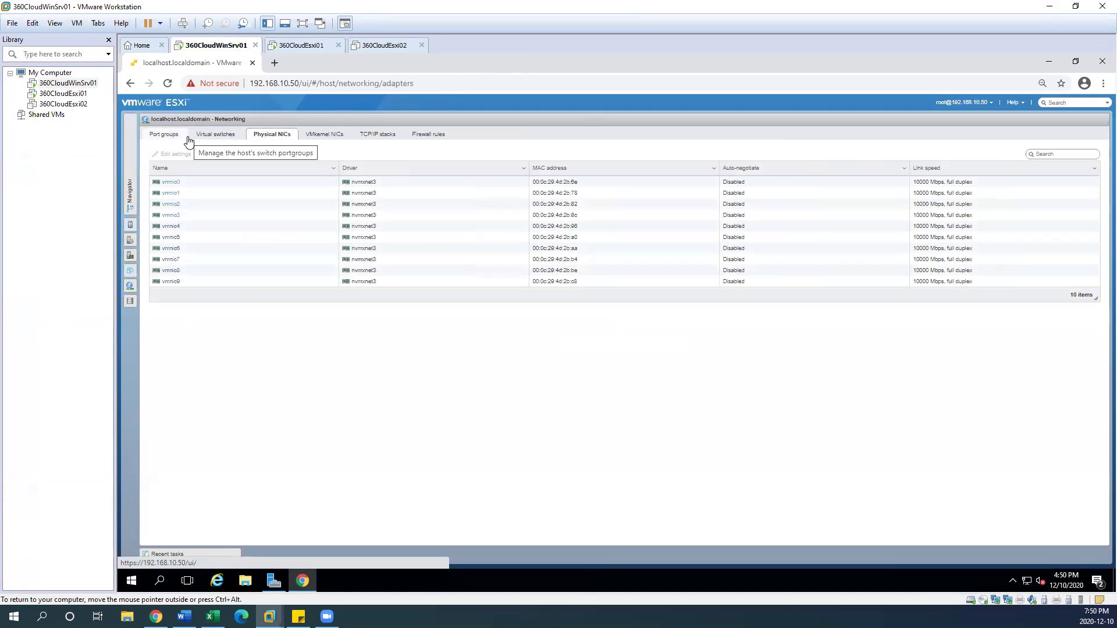
click(164, 138)
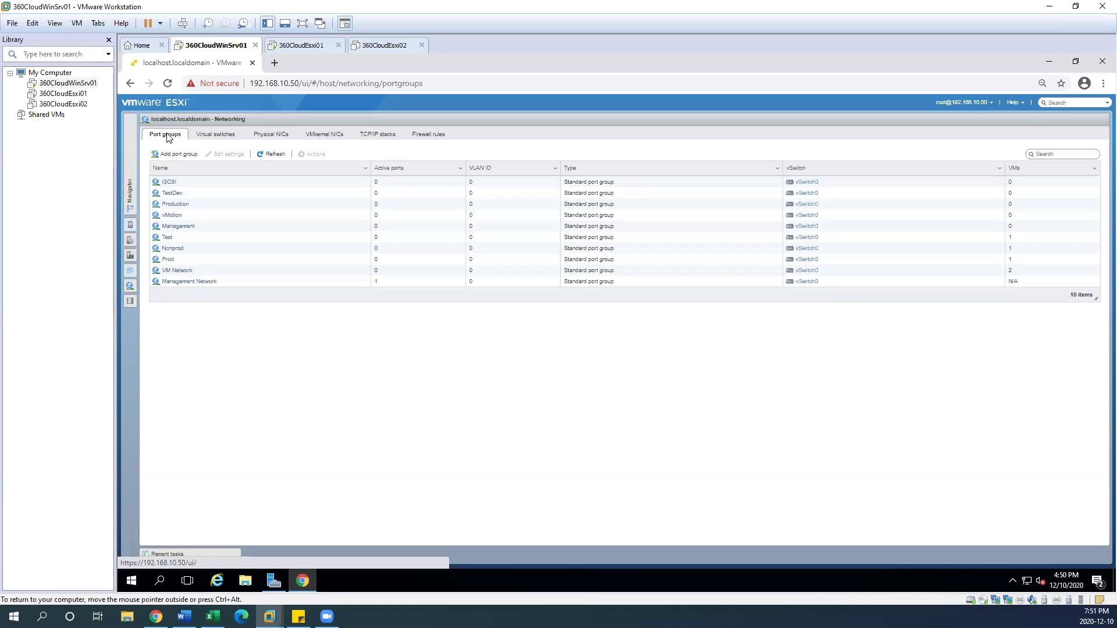
click(335, 136)
click(160, 137)
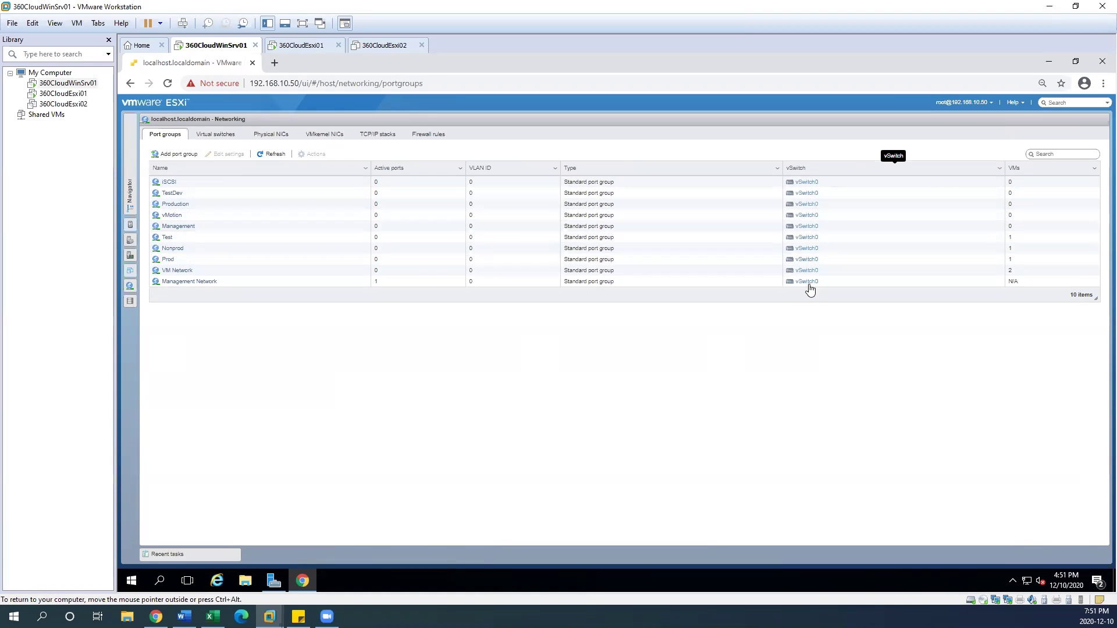
Examine vSwitch0's details and topology, recheck the port groups' switch assignments, and open the host's list of virtual switches
click(809, 182)
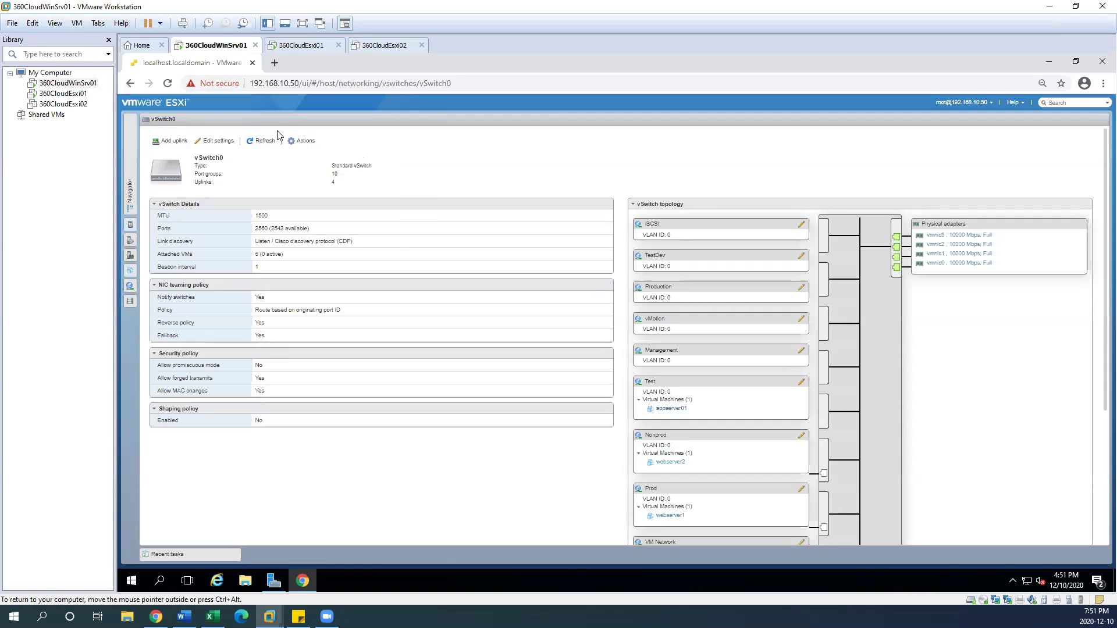
click(131, 185)
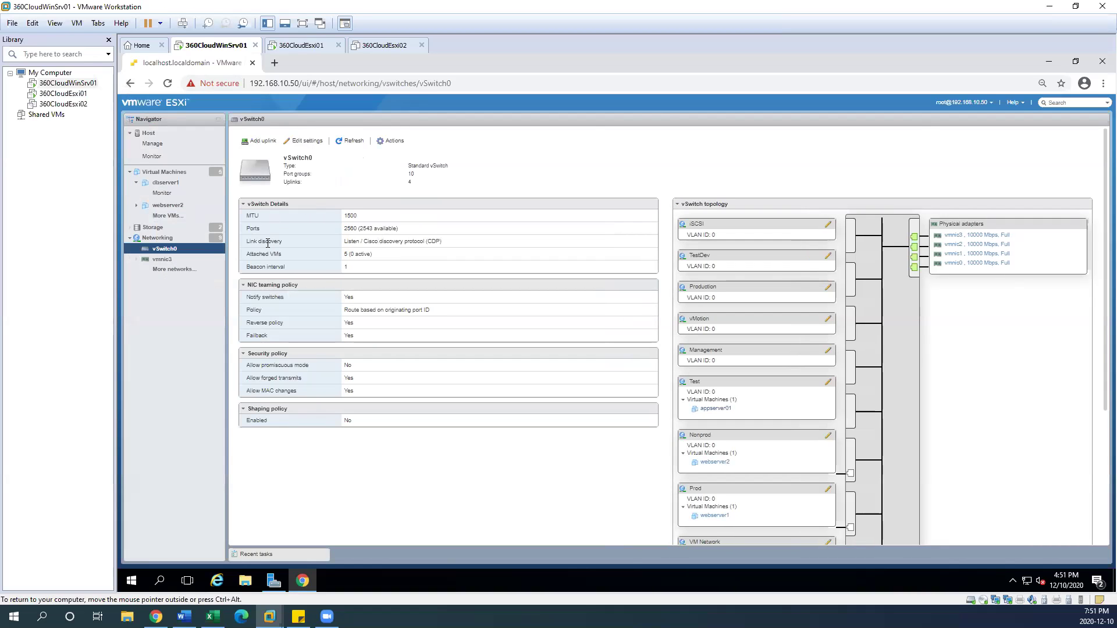
click(162, 239)
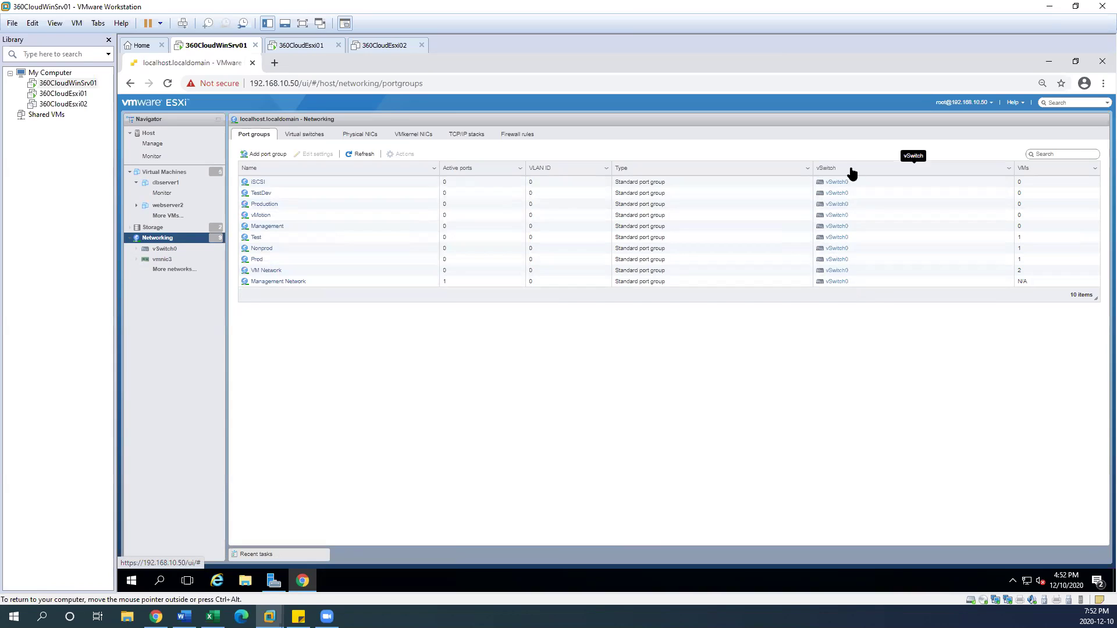
click(313, 135)
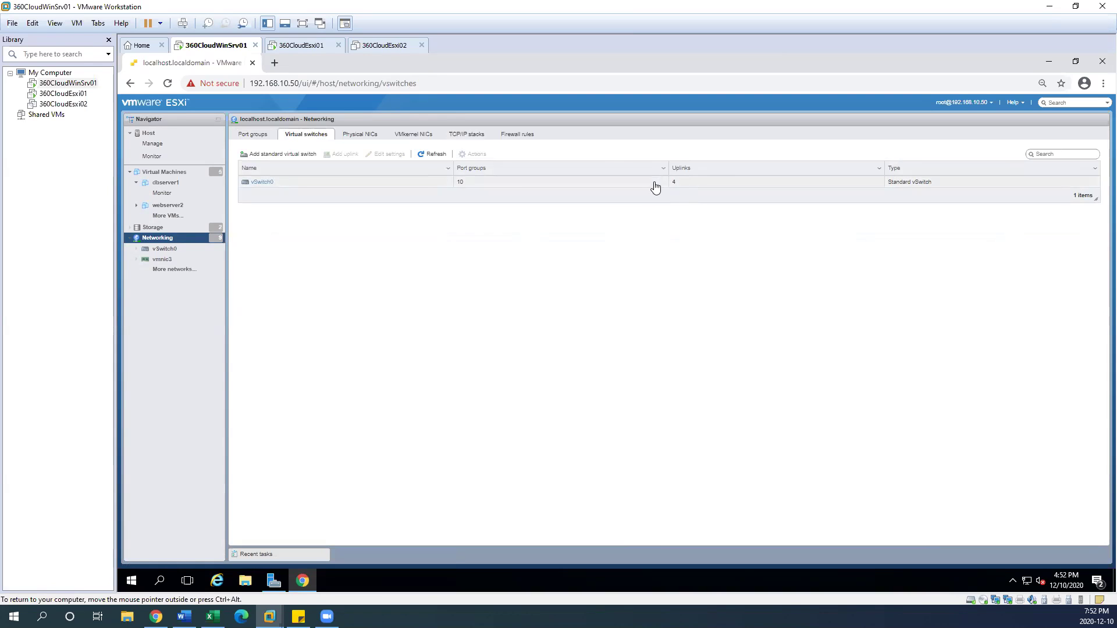
Start a new standard virtual switch on the host and name it Management
click(285, 154)
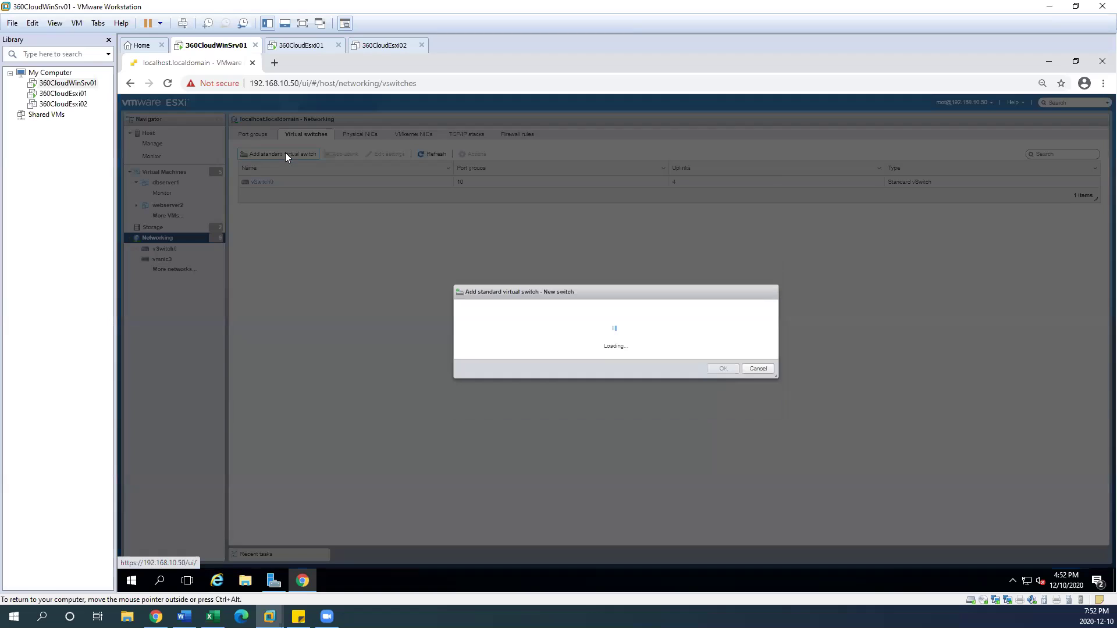
click(607, 299)
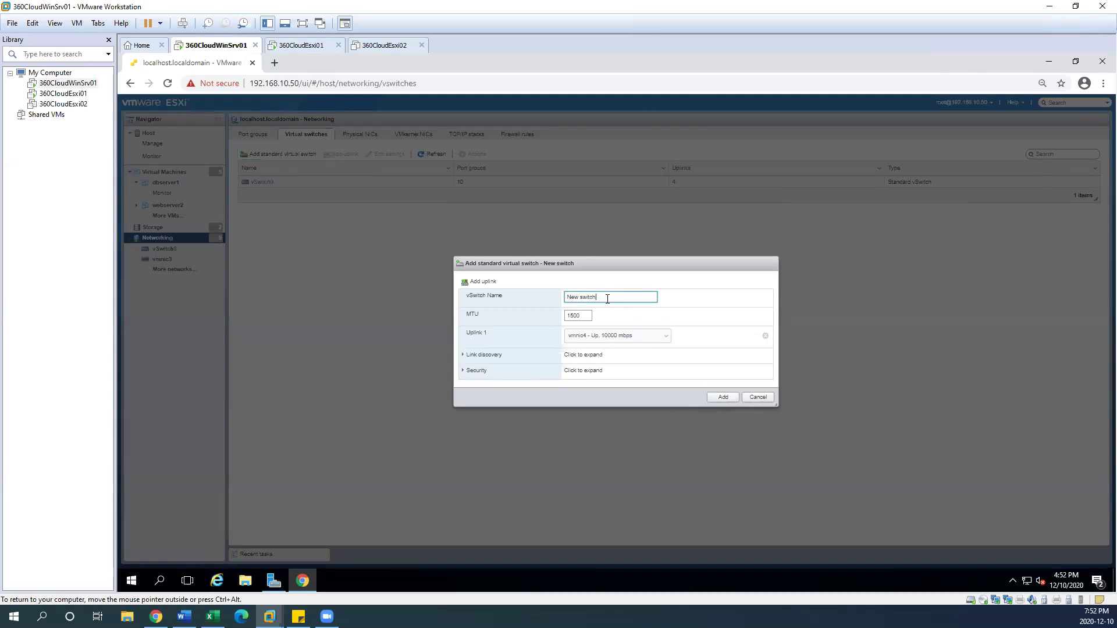
key(BackSpace)
key(BackSpace)
key(BackSpace)
key(BackSpace)
key(BackSpace)
key(BackSpace)
key(BackSpace)
text(Management)
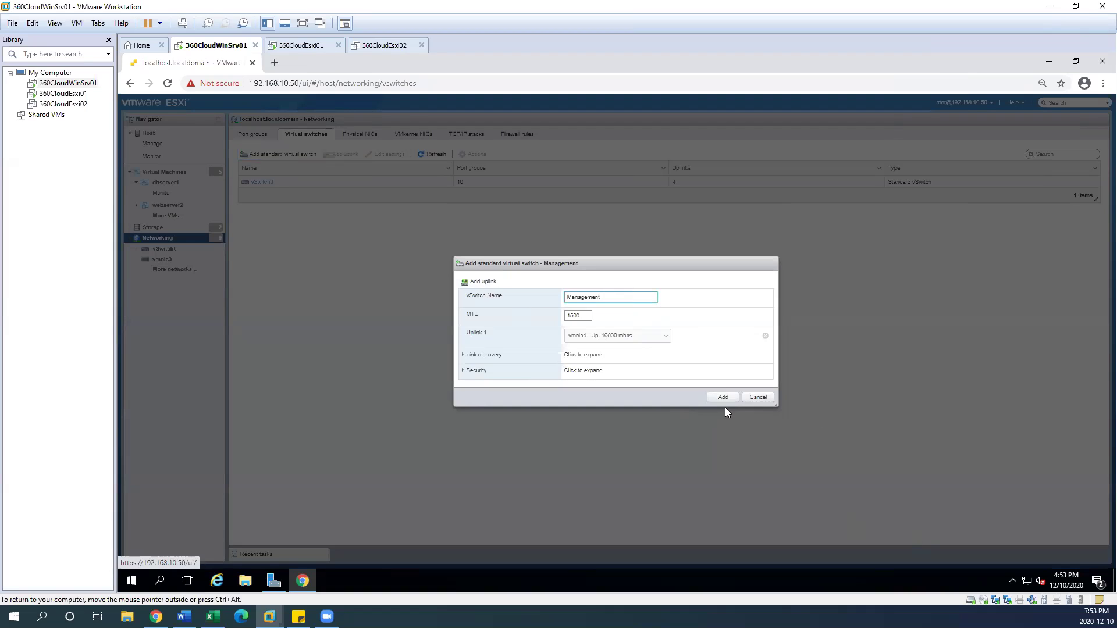
Add vmnic5 as a second uplink to the Management switch and create the switch
click(482, 284)
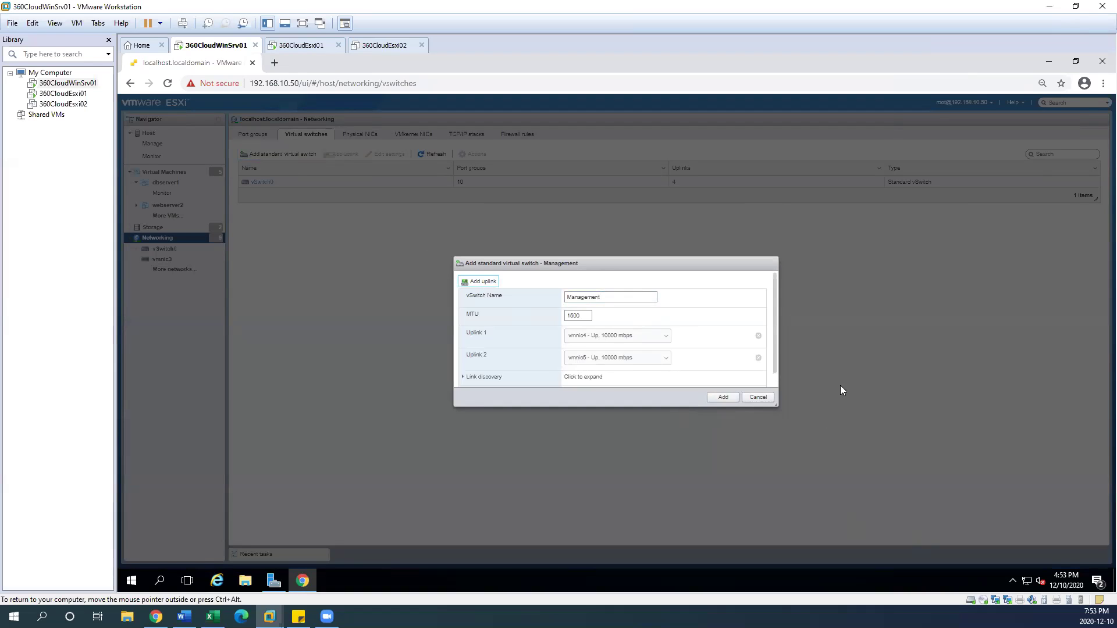
scroll(777, 349, down, 2)
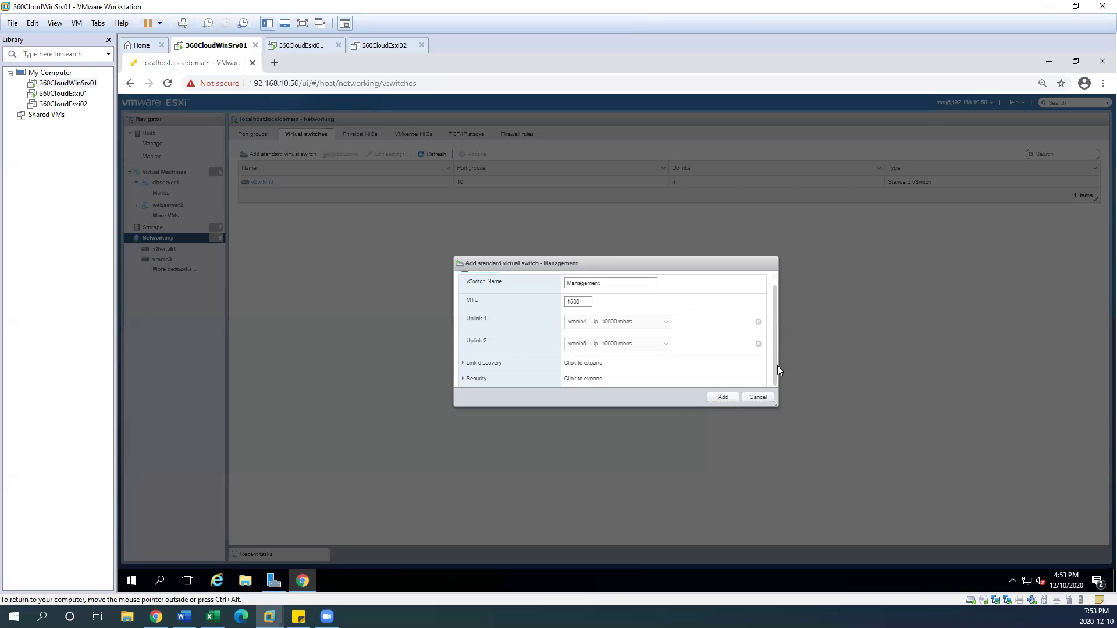
scroll(777, 365, up, 2)
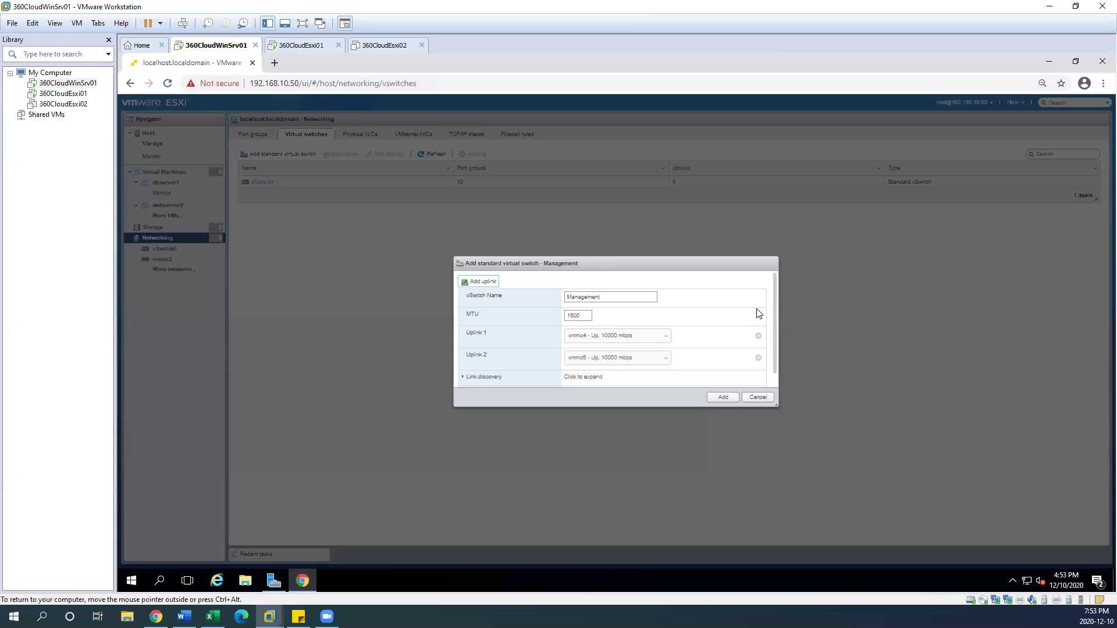
click(722, 394)
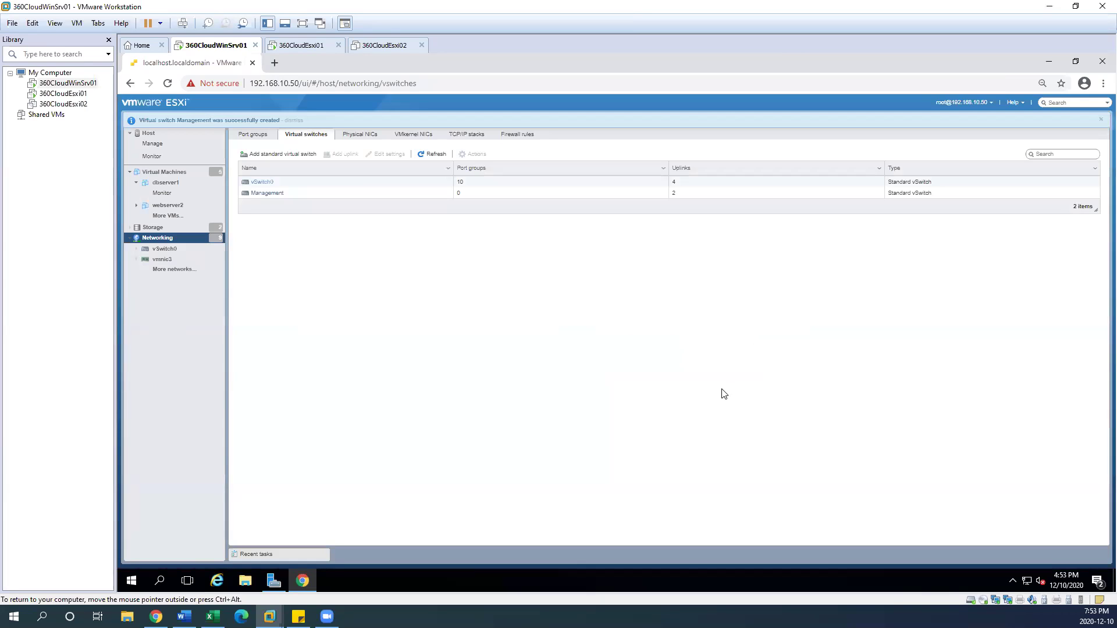
Remove the existing Management port group from vSwitch0
click(255, 135)
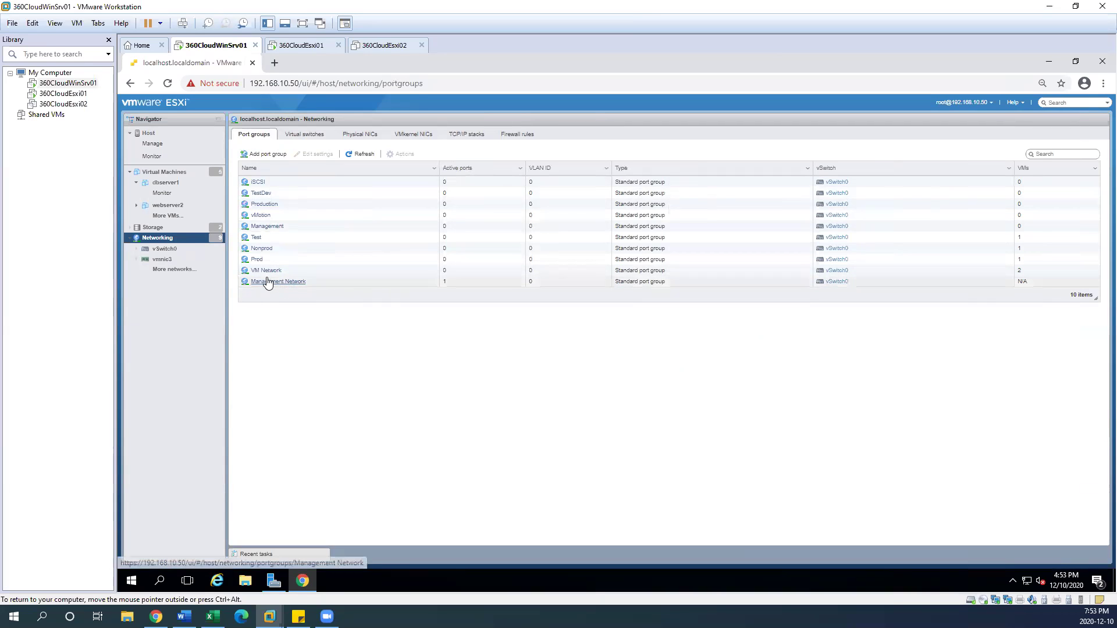
right_click(269, 227)
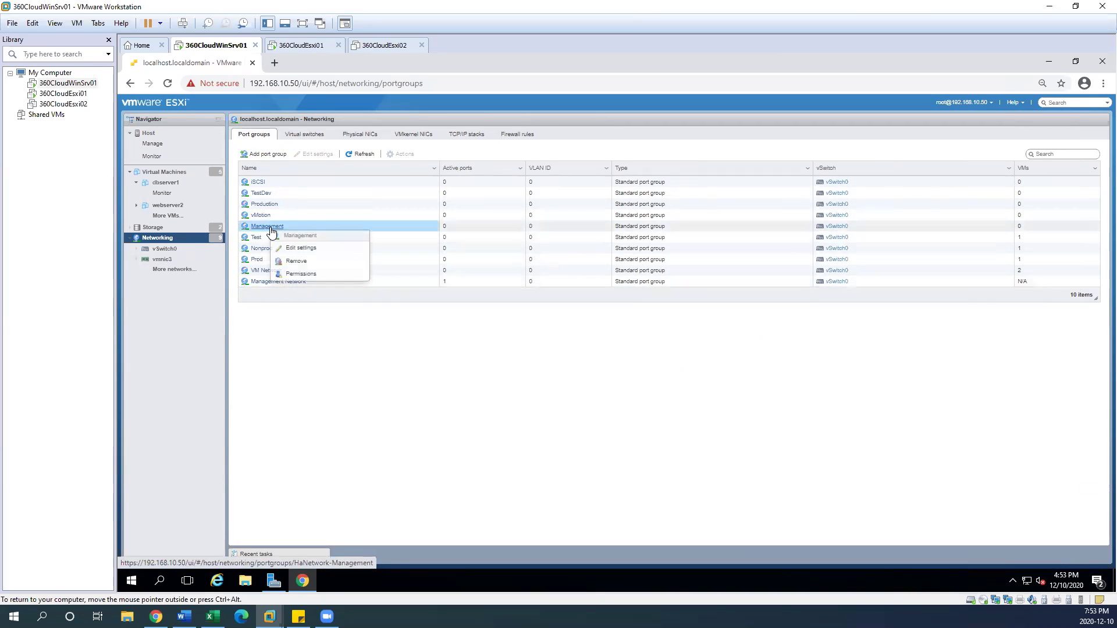
click(306, 262)
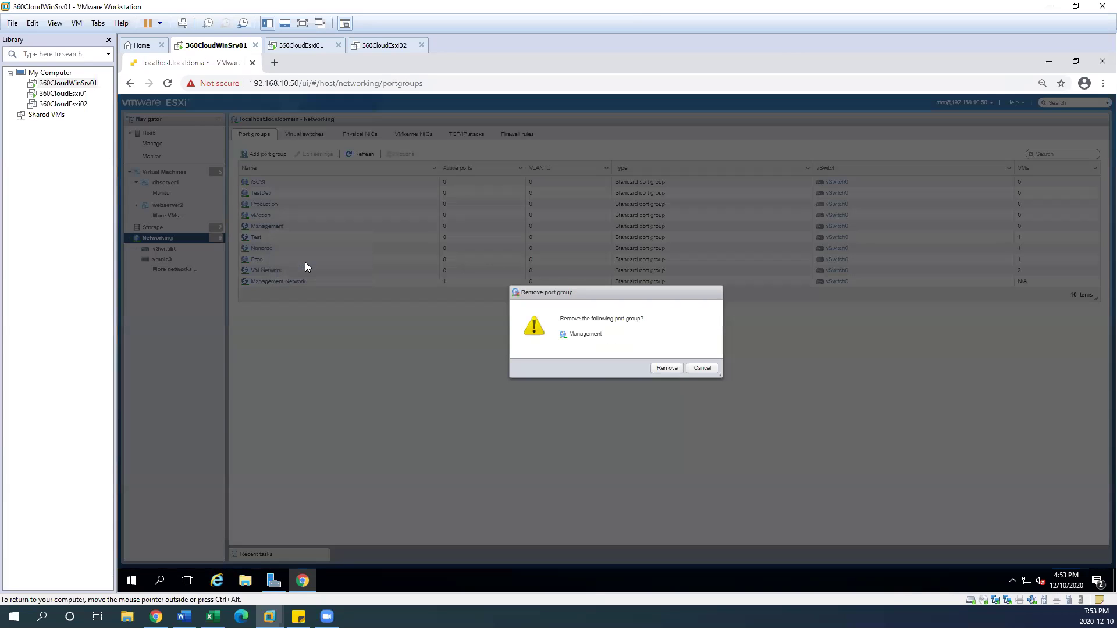
click(669, 369)
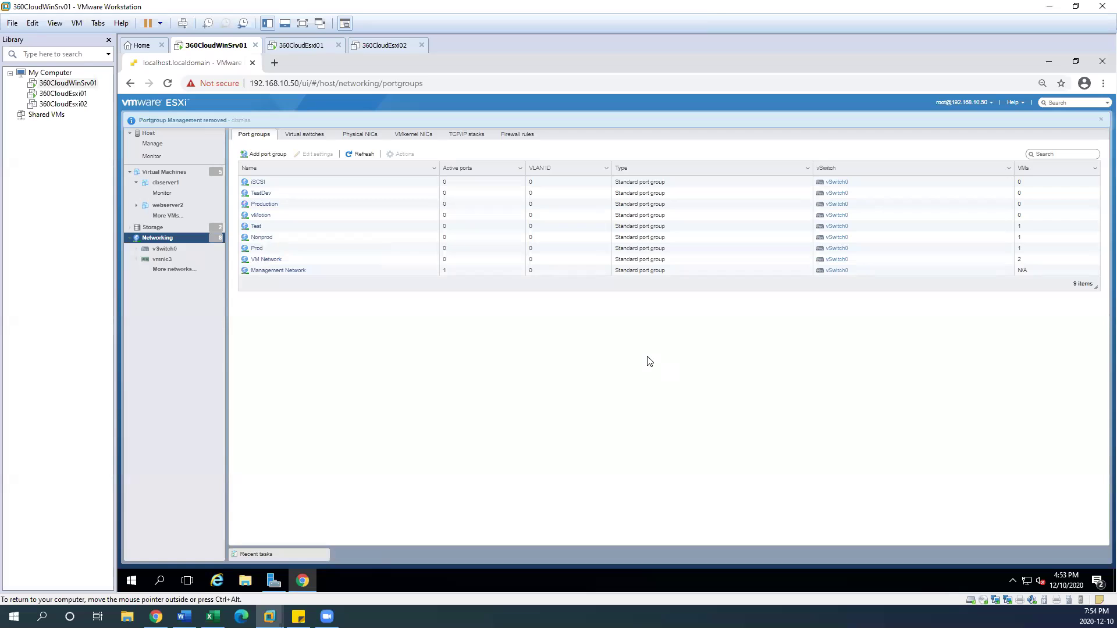
Add a port group named Management on the Management virtual switch, and open that switch from the virtual switches list
click(265, 155)
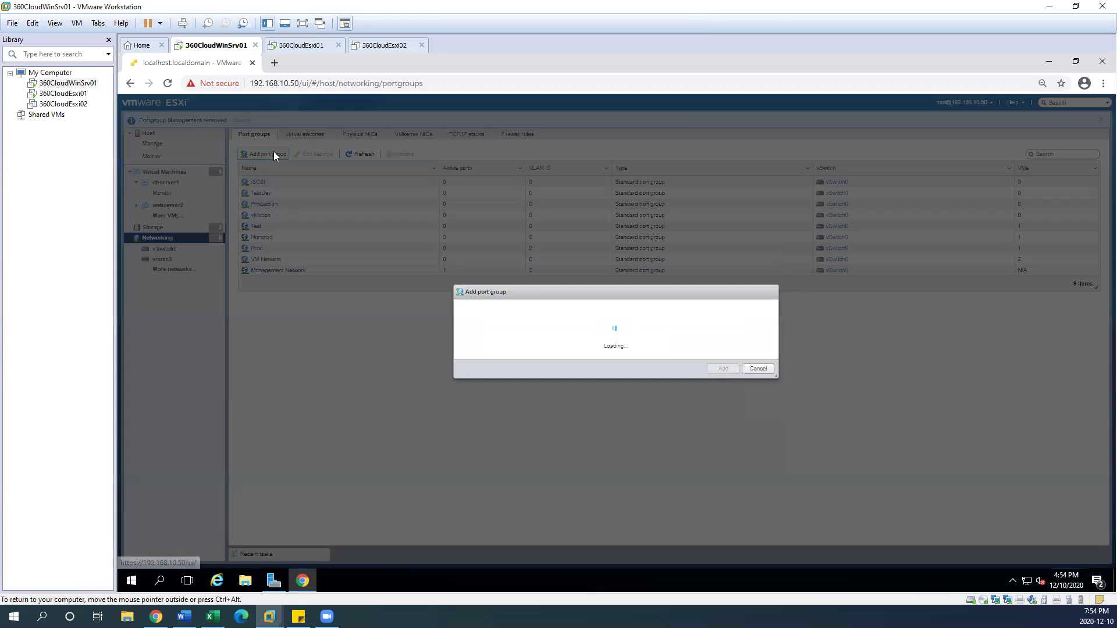
drag(600, 298, 489, 270)
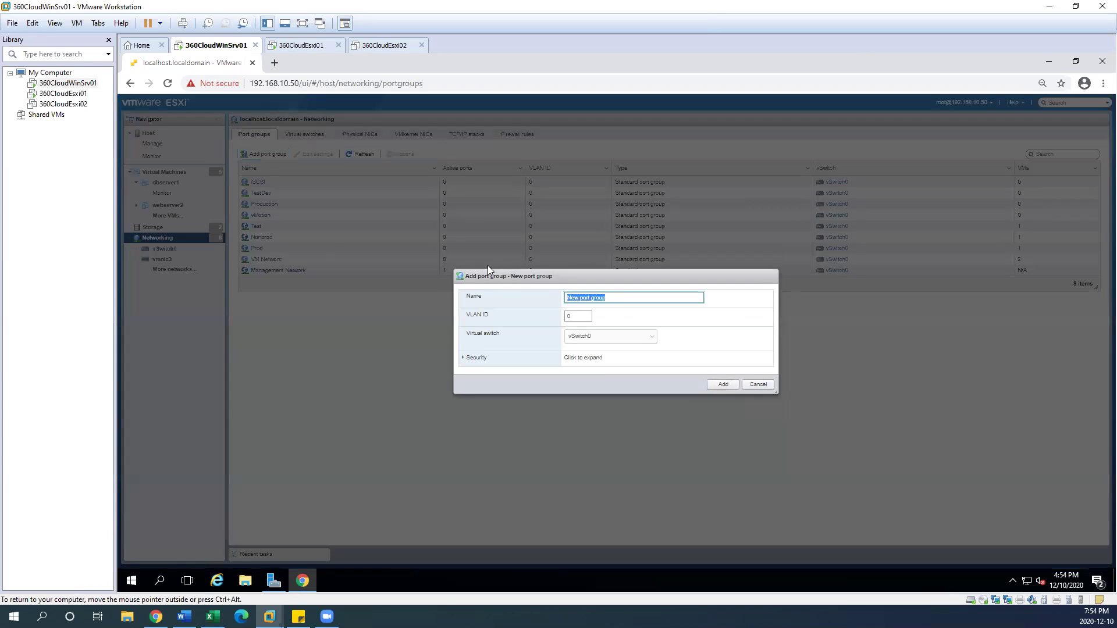
text(Management)
click(604, 337)
click(599, 354)
click(721, 388)
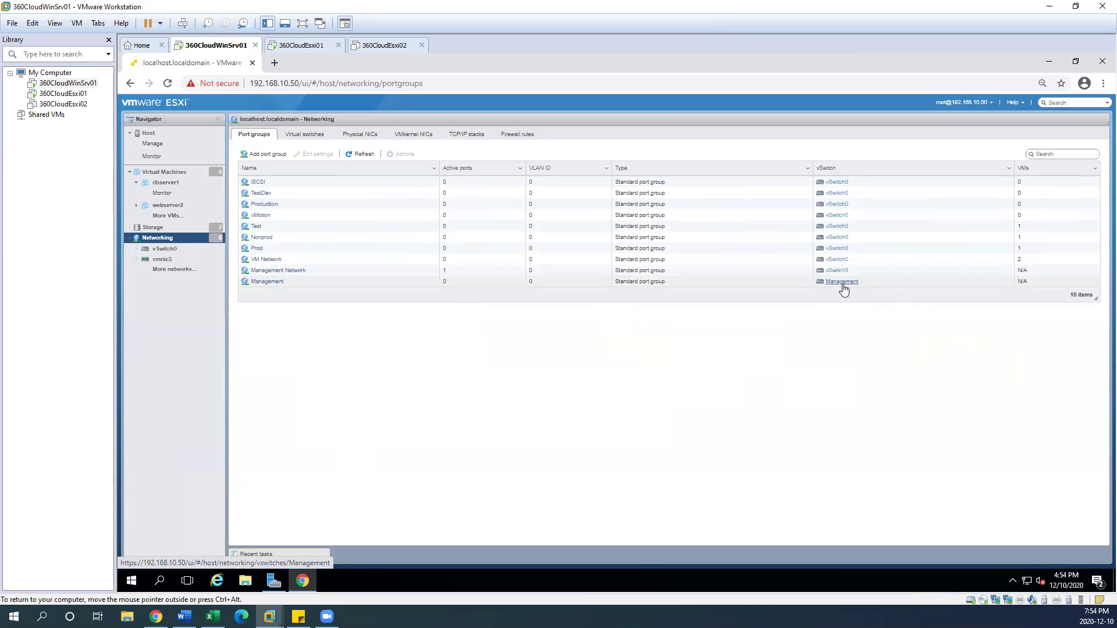
click(305, 138)
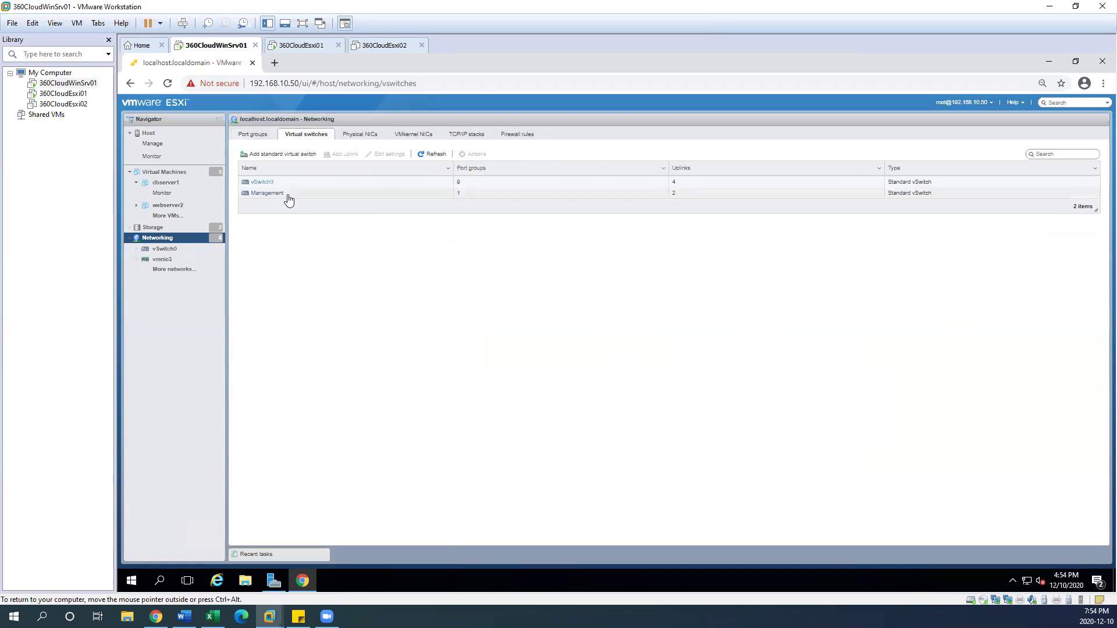
click(267, 192)
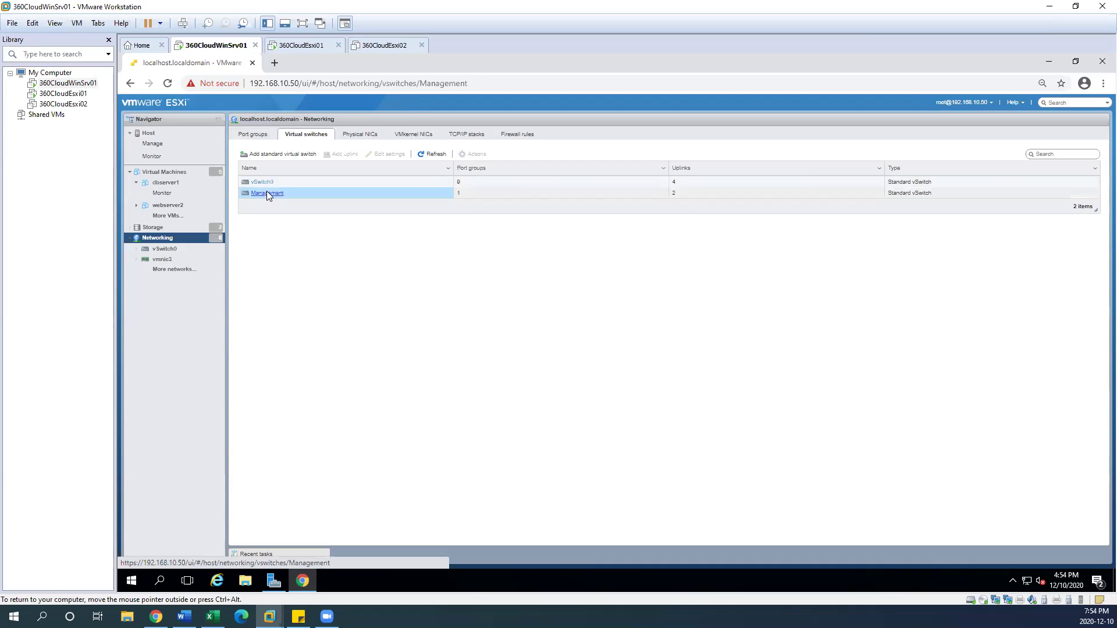
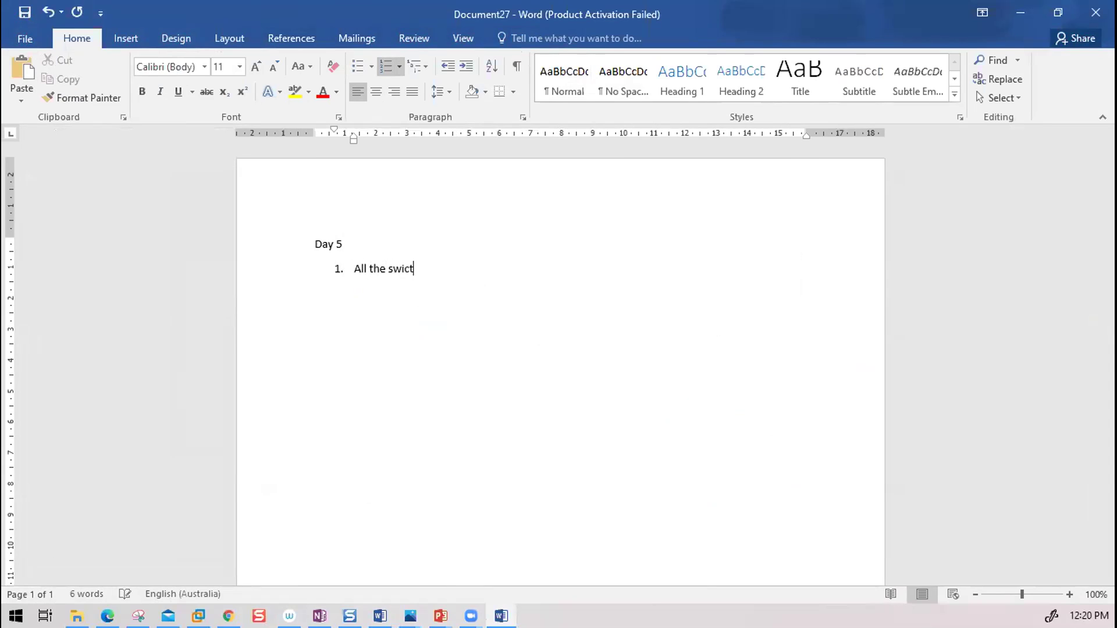
In the Word notes, complete item 1 under Day 5 as "All the switches have two different types of port groups"
key(BackSpace)
key(BackSpace)
text(tches have two differ)
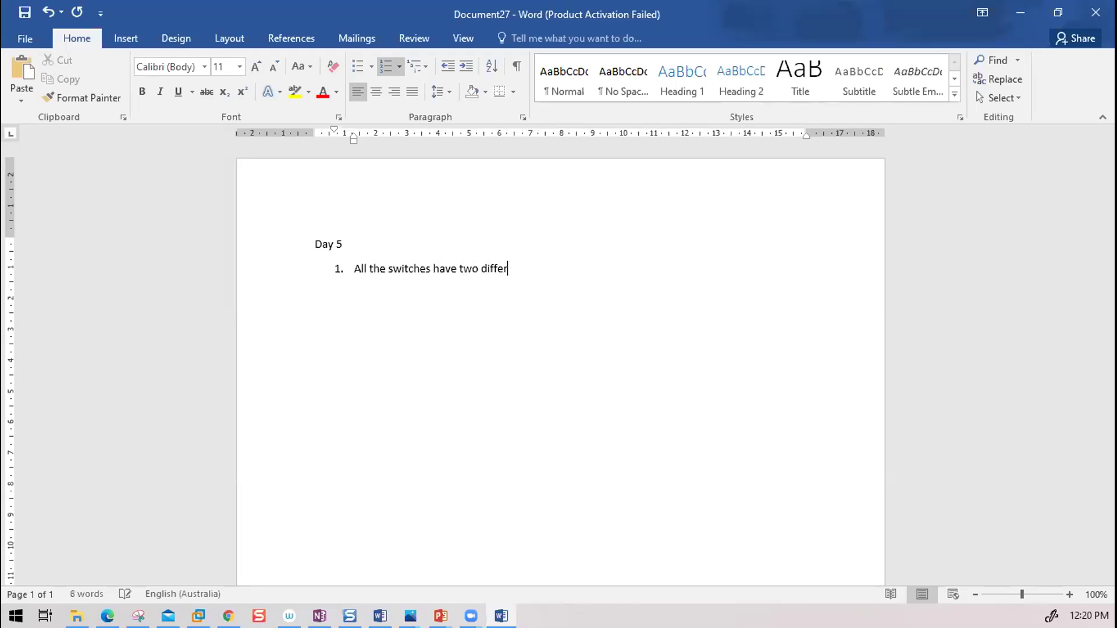
text(ent types of p)
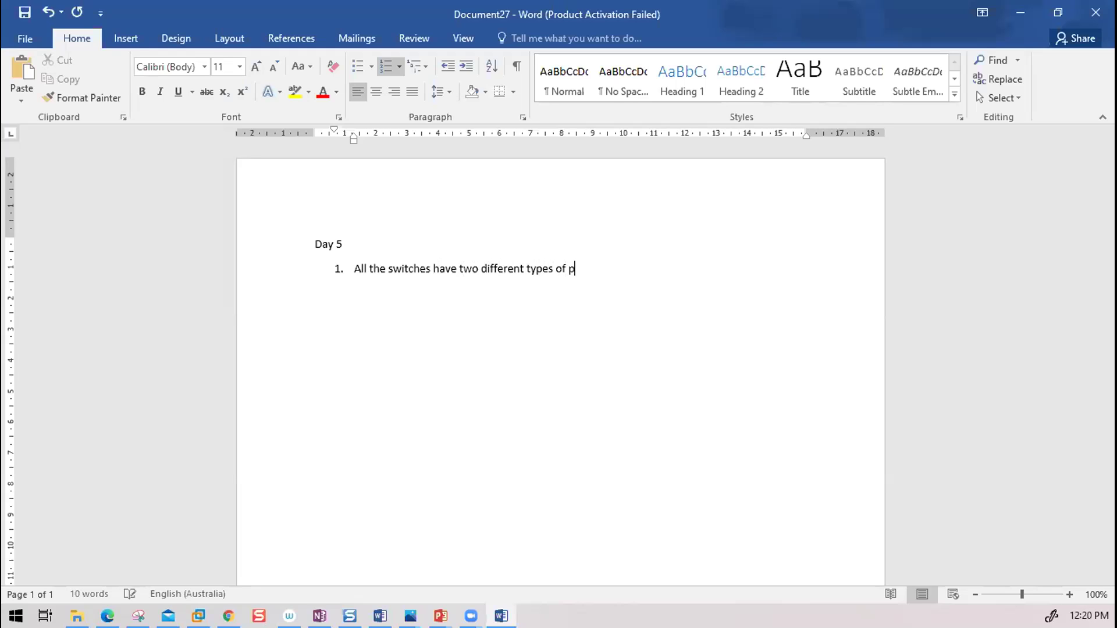
text(rot groups)
key(Delete)
text(r)
key(End)
Add the sub-items "Vm network" and "management" beneath item 1
key(Return)
key(Tab)
text(maneg)
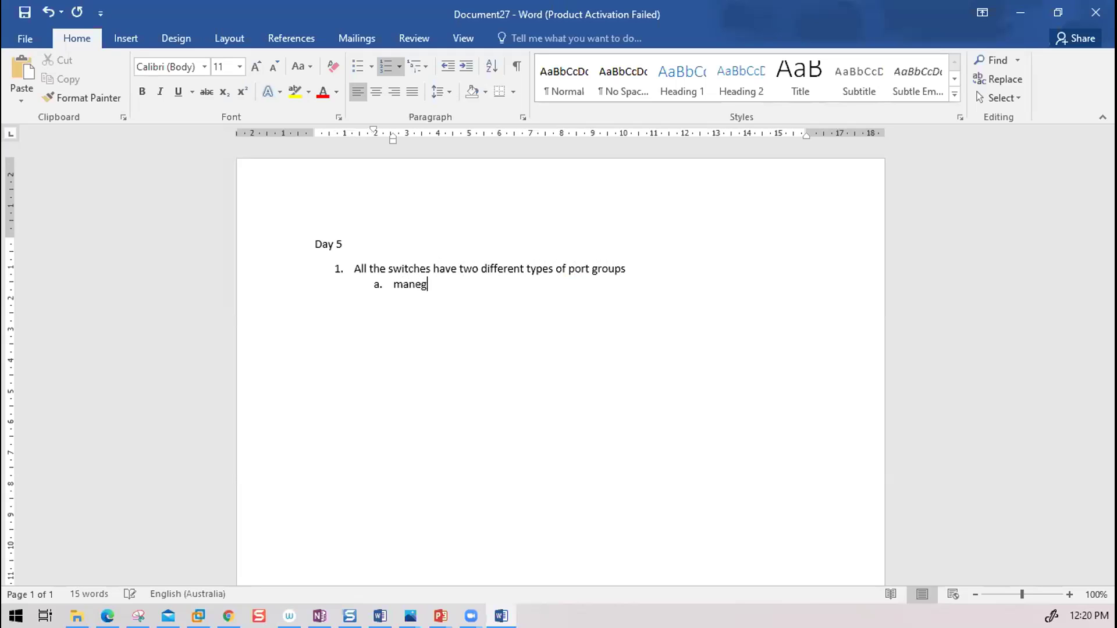
key(BackSpace)
key(BackSpace)
key(BackSpace)
key(BackSpace)
key(BackSpace)
text(Vm network)
key(Return)
text(angement)
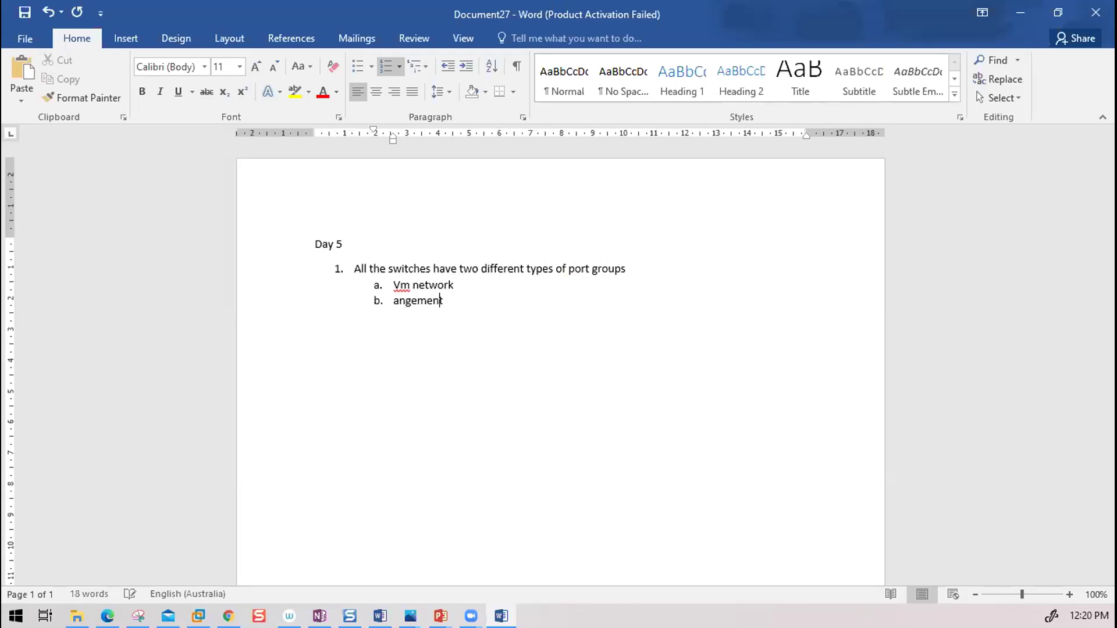
key(Left)
key(Left)
key(Left)
key(Left)
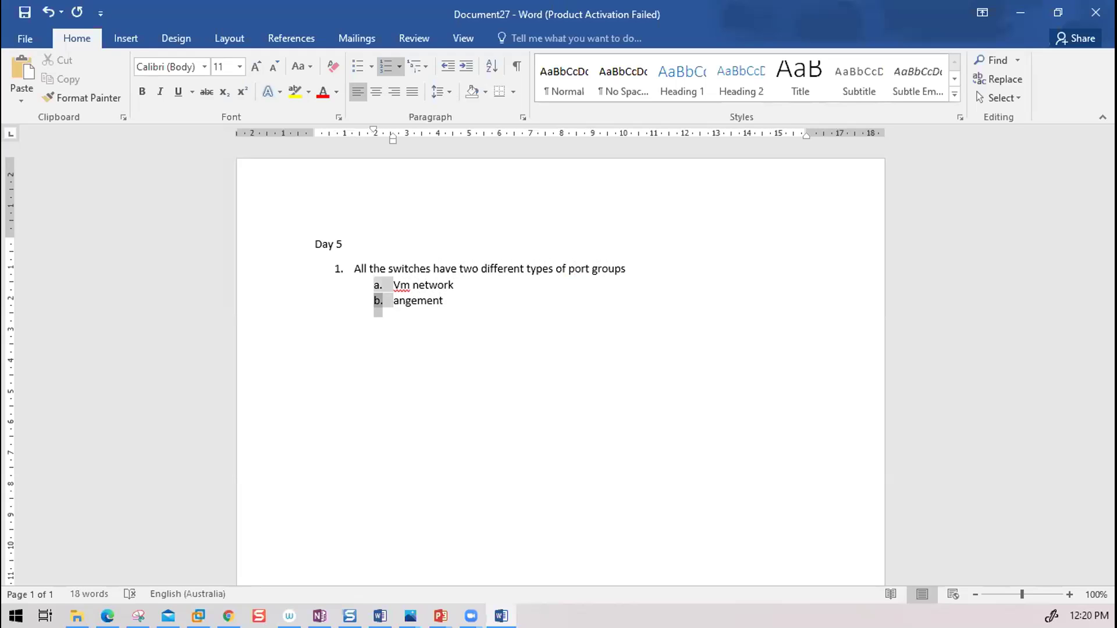
text(m)
key(Right)
text(a)
Append "PG" to both sub-items so they read "Vm network PG" and "Management PG"
key(Up)
key(Right)
key(Right)
key(Right)
key(Right)
key(Right)
key(Right)
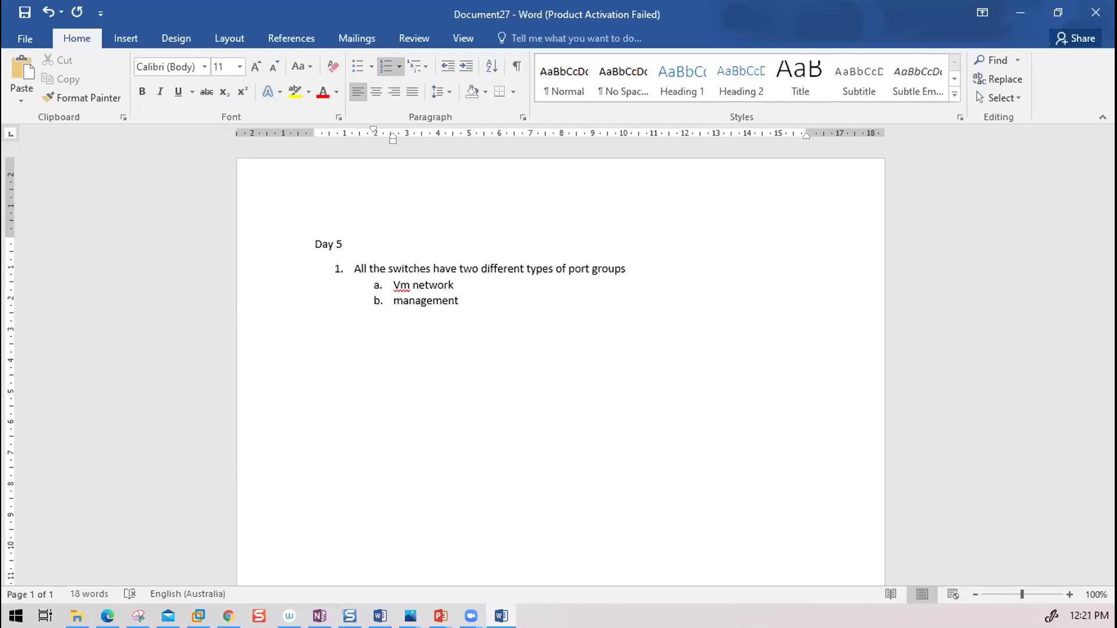
text(PG PG)
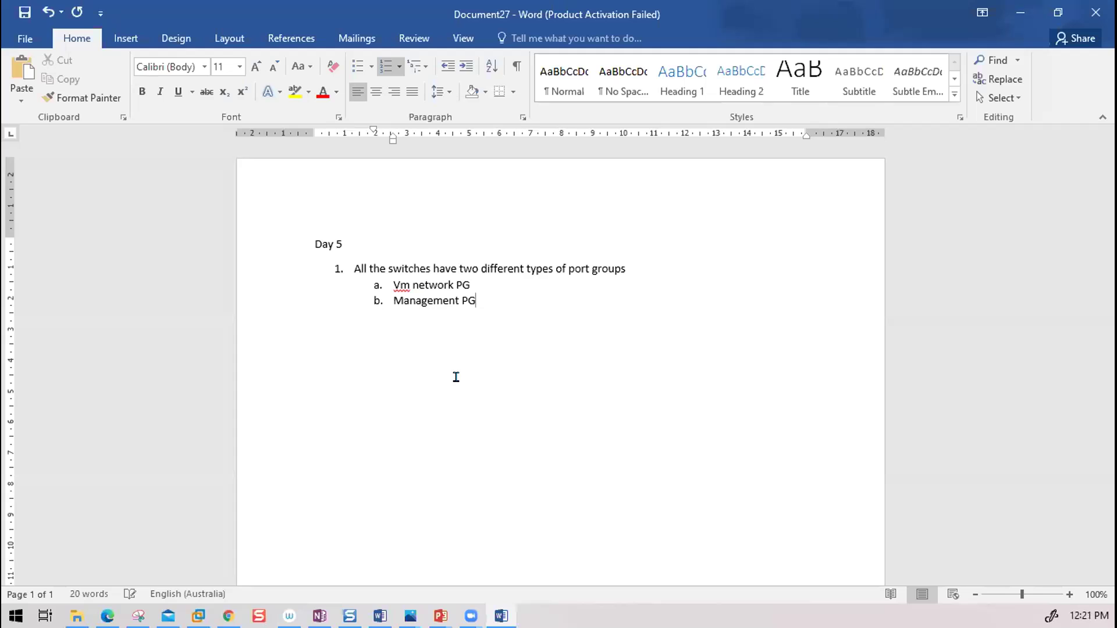
Add the nested point "Can only handle vm traffic" under Vm network PG and start an empty nested point under Management PG
key(Return)
key(Tab)
text(can only handle vm traffic)
click(475, 316)
key(Tab)
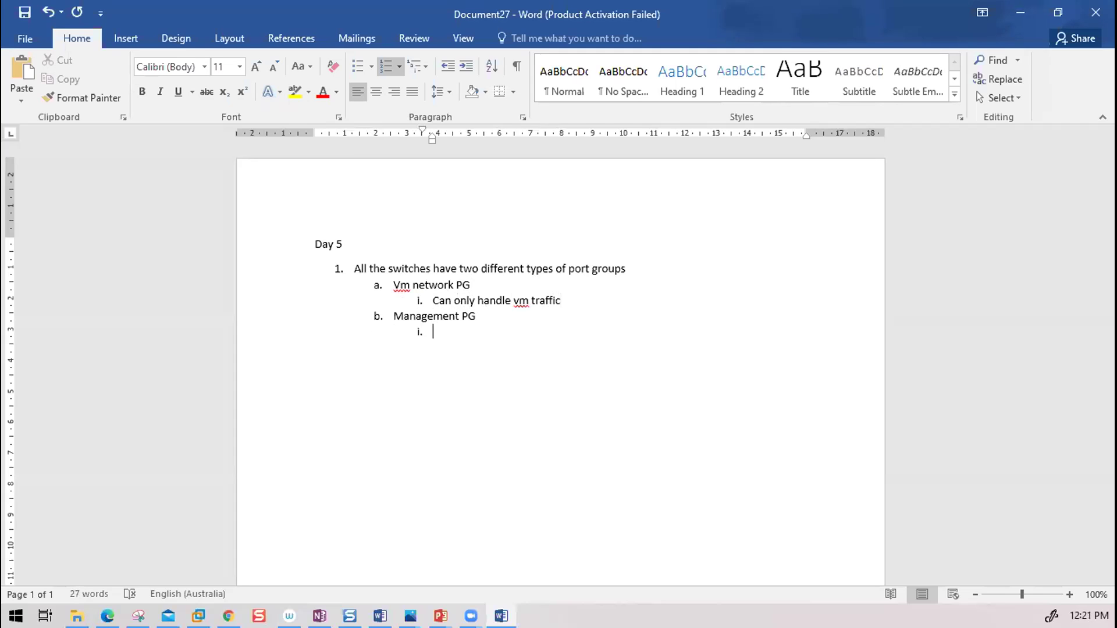
Extend the "Management PG" line with "– is used for four types of traffic", spelling "four" correctly
click(475, 316)
text(- is used for foure types of)
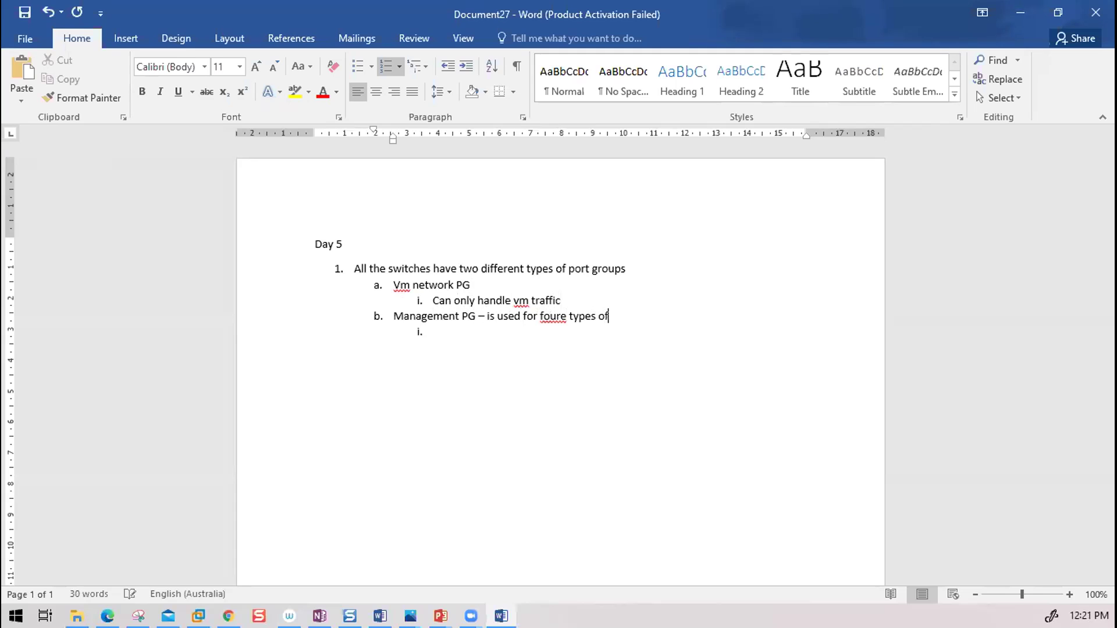
key(Delete)
key(End)
text(traffic)
List Management Traffic, ISCSi Traffic, vMotion Traffic and FT Traffic as sub-items of Management PG, and start a new top-level item
click(432, 331)
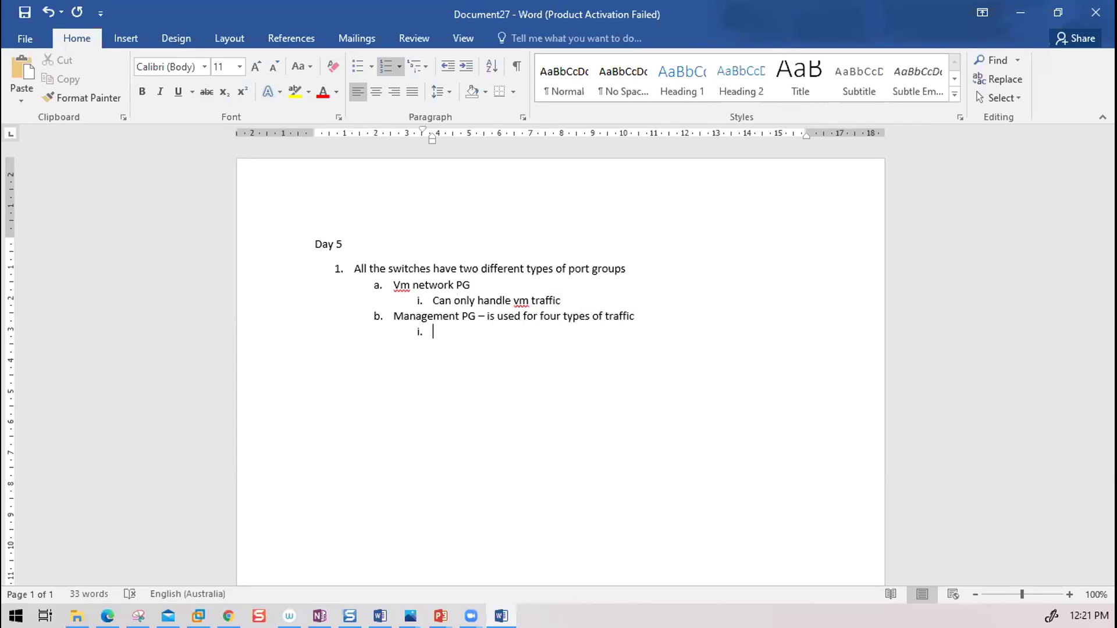
text(Management Traffic)
key(Return)
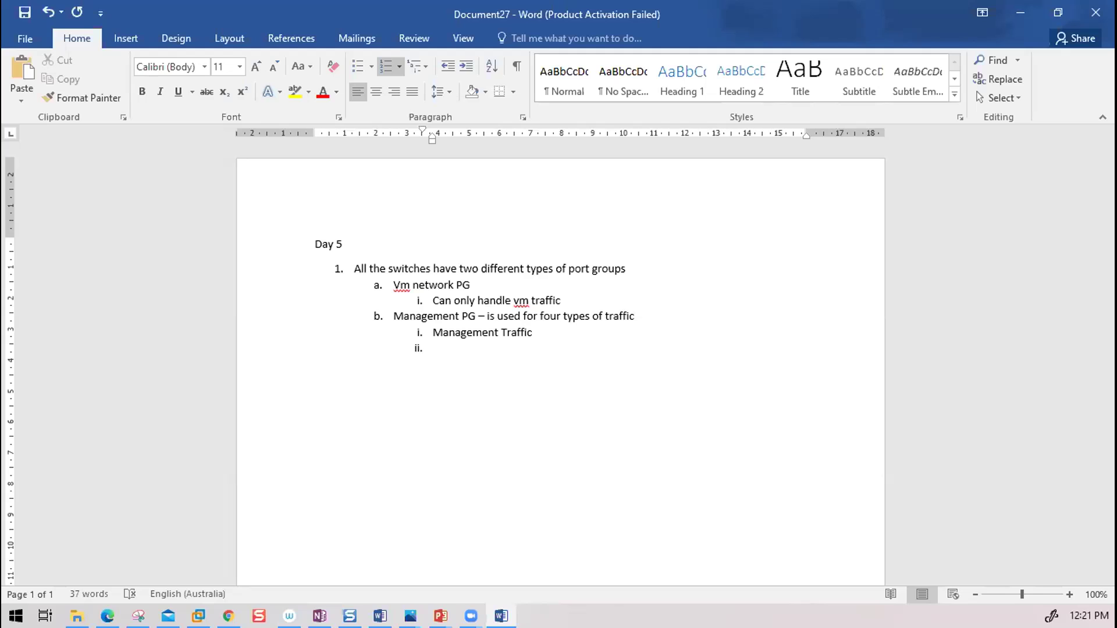
text(ISCSi Traffic)
key(Return)
text(vMotion Traffic)
key(Return)
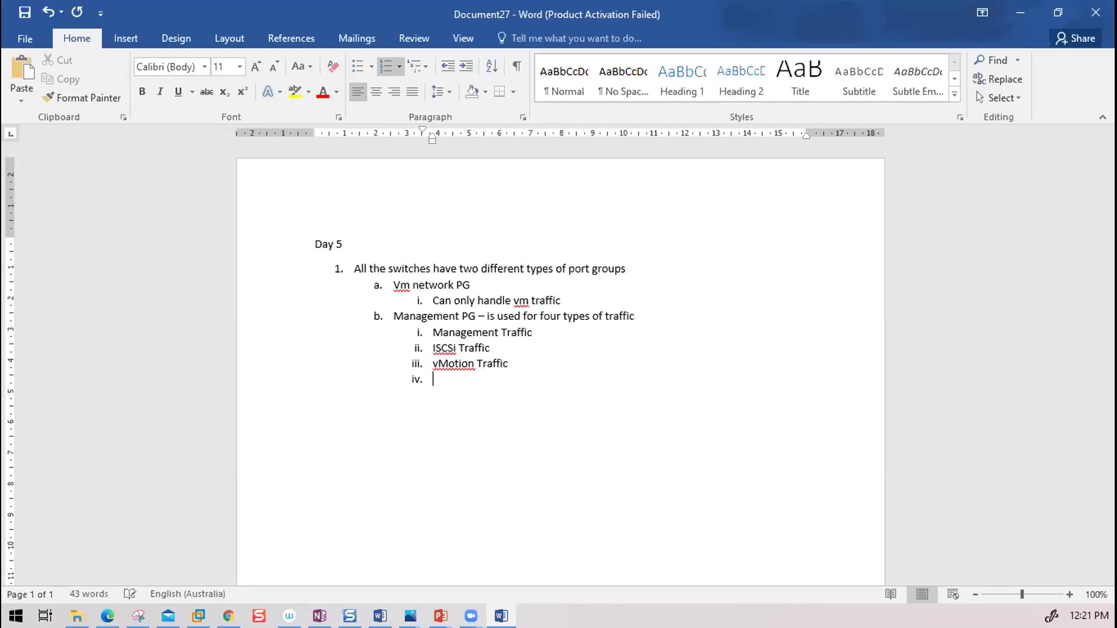
text(FT Traffic)
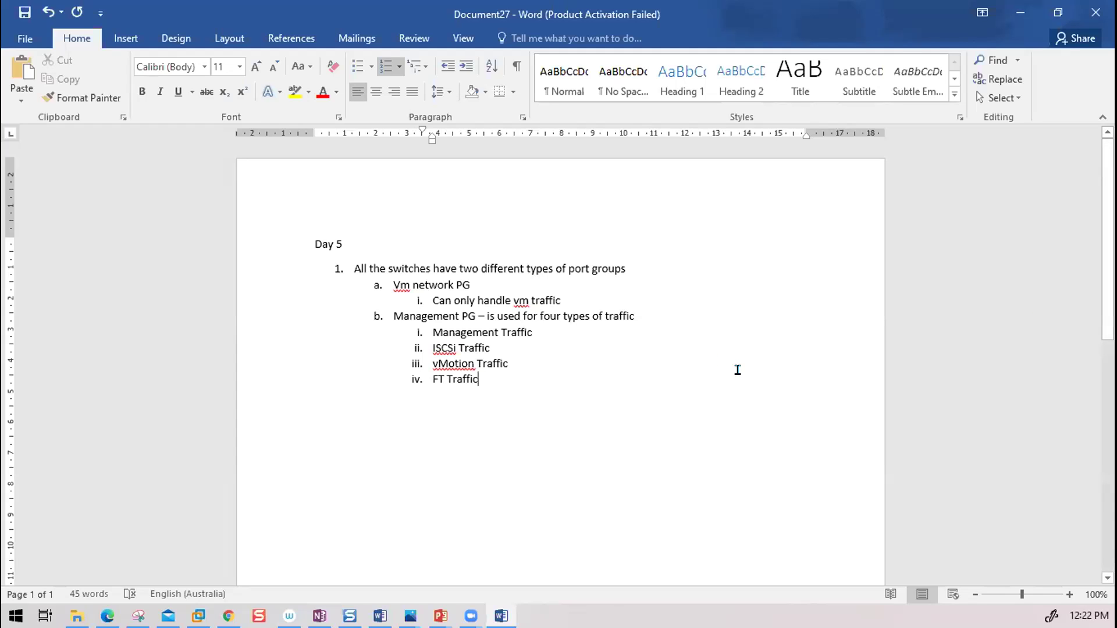
key(Return)
key(shift+Tab)
key(shift+Tab)
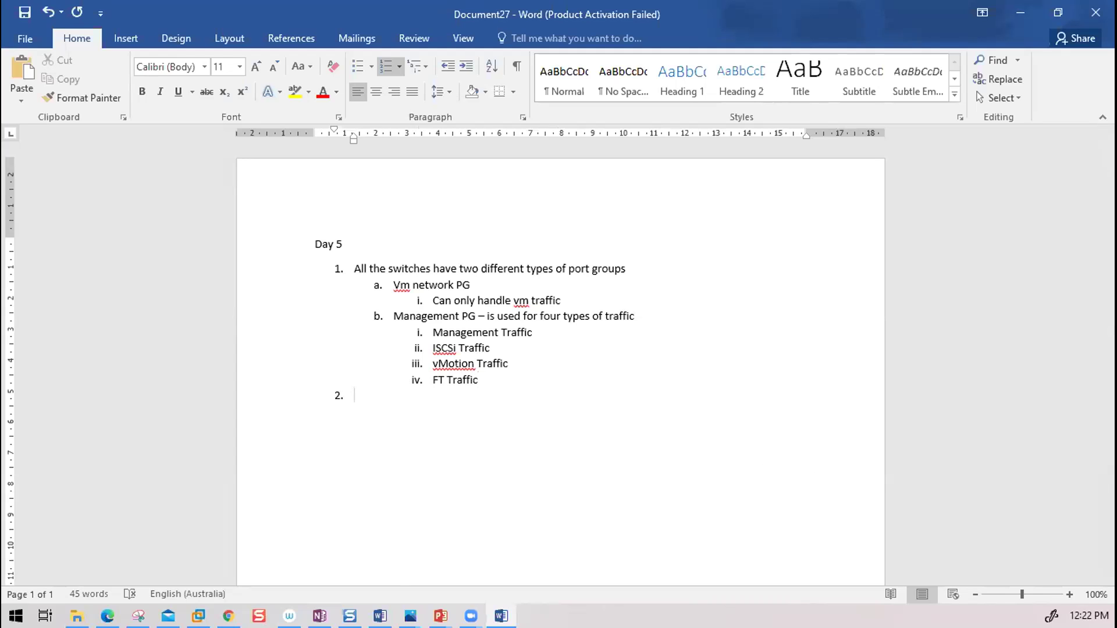
Switch to VMware Workstation and select the Management Network port group in the ESXi host's networking list
key(alt+Tab)
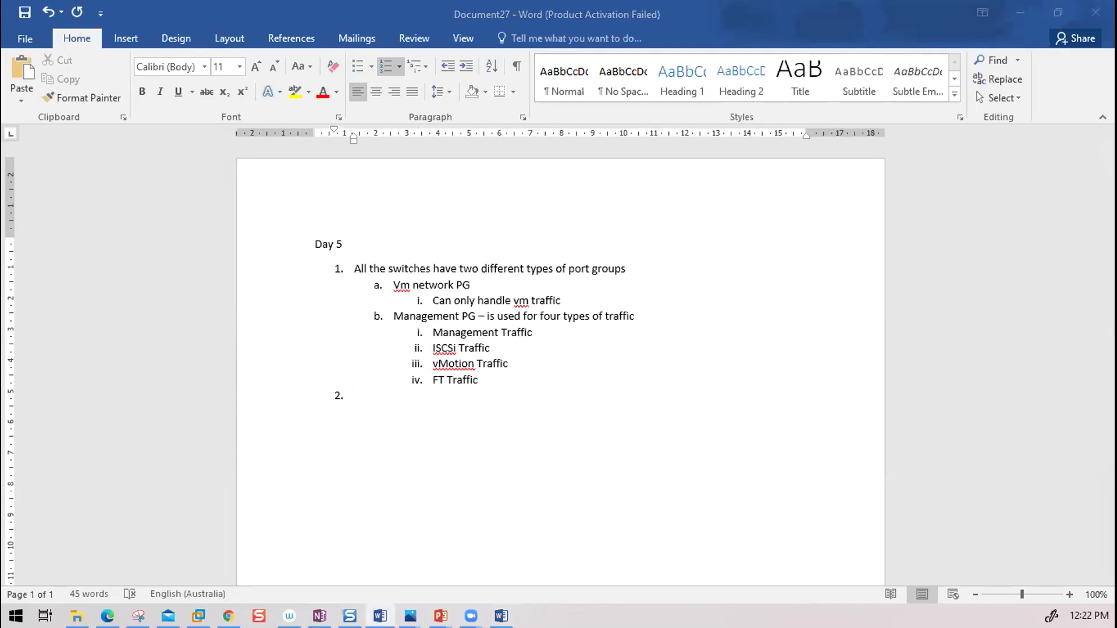
key(alt+Tab)
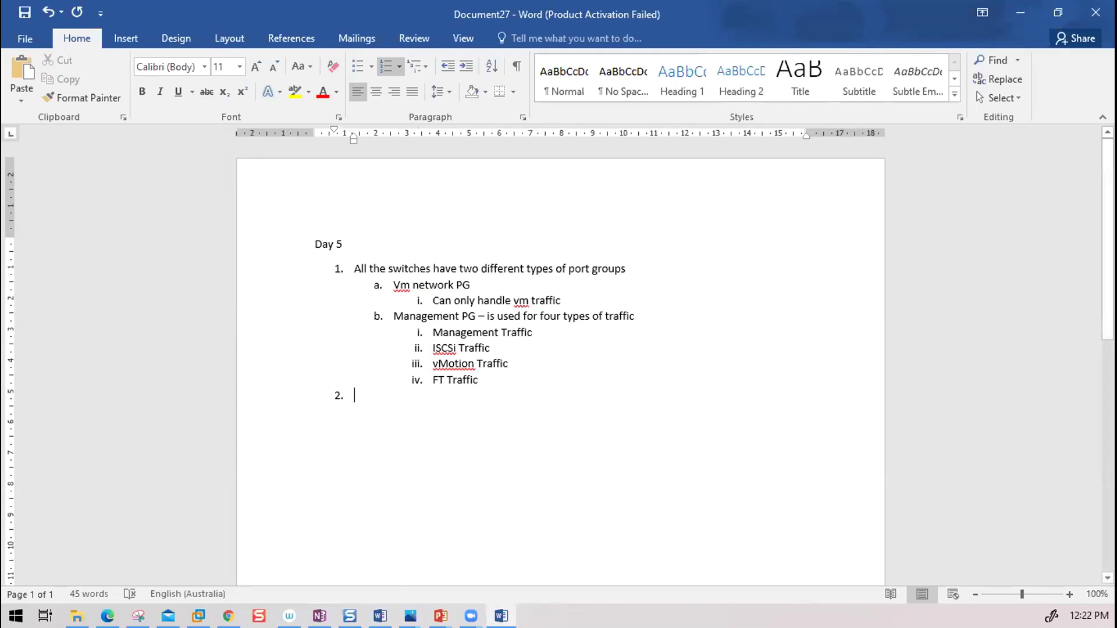
key(alt+Tab)
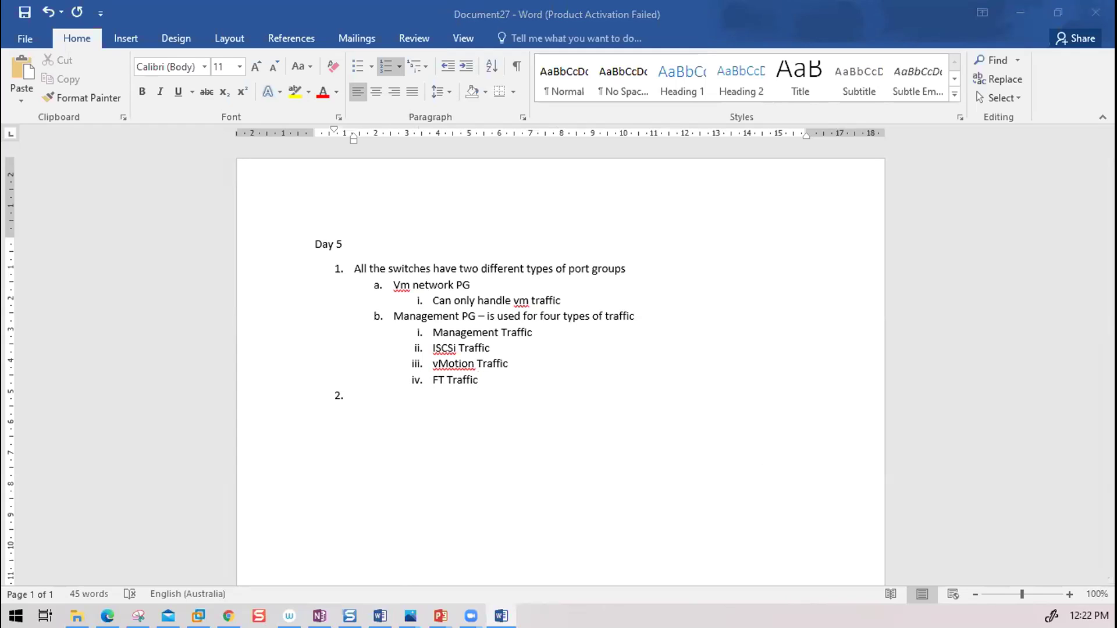
key(alt+Tab)
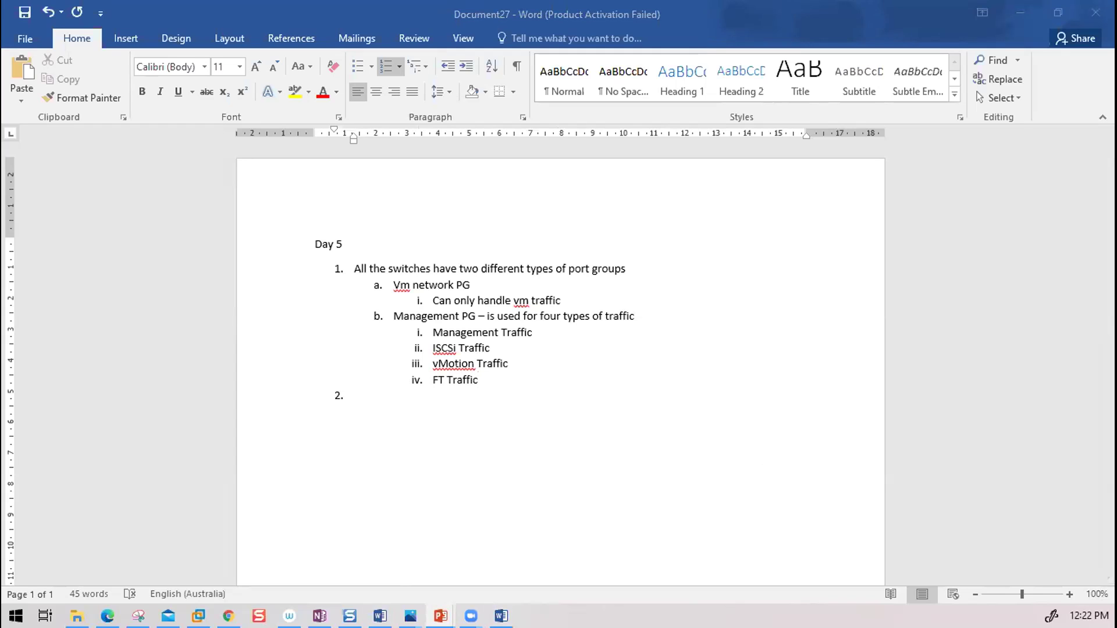
key(alt+Tab)
click(215, 375)
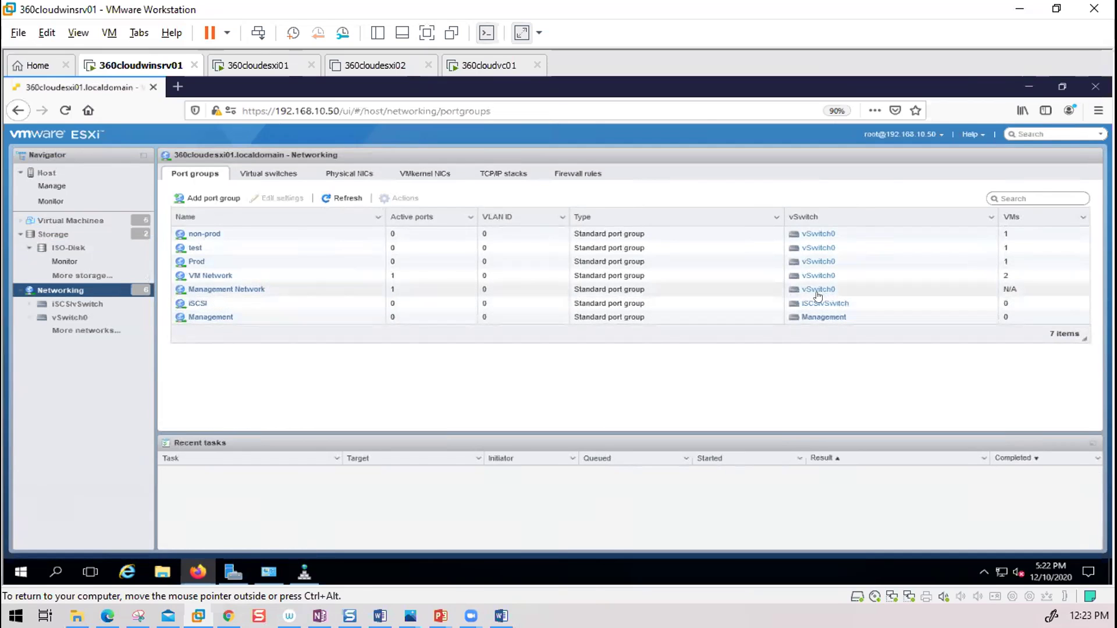
click(243, 286)
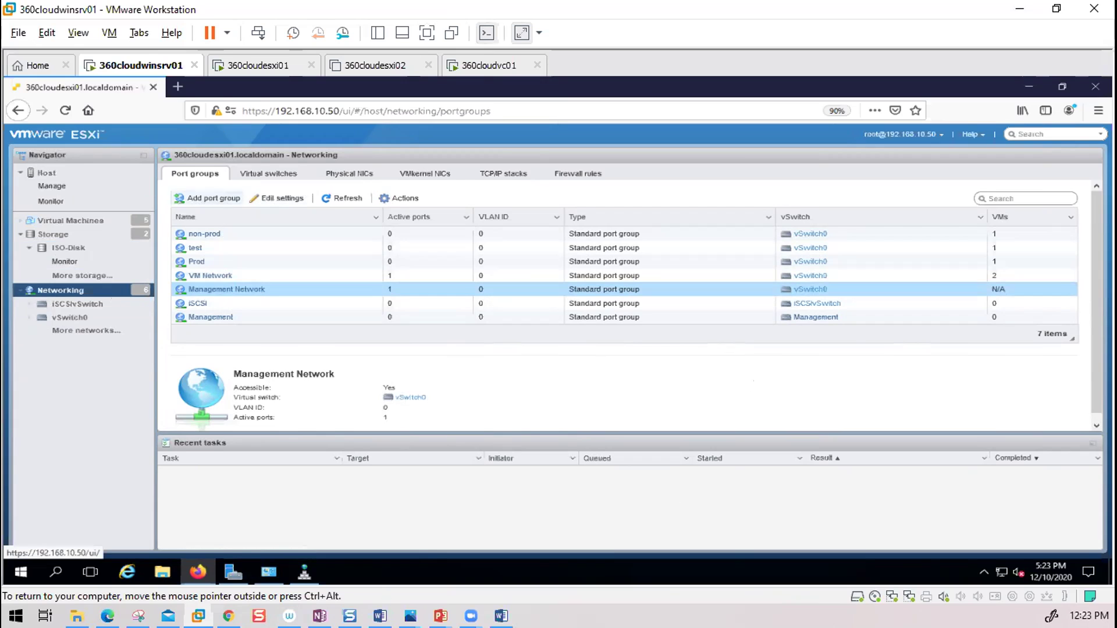
Go back to the Word notes, highlight "Management" in the Management PG line, and return to VMware Workstation
click(501, 615)
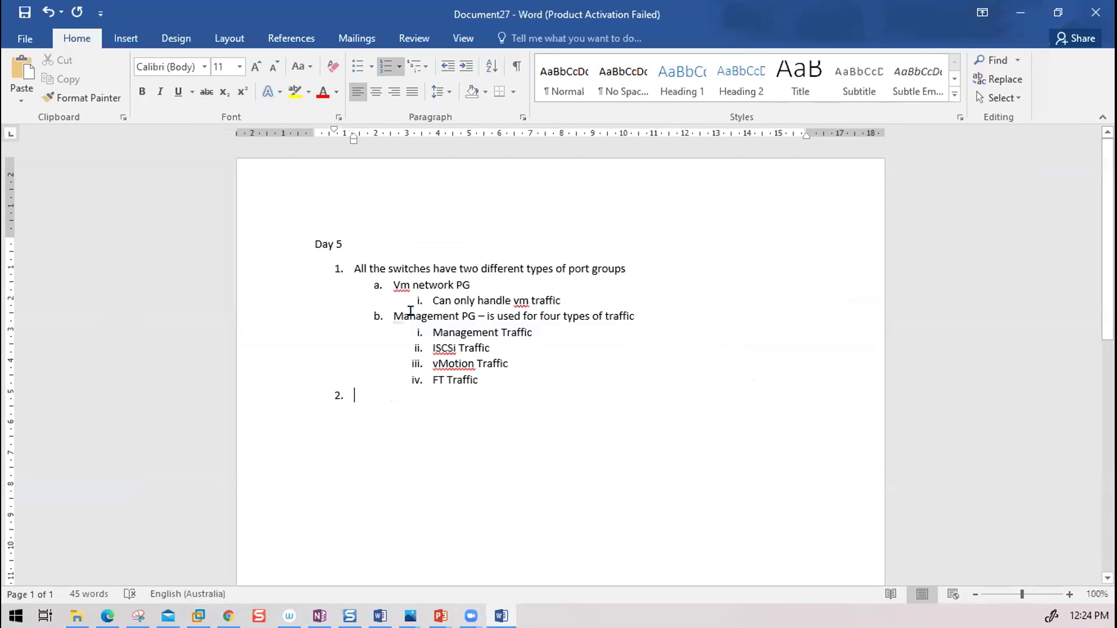
drag(395, 316, 442, 317)
click(1020, 12)
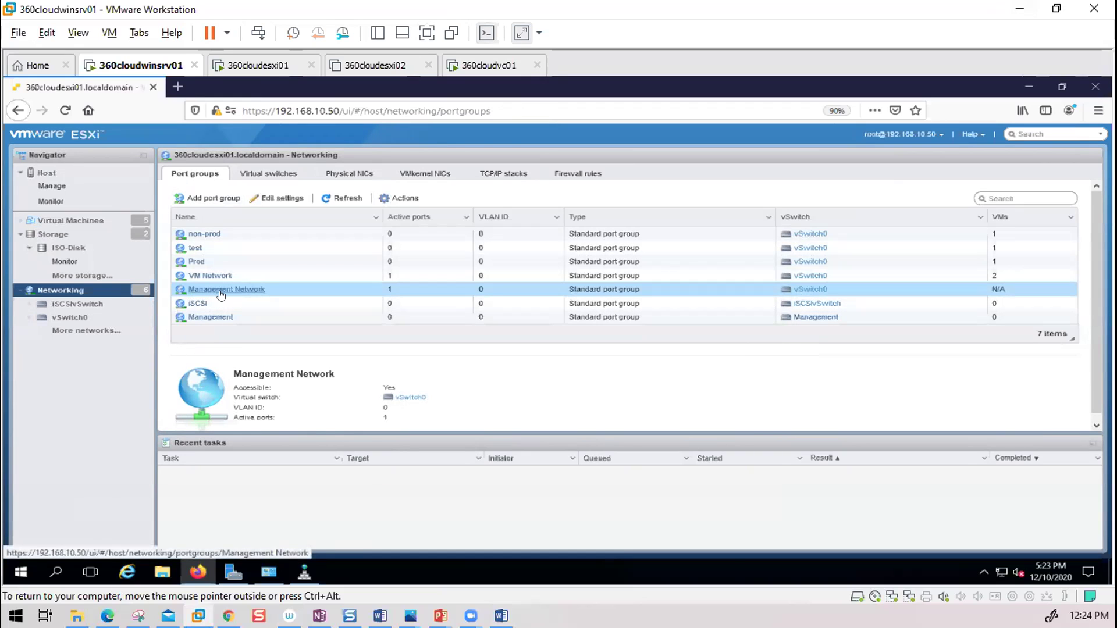
Inspect the security and NIC teaming settings of the Management Network port group and close them without saving
click(284, 196)
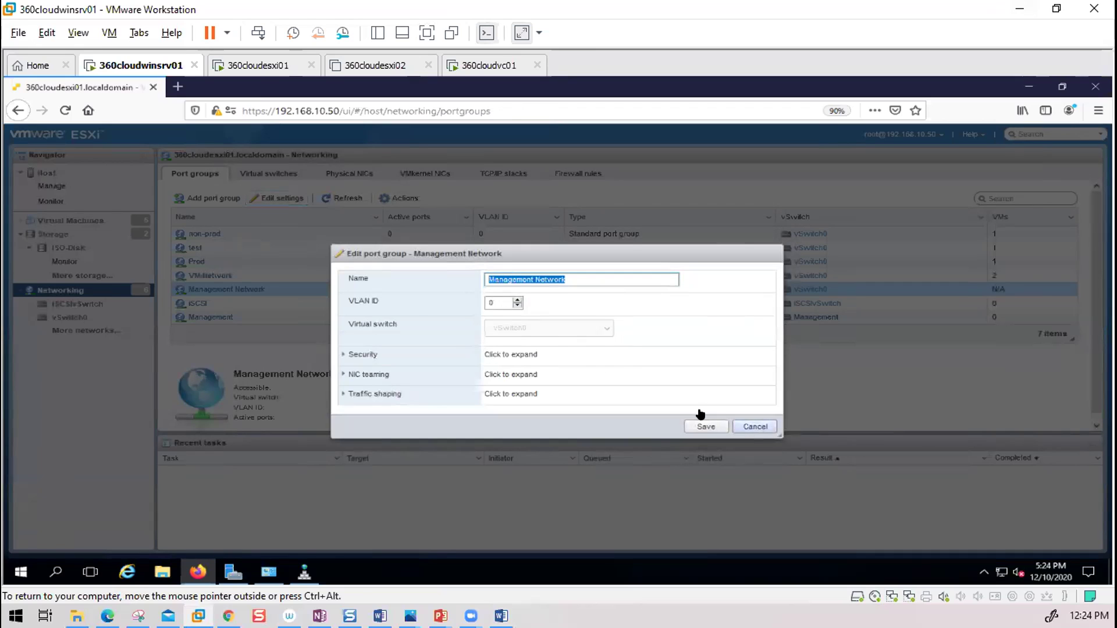
click(347, 353)
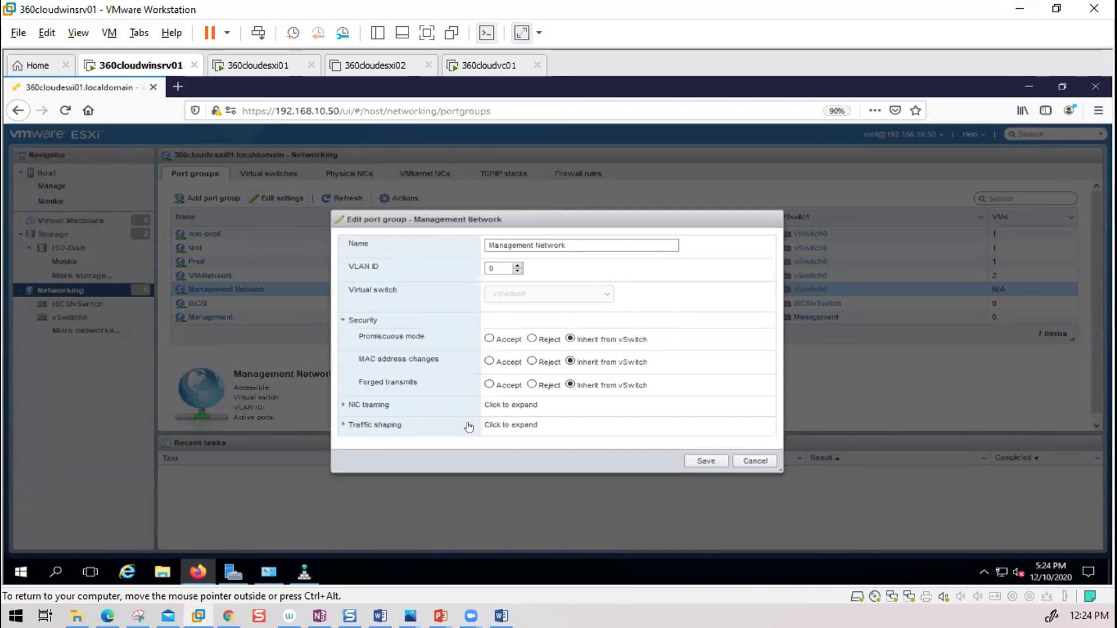
click(347, 407)
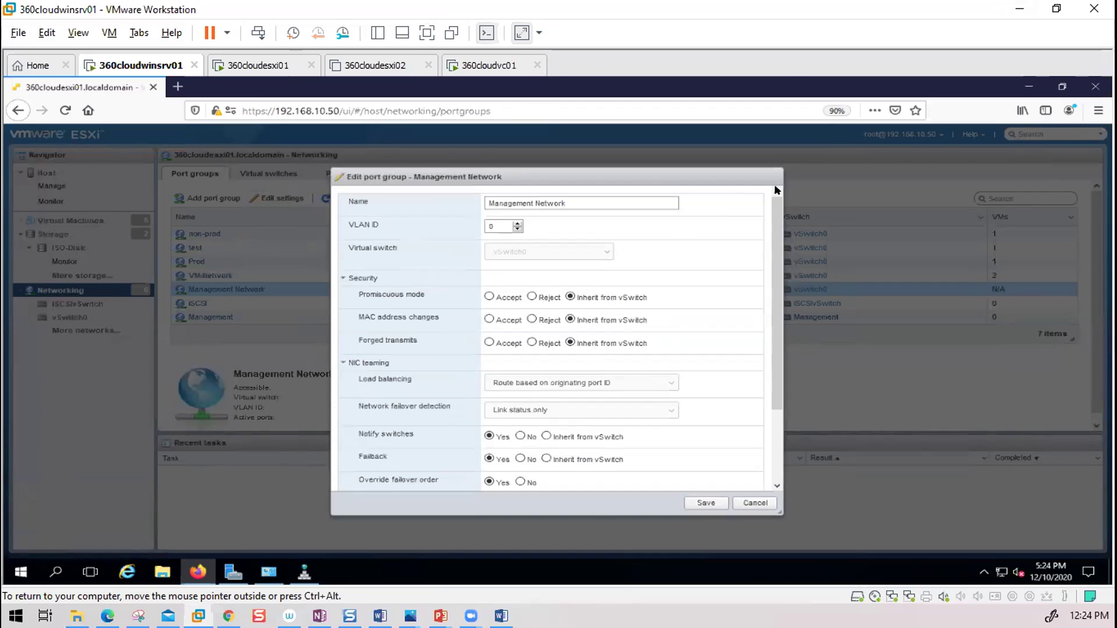
click(754, 505)
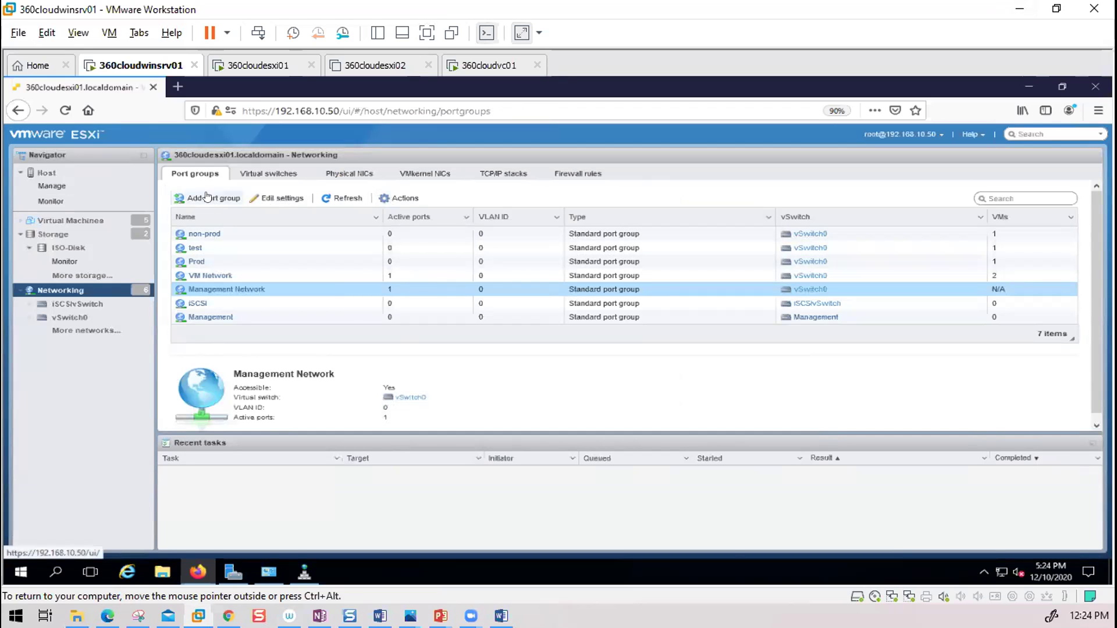
Open vSwitch0 from the virtual switches and view the Management Network's settings from its topology, without saving
click(273, 173)
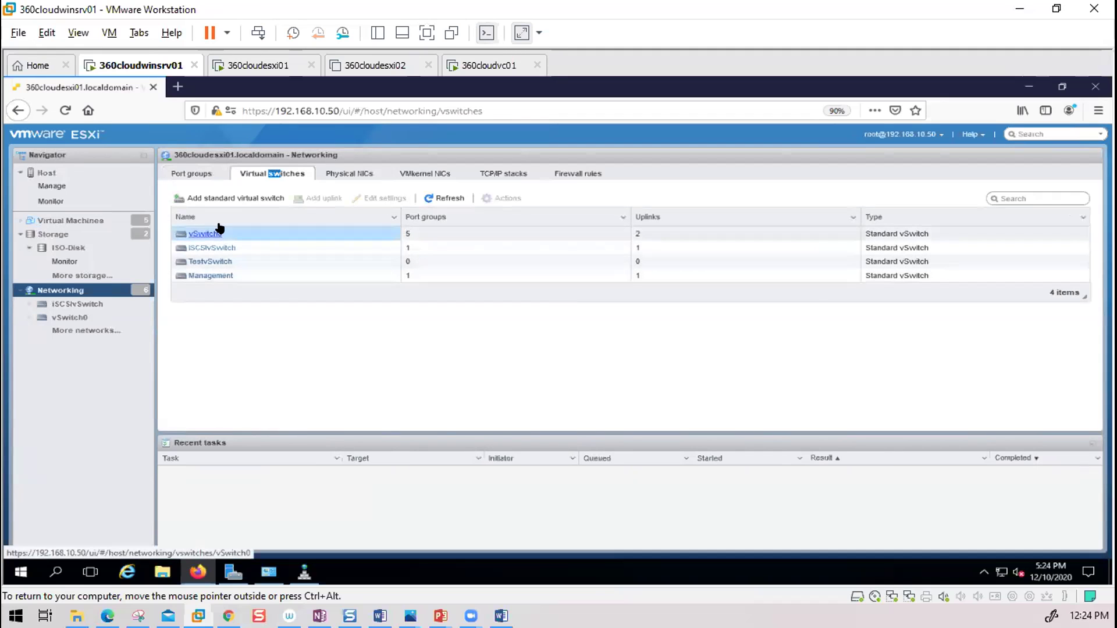
click(203, 234)
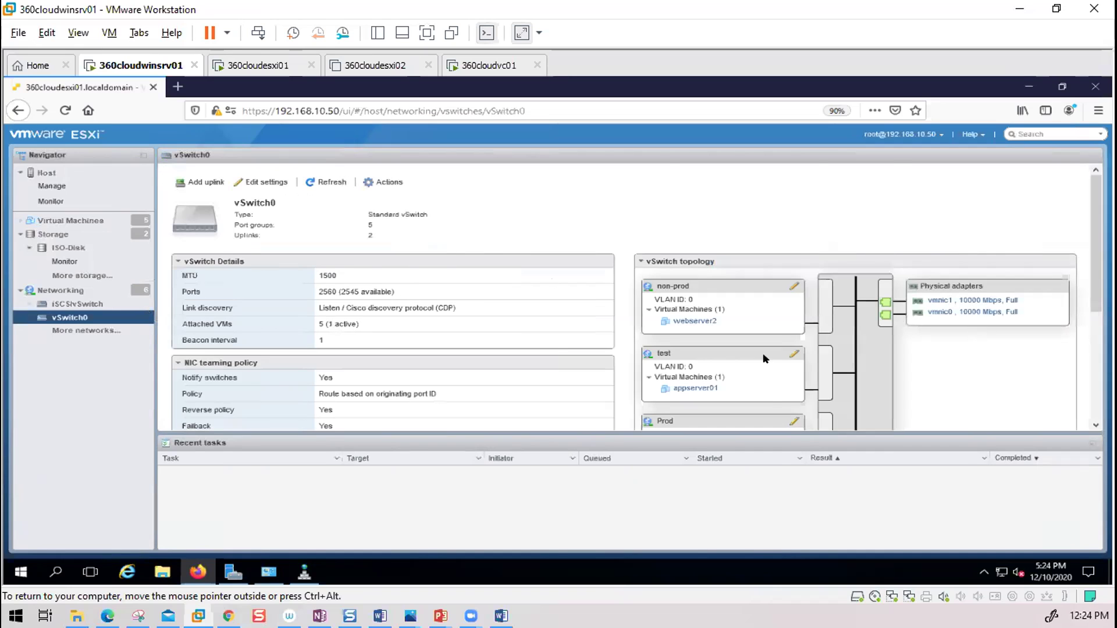
scroll(765, 358, down, 3)
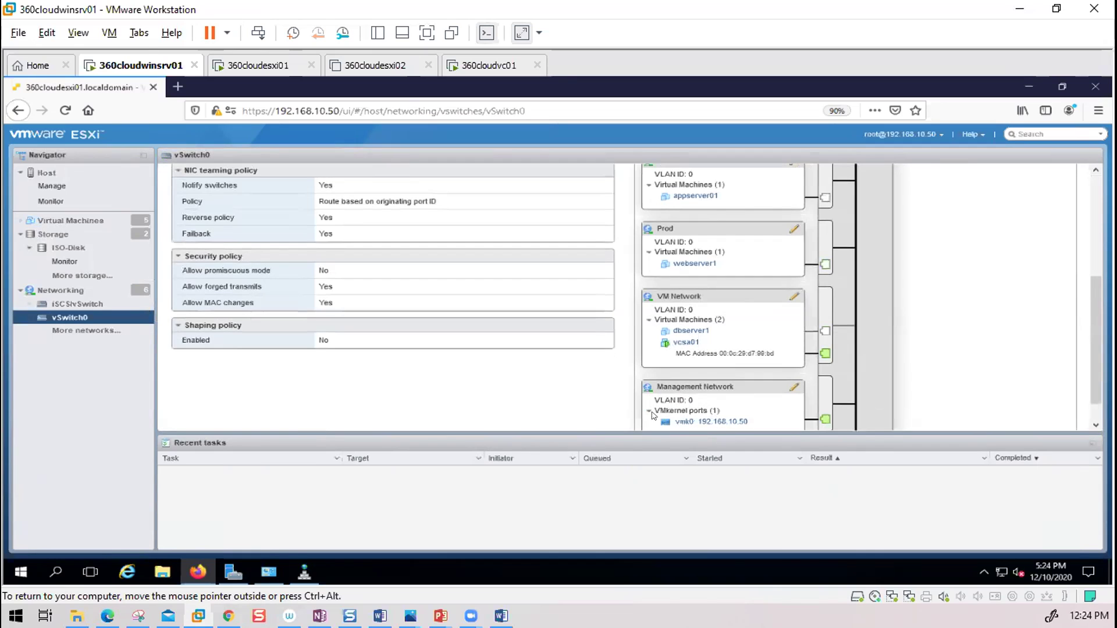
click(794, 387)
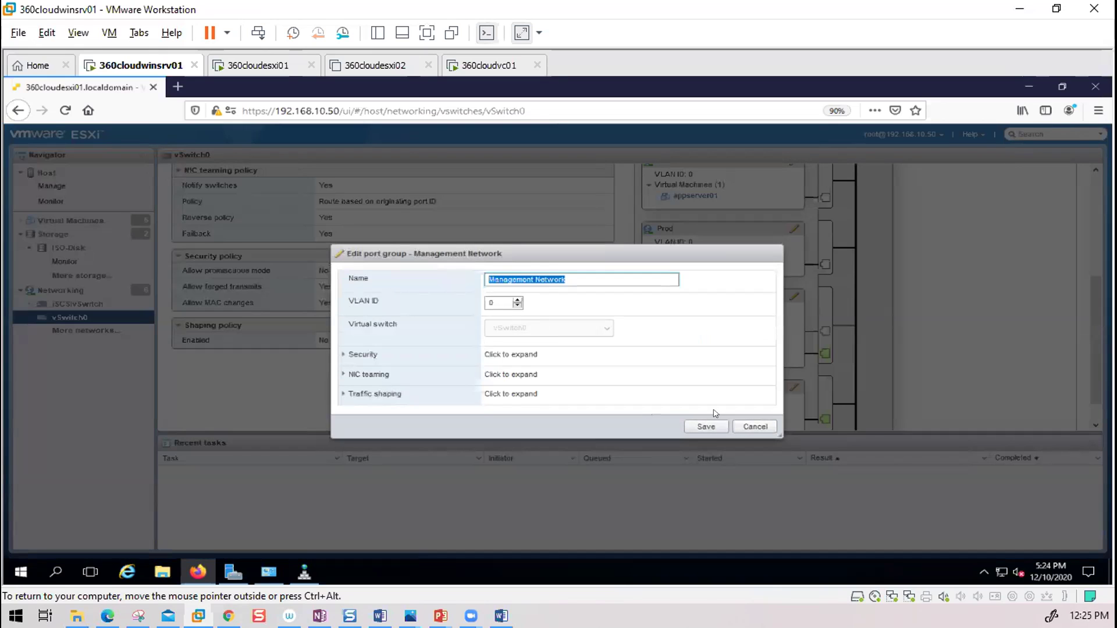
click(756, 427)
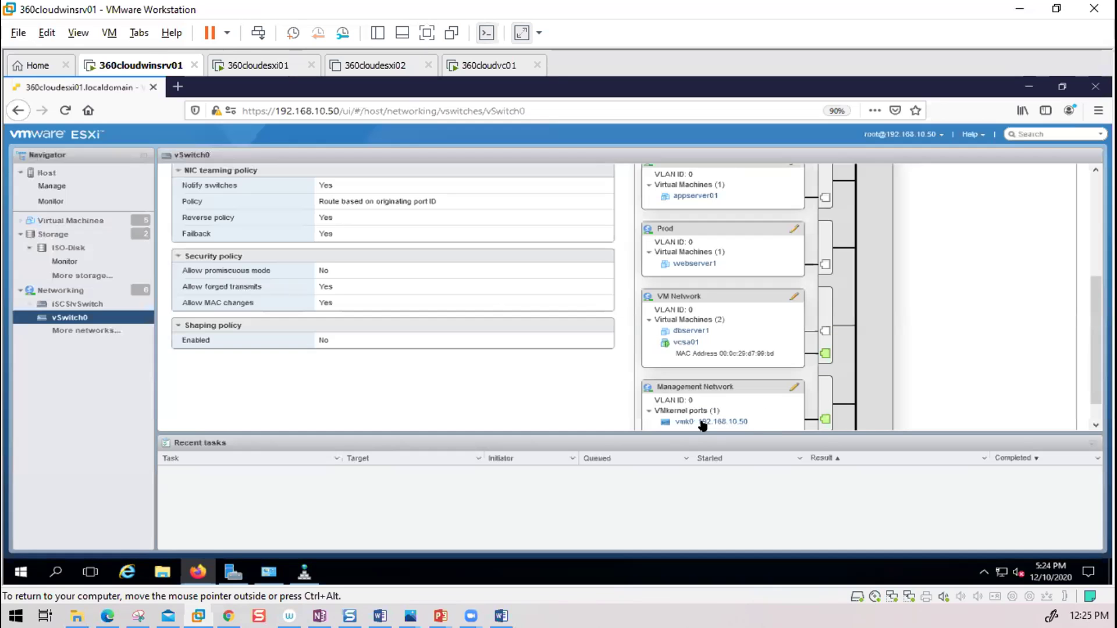
Open the vmk0 VMkernel port of the Management Network and examine its services, highlighting vMotion, vSAN and Management
click(702, 425)
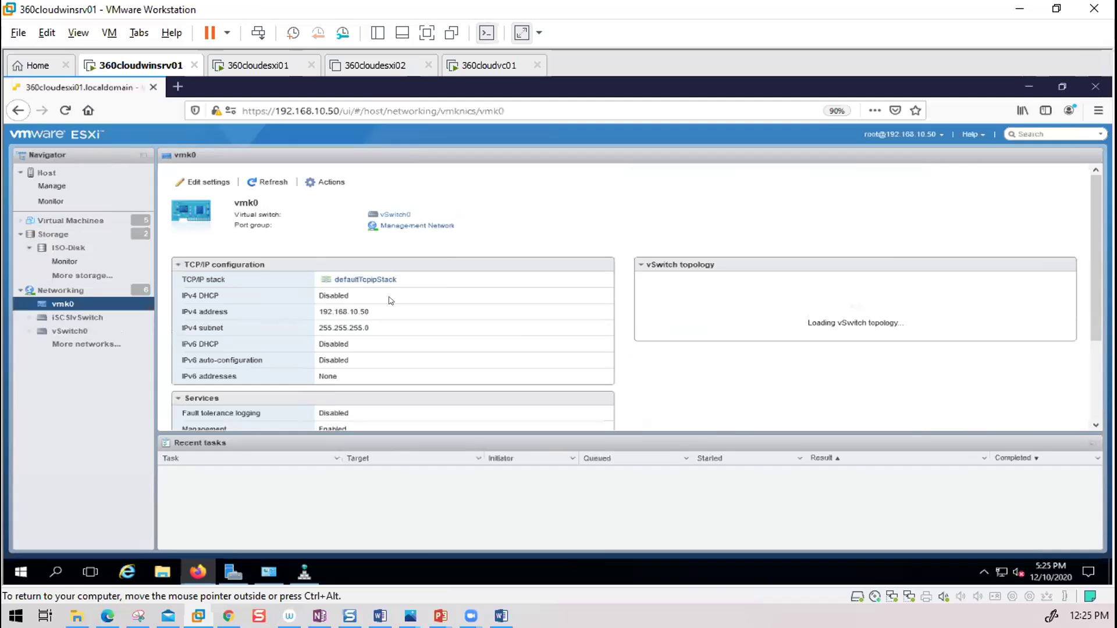
scroll(389, 302, down, 3)
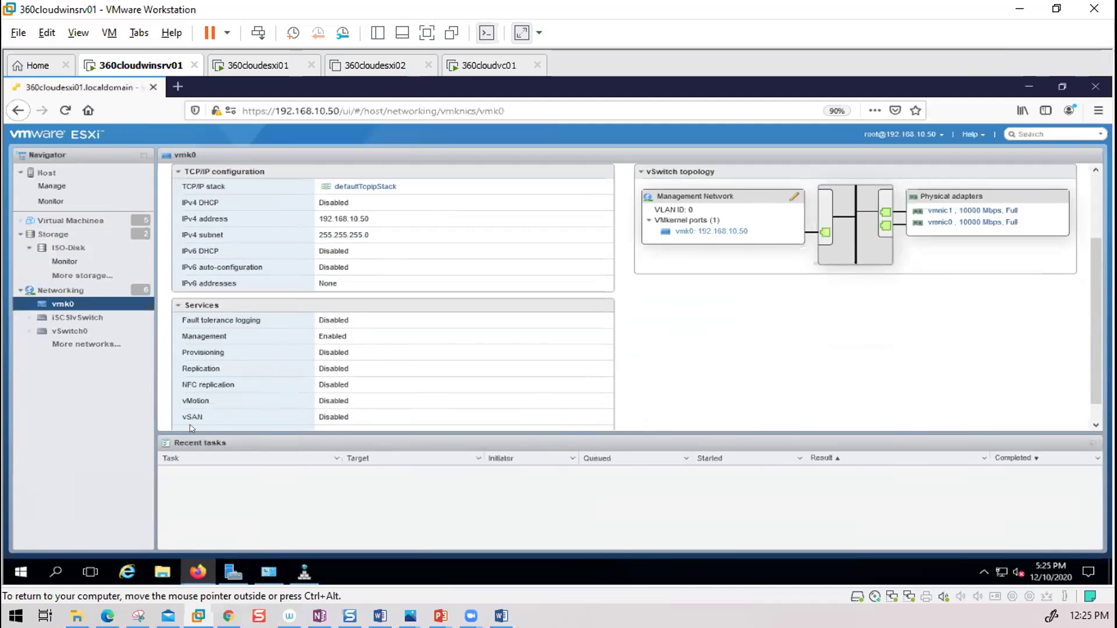
double_click(193, 399)
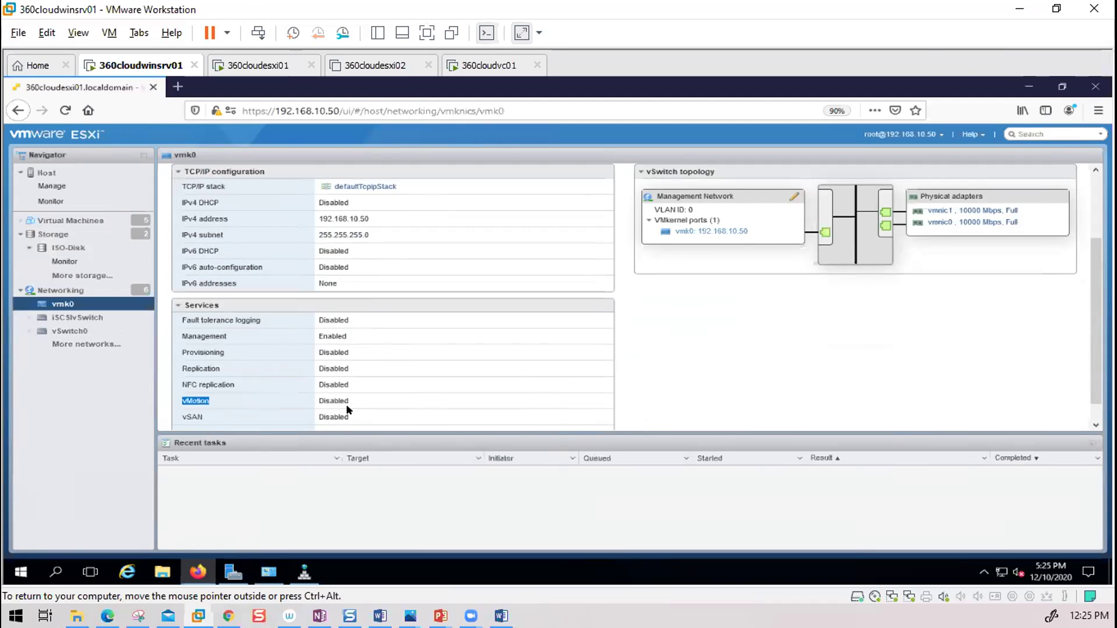
scroll(261, 401, down, 1)
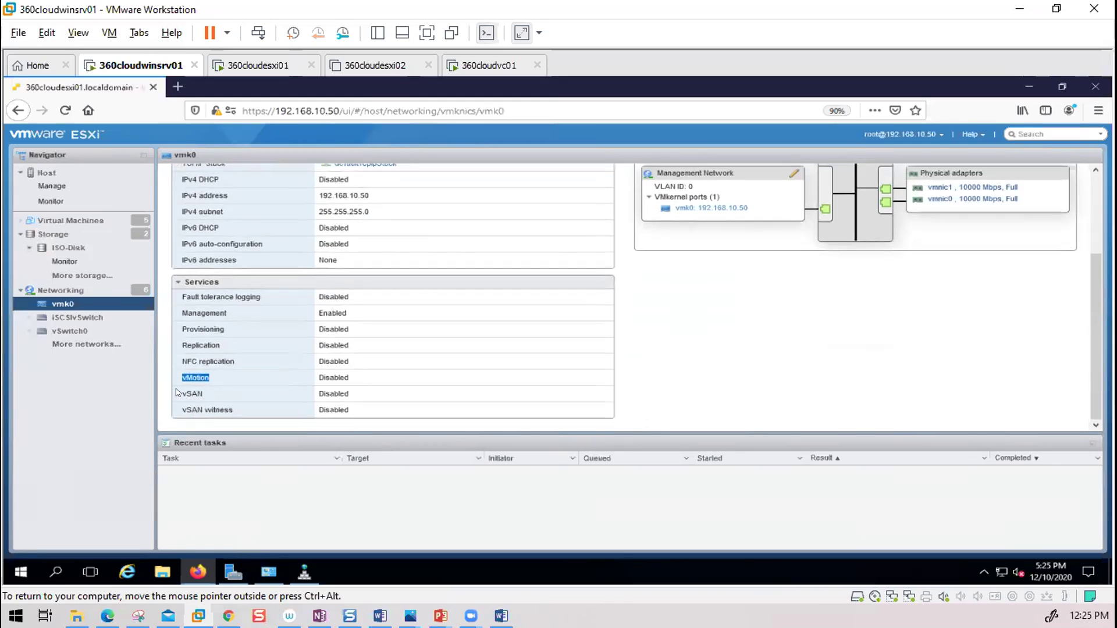
drag(182, 394, 221, 392)
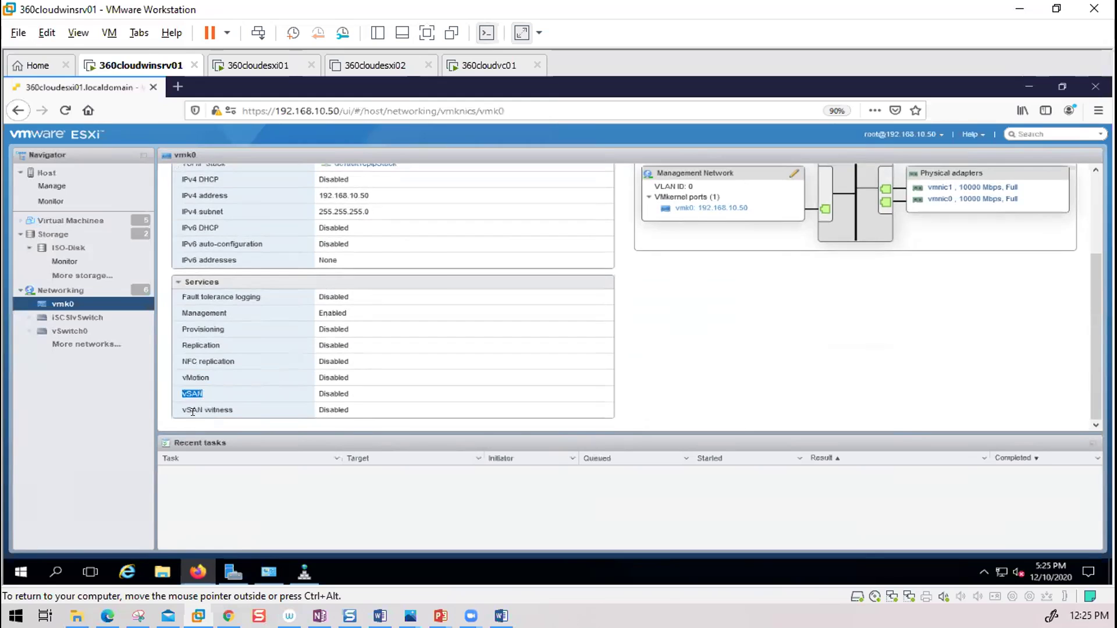
click(204, 375)
double_click(194, 312)
click(193, 313)
double_click(195, 377)
Open the edit settings of vmk0 and cancel them without changes
scroll(349, 360, up, 3)
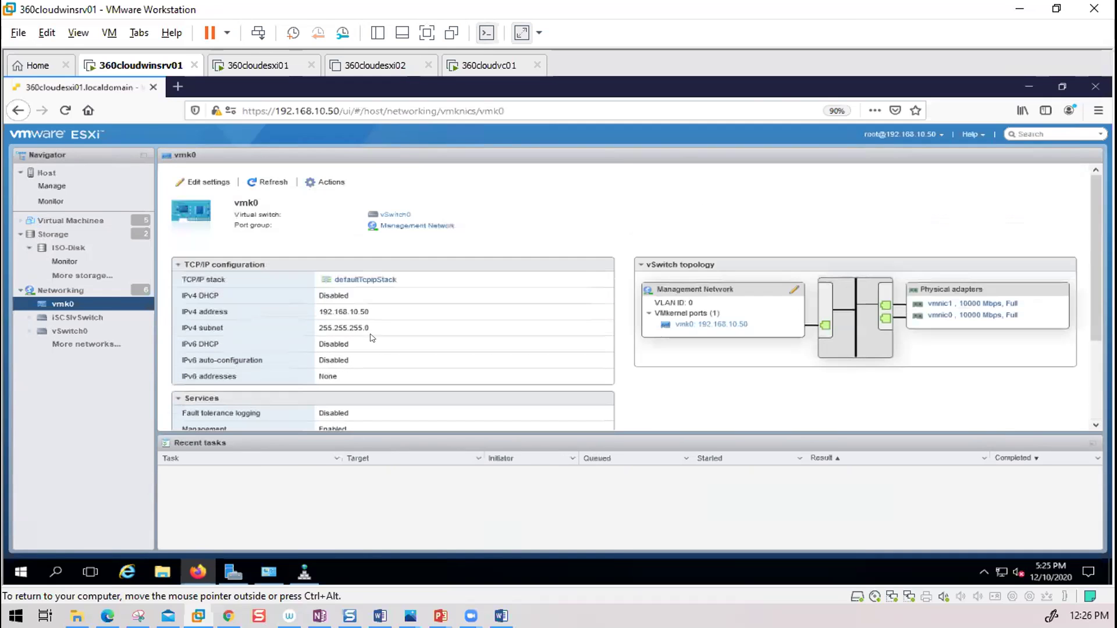
click(205, 181)
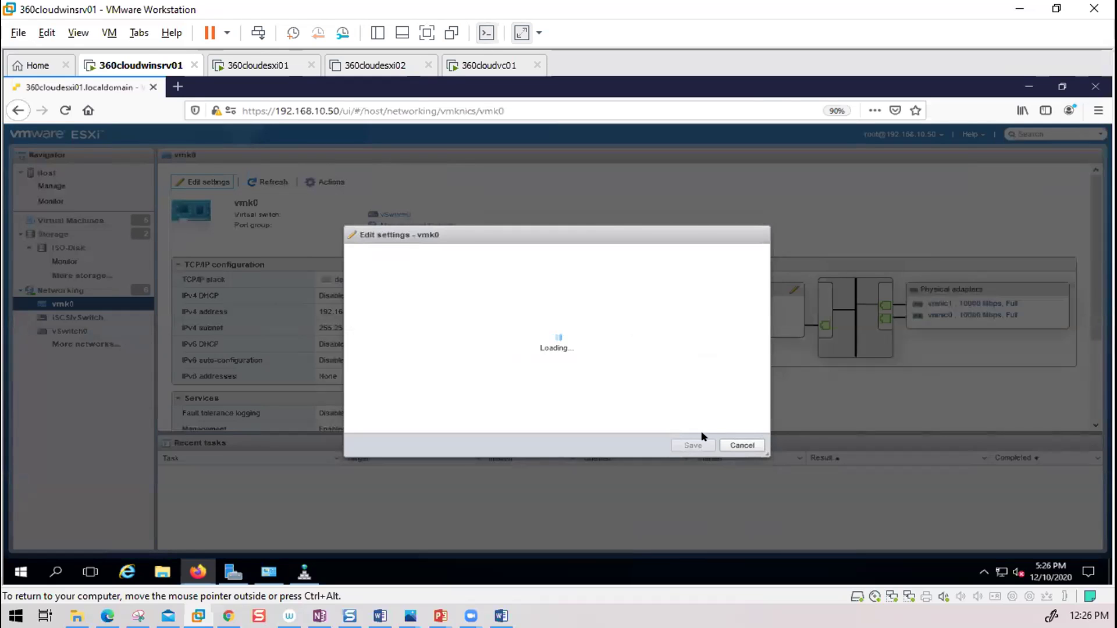
click(742, 445)
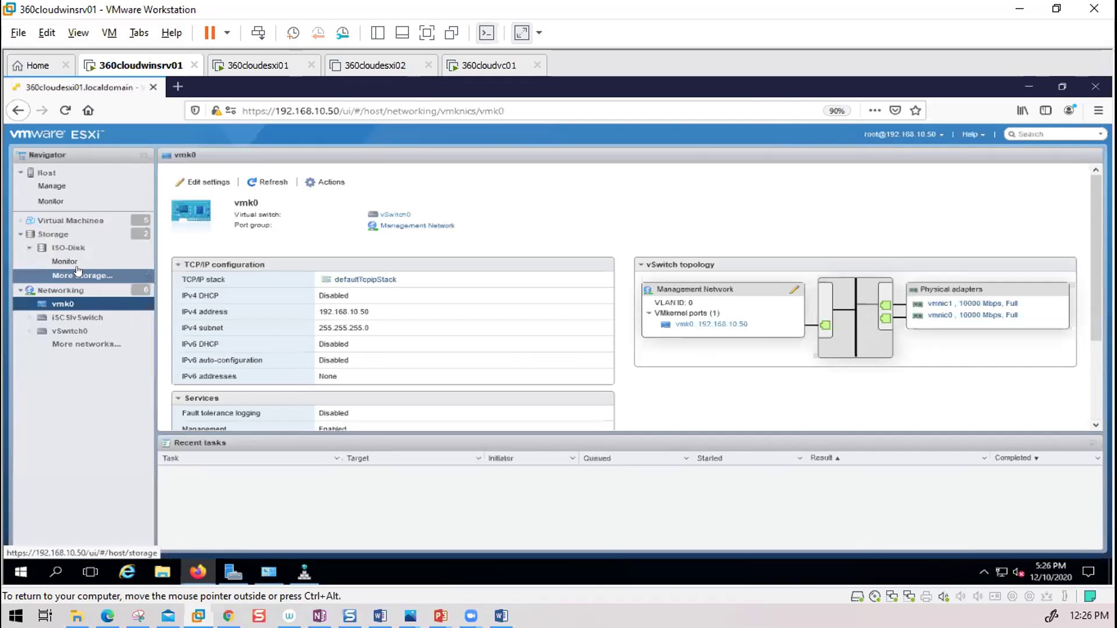
Return to the vSwitch0 topology, reopen vmk0 from the Management Network port group and review its services
click(74, 331)
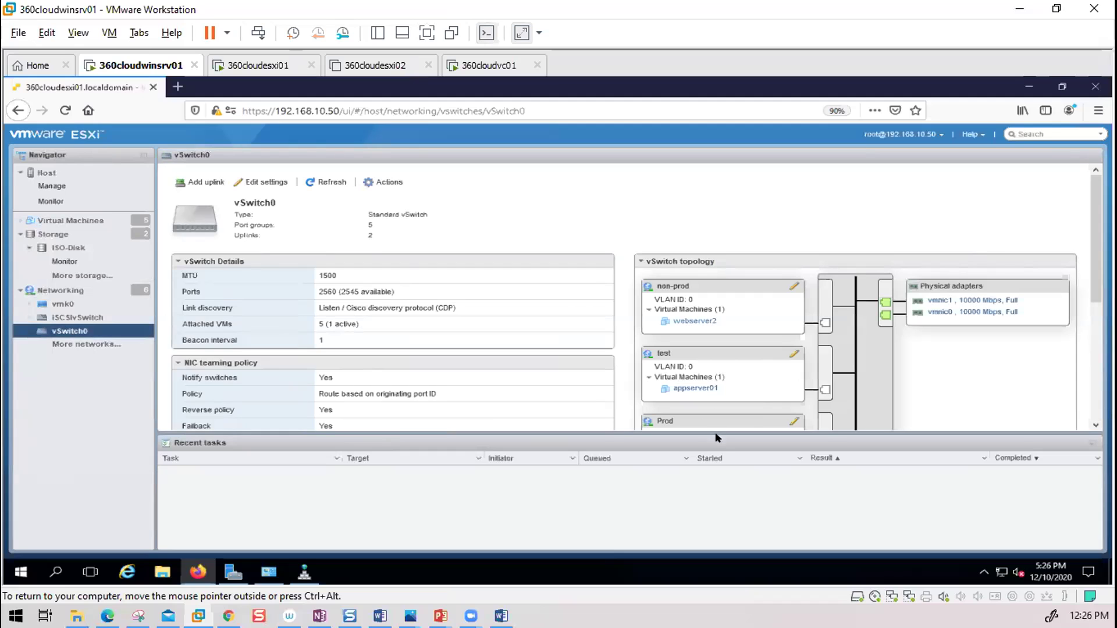
scroll(797, 361, down, 1)
scroll(796, 361, down, 4)
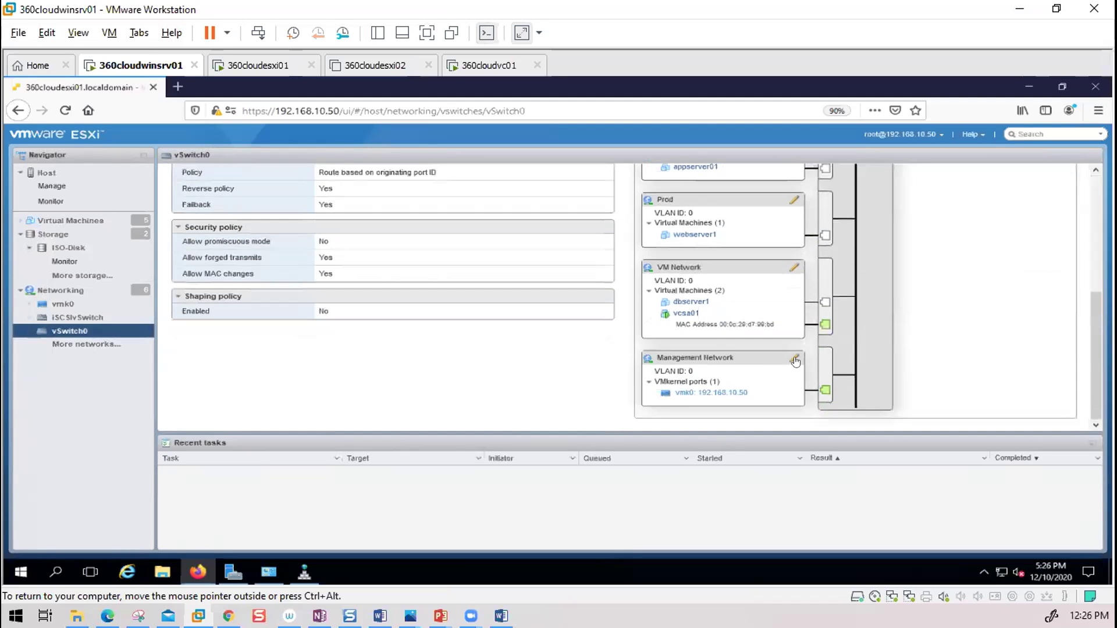
click(705, 396)
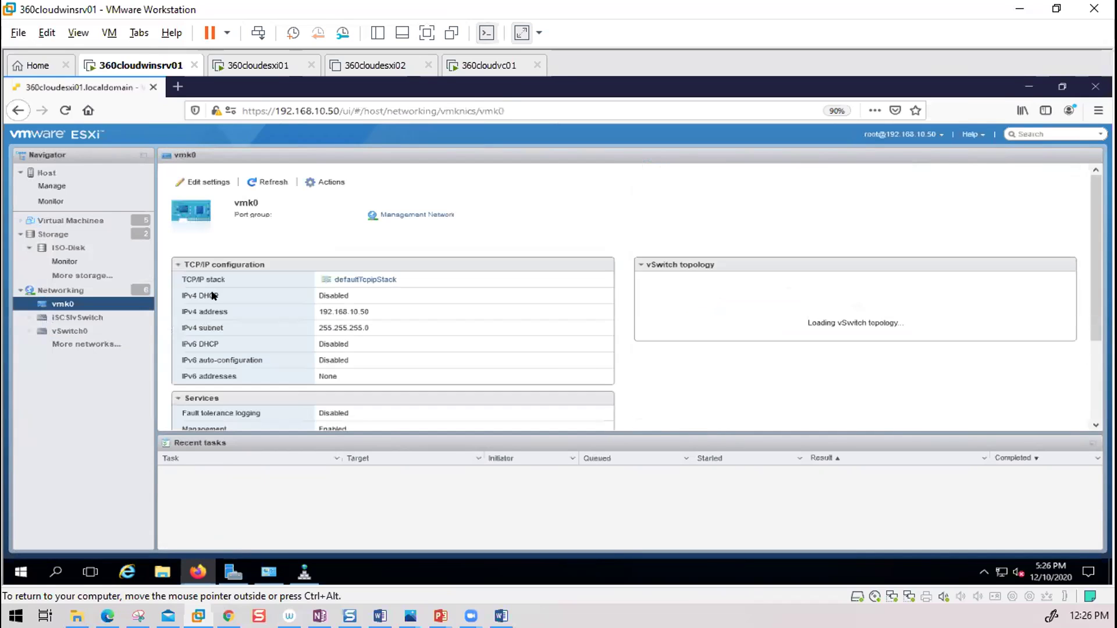
scroll(271, 325, down, 3)
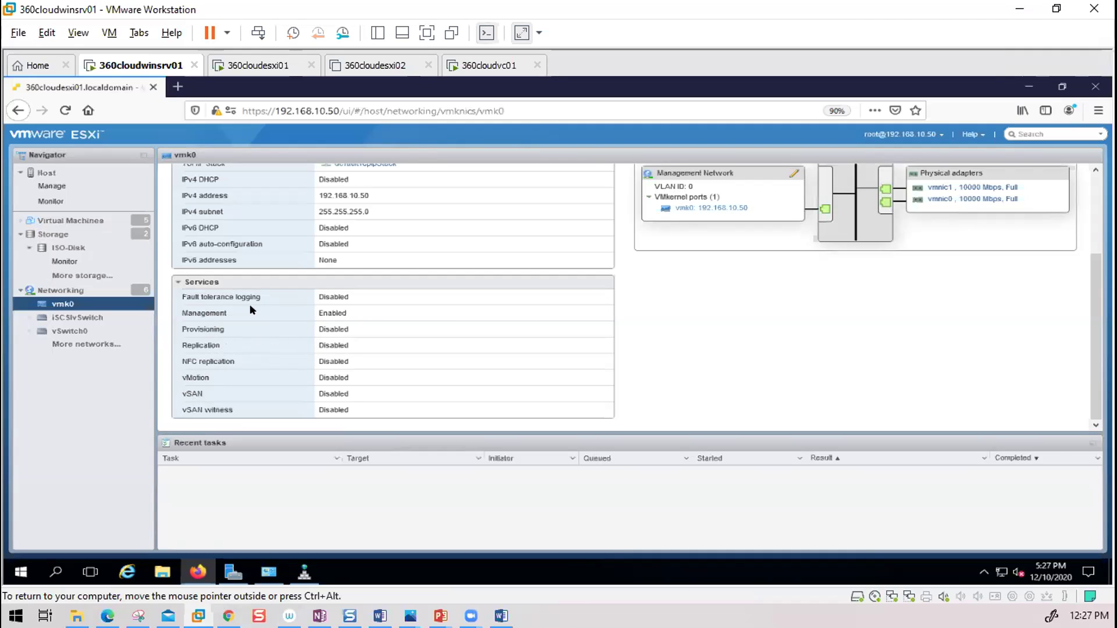
Enable the vMotion service on vmk0 alongside Management, leave fault tolerance logging off, and save the settings
scroll(257, 327, up, 3)
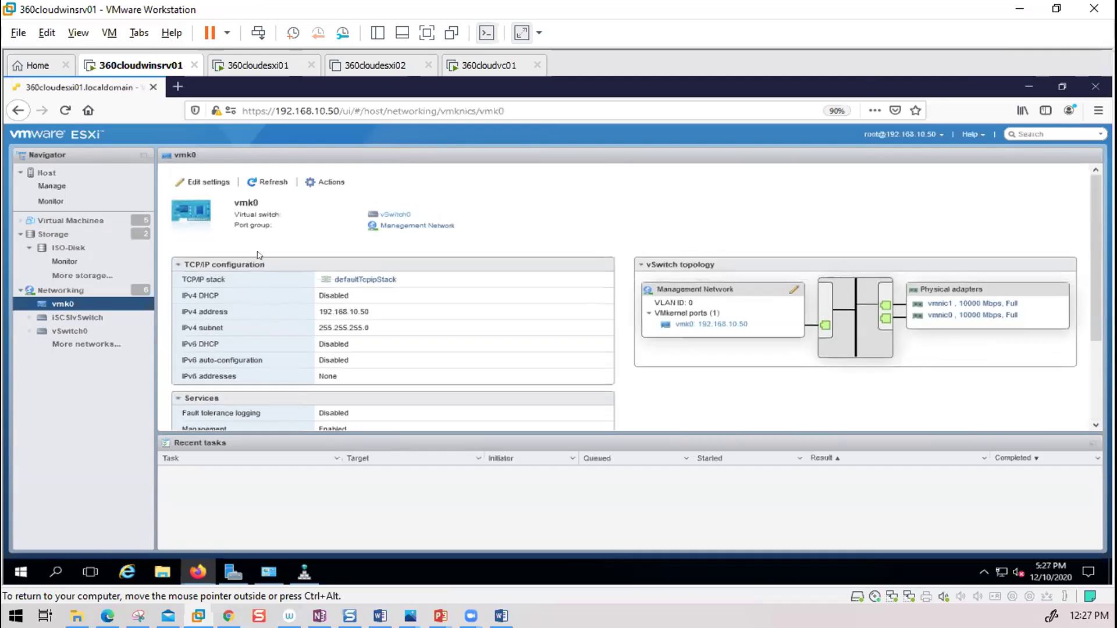
click(208, 183)
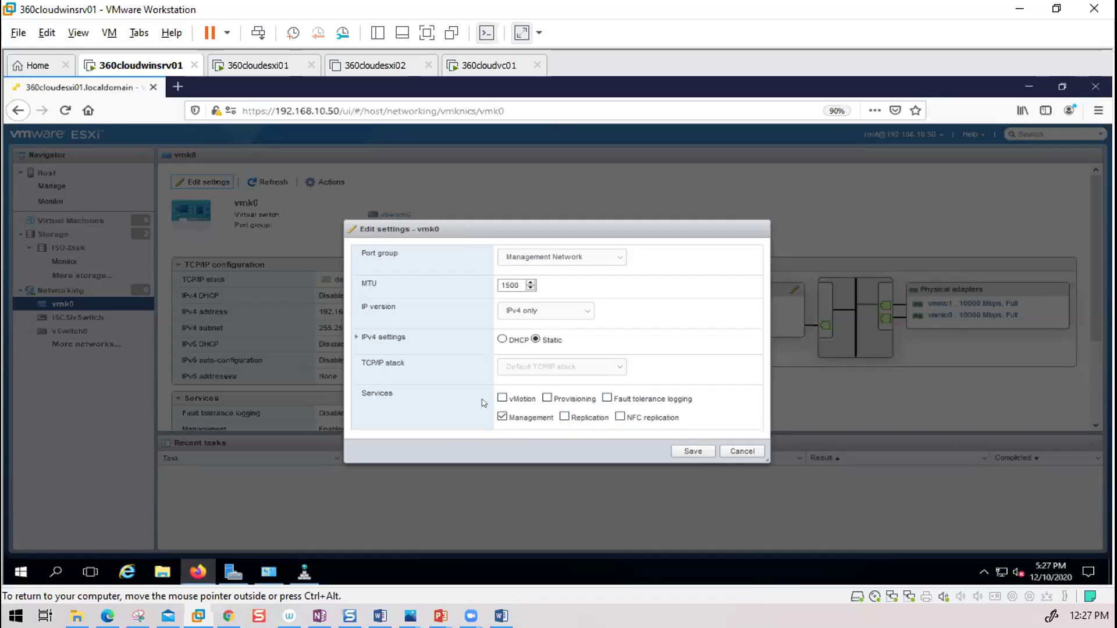
click(502, 398)
click(608, 399)
click(607, 398)
click(691, 451)
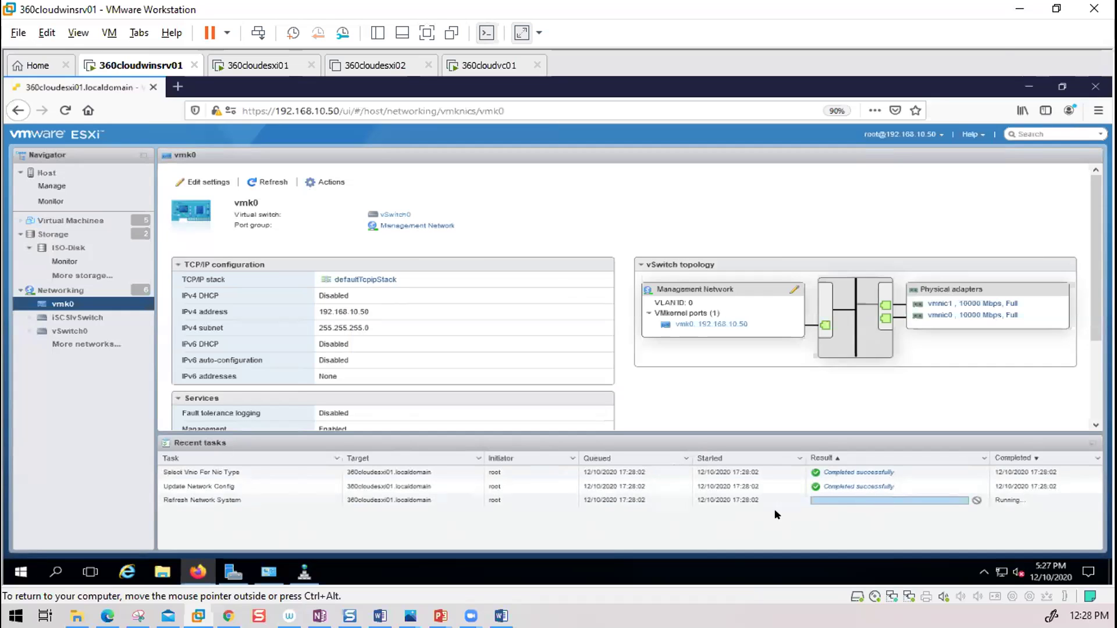
Refresh the vmk0 details and check the status of its services
scroll(433, 335, down, 2)
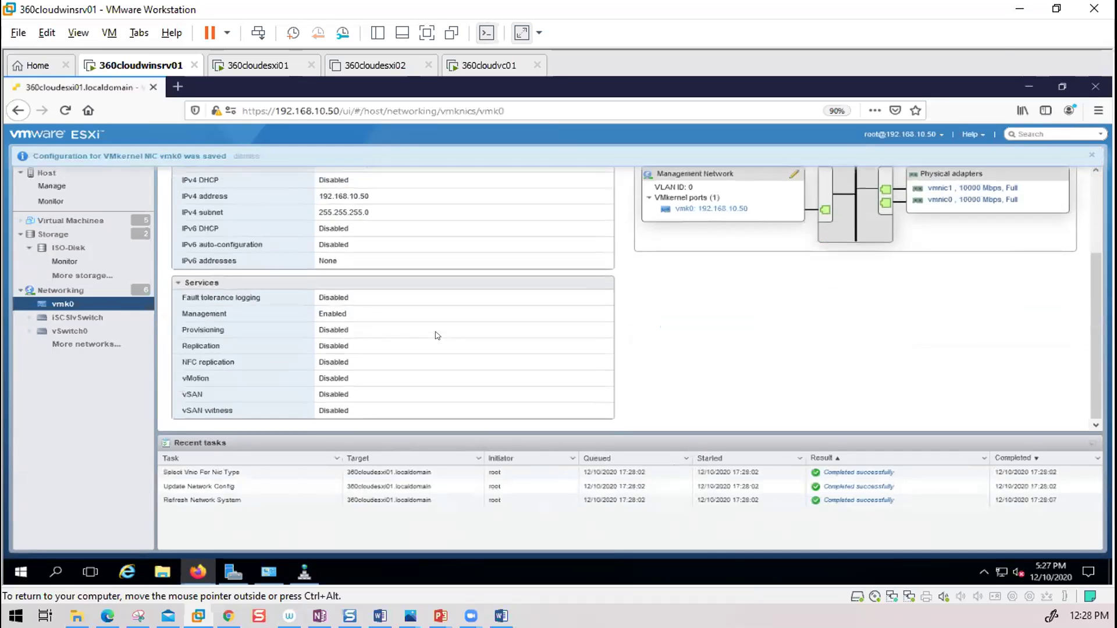
scroll(518, 324, up, 2)
click(260, 182)
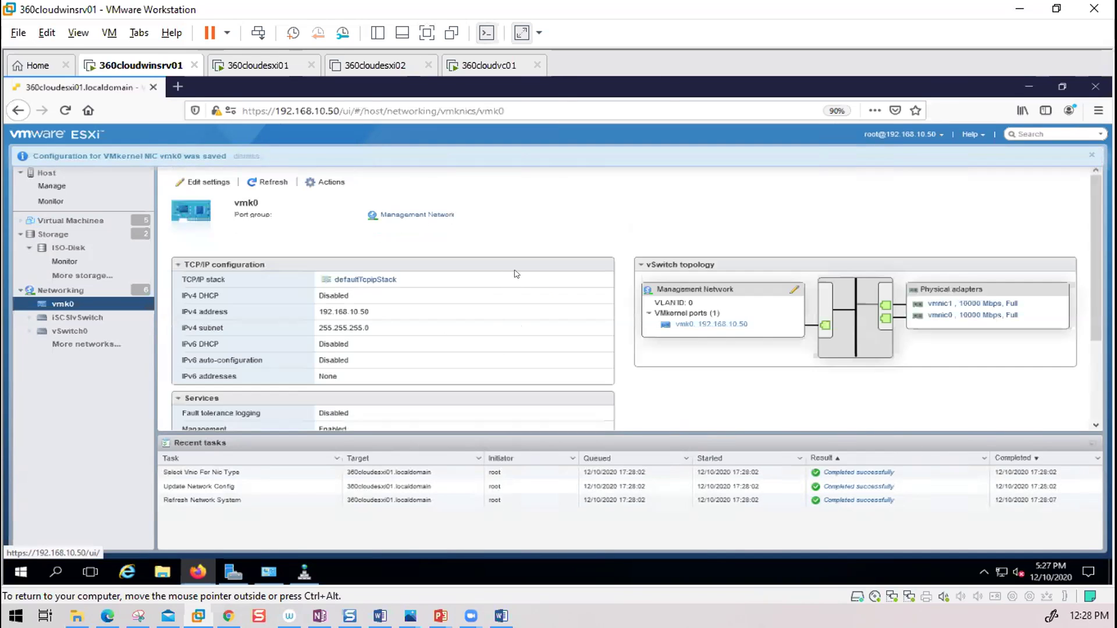
scroll(505, 280, down, 2)
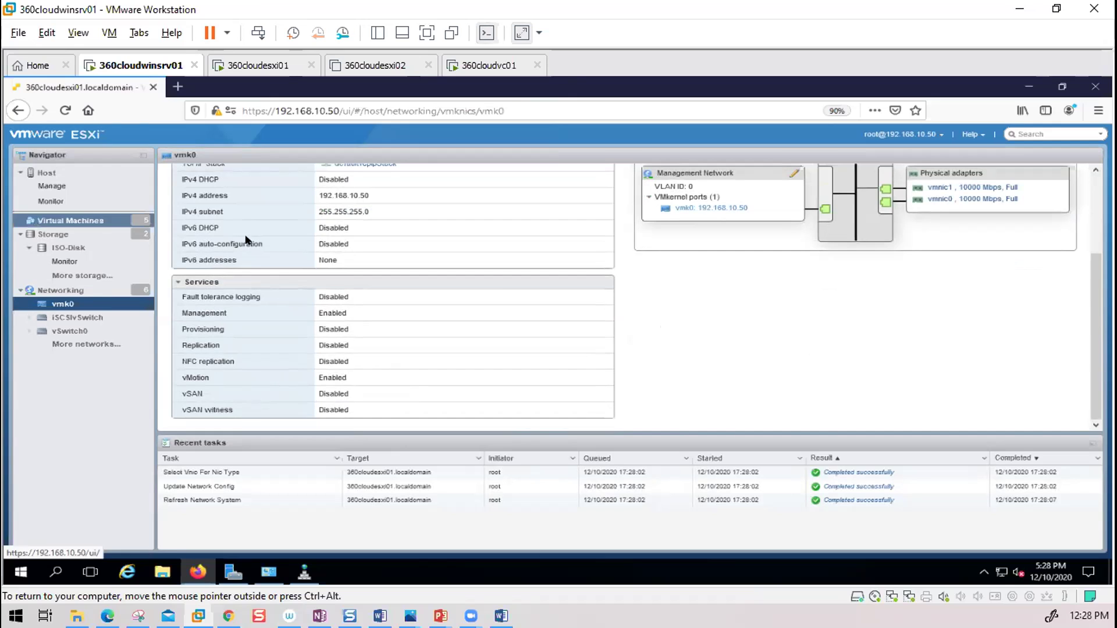
Open vSwitch0 from the virtual switches, examine its Management Network port group, and glance at the 360cloudesxi01 console
click(60, 292)
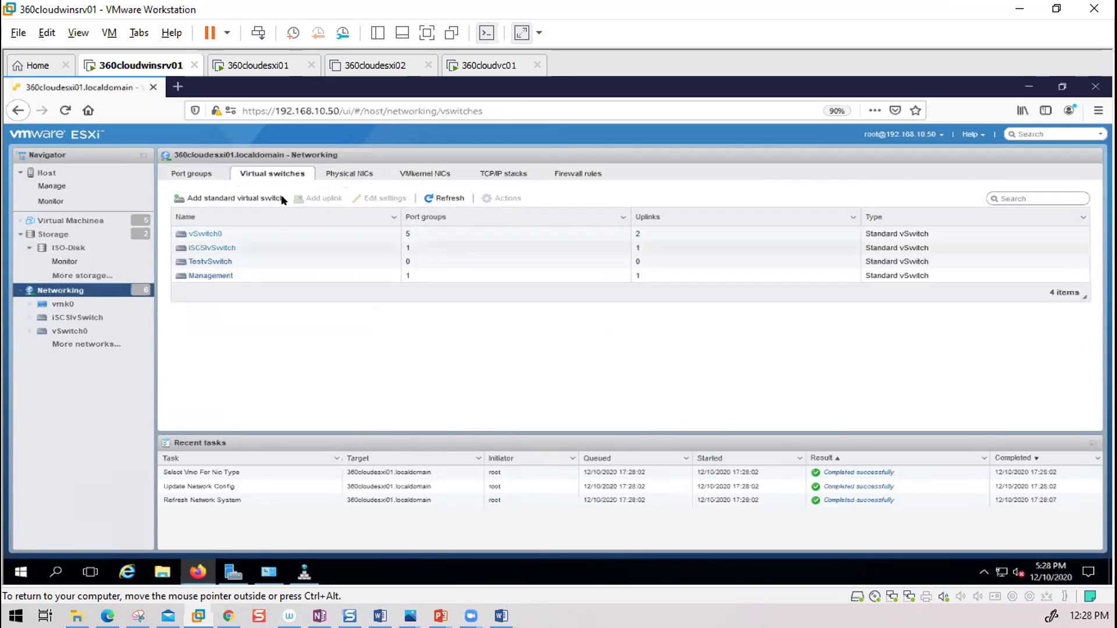
click(204, 234)
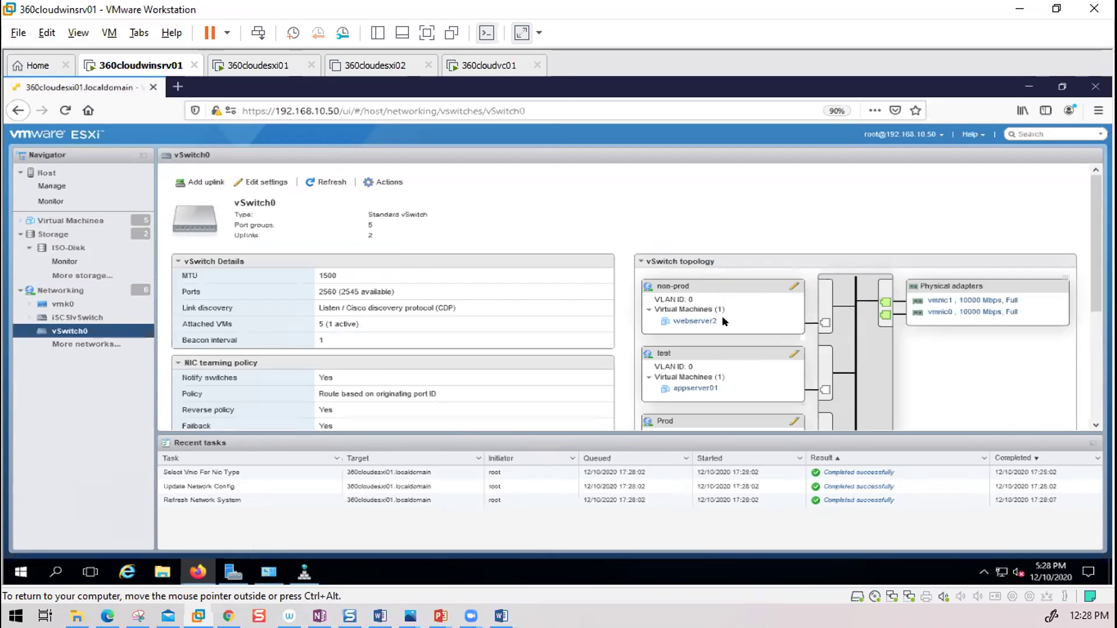
scroll(722, 315, down, 4)
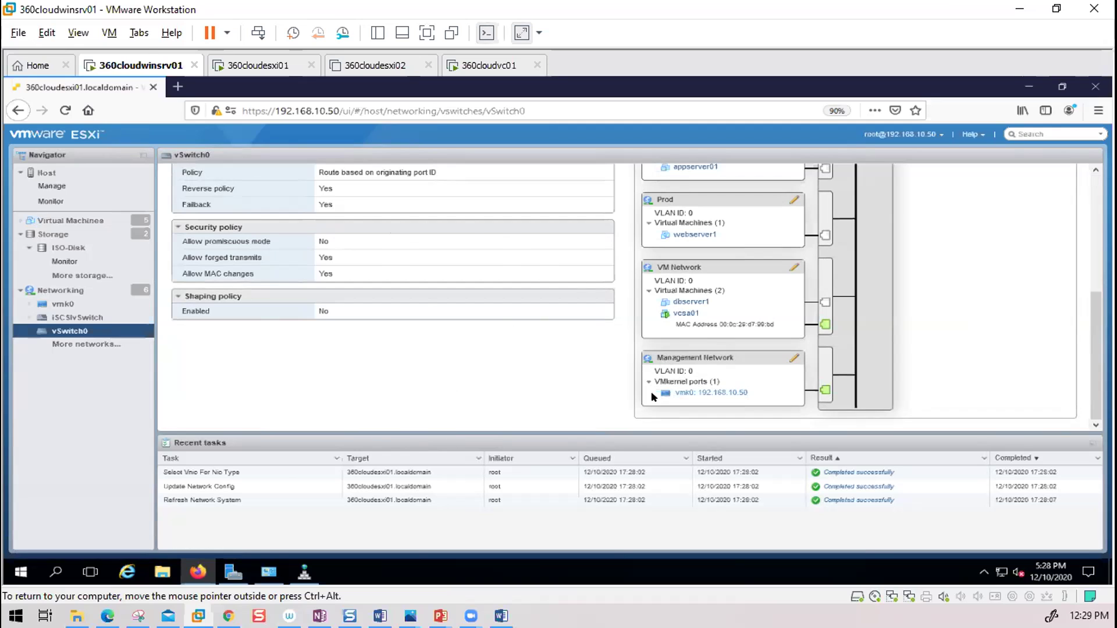
click(261, 66)
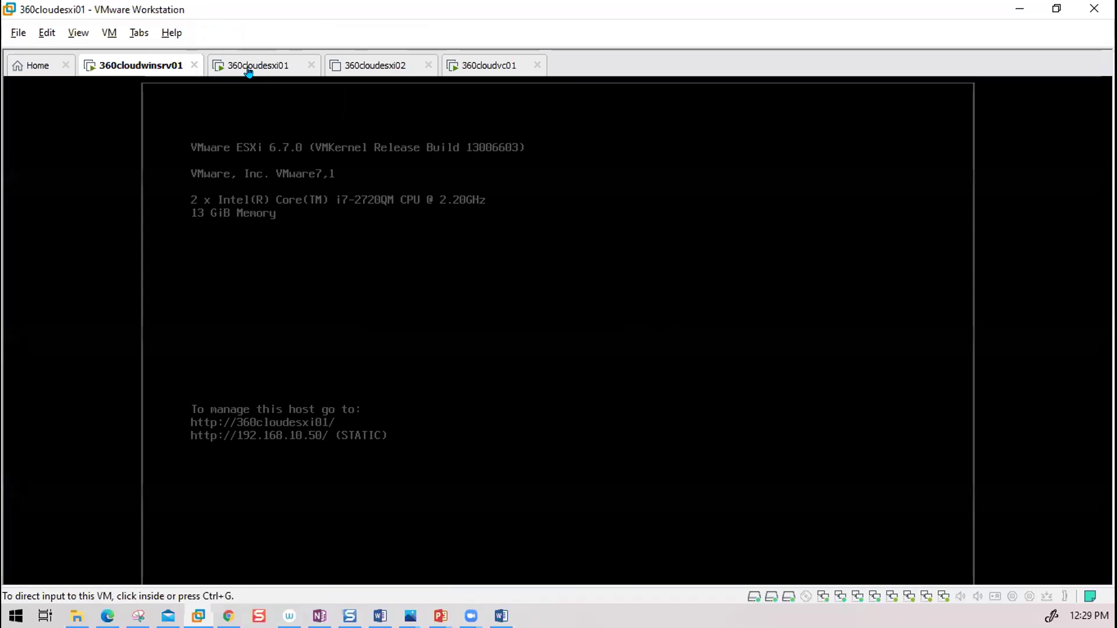
click(151, 67)
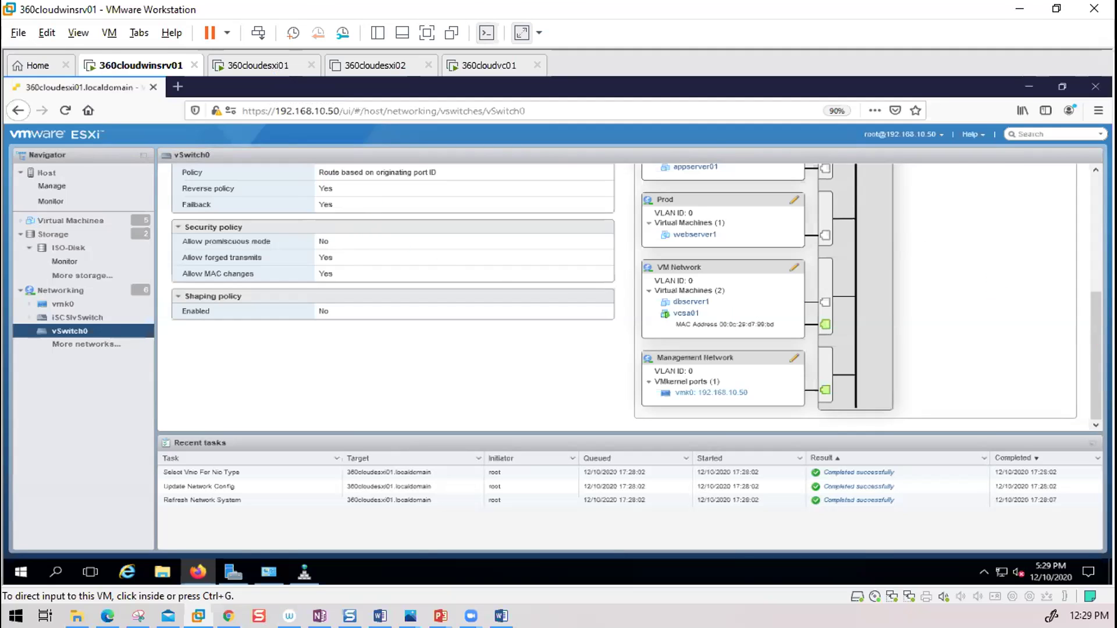
Review vSwitch0's port groups and physical adapters in the topology, checking the 360cloudesxi01 console once more
drag(1093, 345, 1090, 208)
scroll(1088, 208, up, 3)
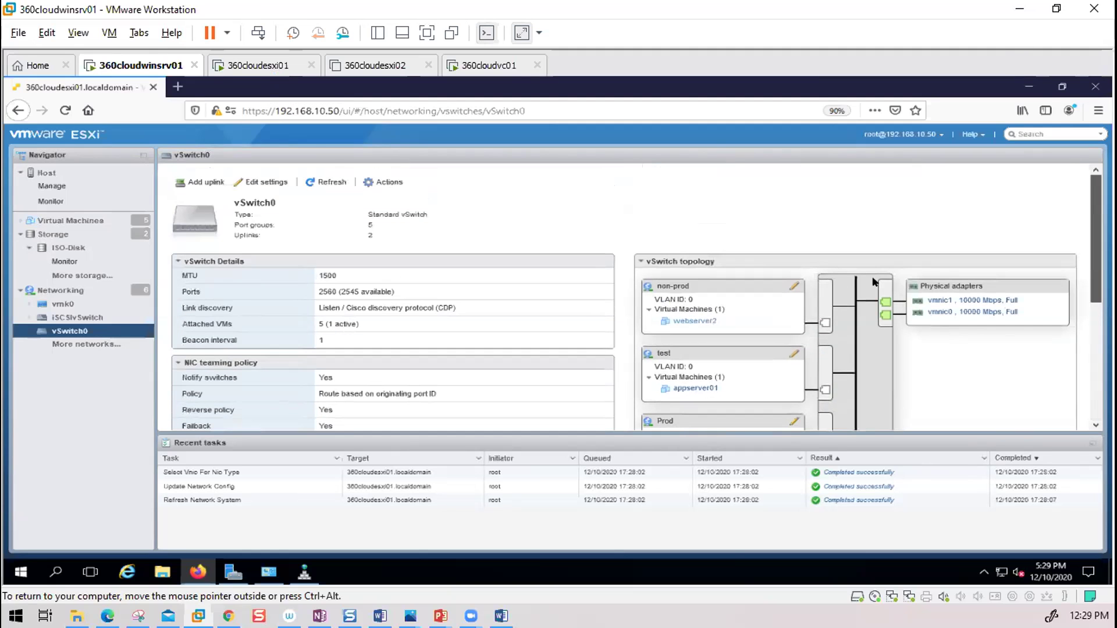
scroll(1090, 301, down, 5)
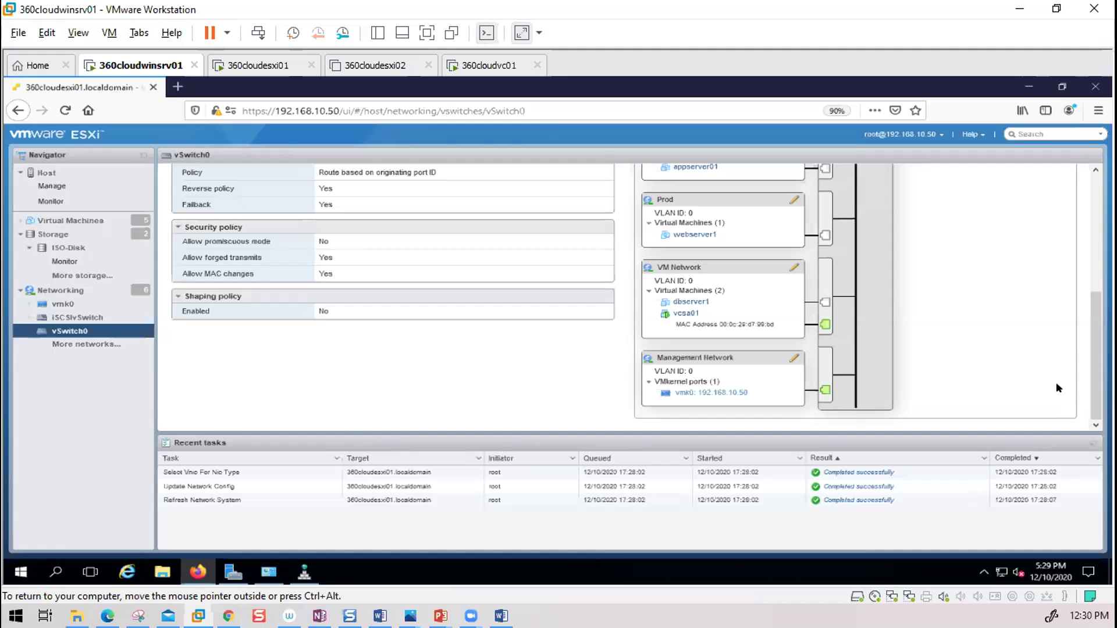
click(256, 64)
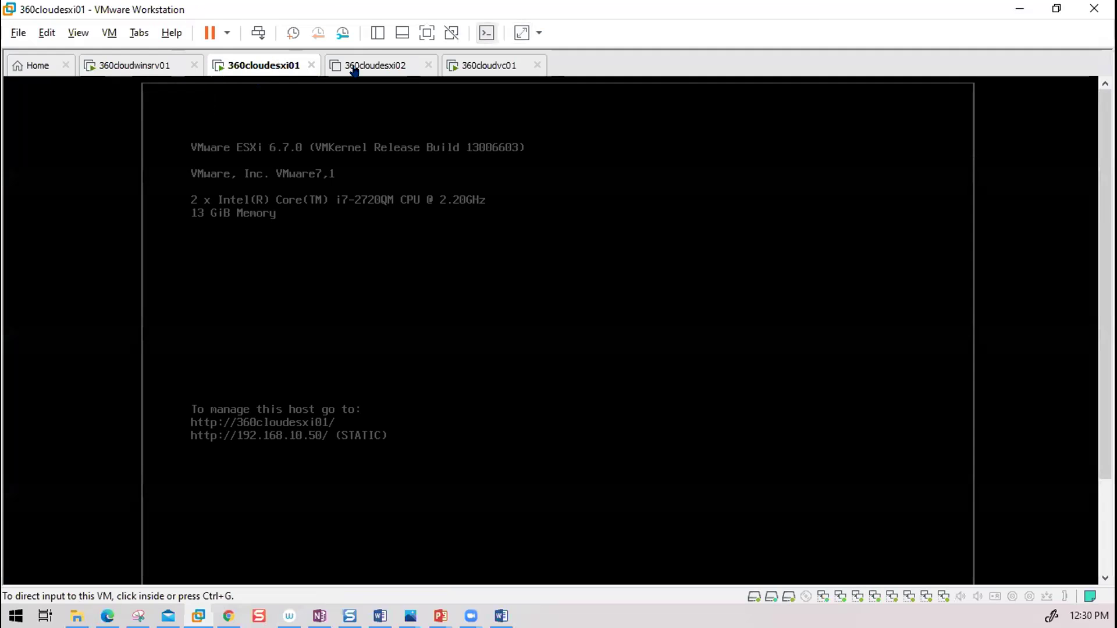
click(142, 64)
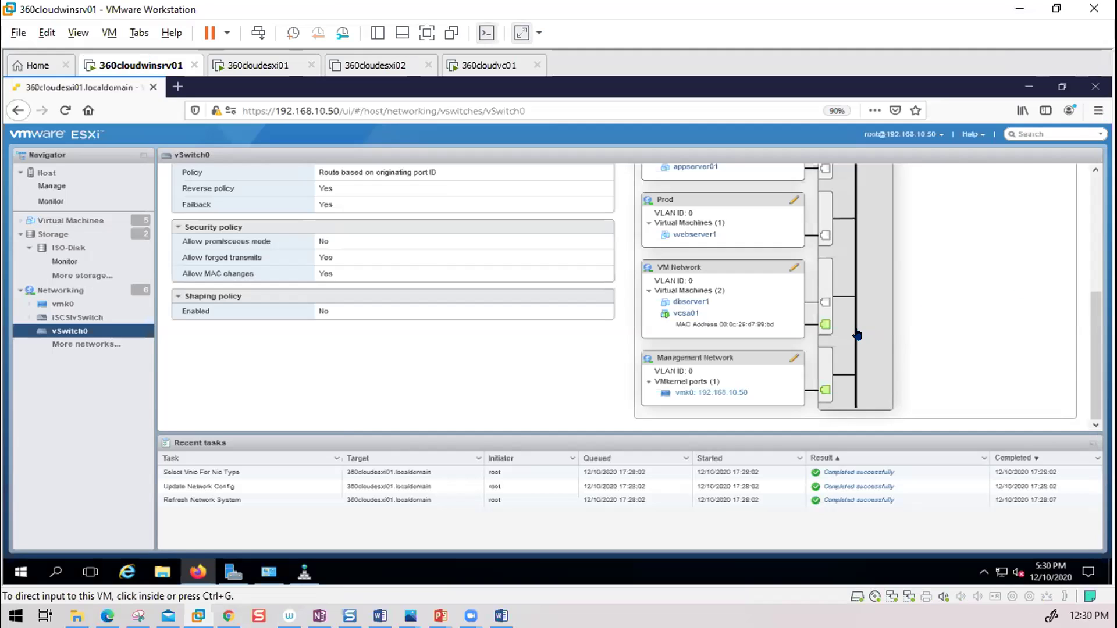
drag(1096, 330, 1064, 200)
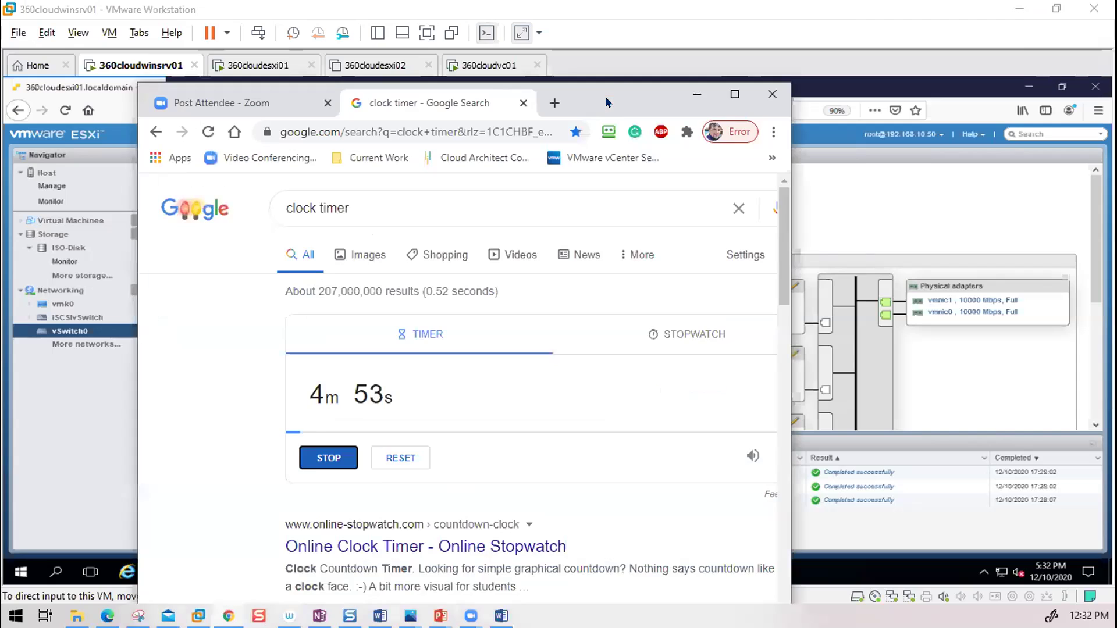
Show the browser's clock timer full size for the break, and hide the browser to return to VMware Workstation
double_click(606, 98)
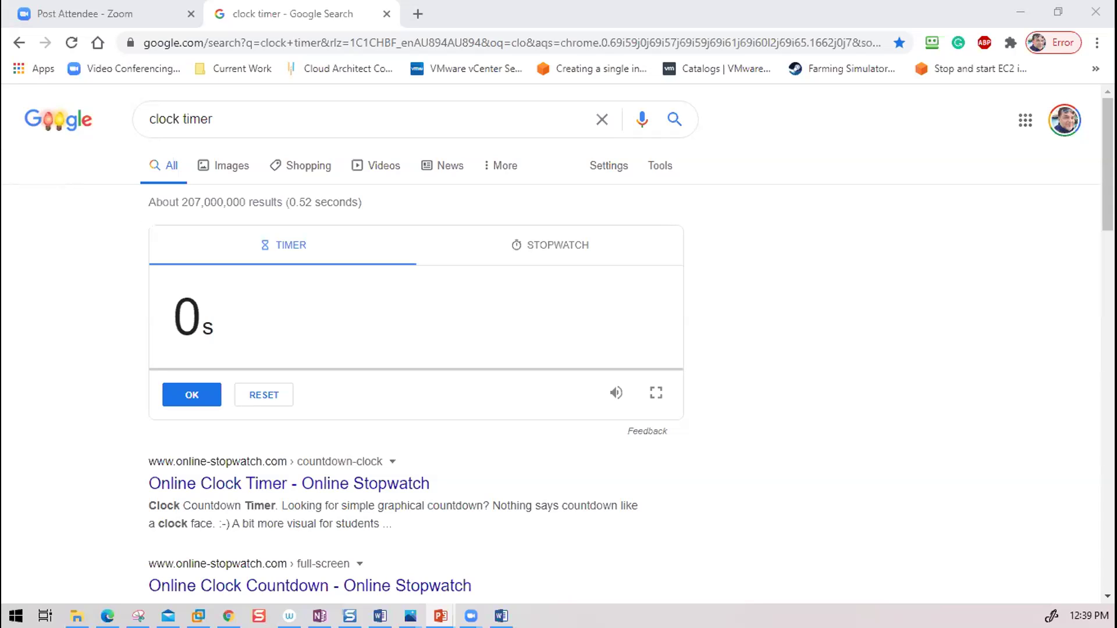
click(1020, 11)
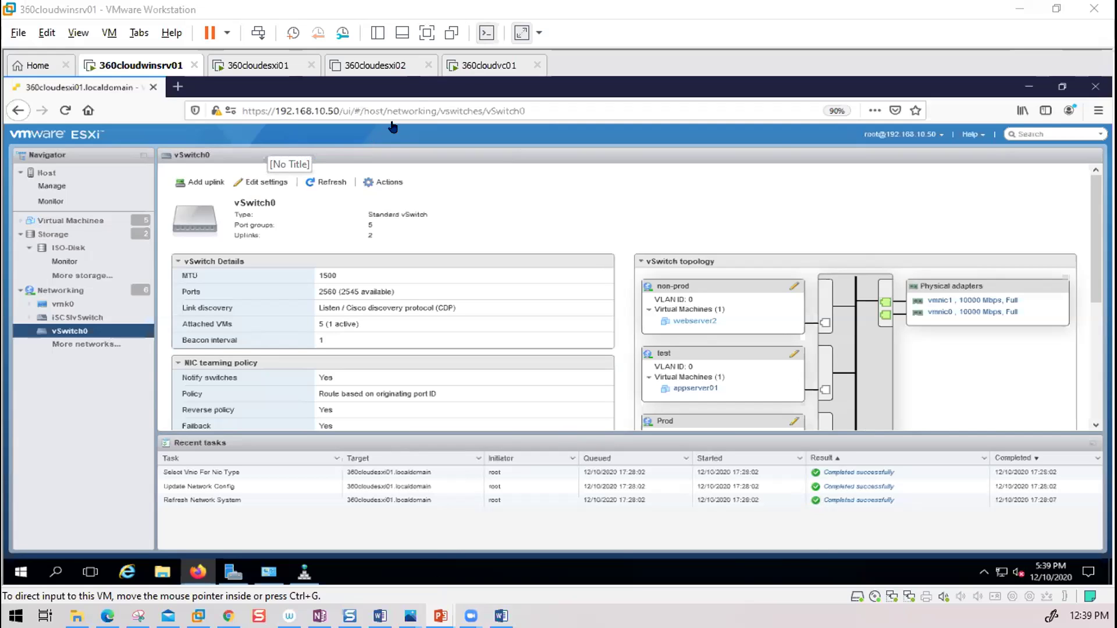
Glance at the 360cloudvc01 machine, return to 360cloudwinsrv01 and hide its browser to reveal the DNS Manager records
click(484, 68)
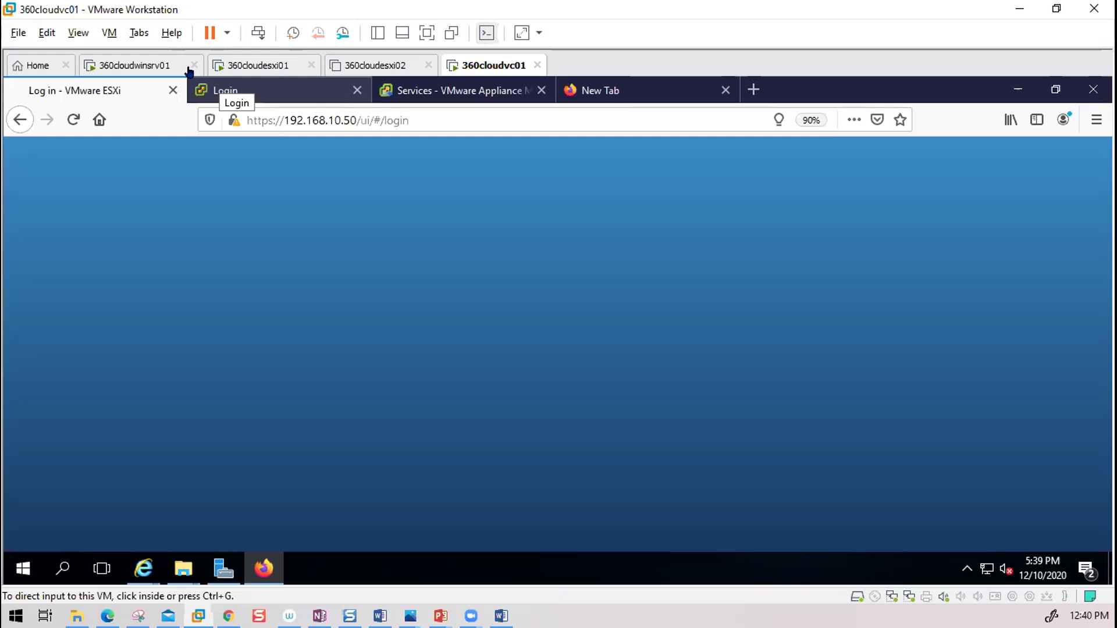
click(149, 64)
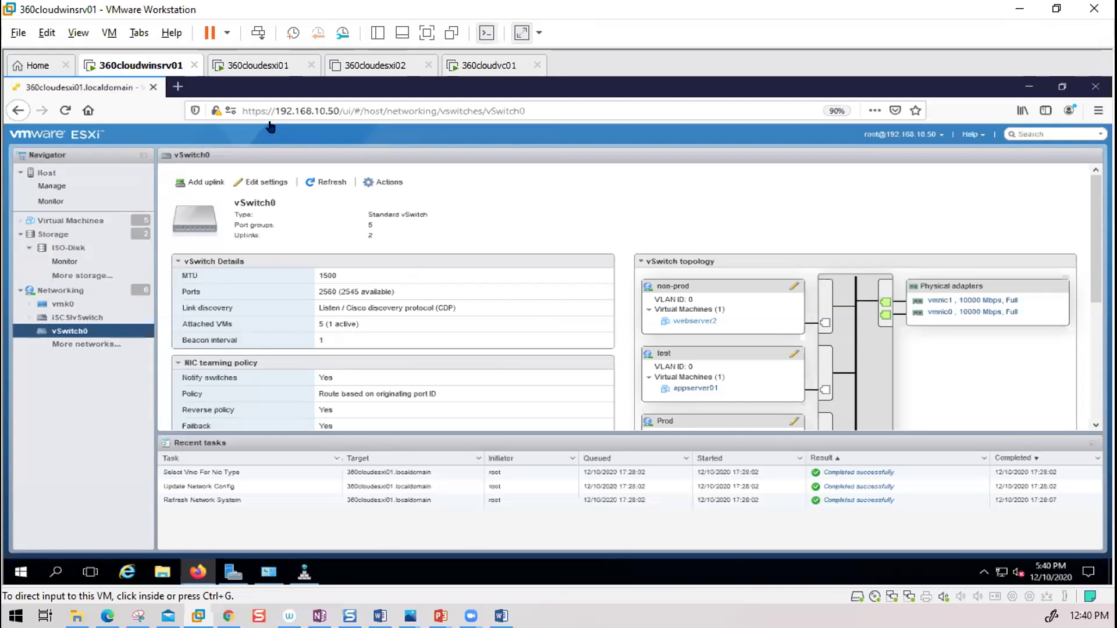
click(1027, 89)
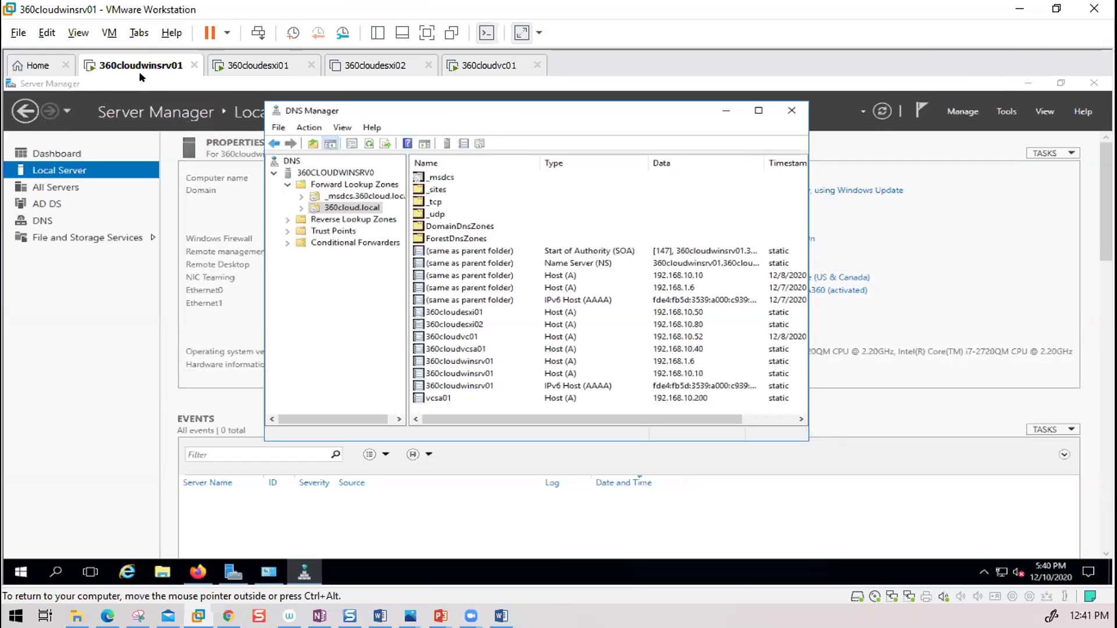
On 360cloudvc01, look at the vCenter appliance management page and bring up the VMware vSphere login page
click(508, 68)
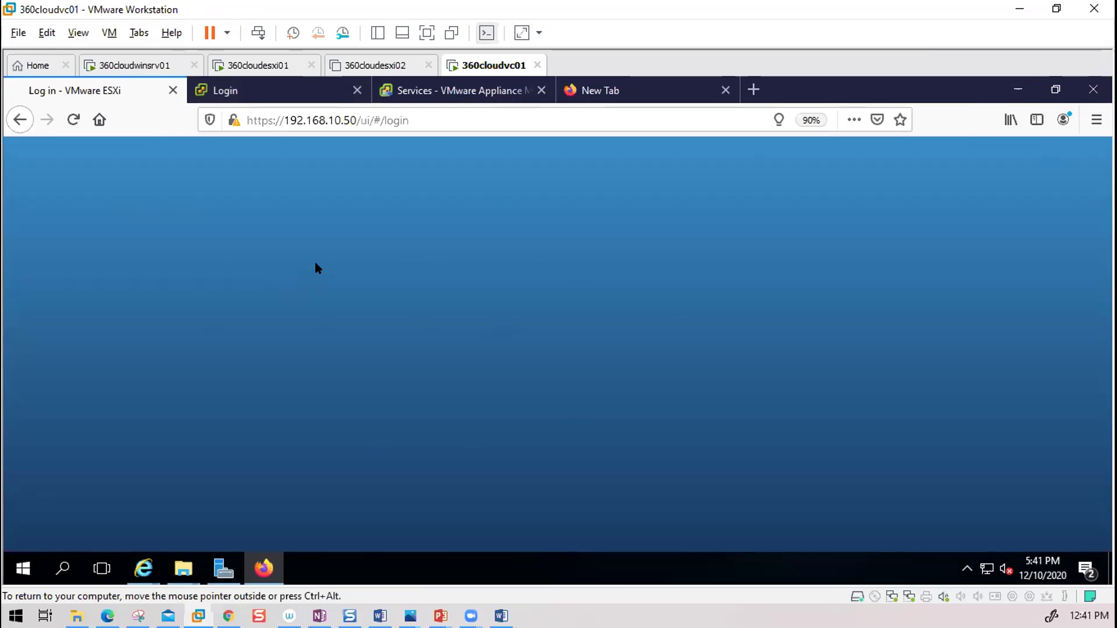
click(302, 92)
click(435, 93)
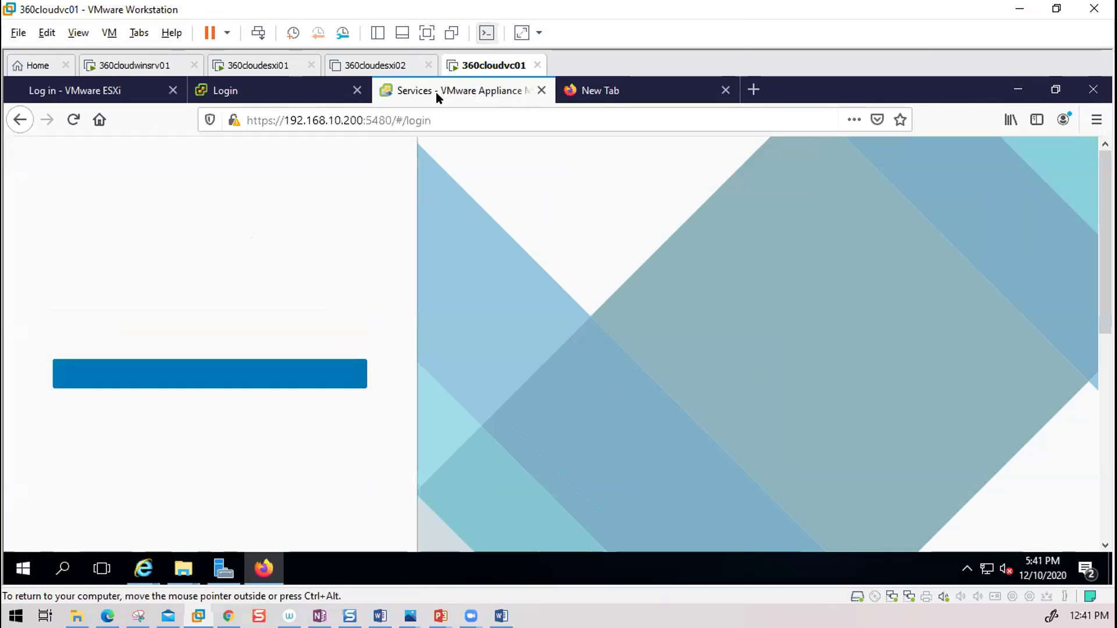
click(293, 91)
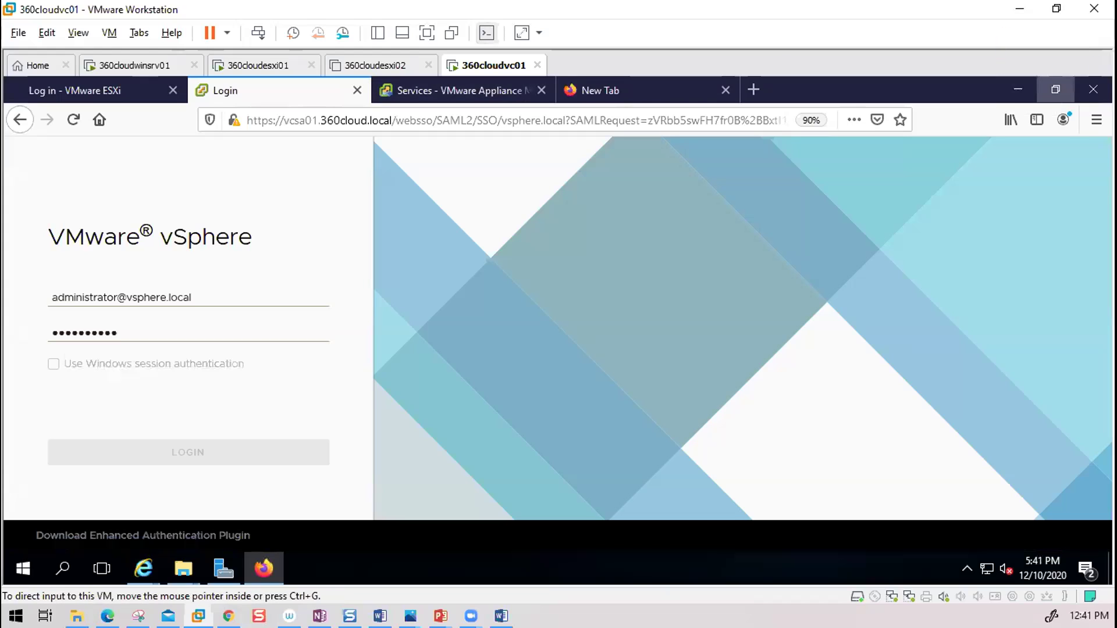
Glance at the PowerPoint whiteboard, switch back to VMware Workstation and bring up the ESXi web client on 360cloudwinsrv01
click(1019, 9)
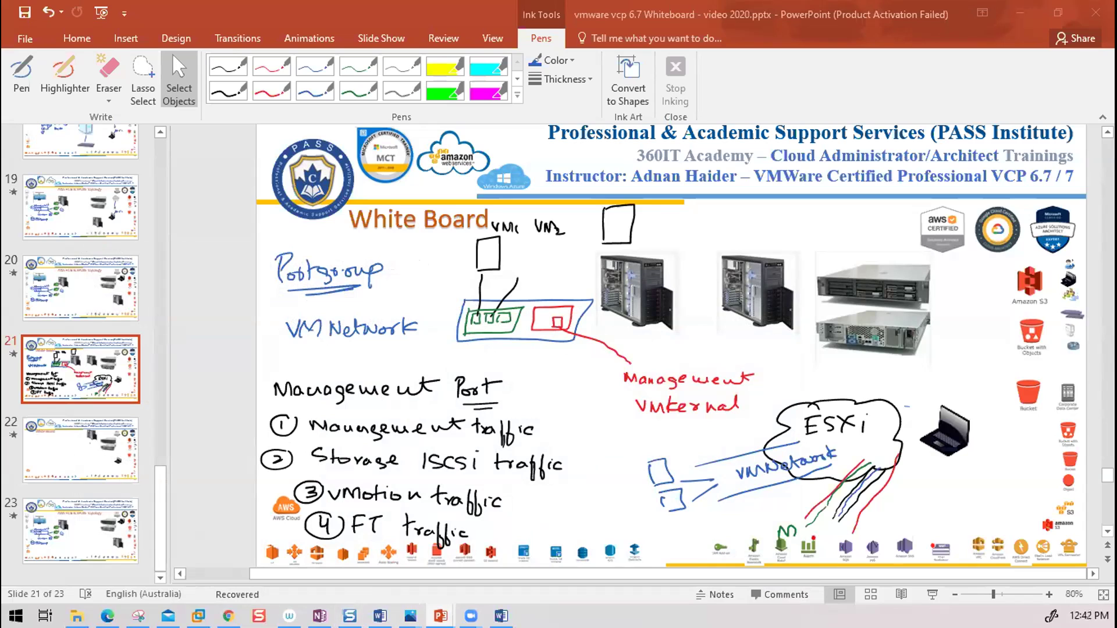
mouse_move(440, 616)
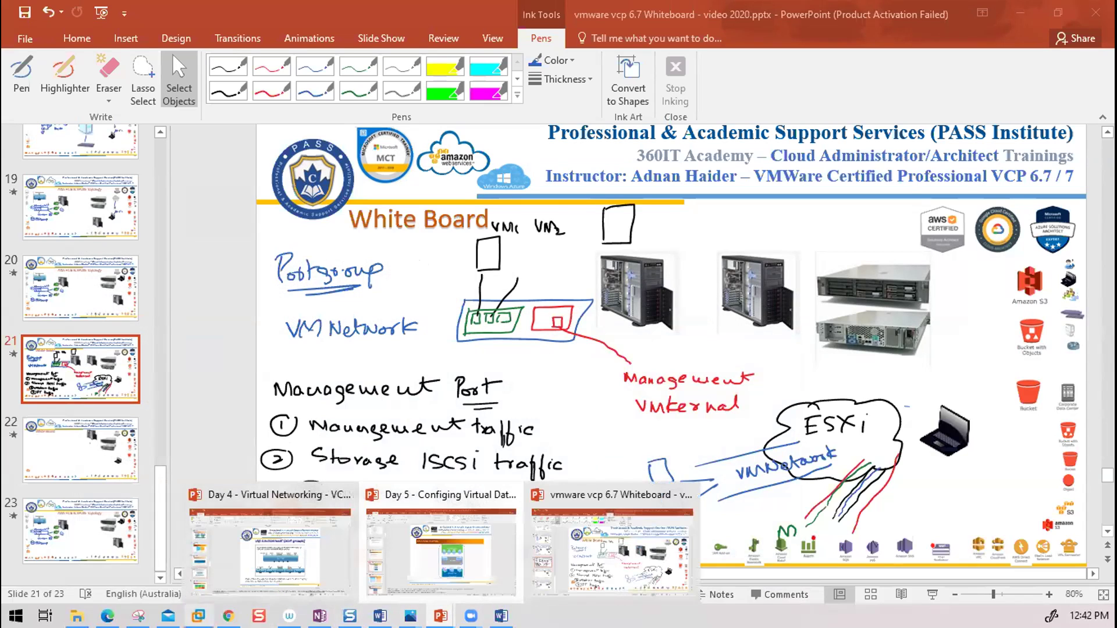
click(198, 616)
click(169, 66)
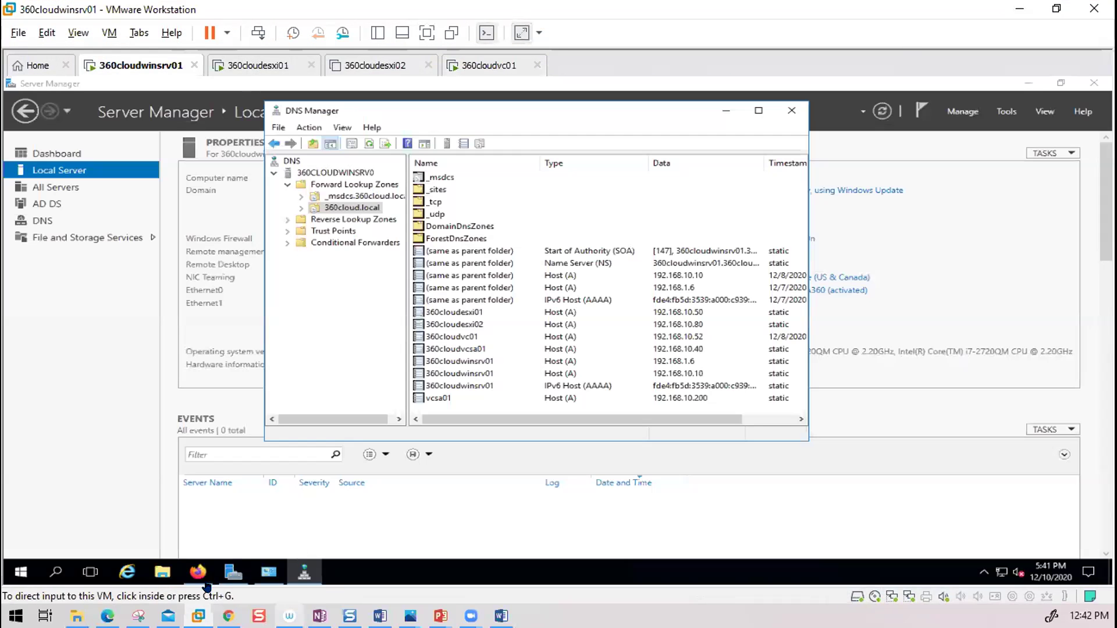
mouse_move(197, 572)
click(253, 528)
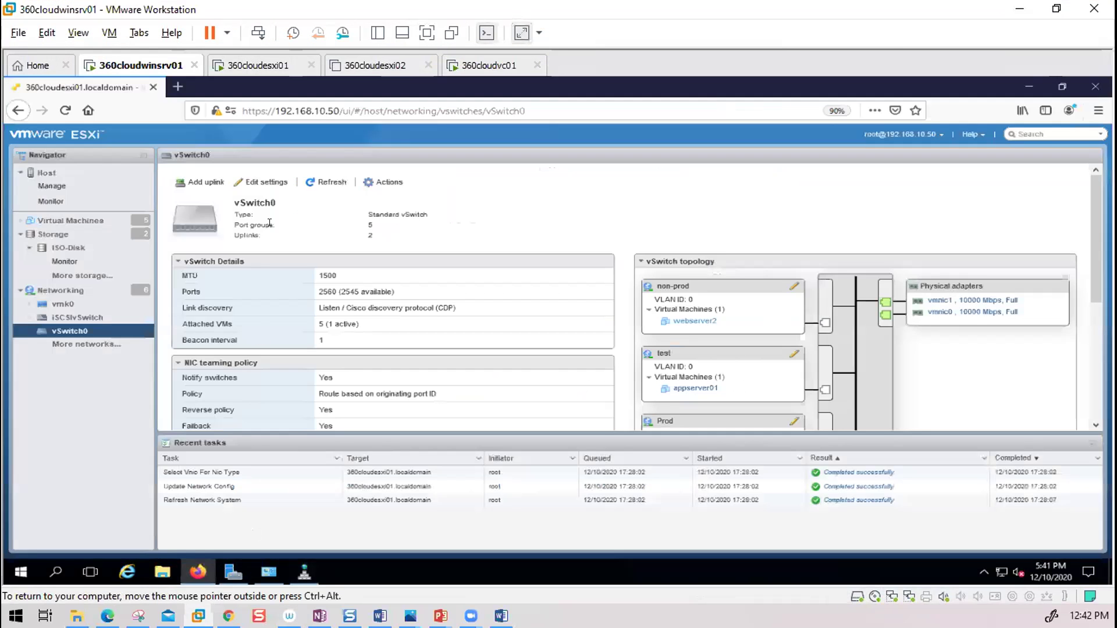
Review the ESXi host's storage adapters, virtual switches and storage devices, opening the new datastore wizard and cancelling it
click(52, 235)
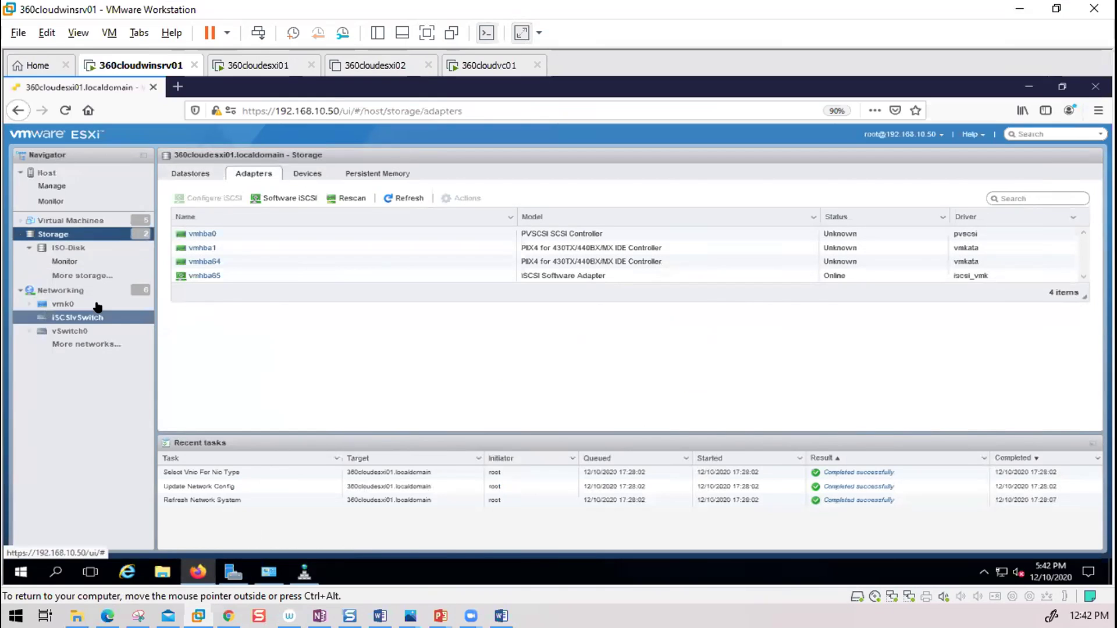
click(78, 293)
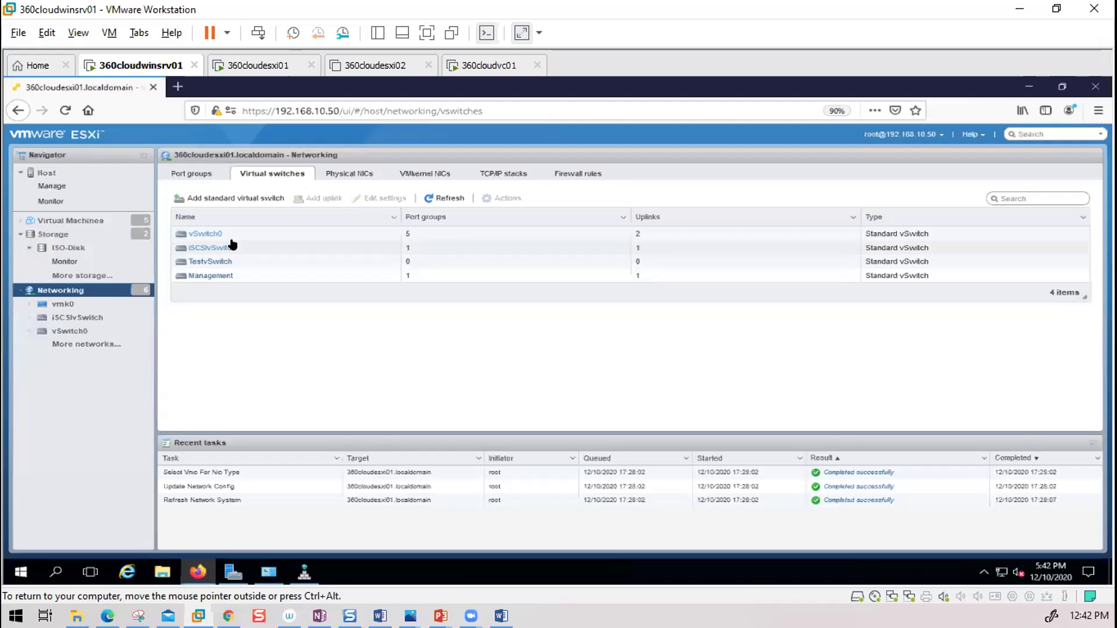
click(62, 233)
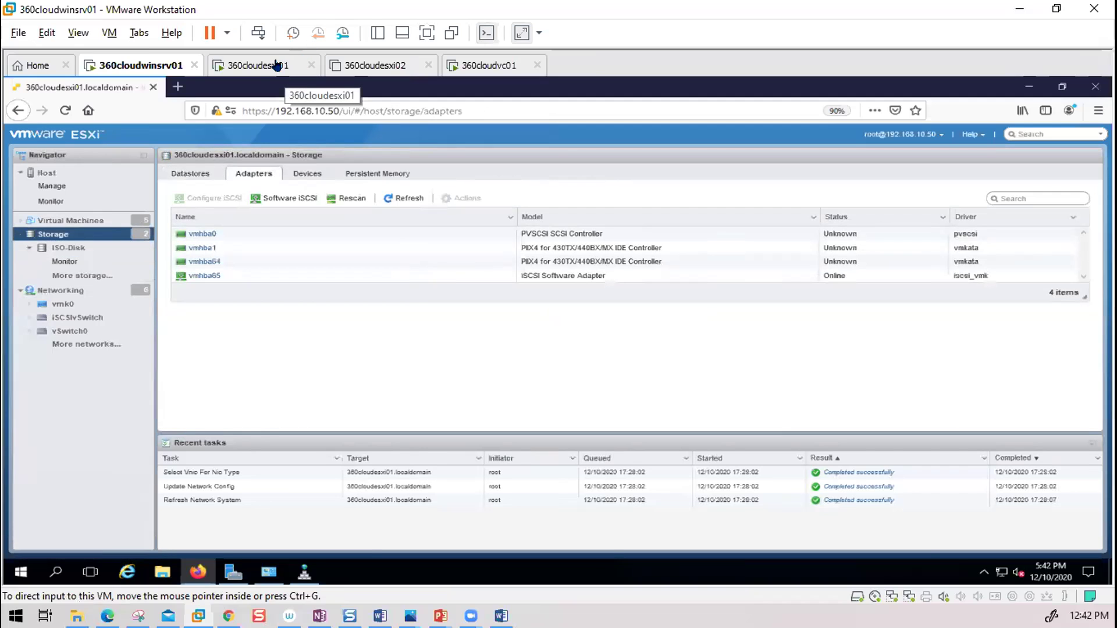
click(309, 174)
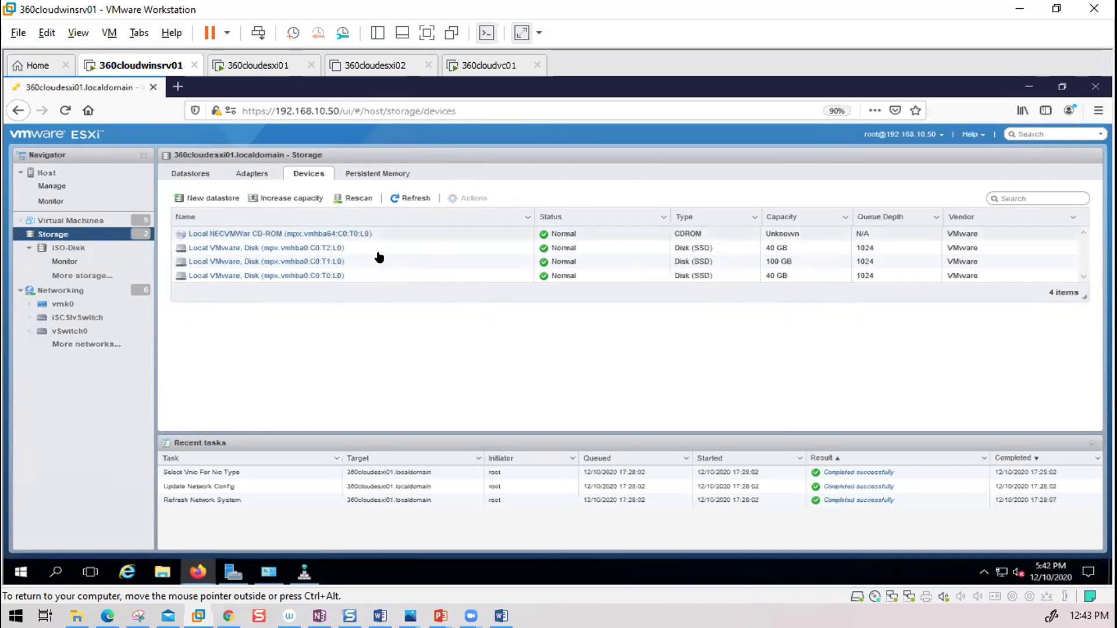
click(196, 199)
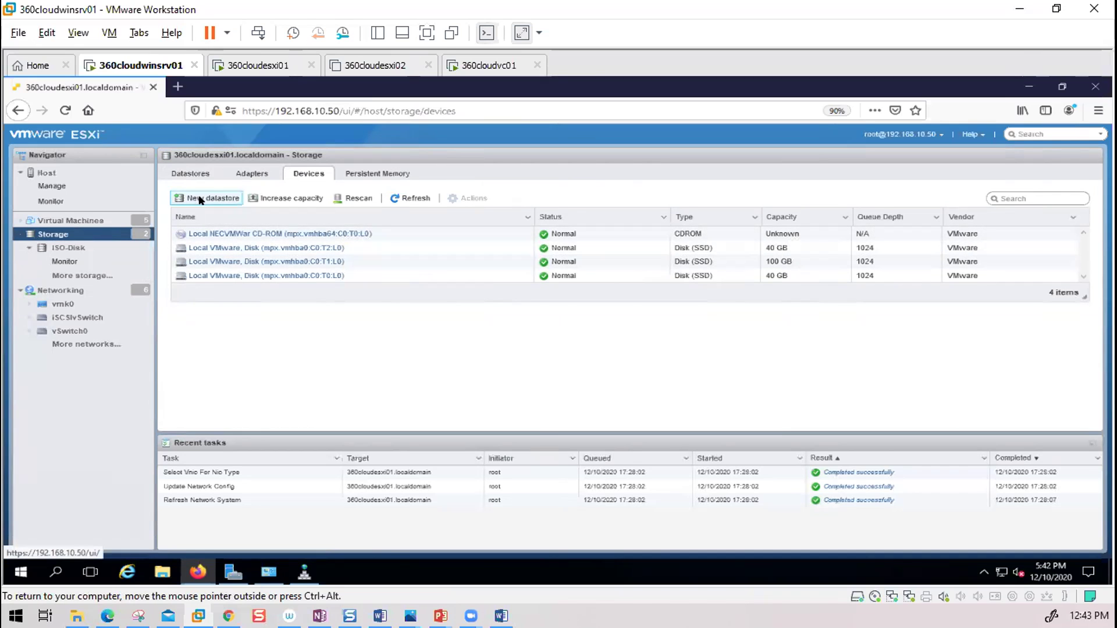
click(827, 501)
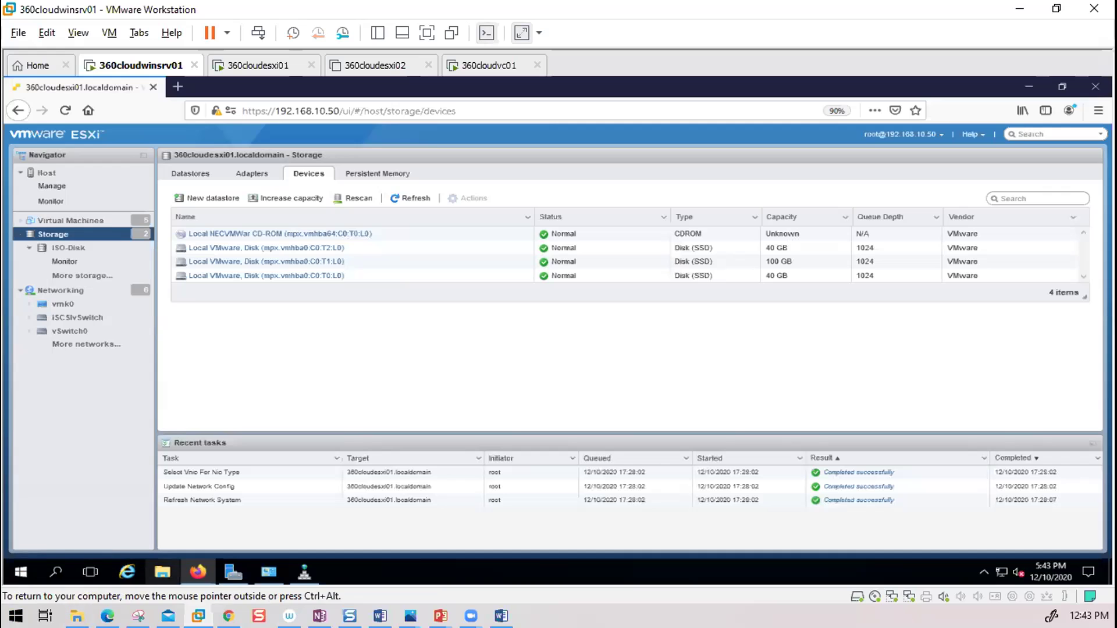
Switch to Server Manager on 360cloudwinsrv01 and look over the server's disks and volumes in File and Storage Services
click(236, 572)
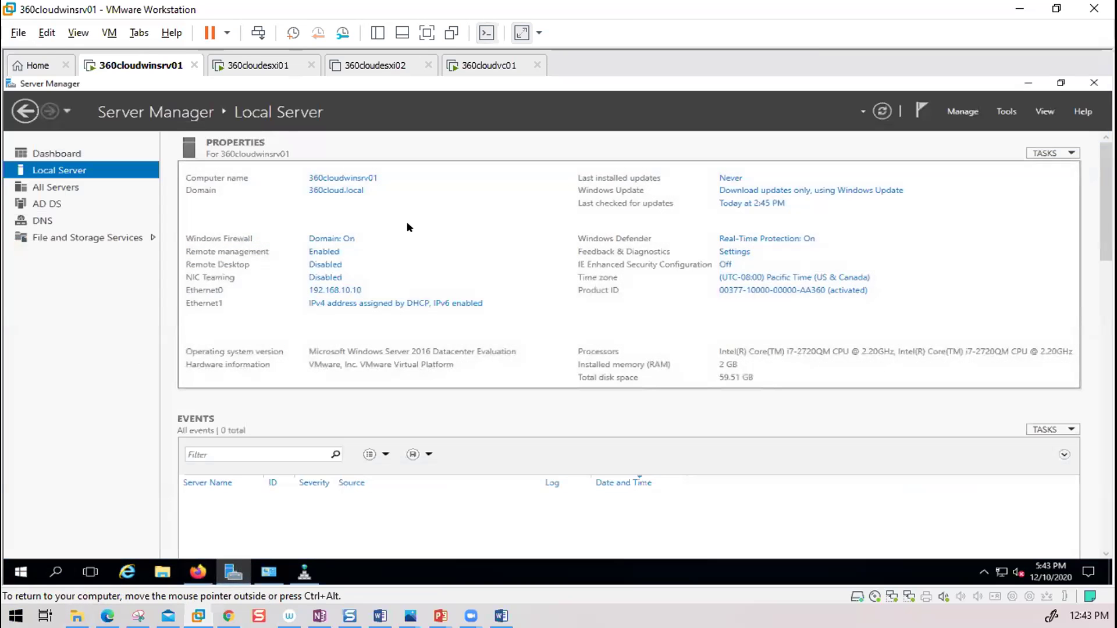
click(95, 239)
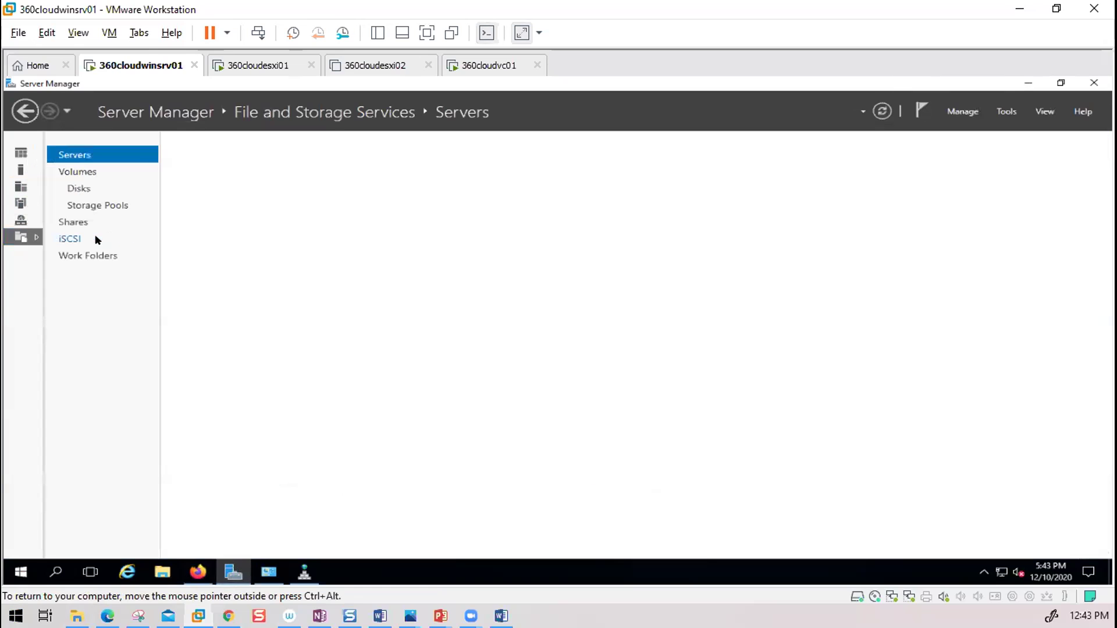
click(76, 189)
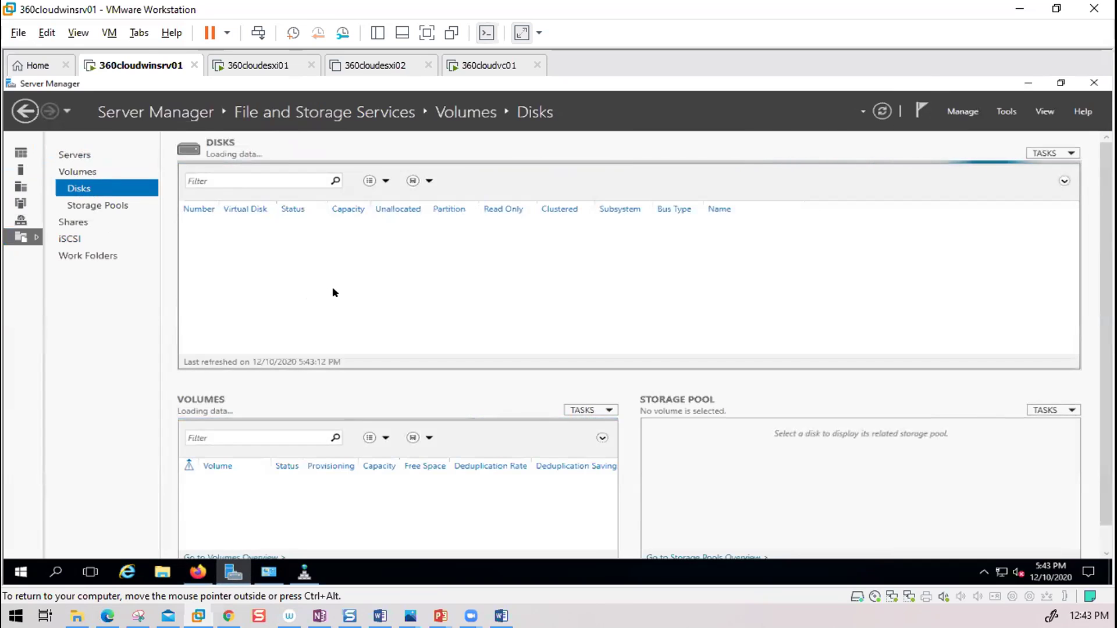
click(87, 173)
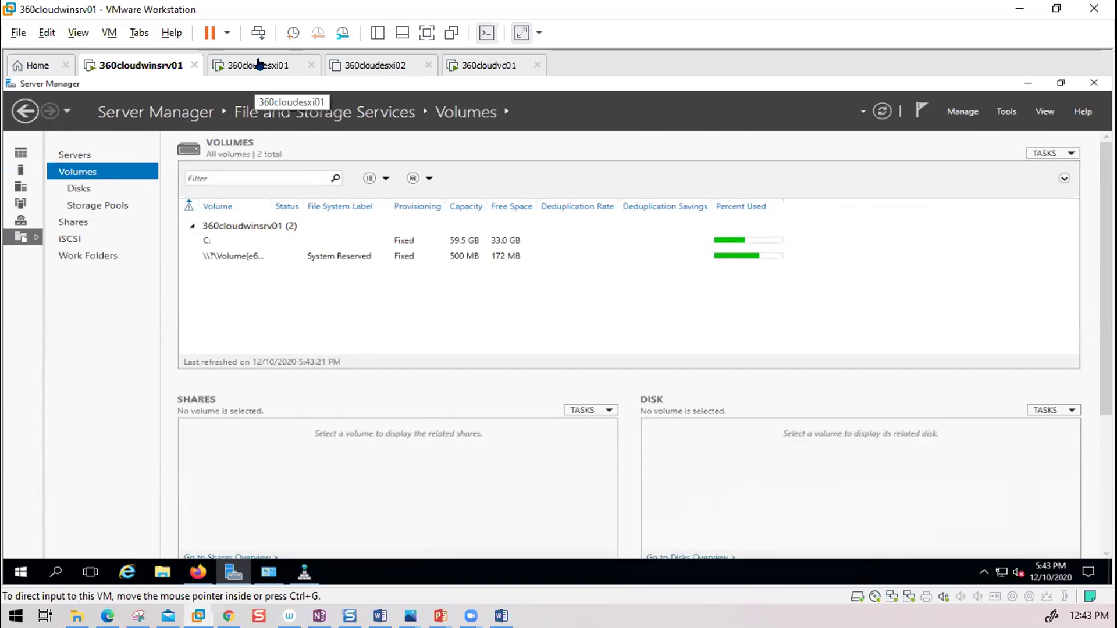
Return to the ESXi web client, compare the host's datastores with its storage devices, and switch to the PowerPoint storage overview slide
click(198, 571)
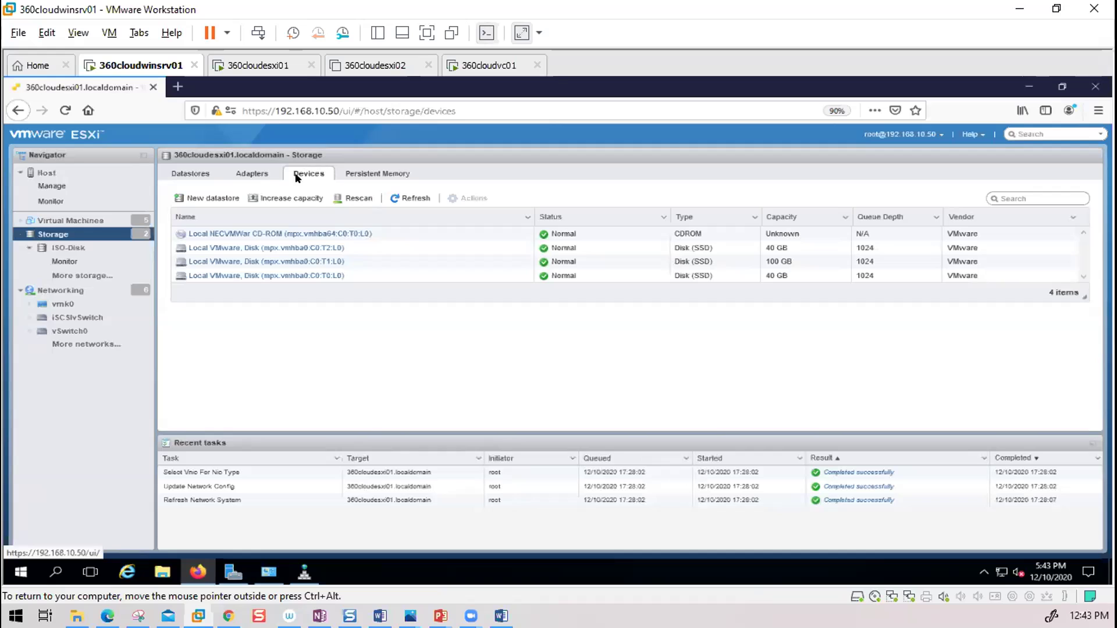
click(180, 175)
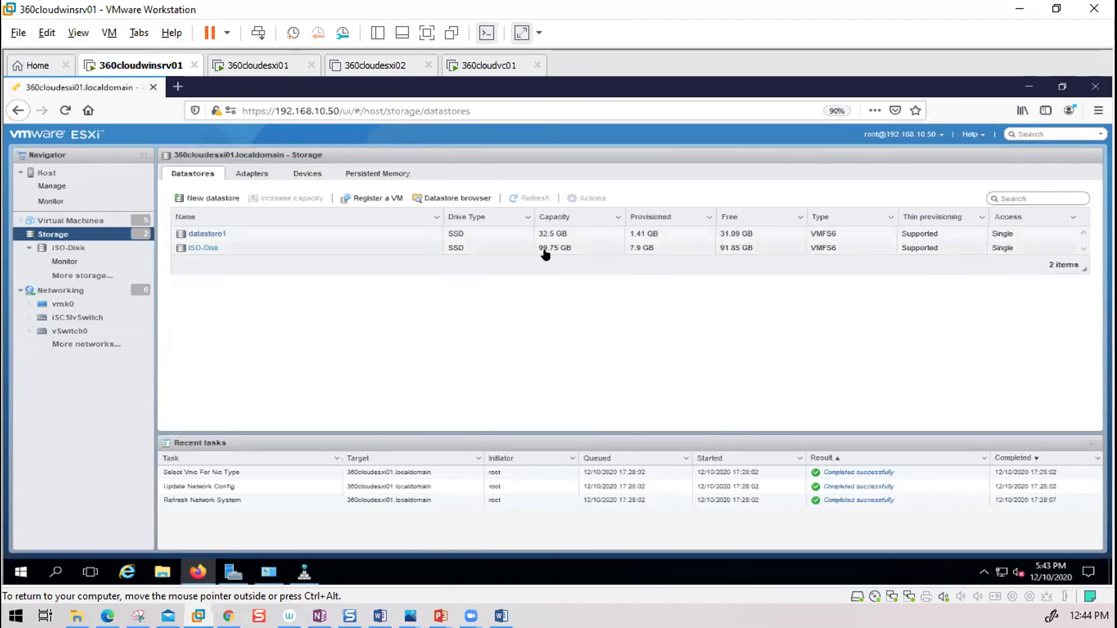
click(307, 173)
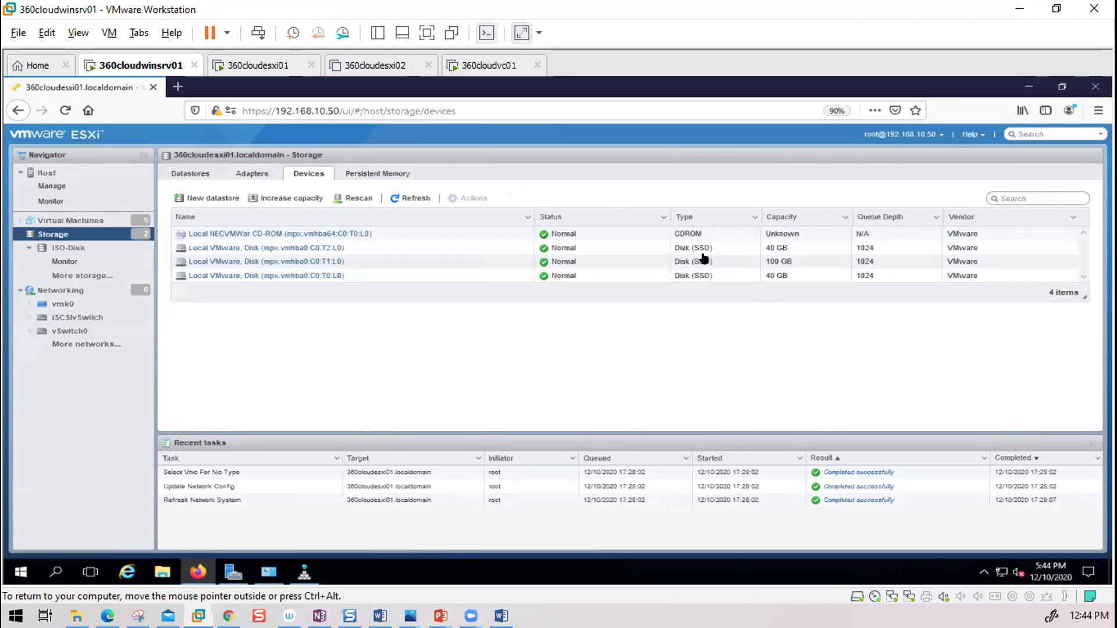
click(191, 174)
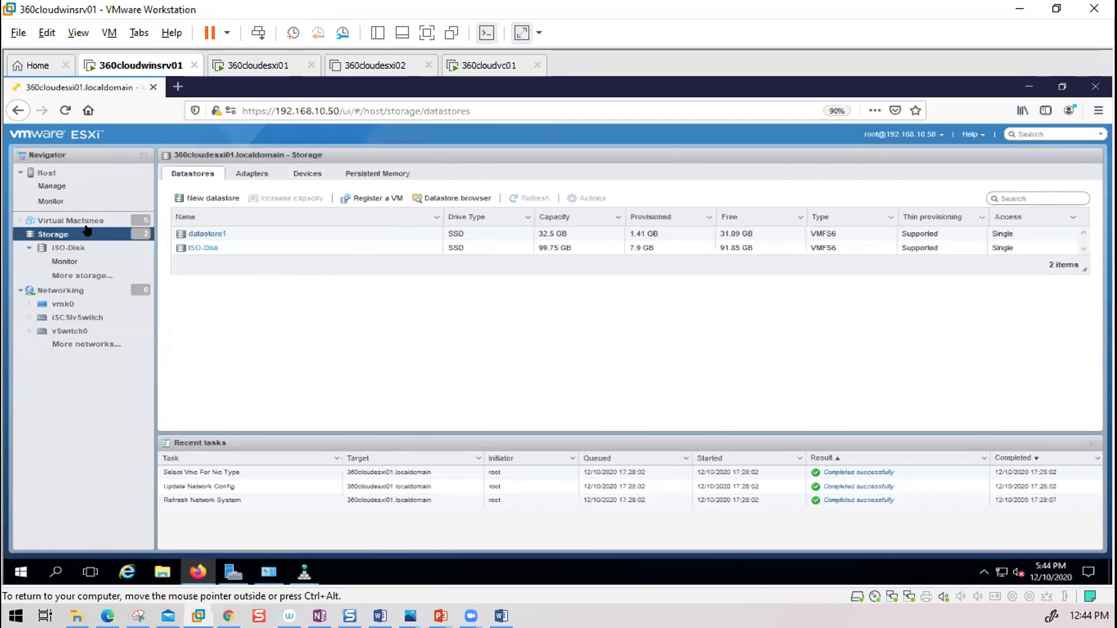
key(alt+Tab)
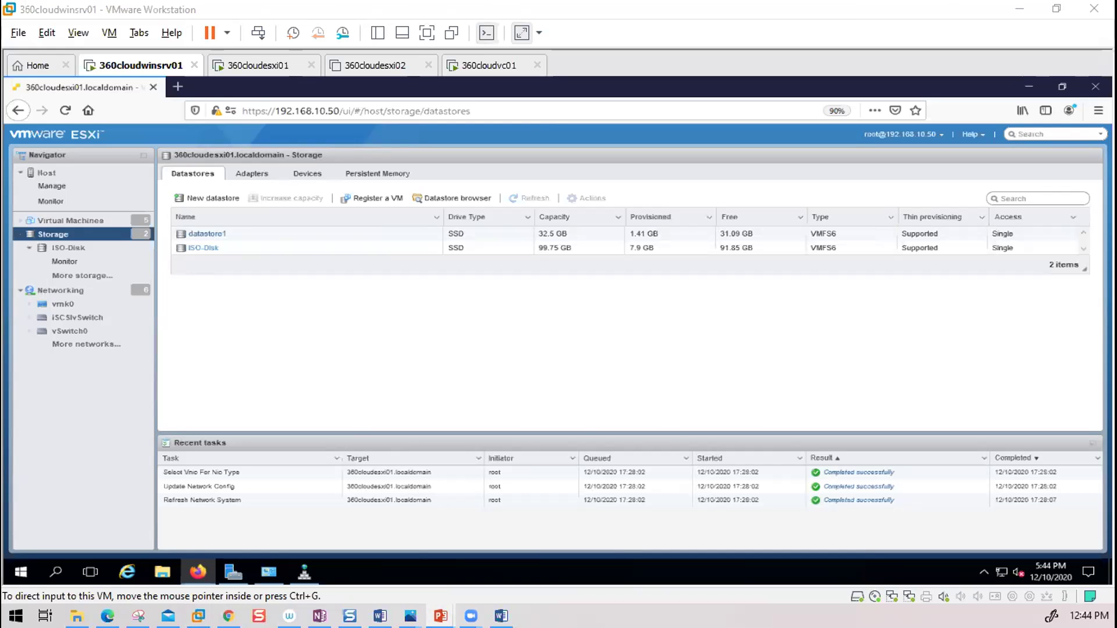
key(alt+Tab)
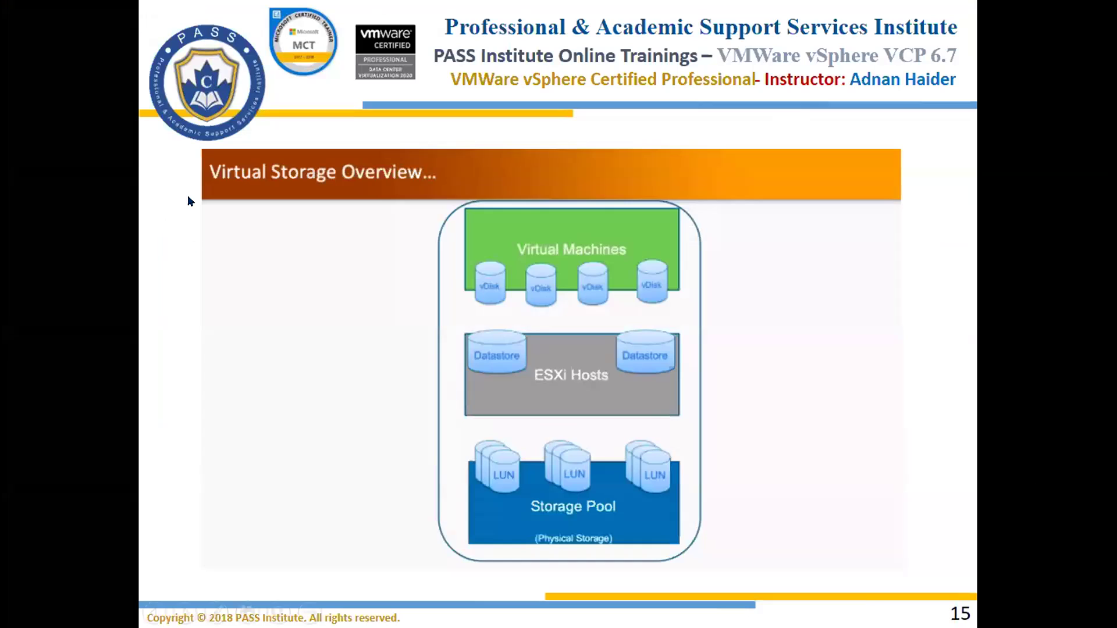
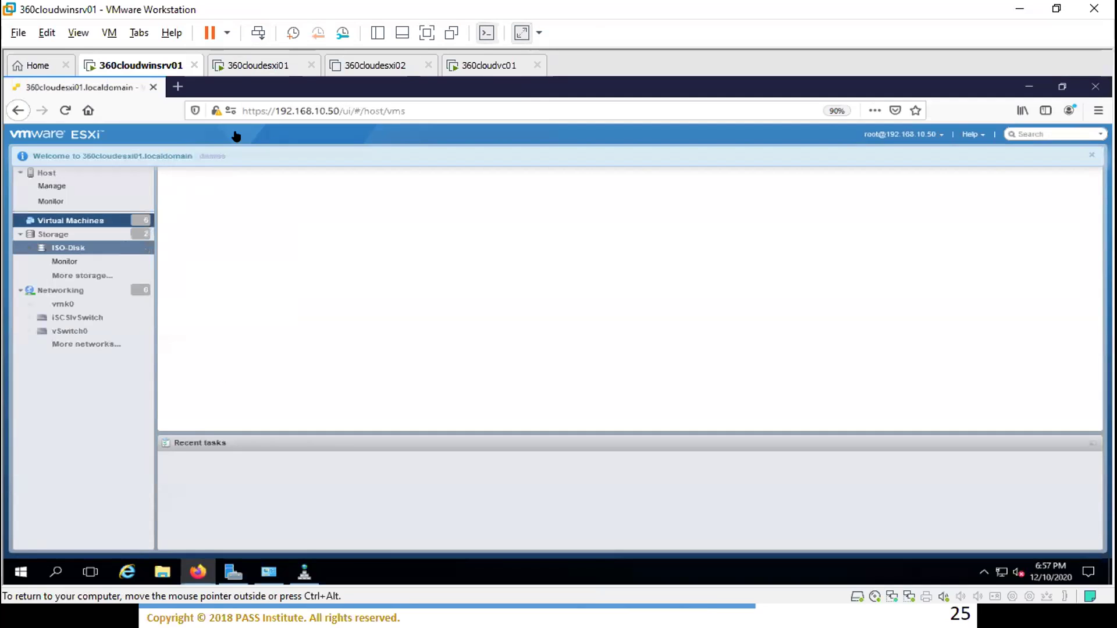
Glance at the 360cloudesxi01 machine, return to 360cloudwinsrv01 and review the ESXi host's datastores and storage devices
click(261, 66)
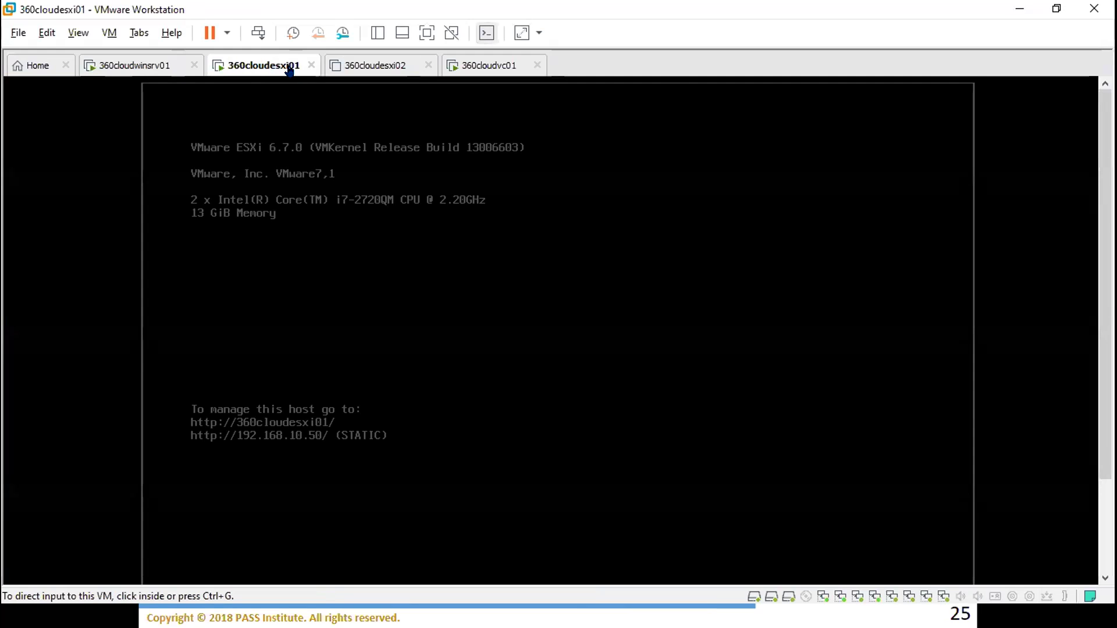
right_click(281, 66)
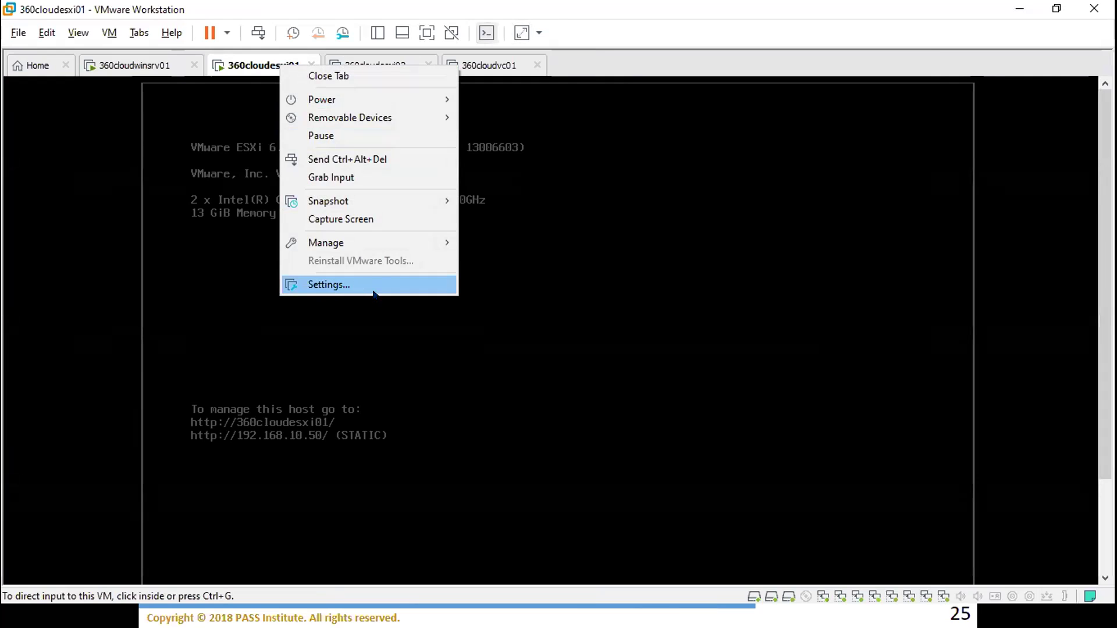
click(142, 65)
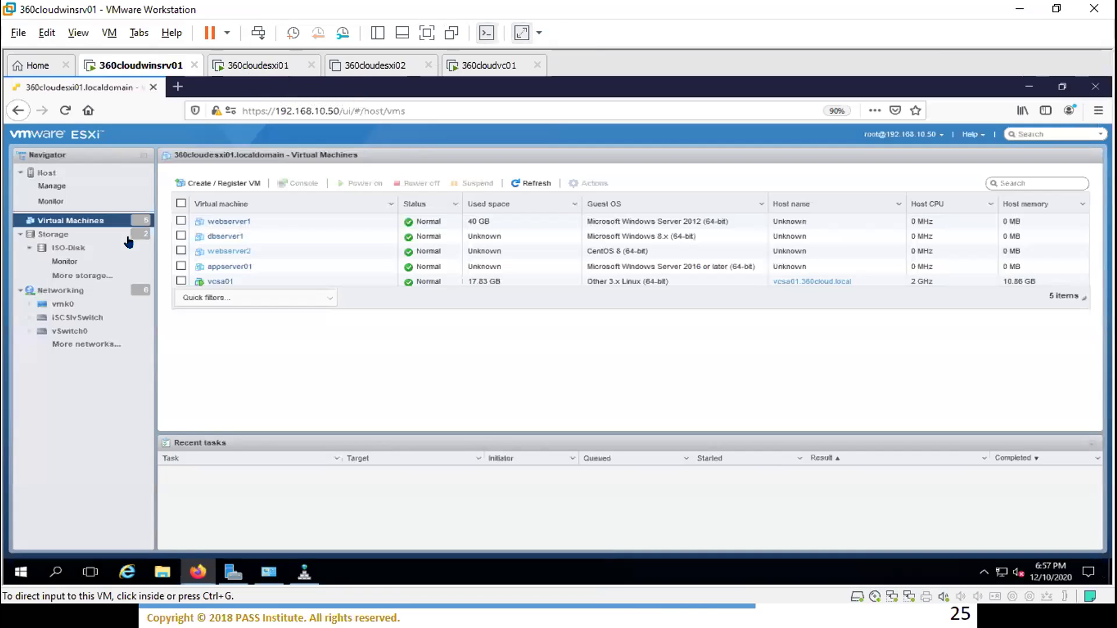
click(50, 235)
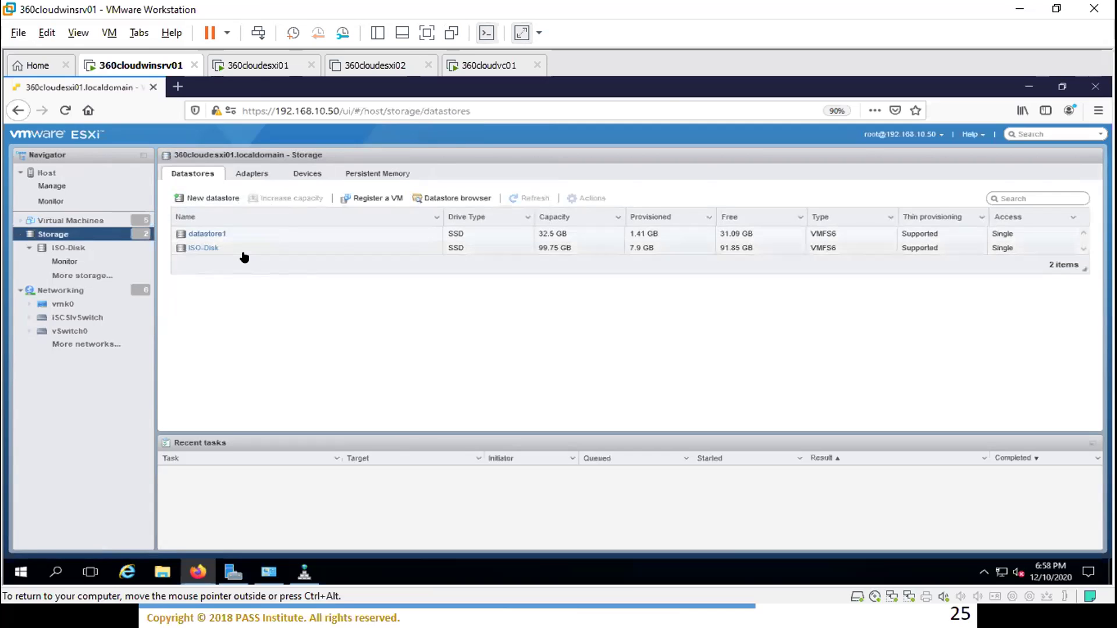
click(308, 173)
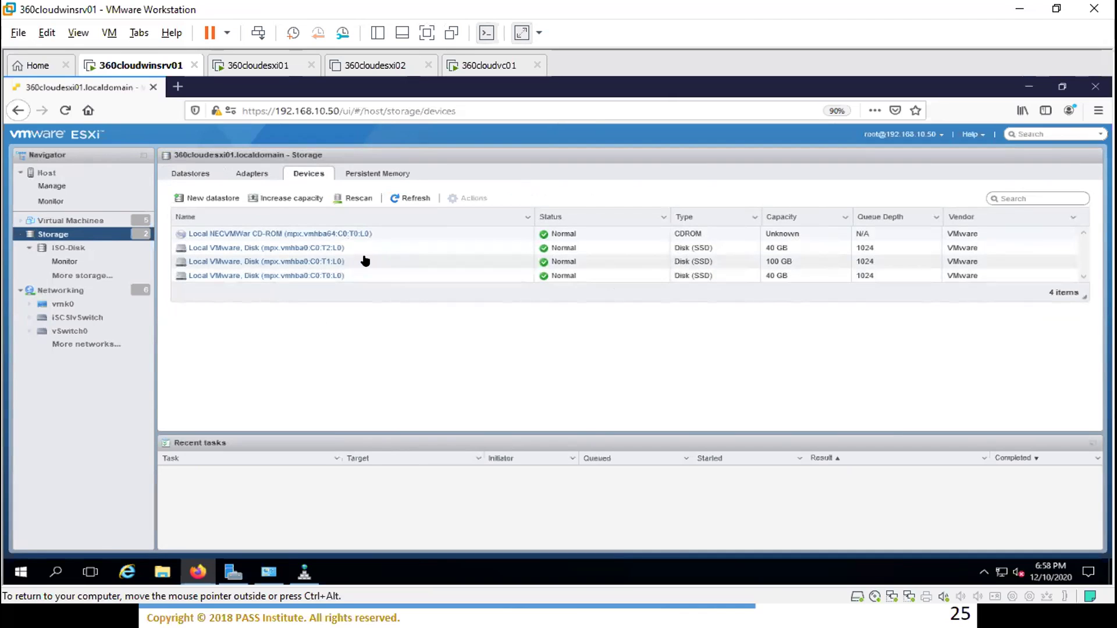
Start a new datastore on the ESXi host and name it VM-Disk
click(207, 200)
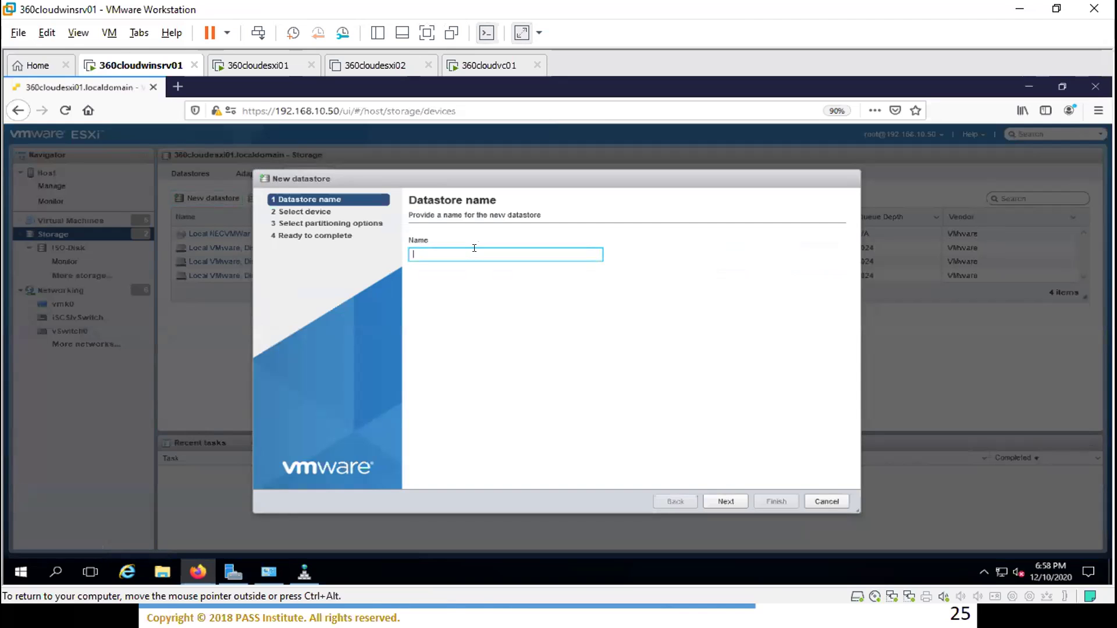
text(VM-Dsi)
text(k)
key(Left)
key(Left)
key(Left)
key(Delete)
text(s)
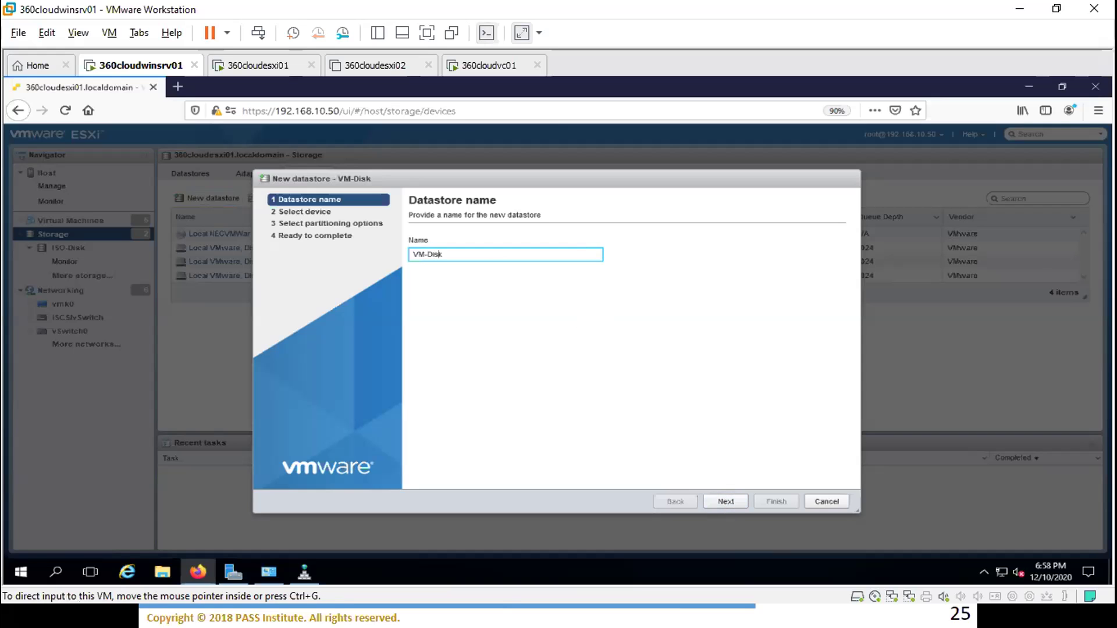
Enlarge the browser page to 110% zoom to make the datastore wizard easier to read
click(1097, 111)
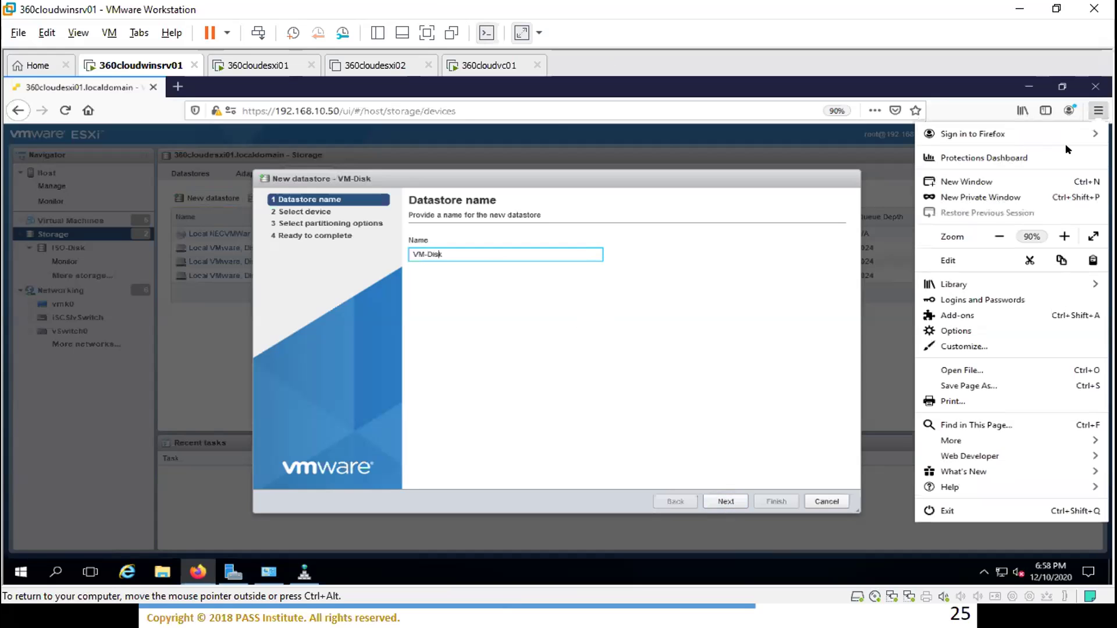
click(1064, 237)
click(1063, 237)
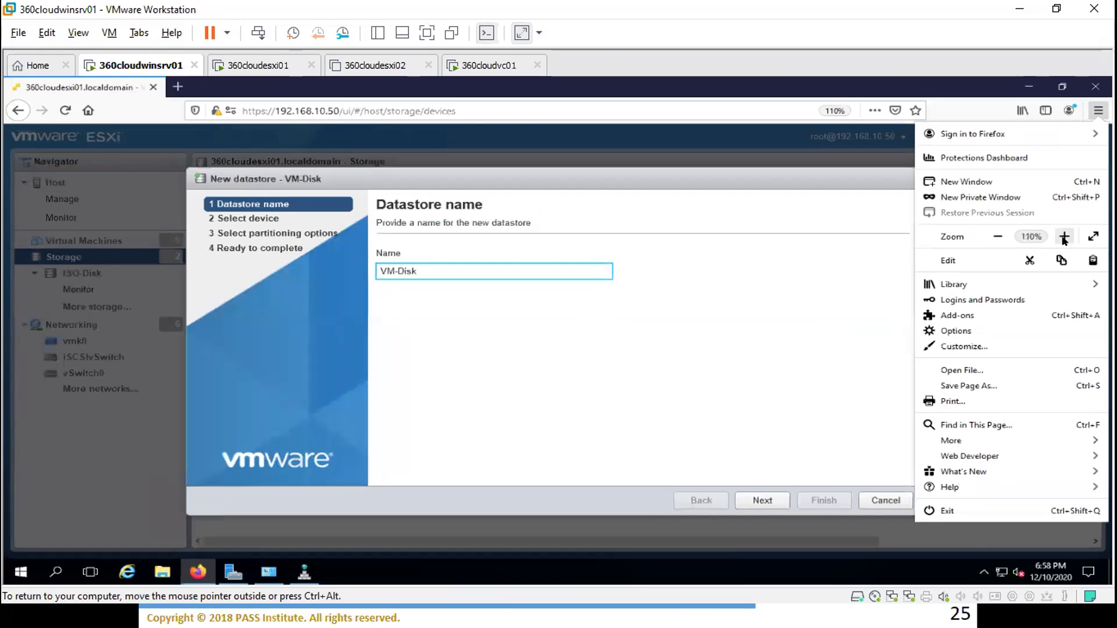
click(802, 393)
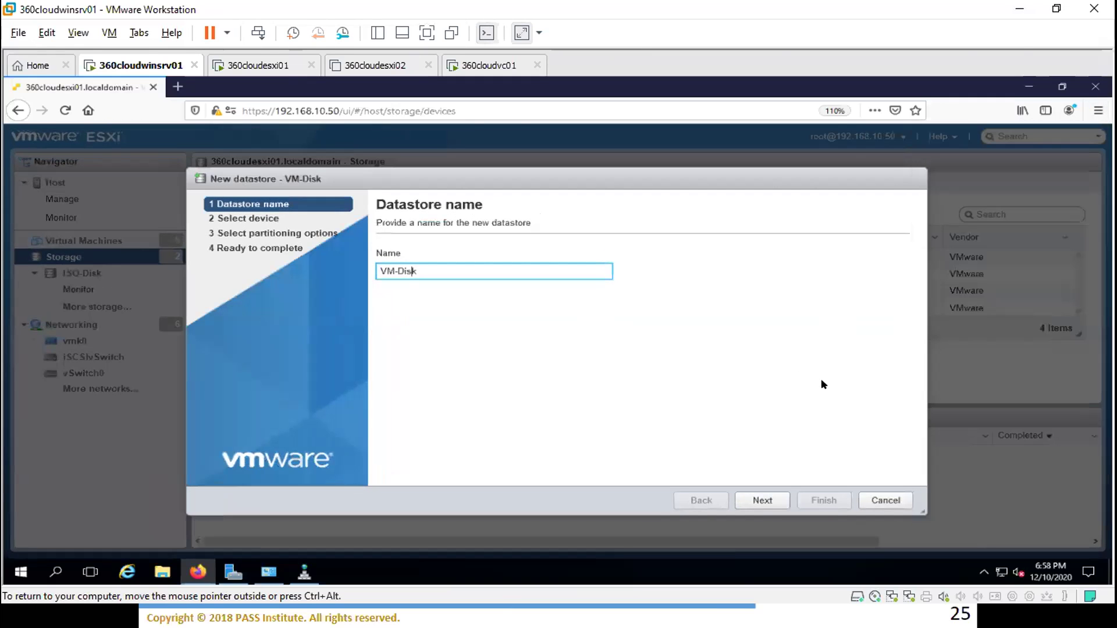
Use the unclaimed 40 GB local VMware disk for the VM-Disk datastore and keep VMFS 6 as its file system version
click(764, 499)
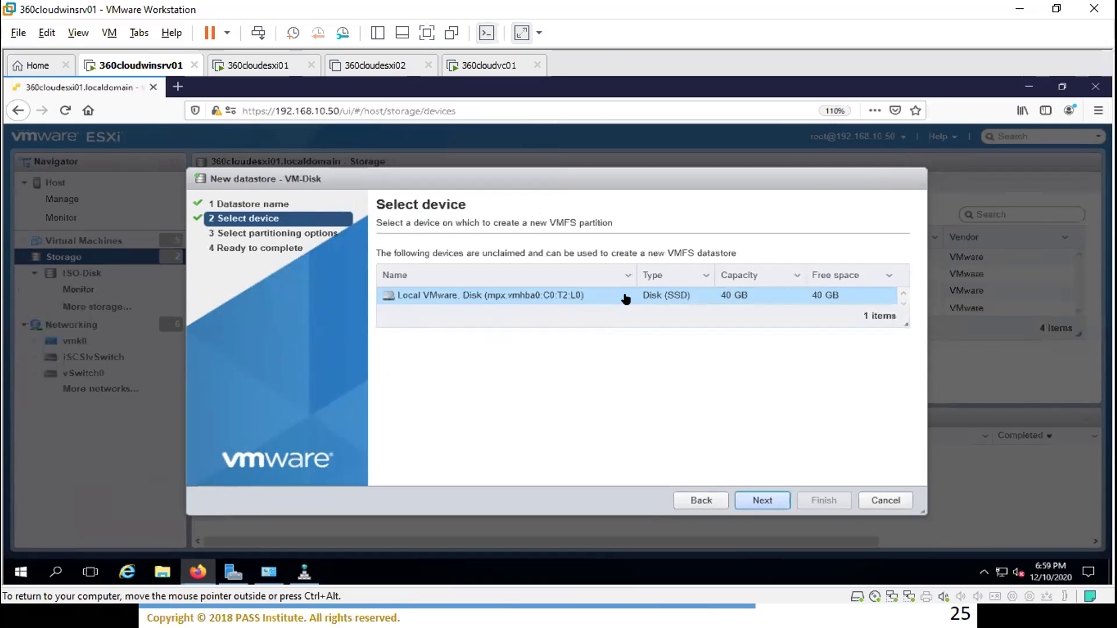
click(756, 498)
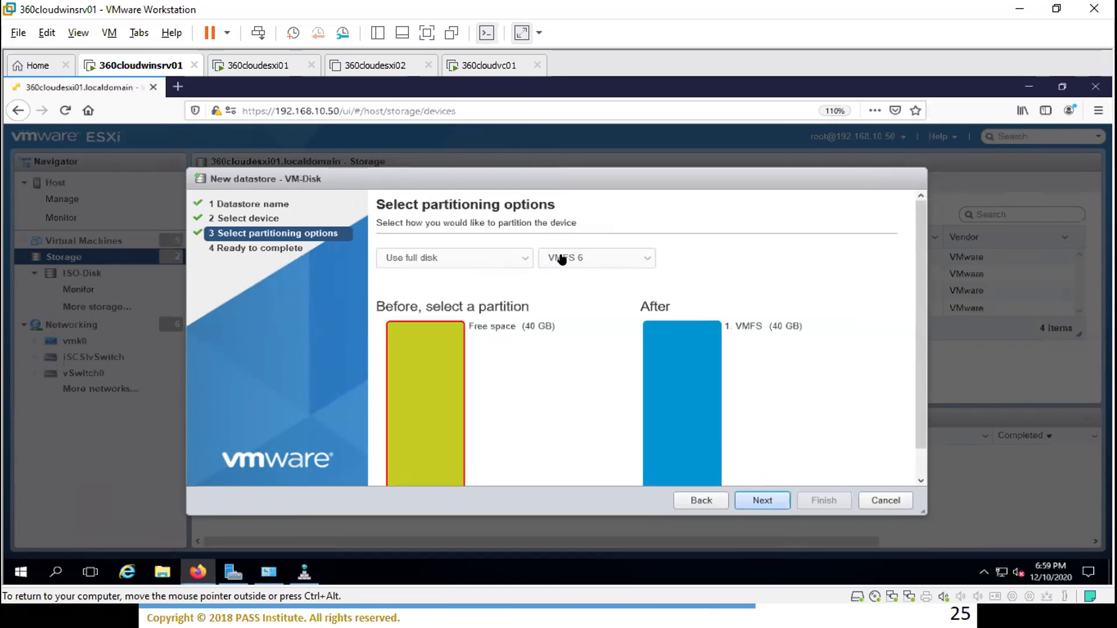
key(alt+Tab)
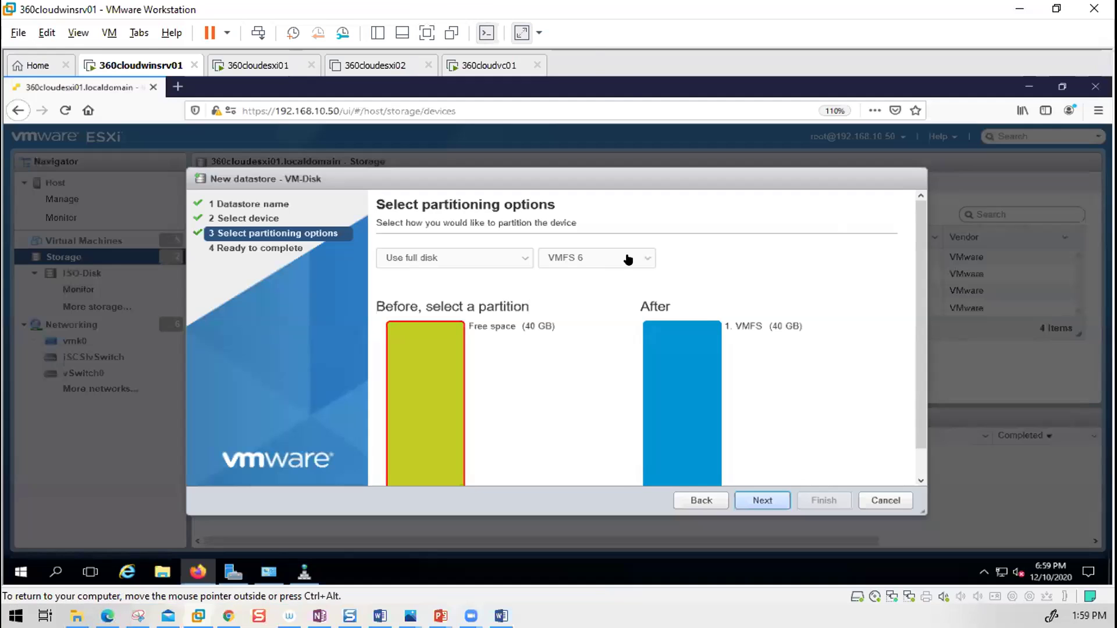
click(628, 258)
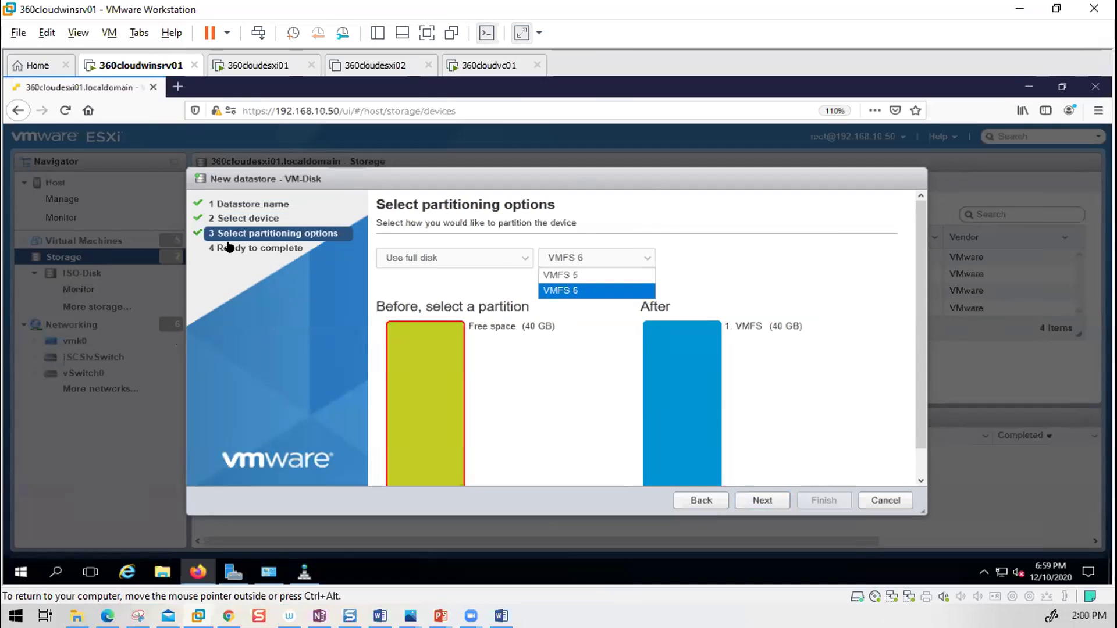
click(573, 291)
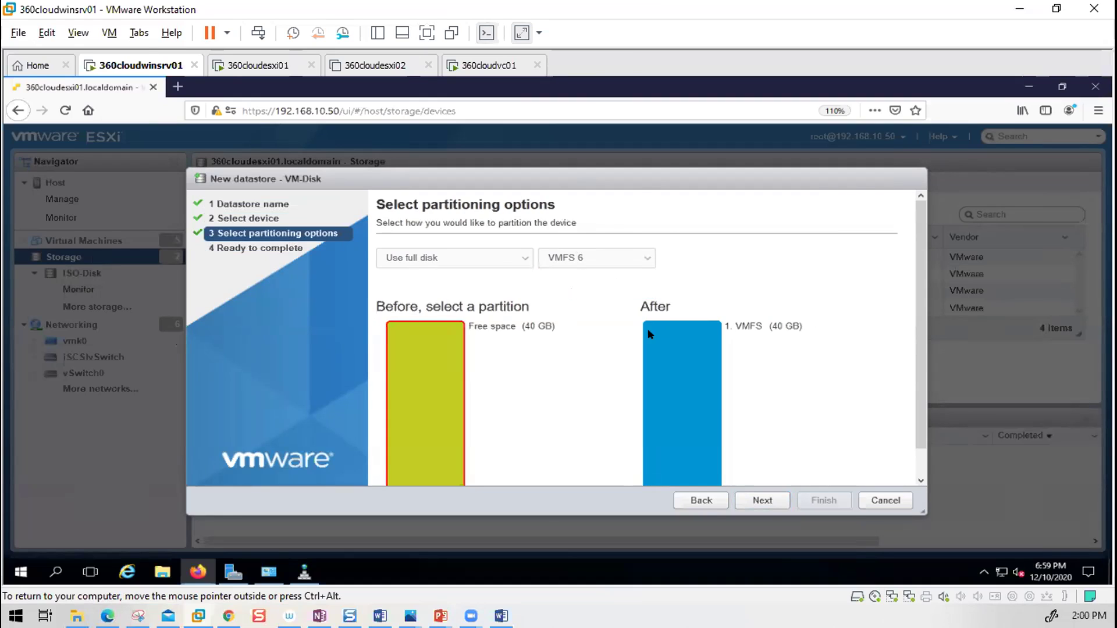
scroll(626, 336, down, 1)
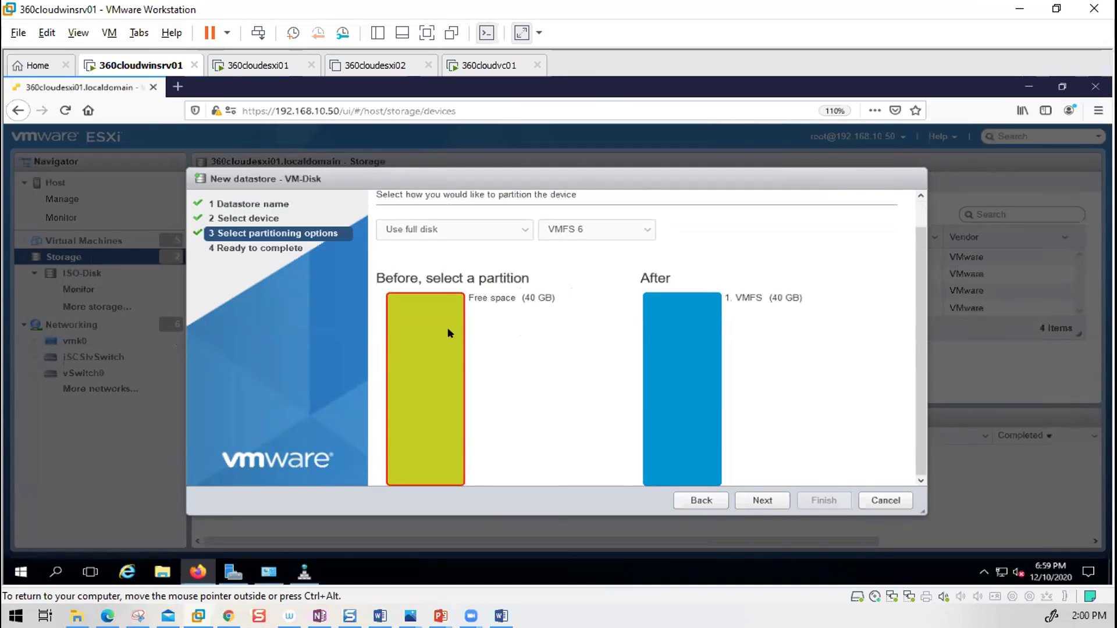
Set the datastore's partitioning to Custom, try to continue without choosing a partition, dismiss the error and check the partition layout
click(442, 232)
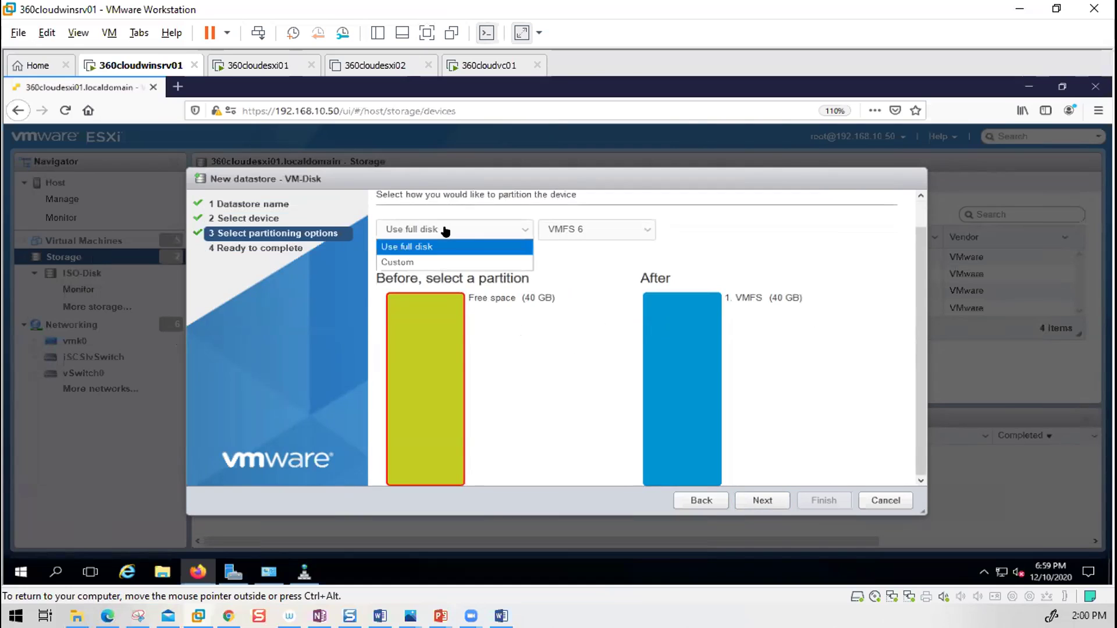
click(431, 264)
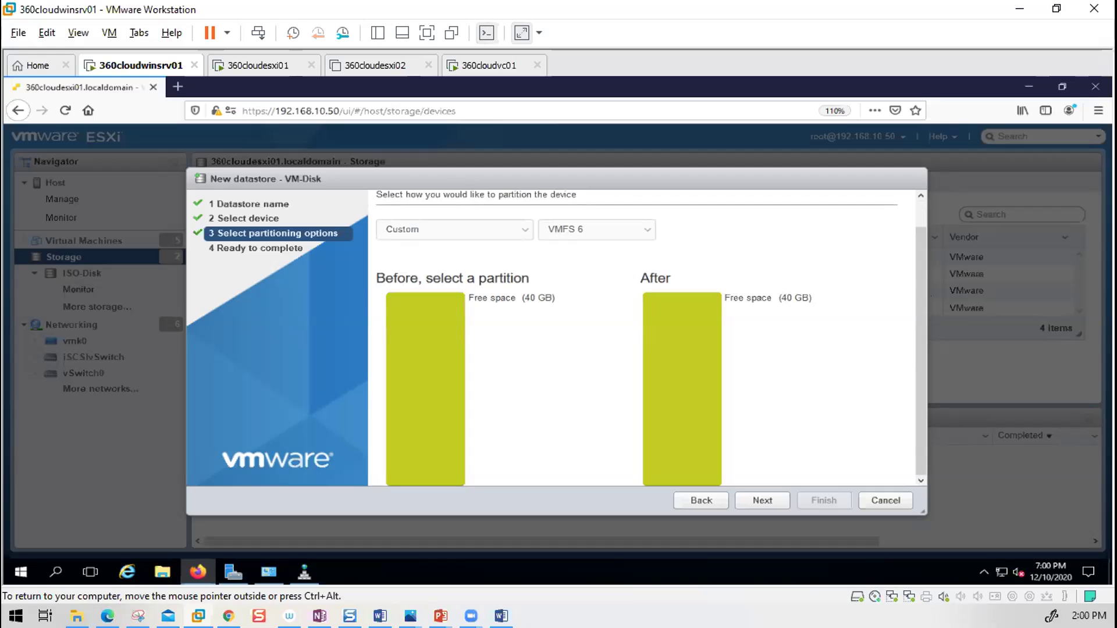
click(760, 501)
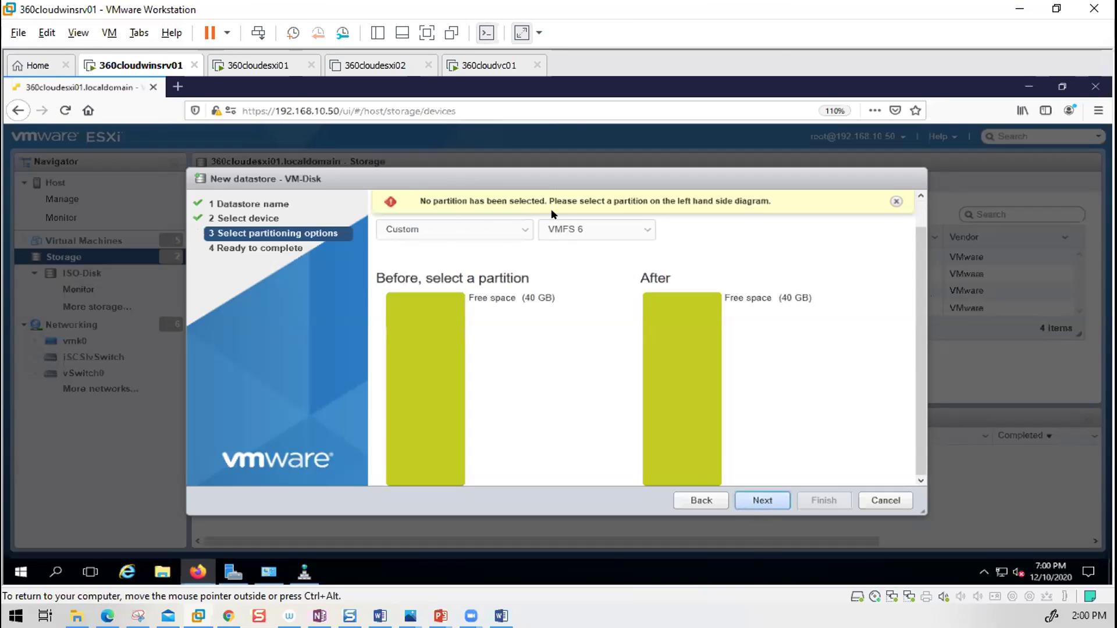
click(517, 335)
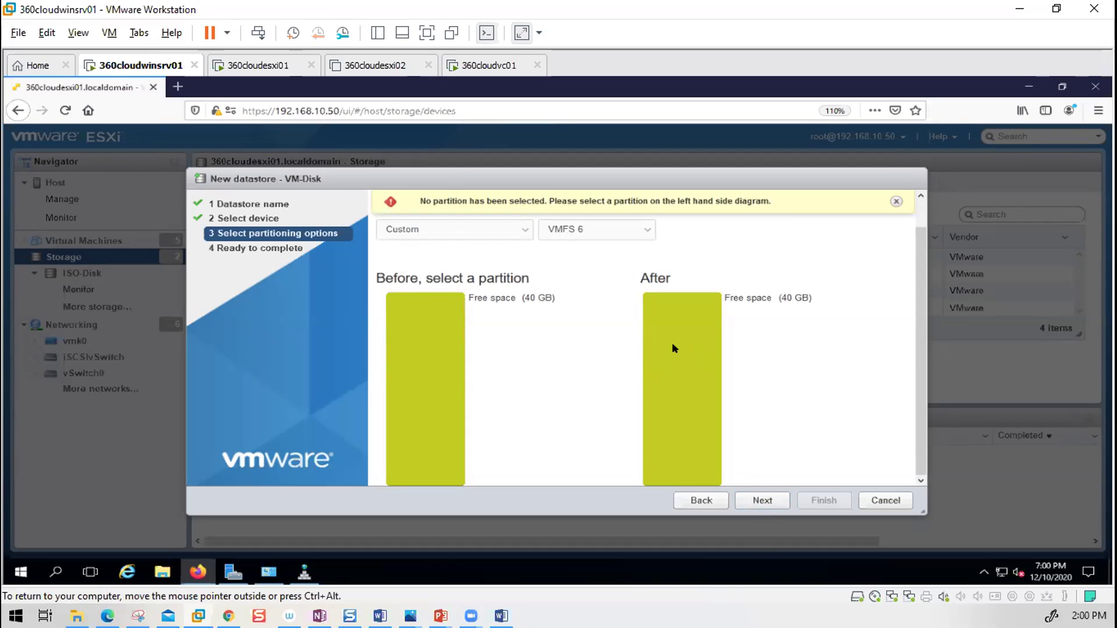
click(896, 201)
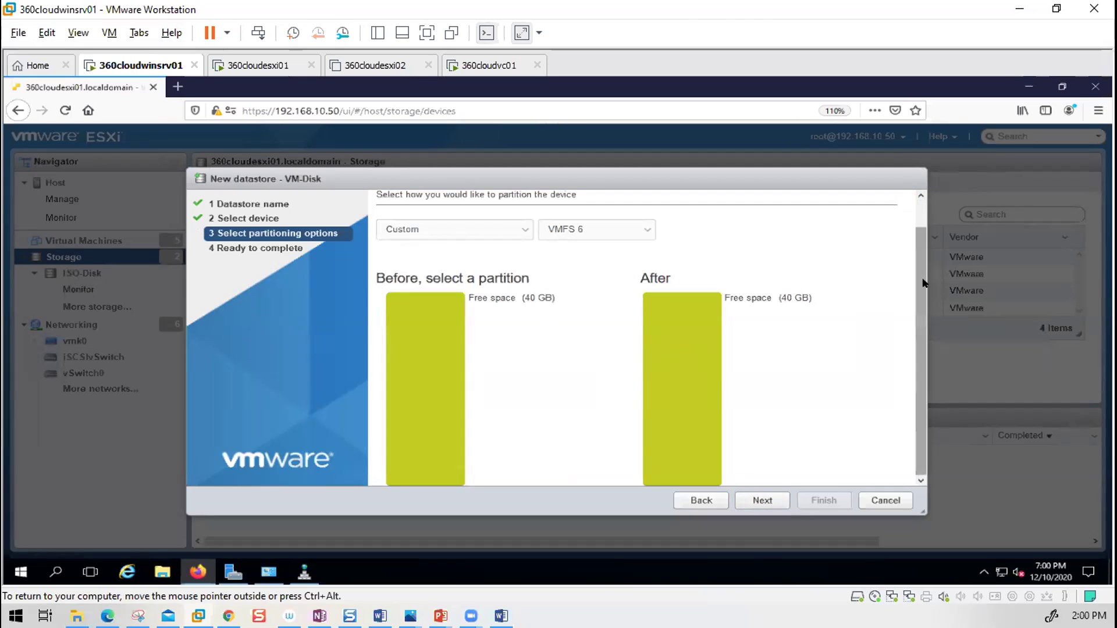
scroll(925, 220, up, 1)
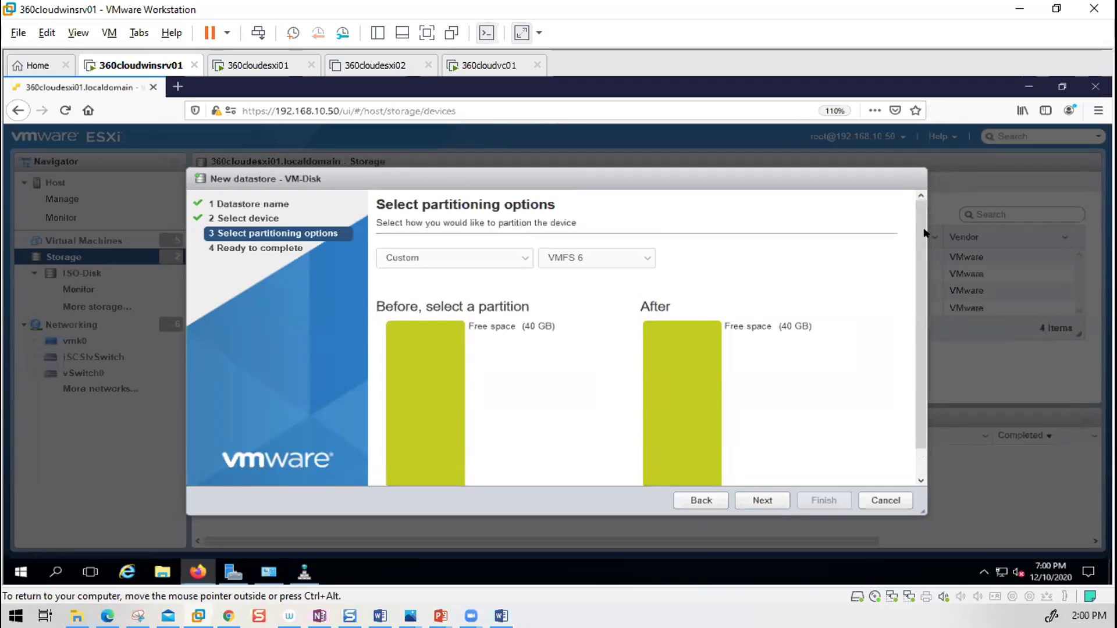
scroll(913, 286, down, 1)
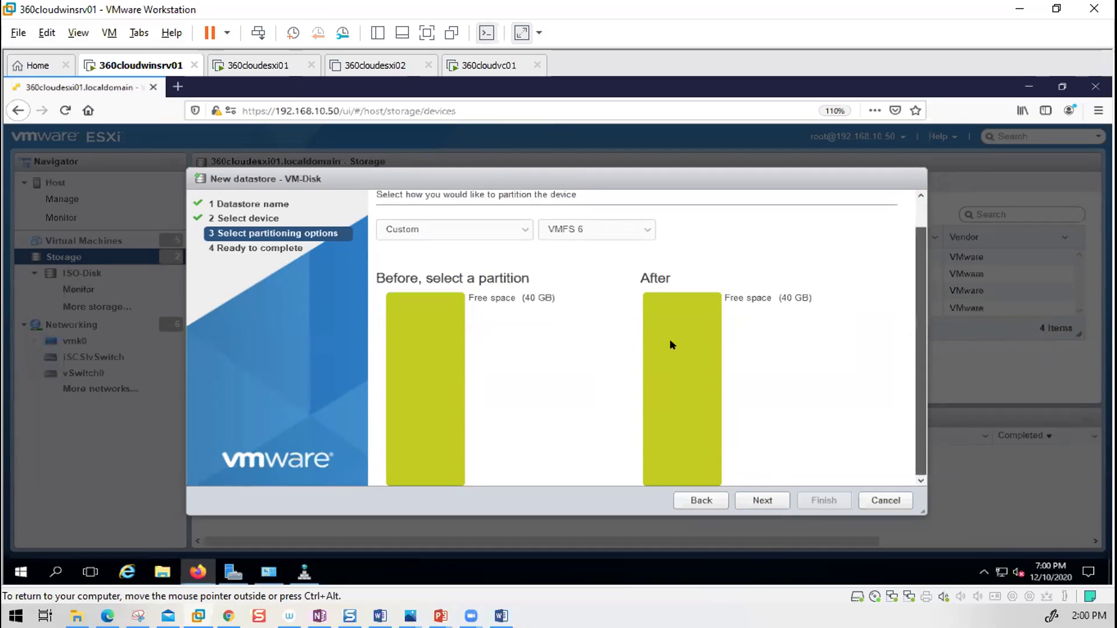
click(608, 229)
click(514, 365)
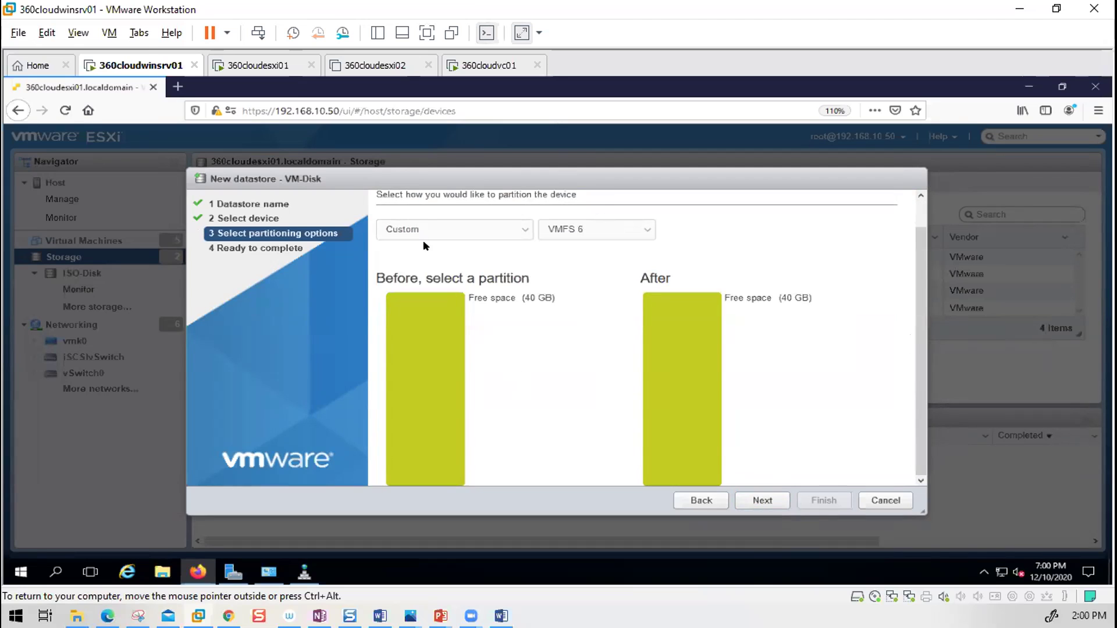
Switch the partitioning to Use full disk and back to Custom, comparing the before and after layouts of the 40 GB disk
click(441, 230)
click(441, 247)
click(497, 224)
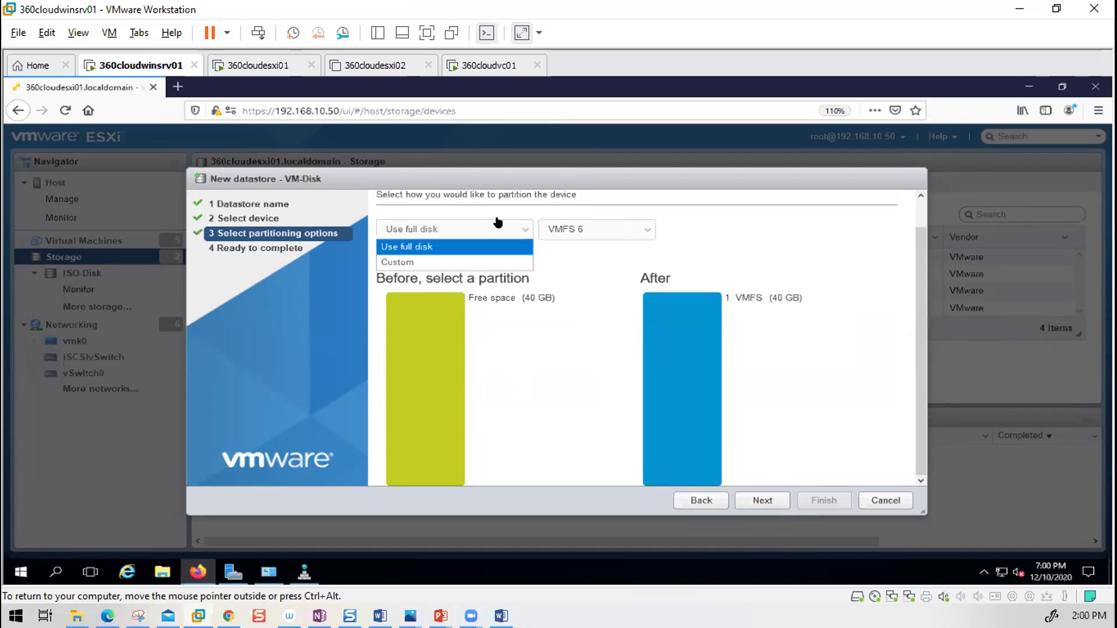
click(459, 263)
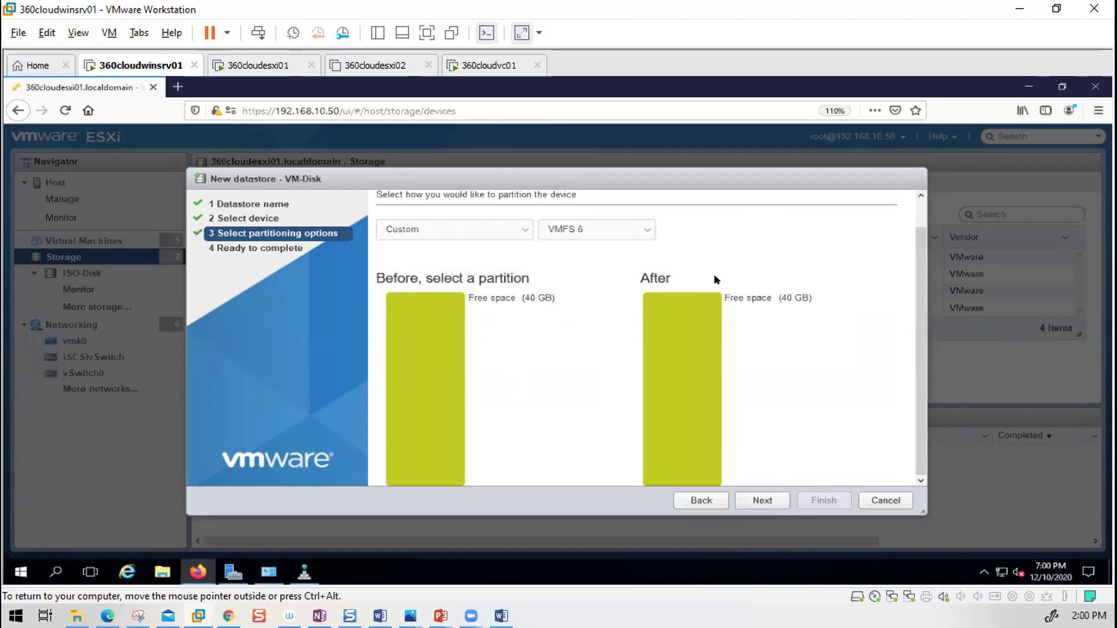
right_click(678, 321)
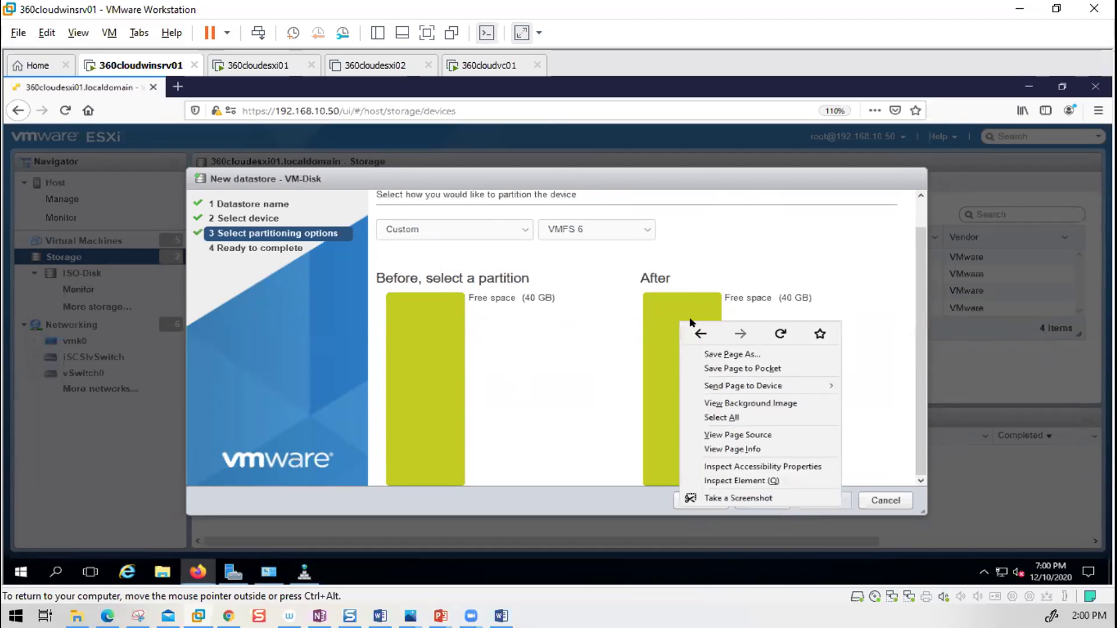
click(861, 284)
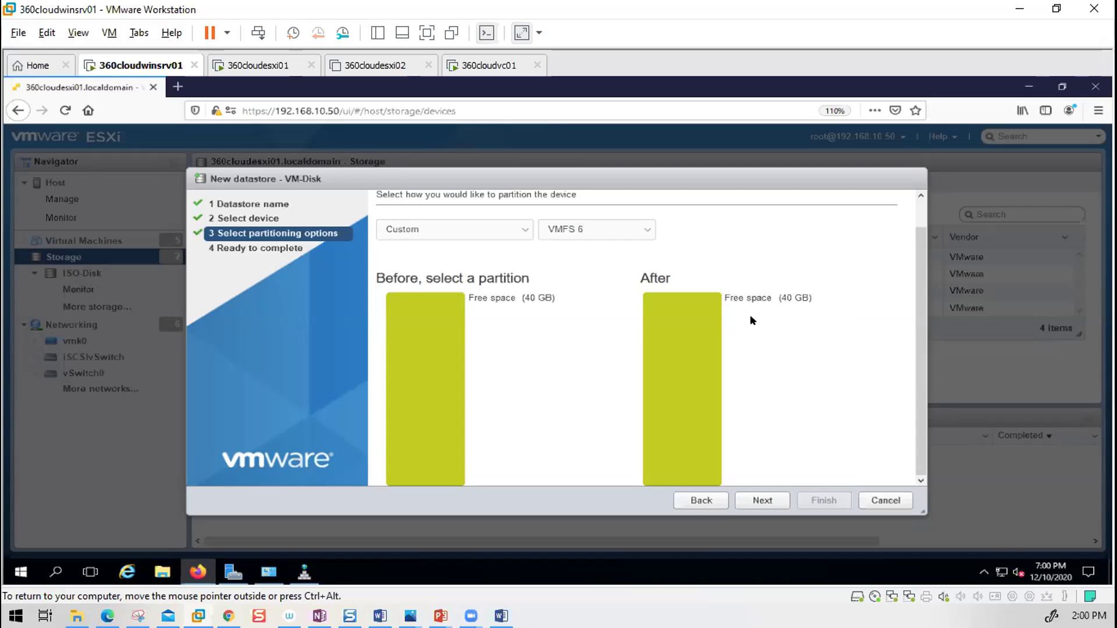
double_click(653, 271)
click(481, 274)
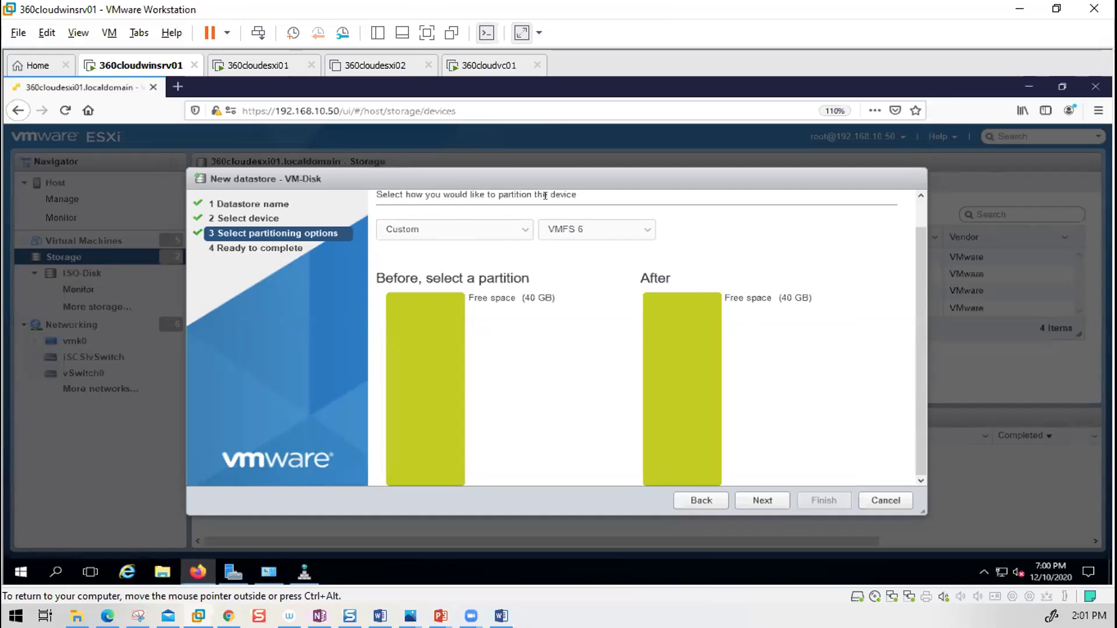
Toggle partitioning between Use full disk and Custom again, try to continue with Custom without choosing a partition, and dismiss the error
click(511, 229)
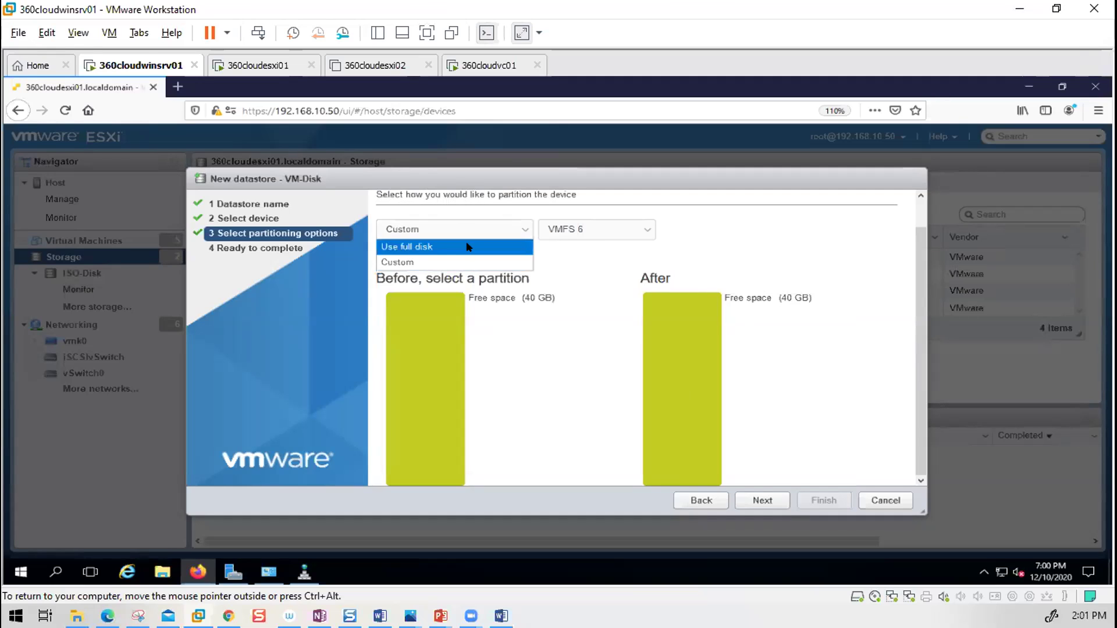
click(469, 247)
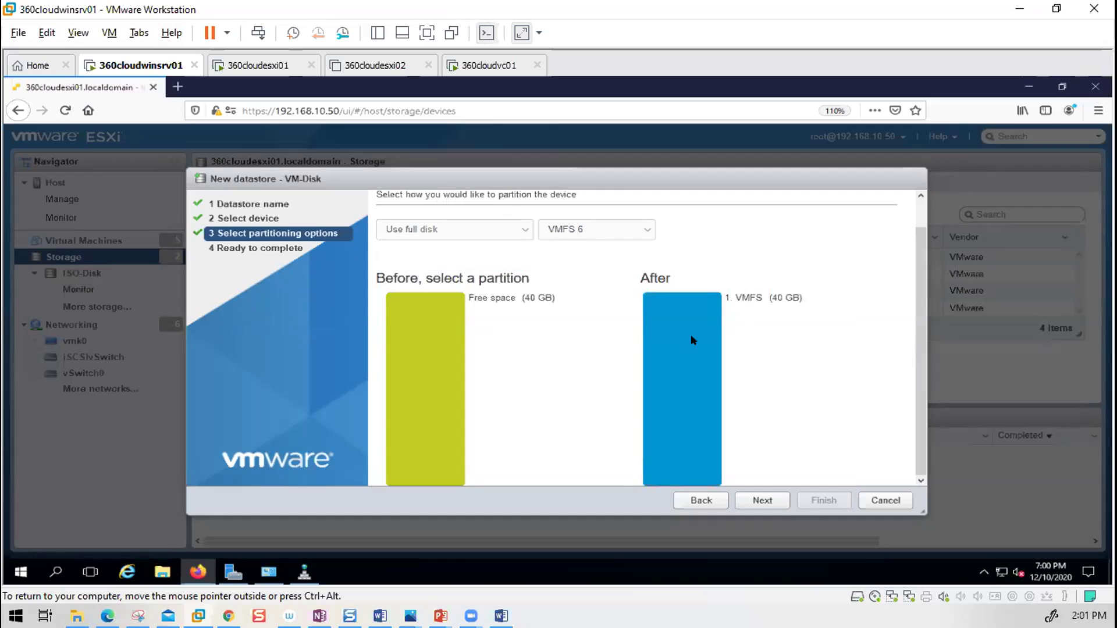
click(465, 231)
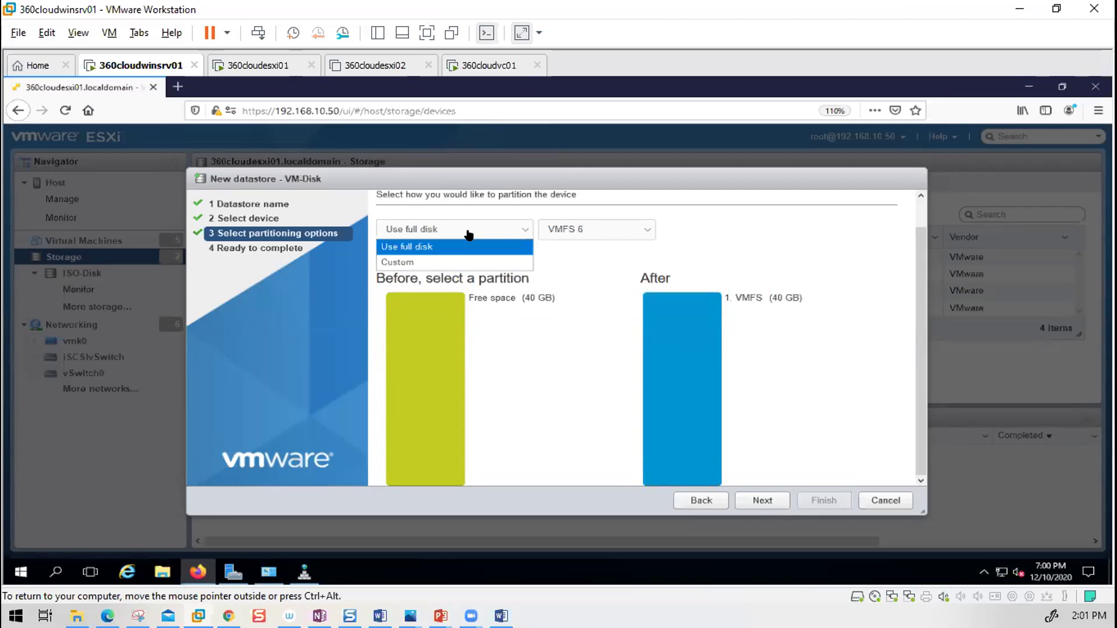
click(462, 265)
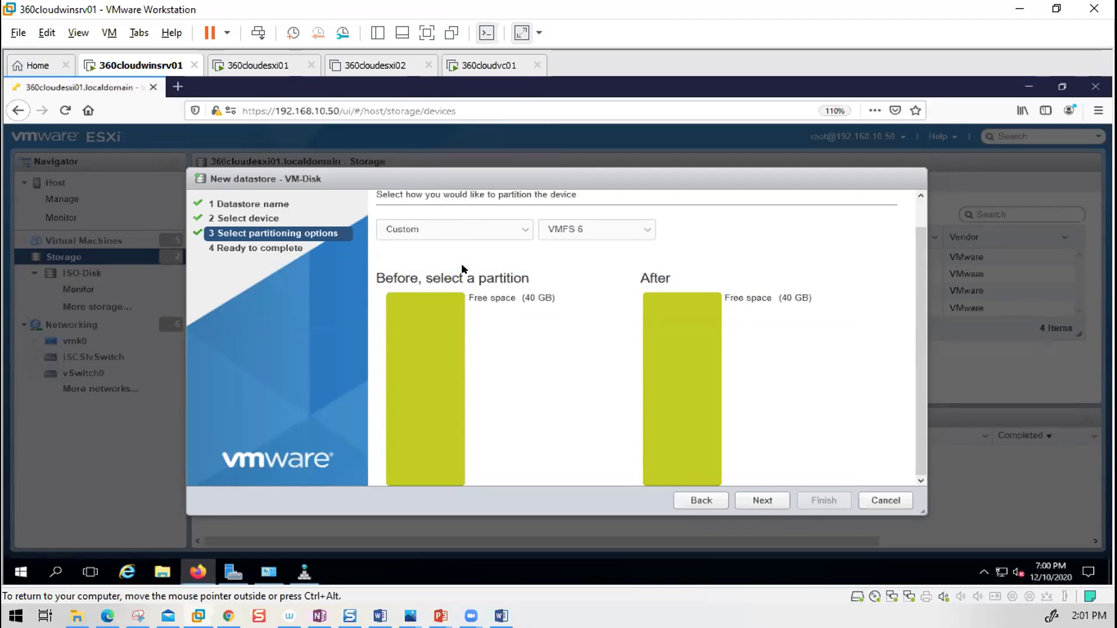
click(758, 504)
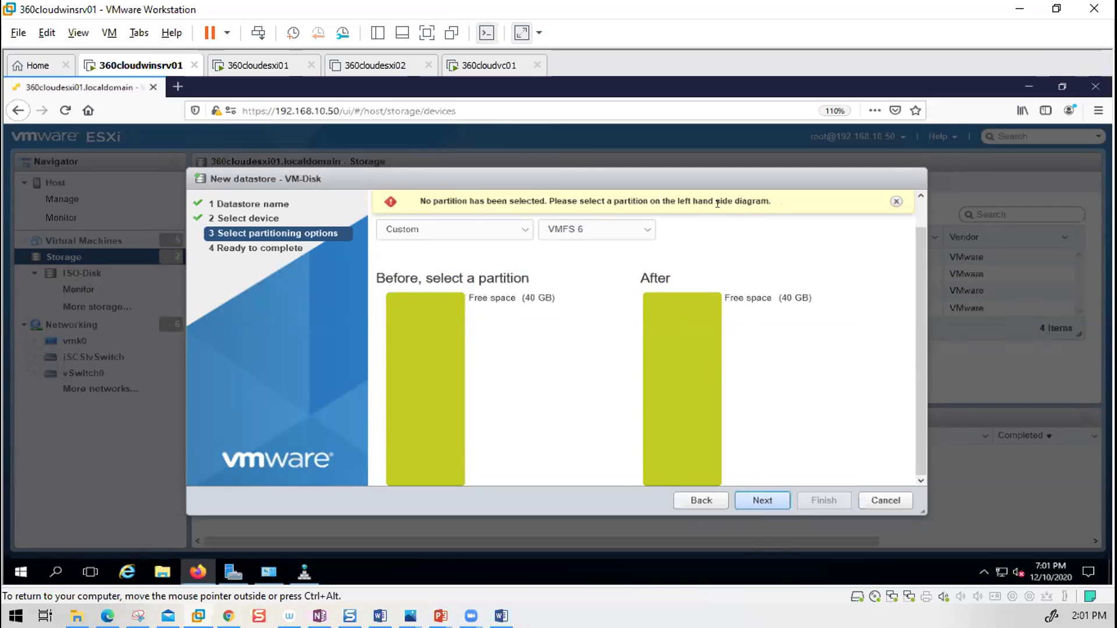
click(896, 202)
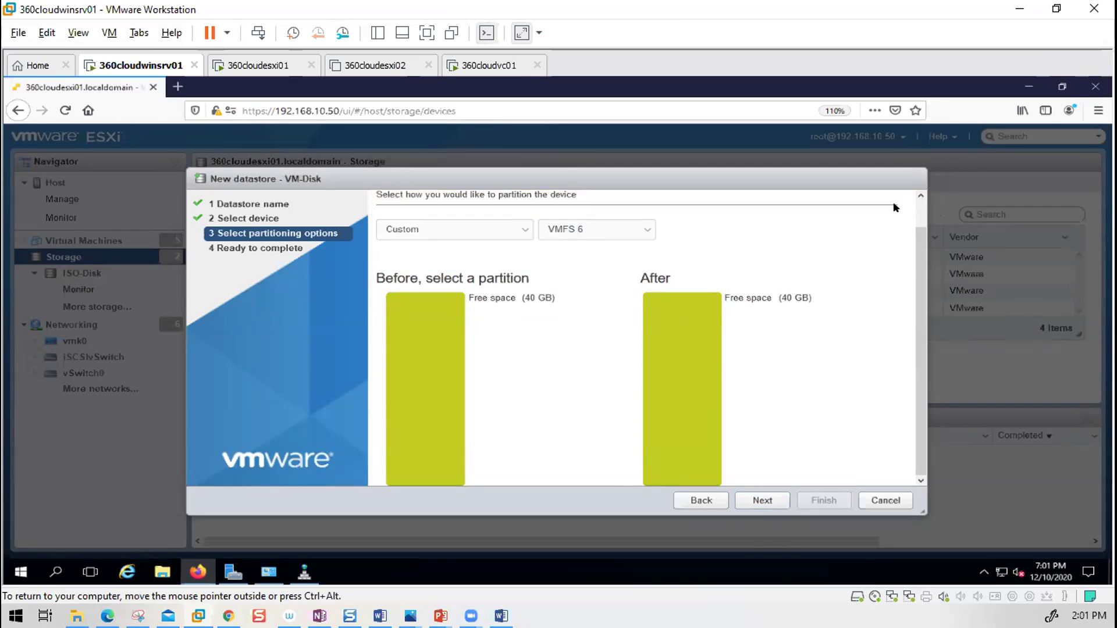
Reduce the browser page zoom to 90% and examine the before and after partition layouts in the datastore wizard
drag(925, 267, 923, 310)
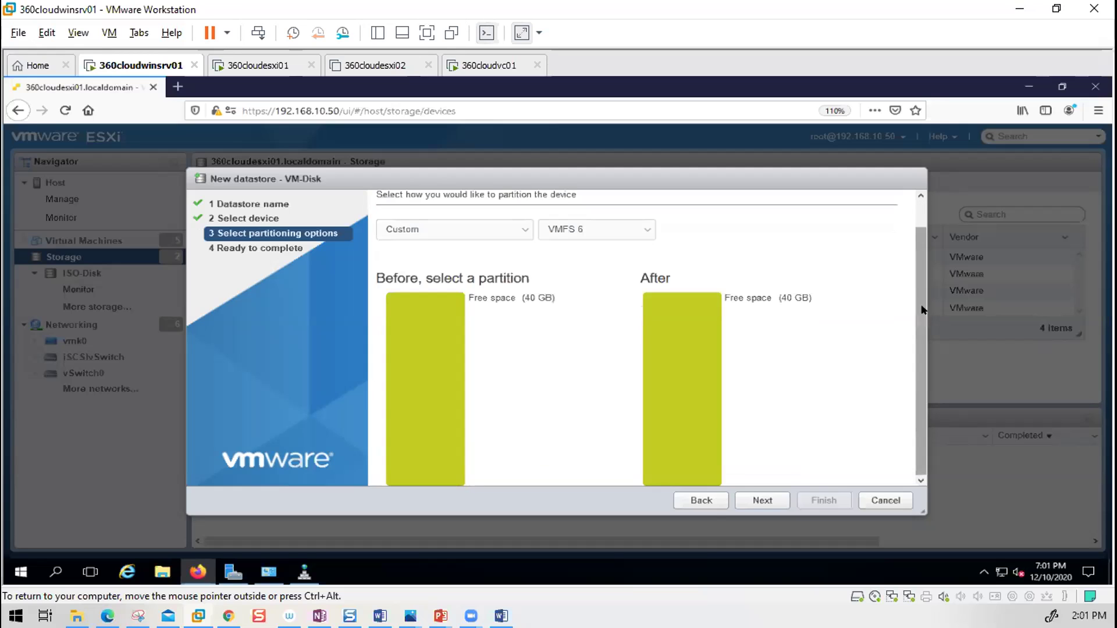
click(1098, 110)
click(997, 237)
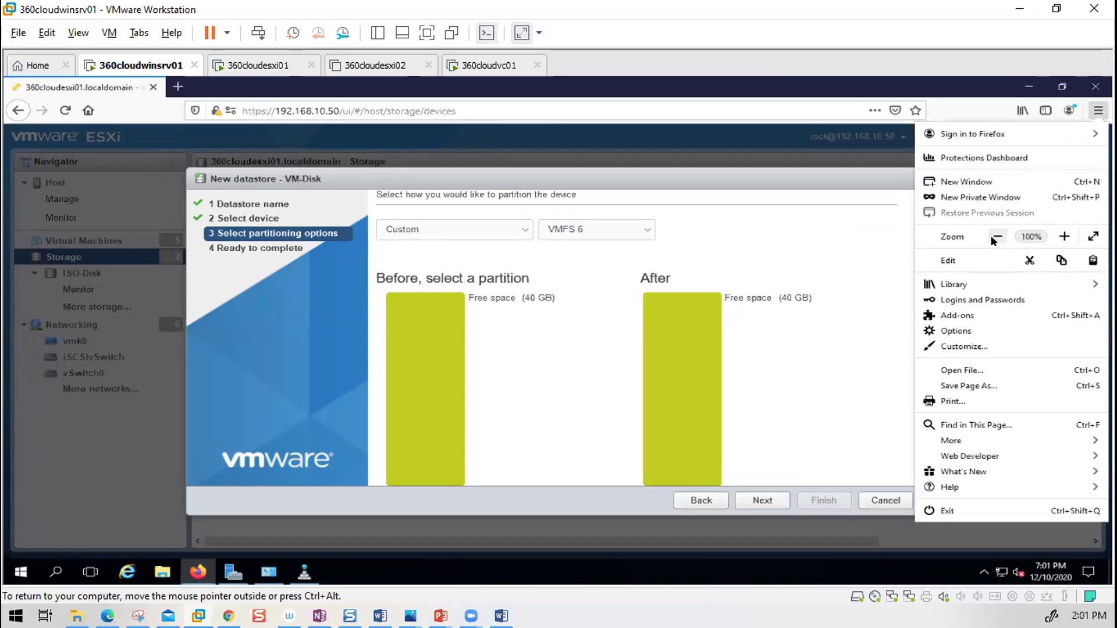
click(996, 238)
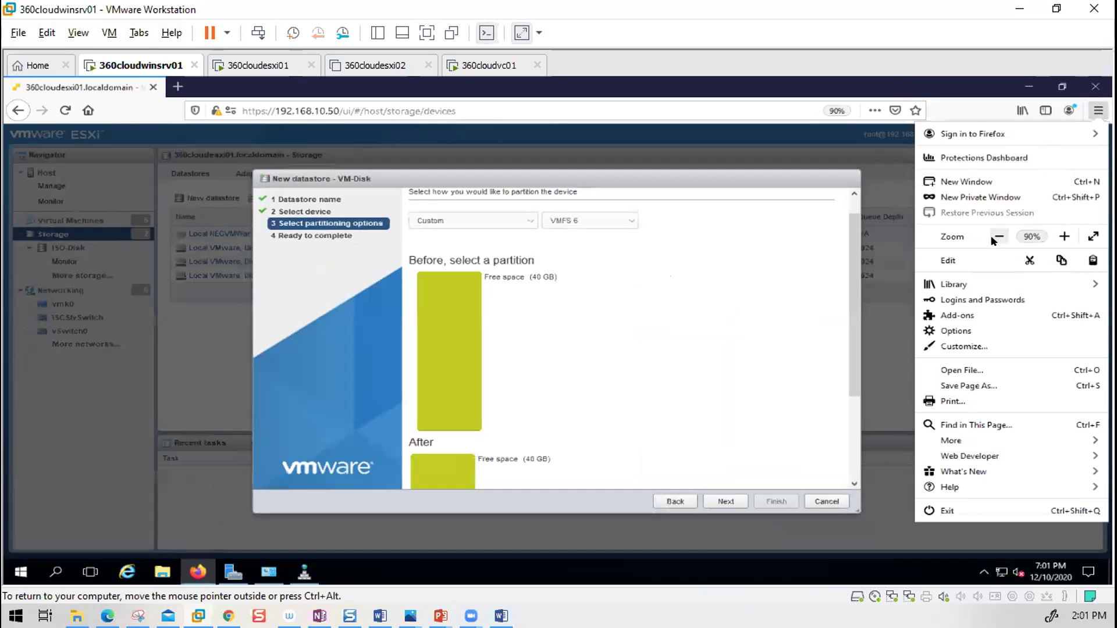
drag(855, 304, 860, 459)
click(855, 244)
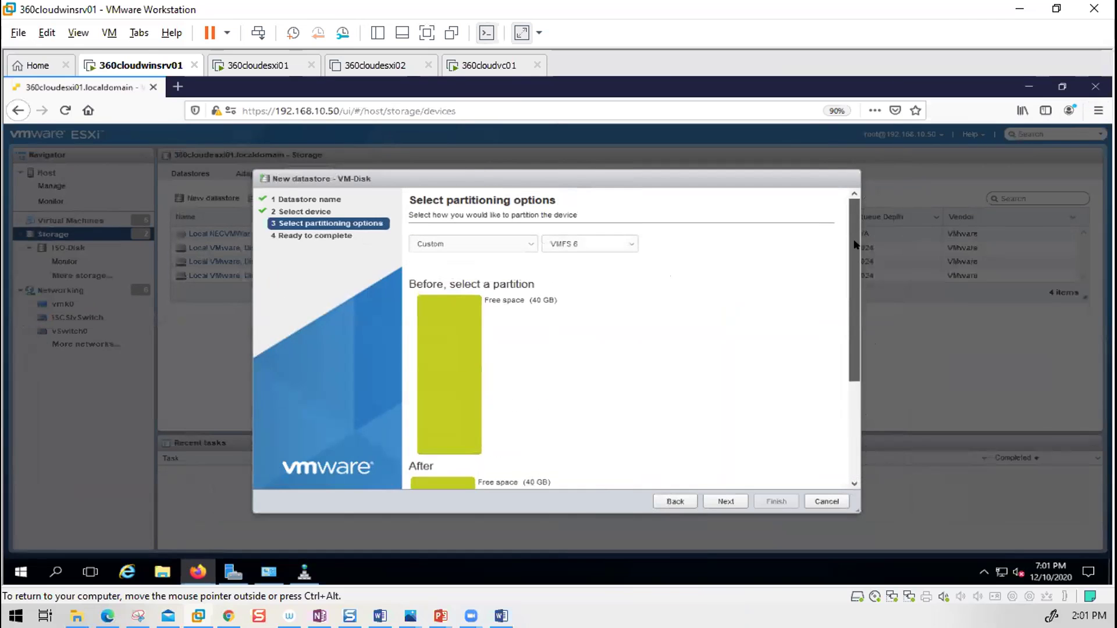
drag(855, 245, 855, 325)
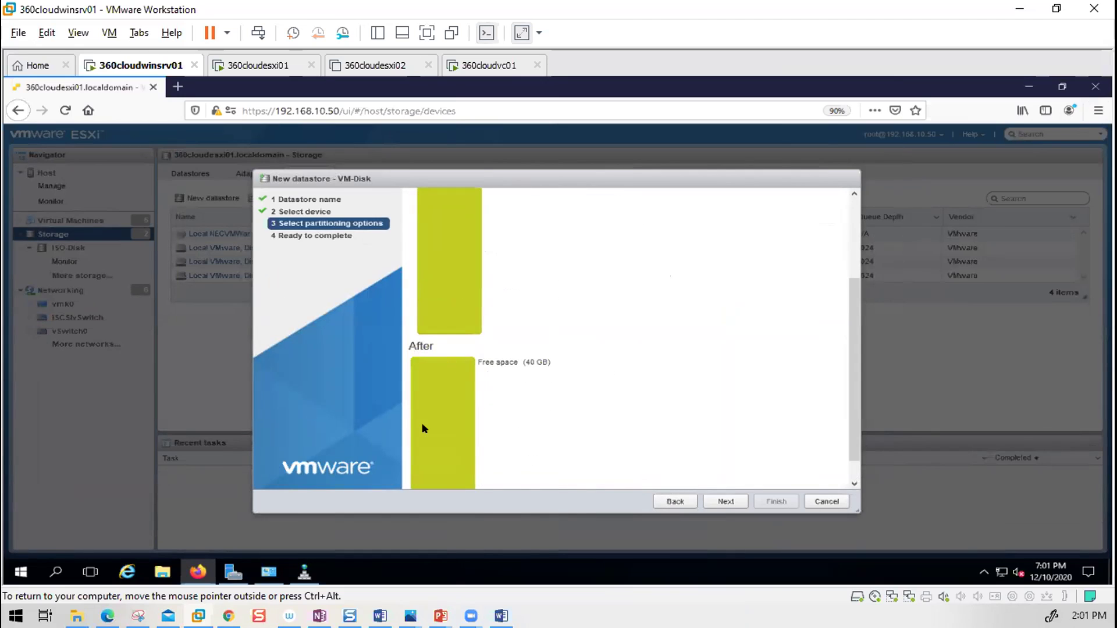
scroll(533, 358, up, 3)
double_click(491, 301)
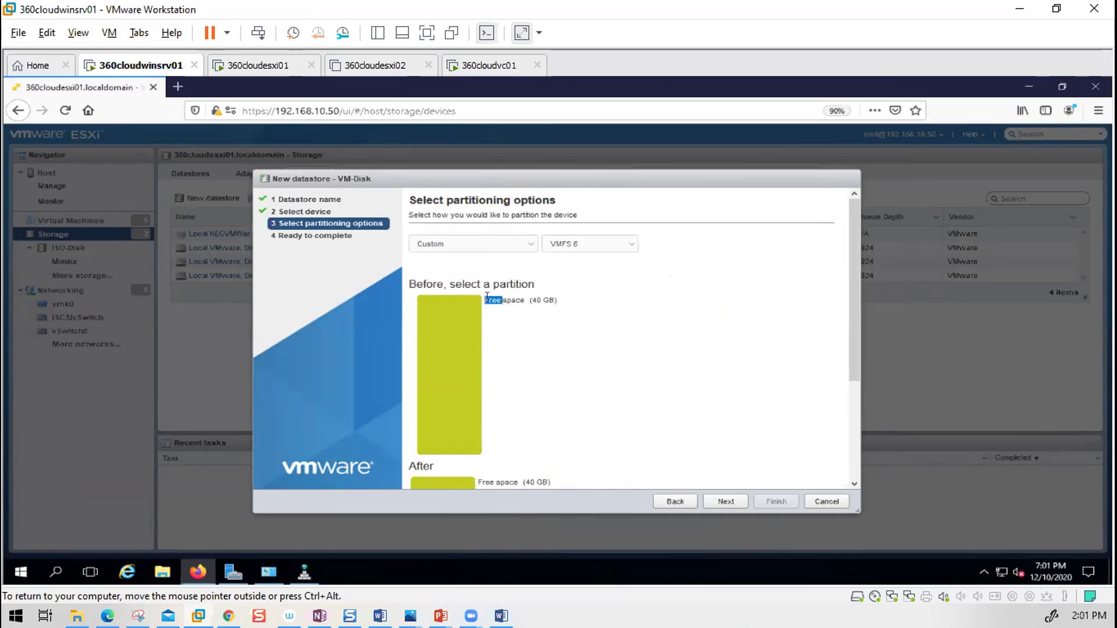
Reselect the unclaimed 40 GB local VMware disk as the datastore's device and return to the partitioning options
click(307, 213)
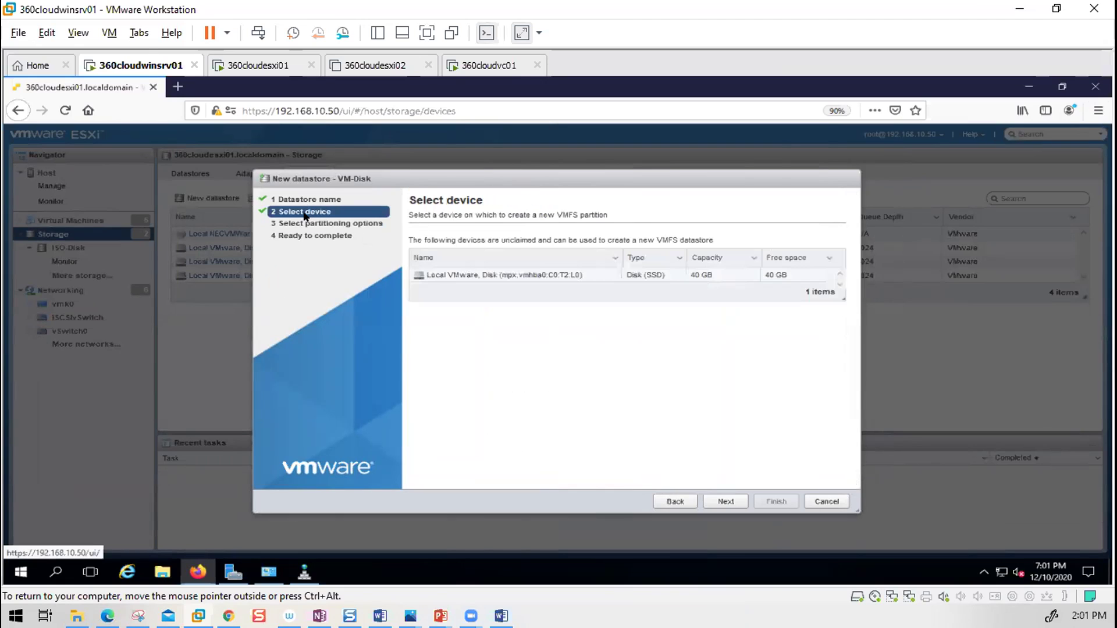
click(503, 275)
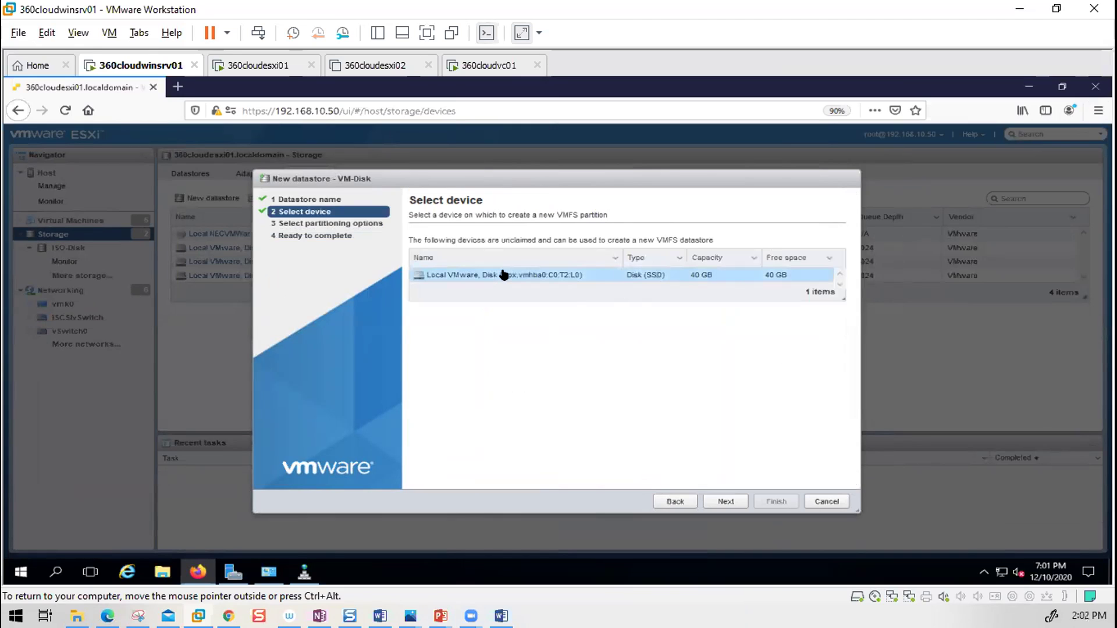
click(726, 503)
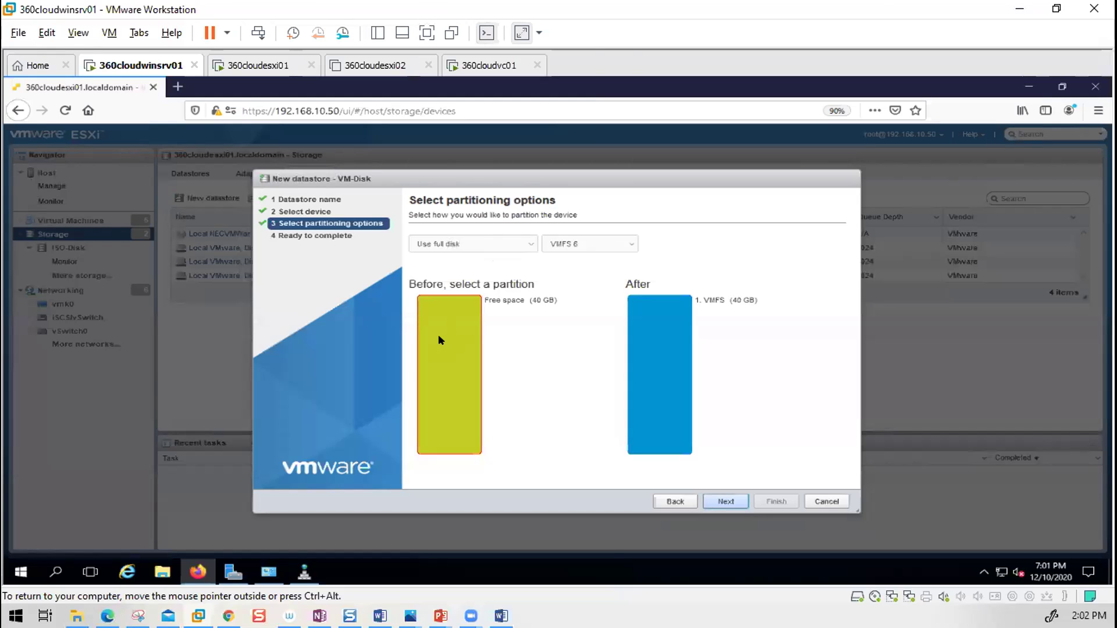
Set the partitioning to Custom and choose the 40 GB free space, then go back to the device selection and forward again
click(527, 243)
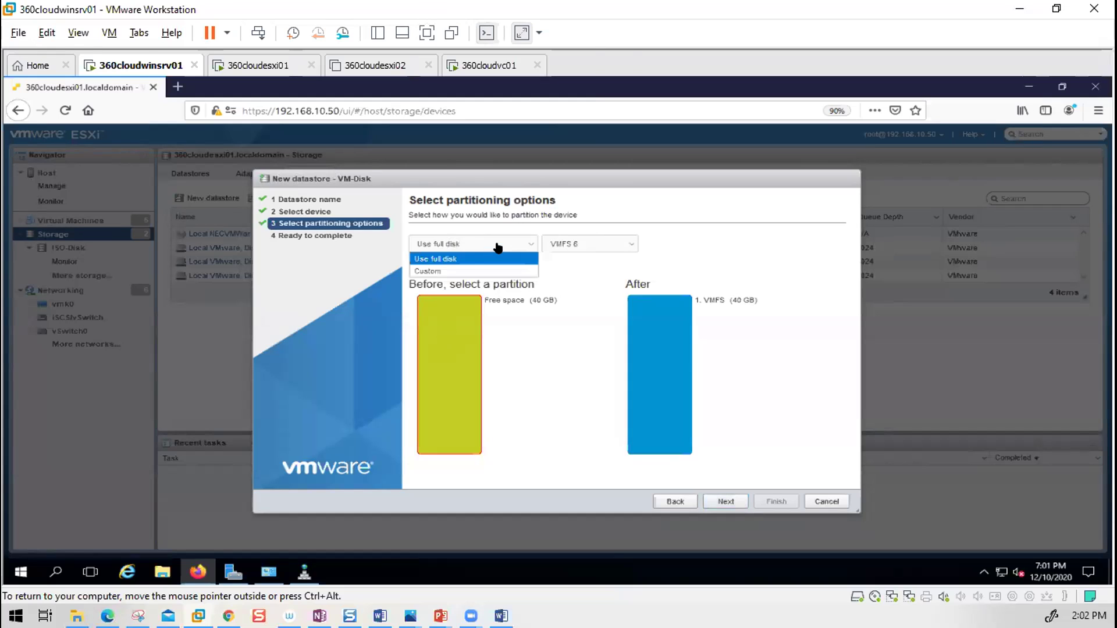
click(448, 270)
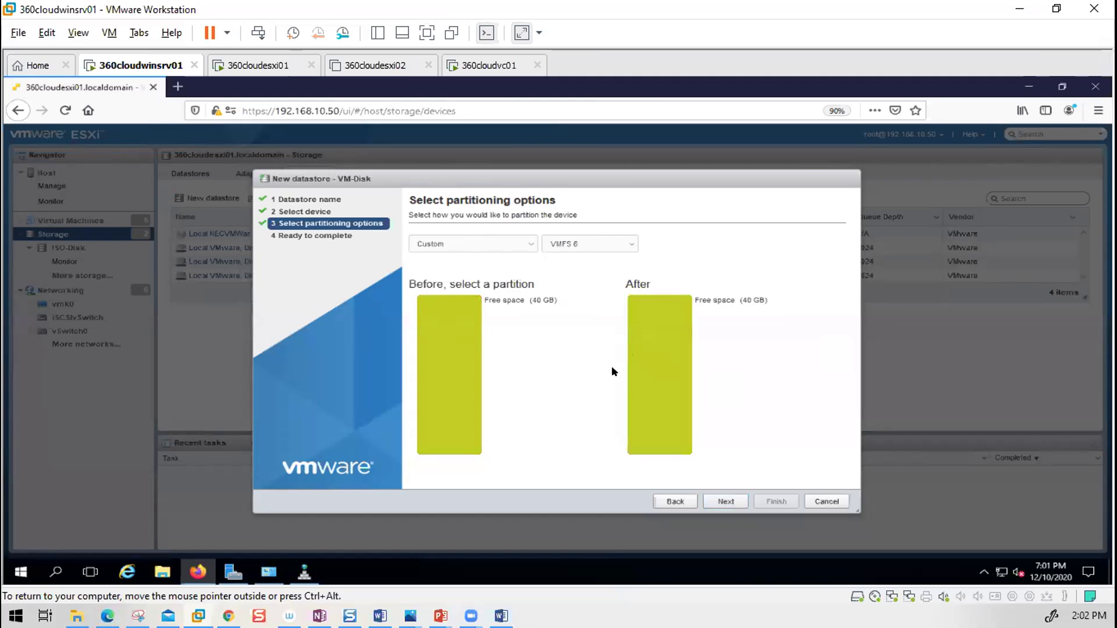
click(441, 309)
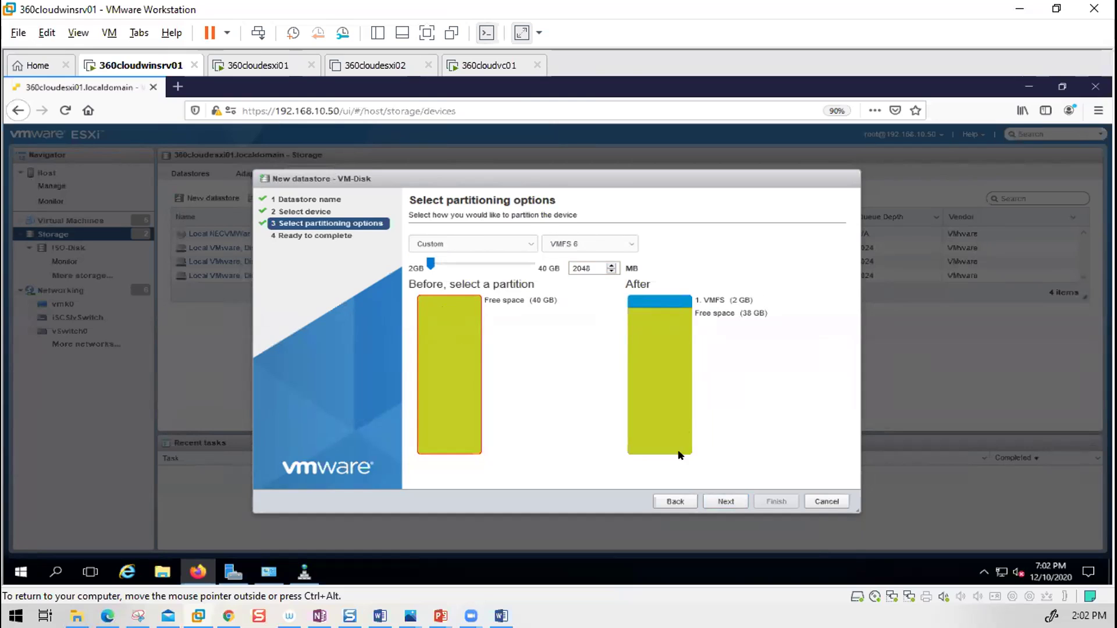
click(664, 502)
click(725, 502)
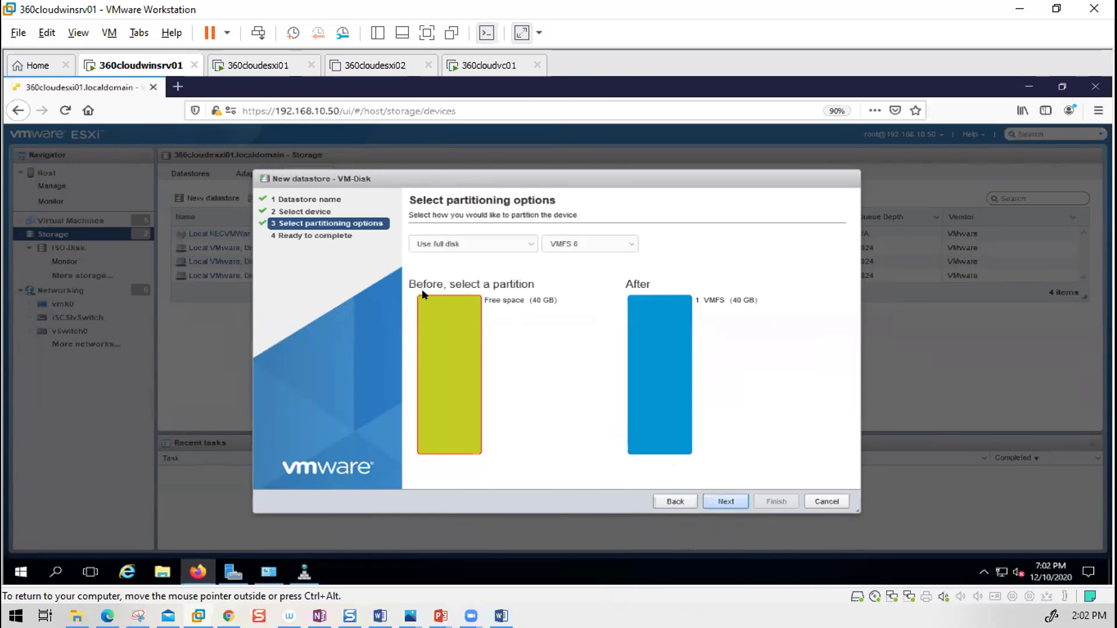
Use Custom partitioning with a 20294 MB VMFS partition in the disk's free space and create the VM-Disk datastore
click(491, 244)
click(466, 271)
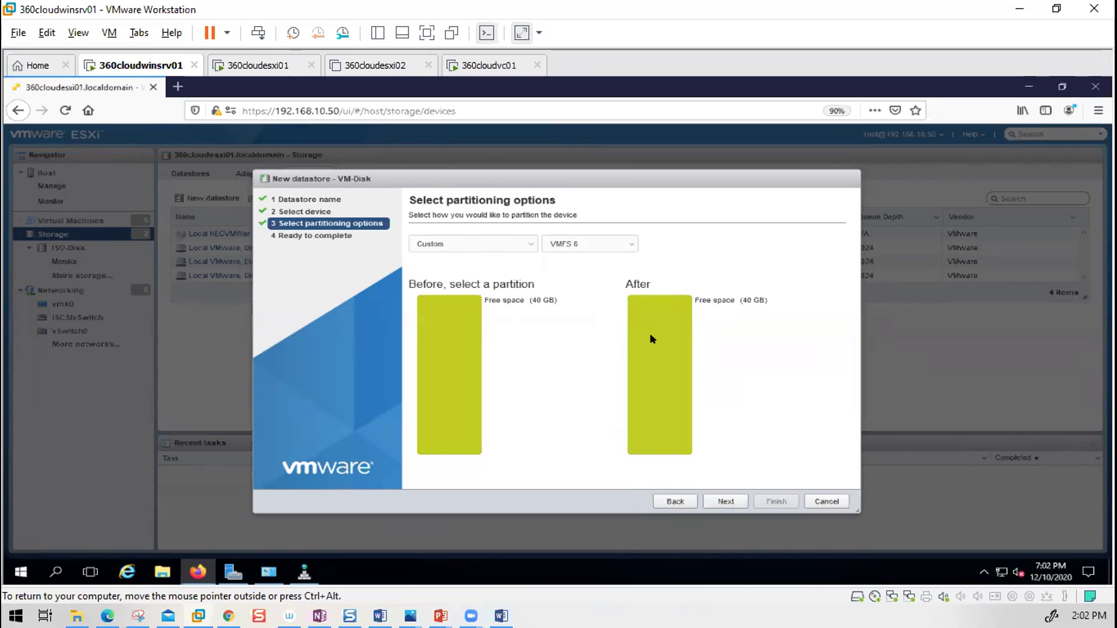
click(476, 372)
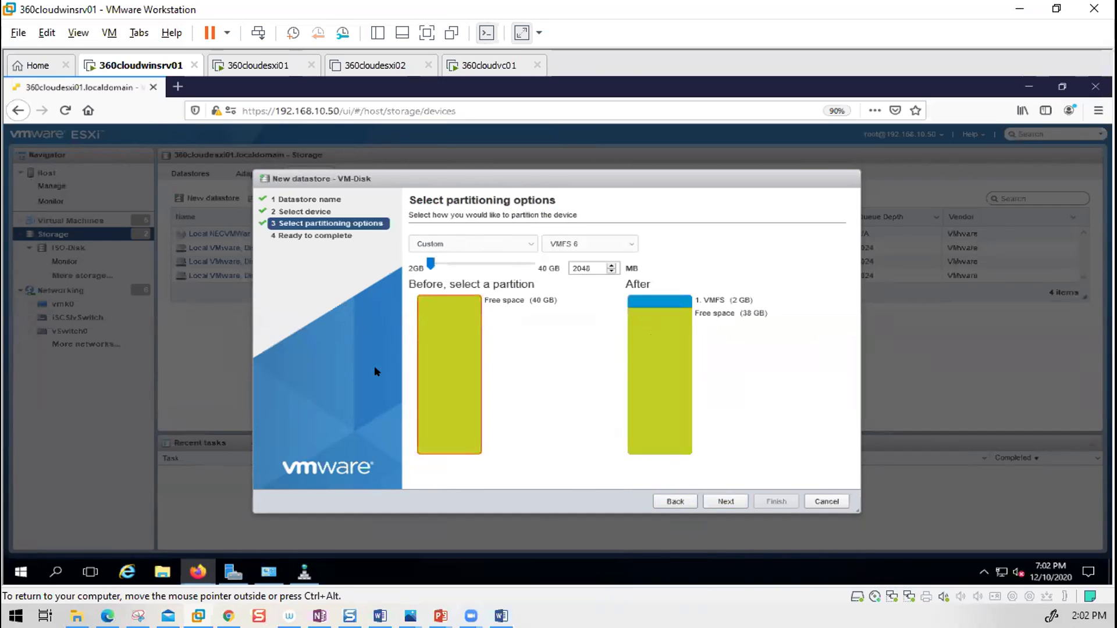
drag(431, 263, 477, 266)
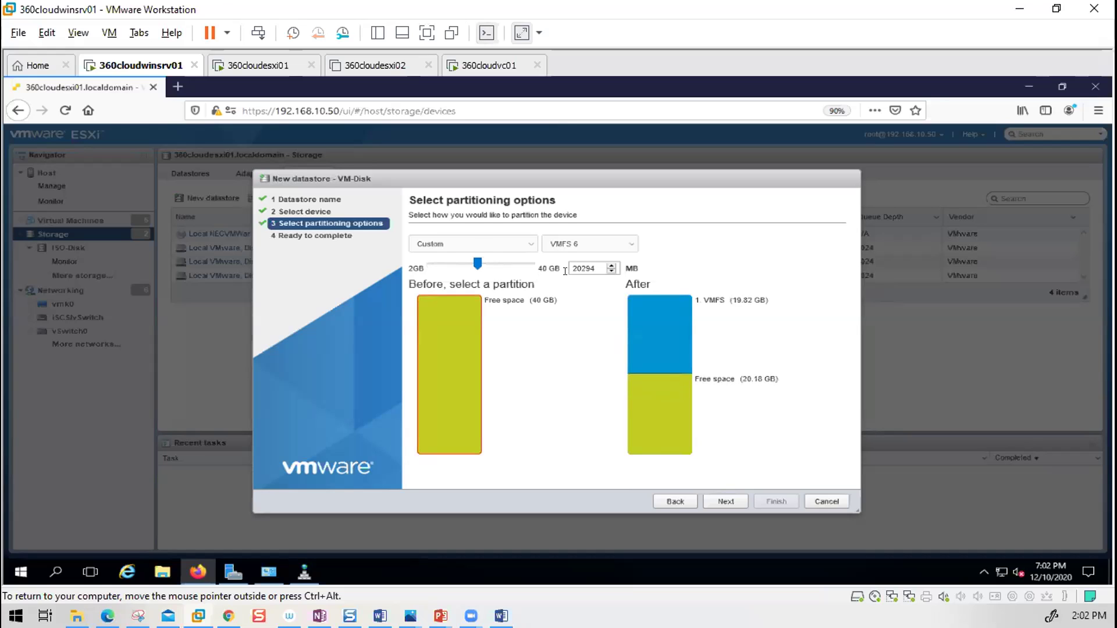
click(734, 499)
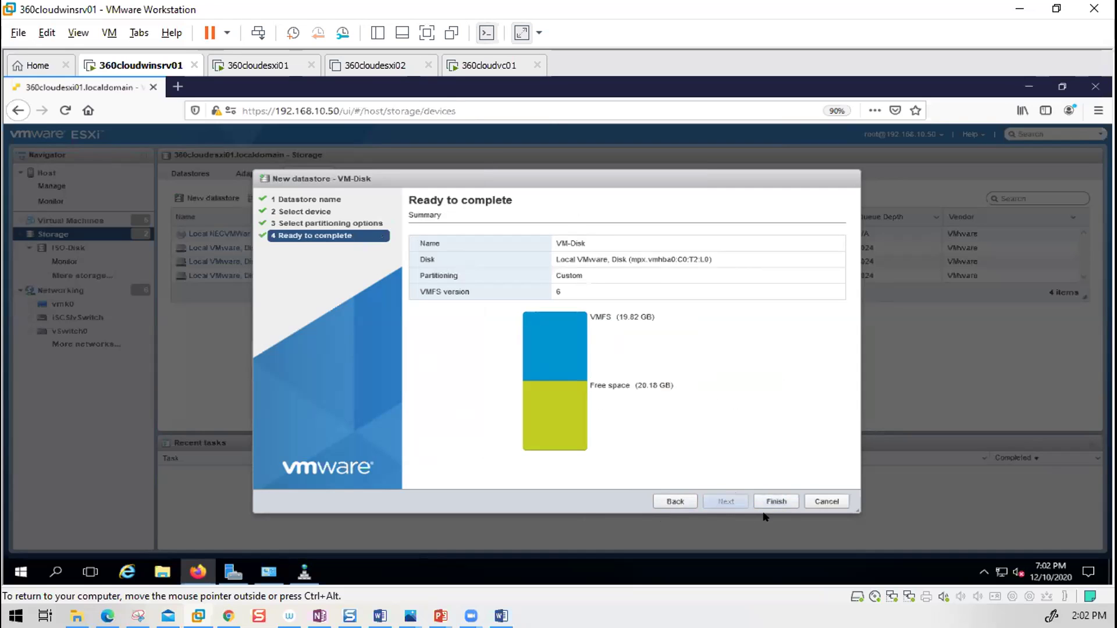
click(777, 501)
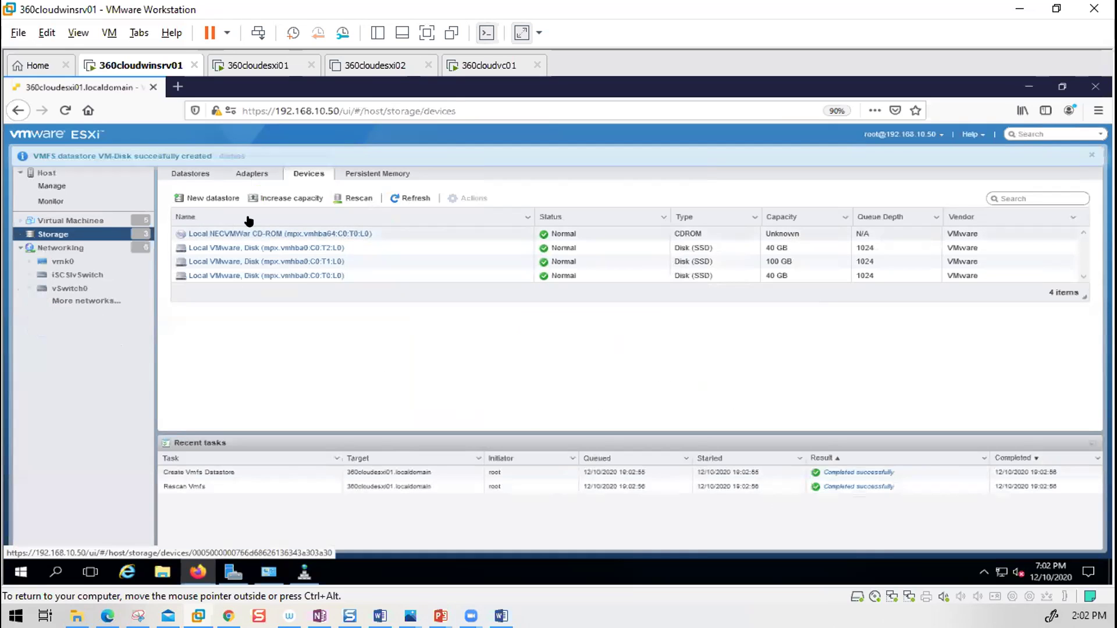
Check VM-Disk in the host's datastore list, review the creation types for a new datastore, and close the wizard without creating one
click(195, 175)
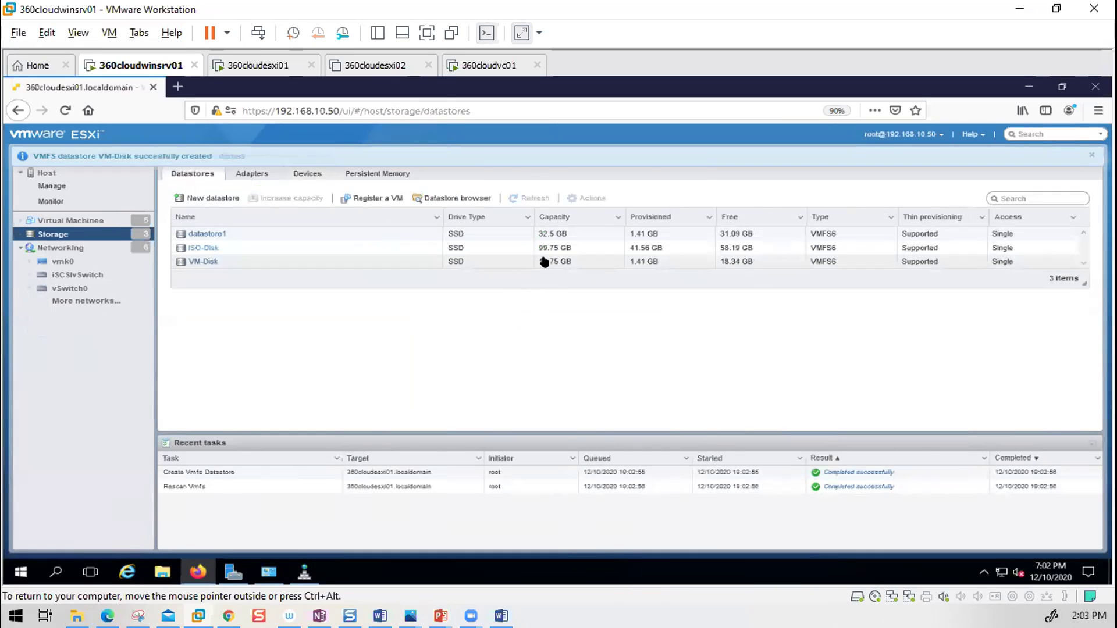
click(207, 197)
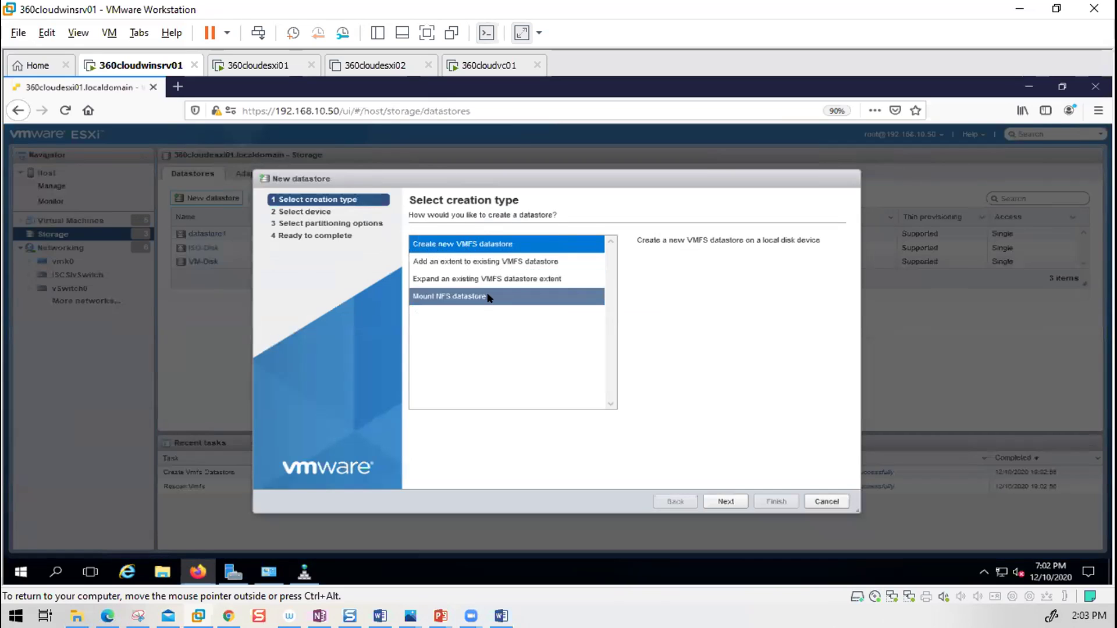
click(480, 245)
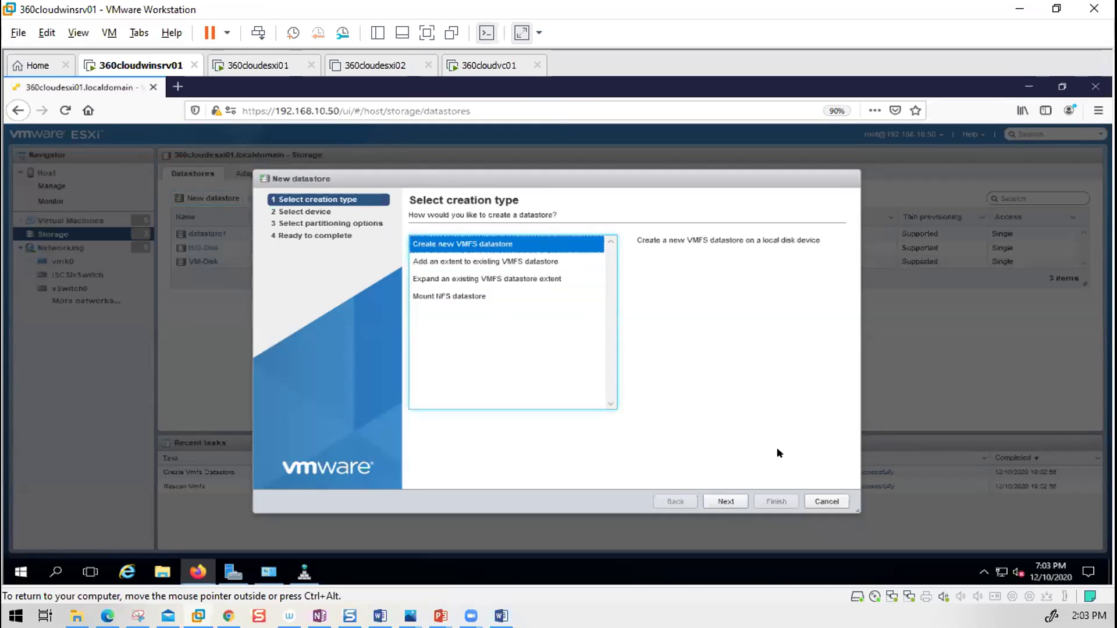
click(826, 501)
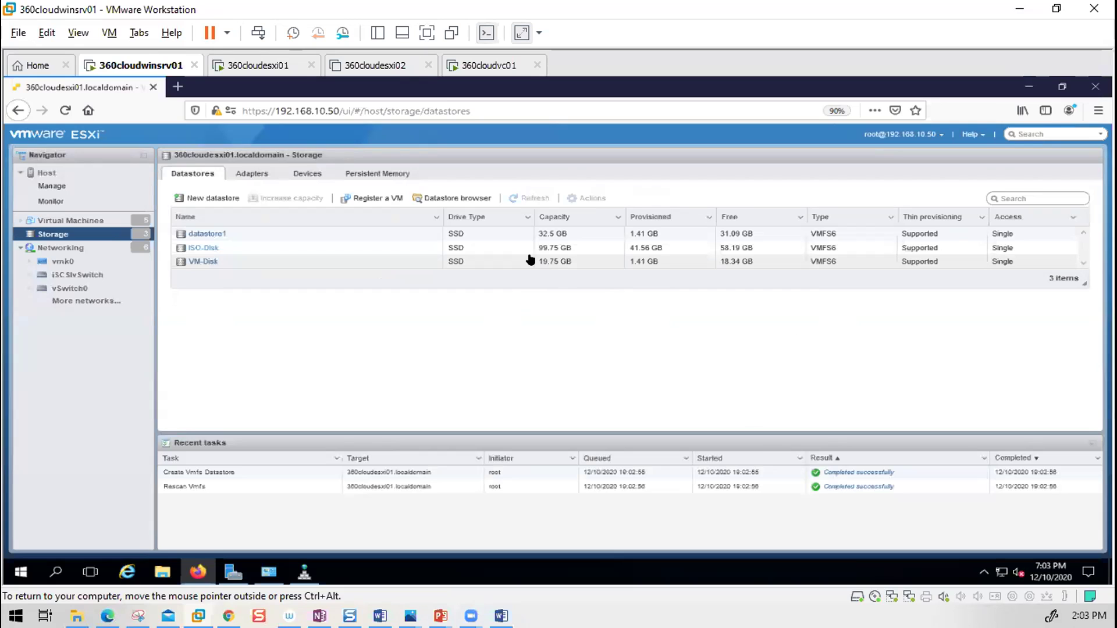
Start a new datastore wizard, choose adding an extent to an existing VMFS datastore, pick VM-Disk, and check the devices offered
click(203, 199)
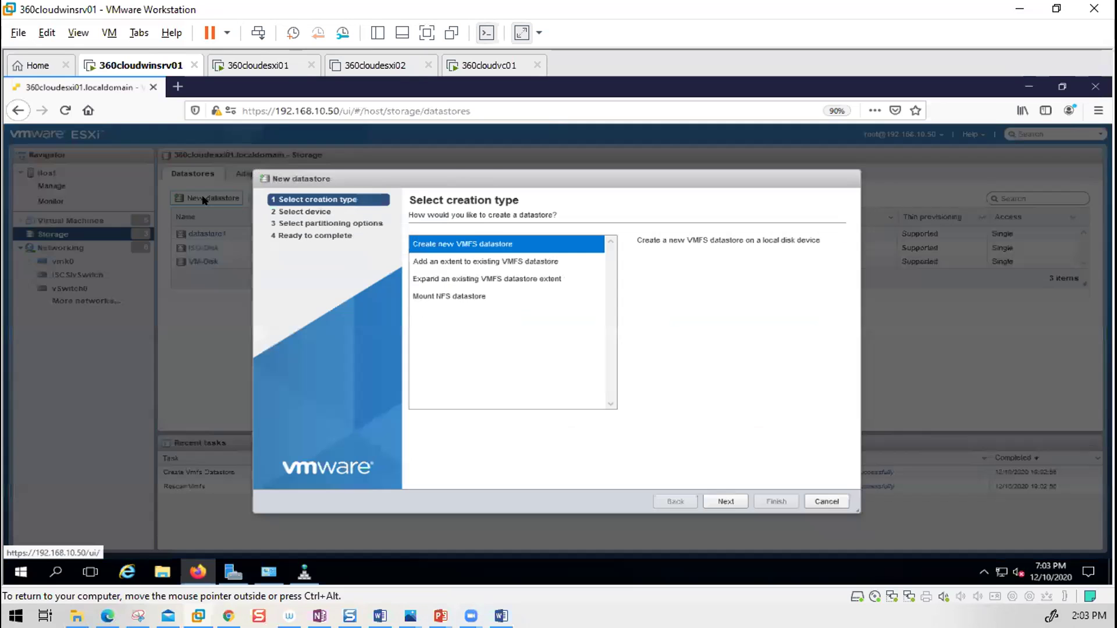
click(469, 260)
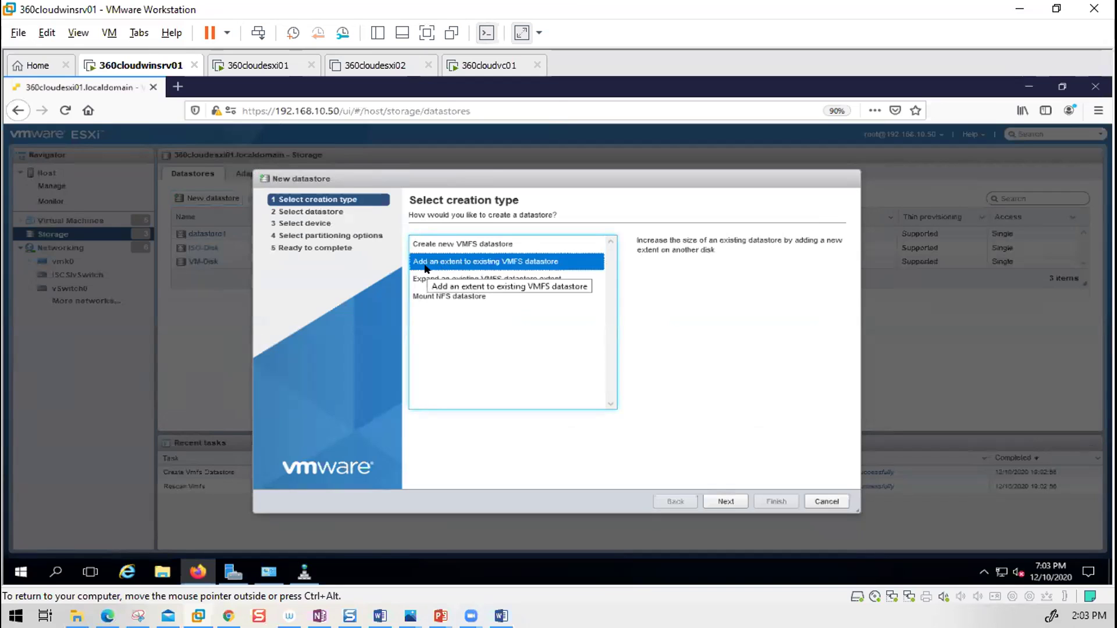
click(726, 501)
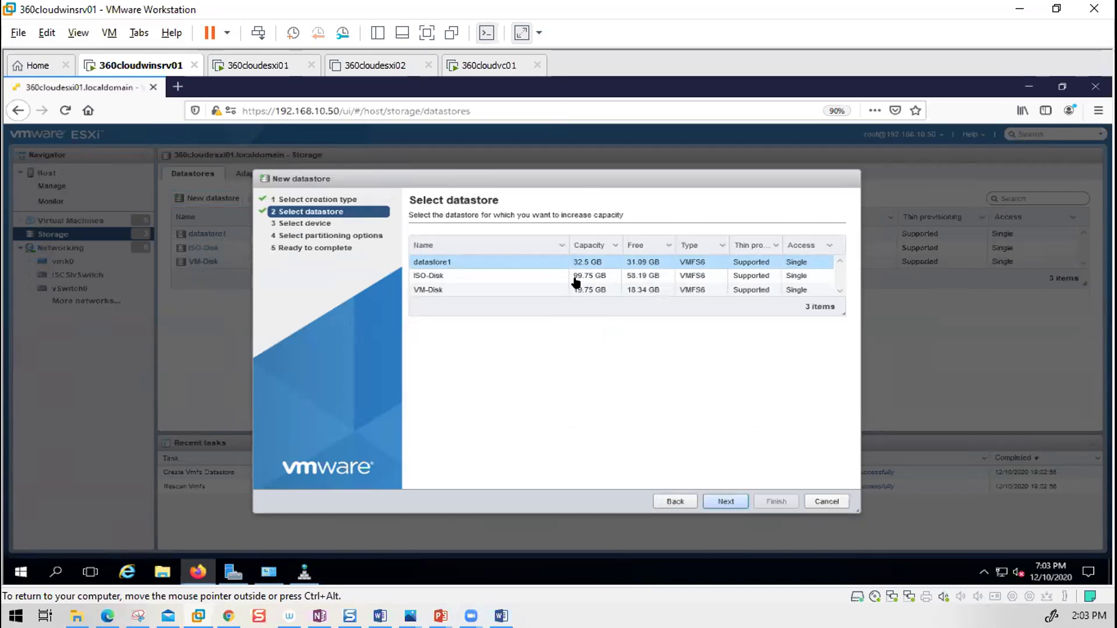
click(516, 289)
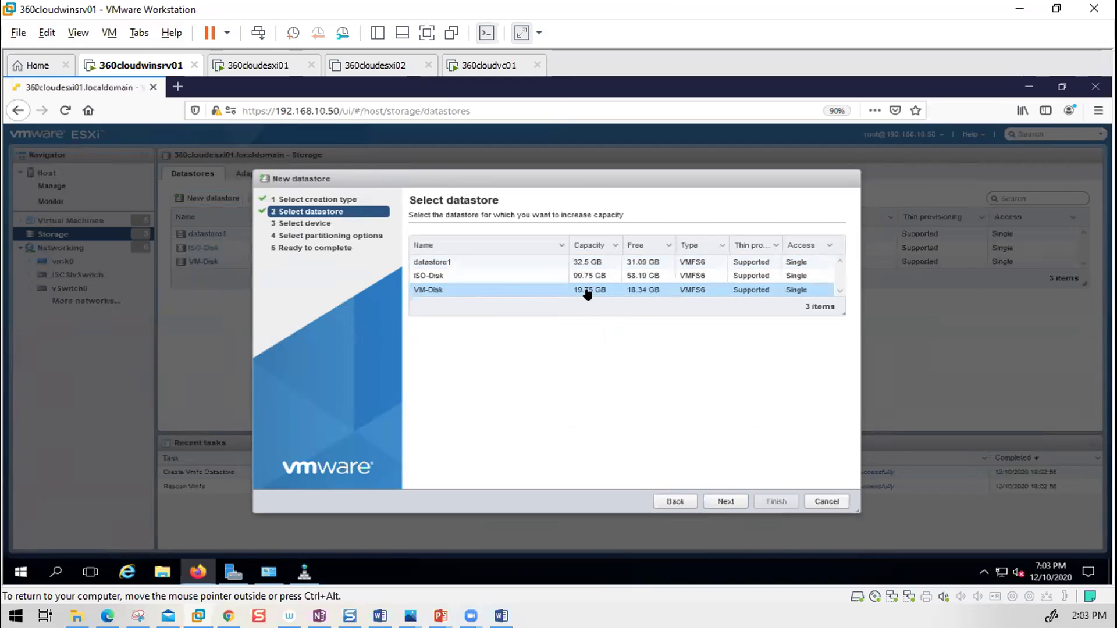
click(721, 500)
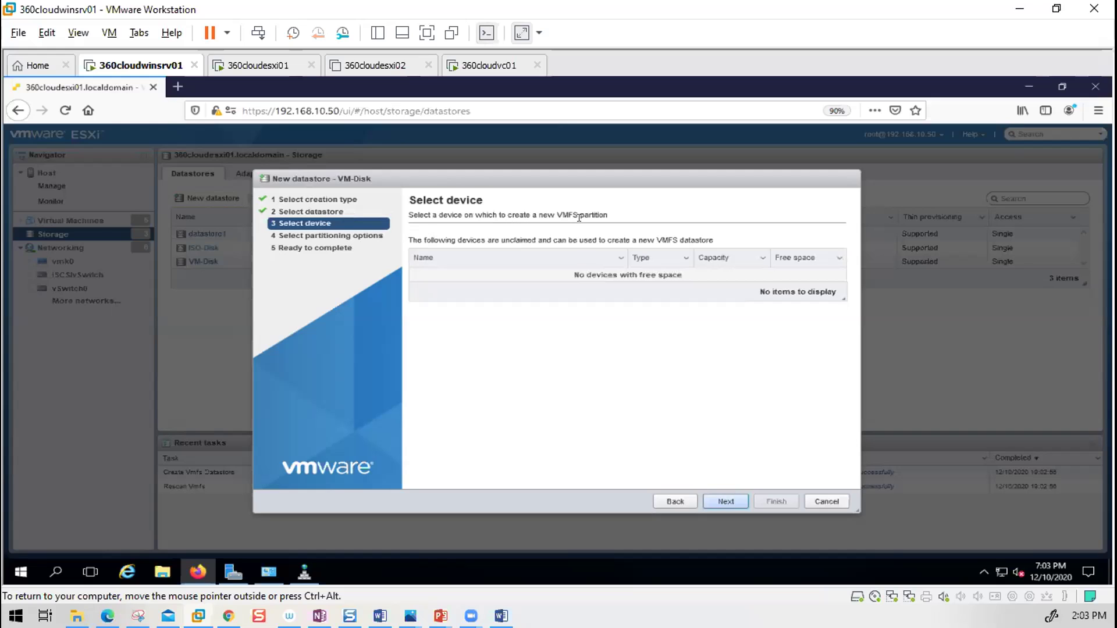
Return to the datastore selection and retry the extent with VM-Disk and datastore1, rechecking the available devices each time
click(675, 504)
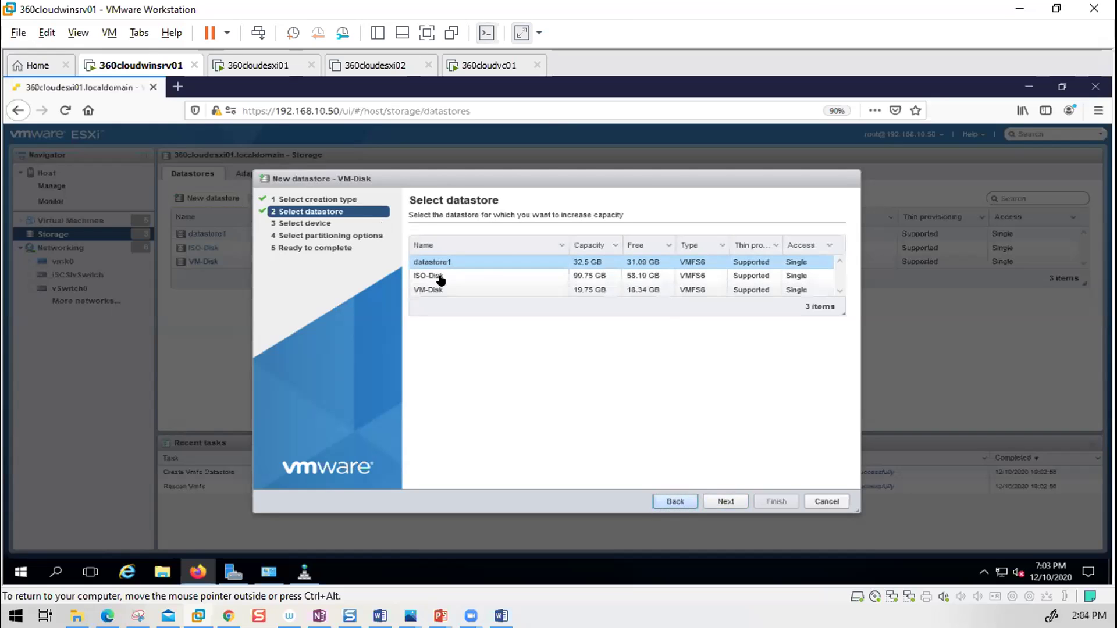
click(430, 290)
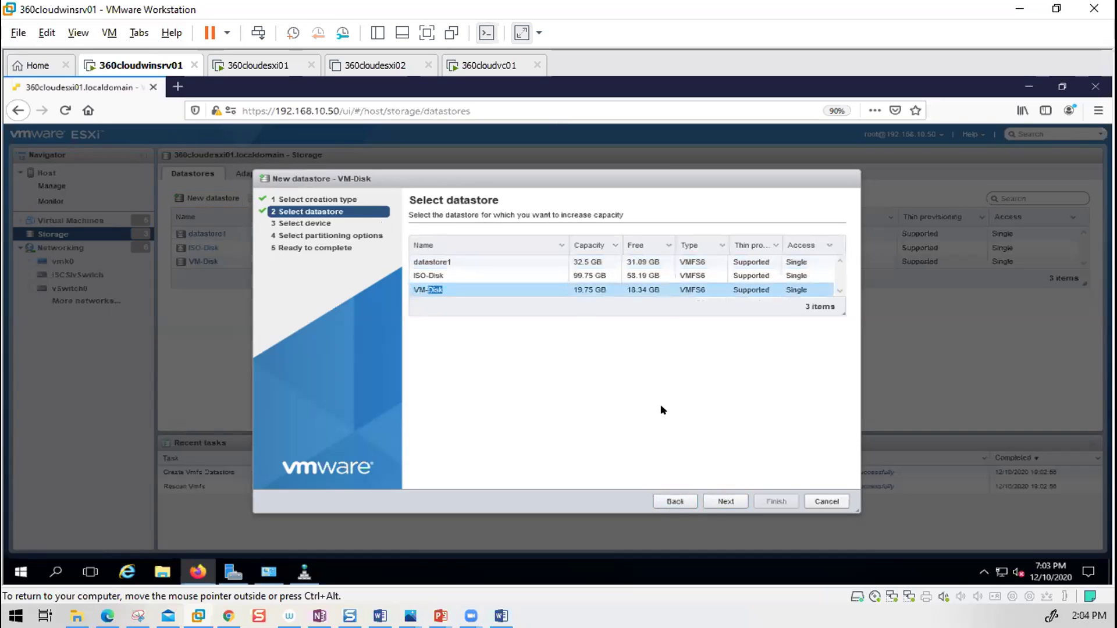
click(721, 501)
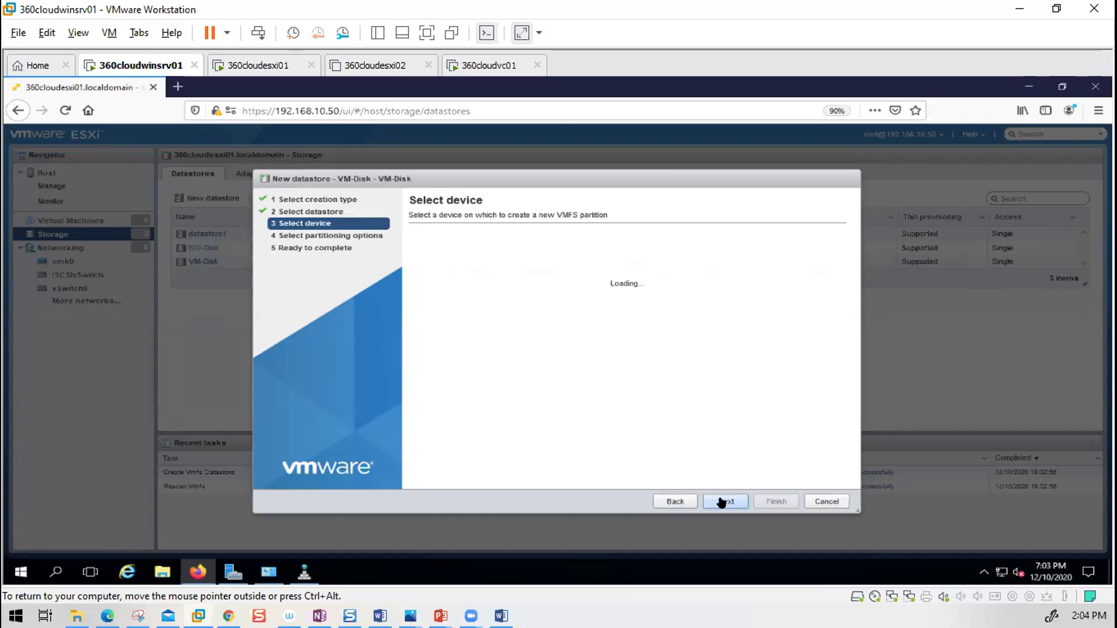
click(666, 500)
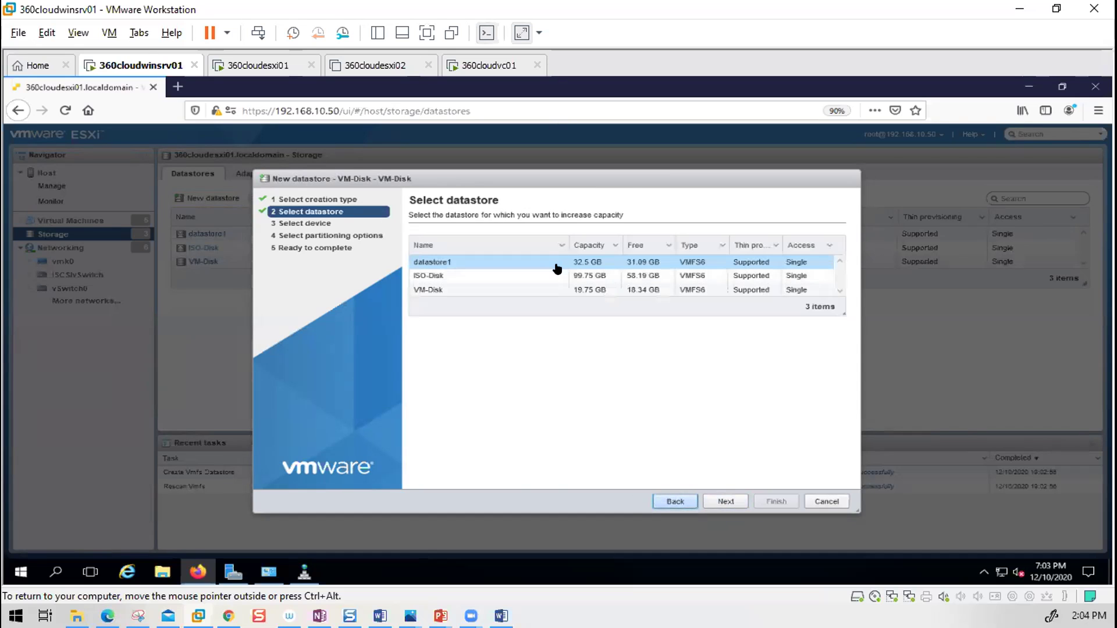
click(739, 503)
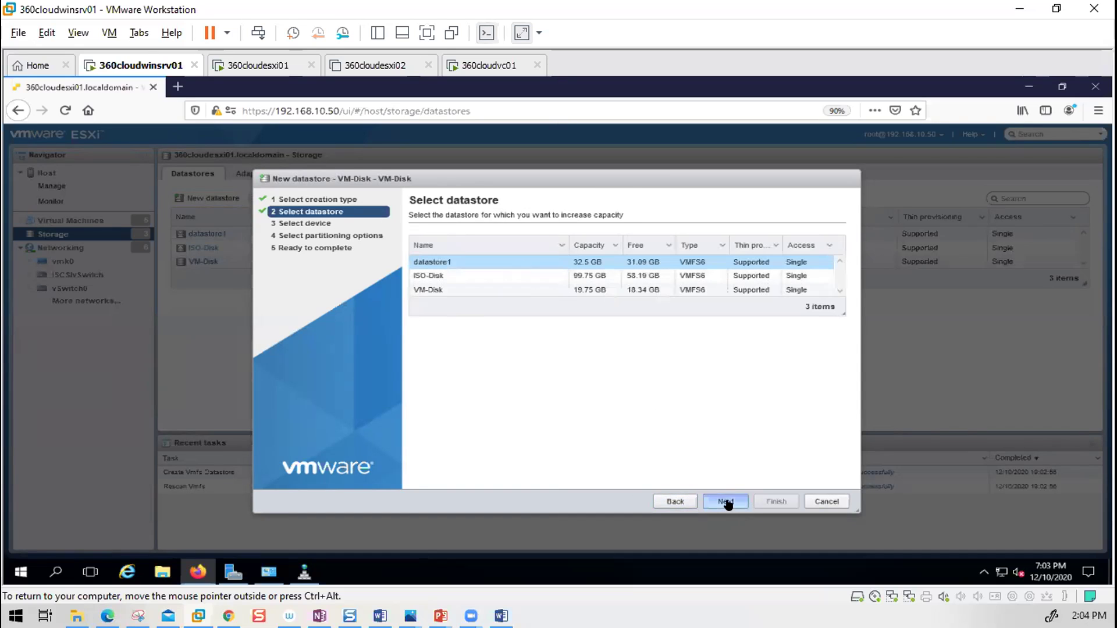
click(675, 501)
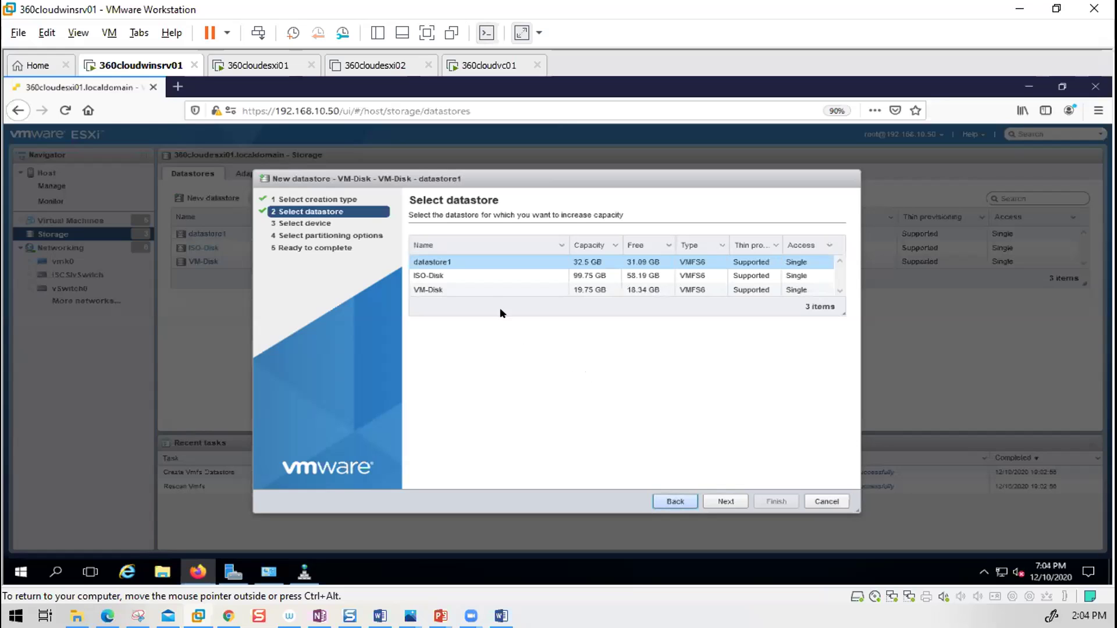
click(443, 288)
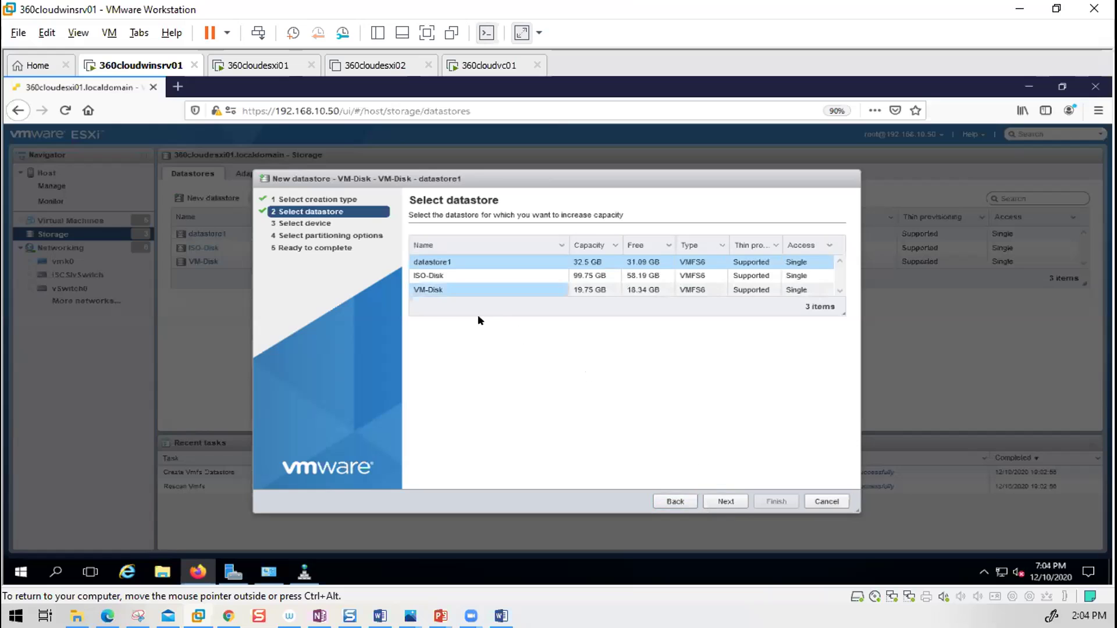
click(721, 501)
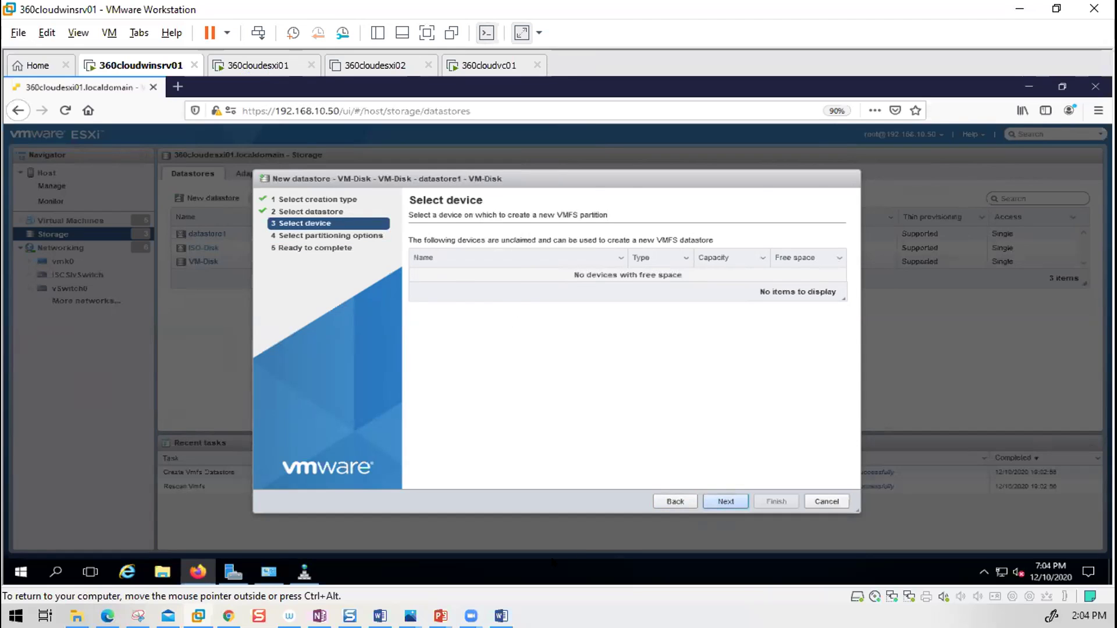
click(667, 499)
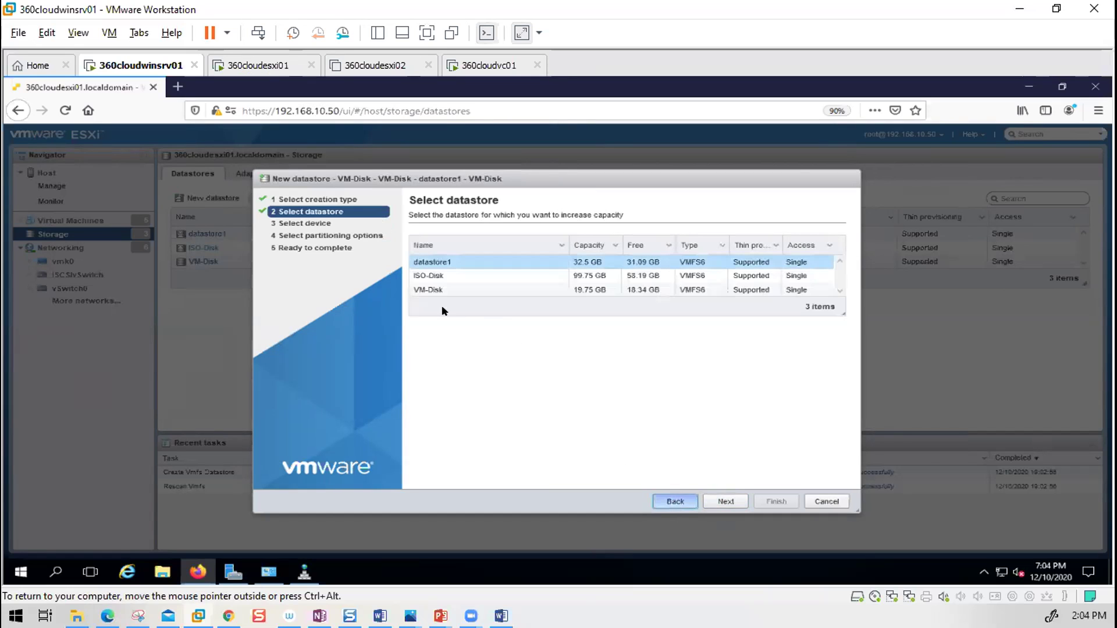
Change the creation type to Create new VMFS datastore, check for unclaimed devices, and cancel the wizard
key(Return)
click(460, 244)
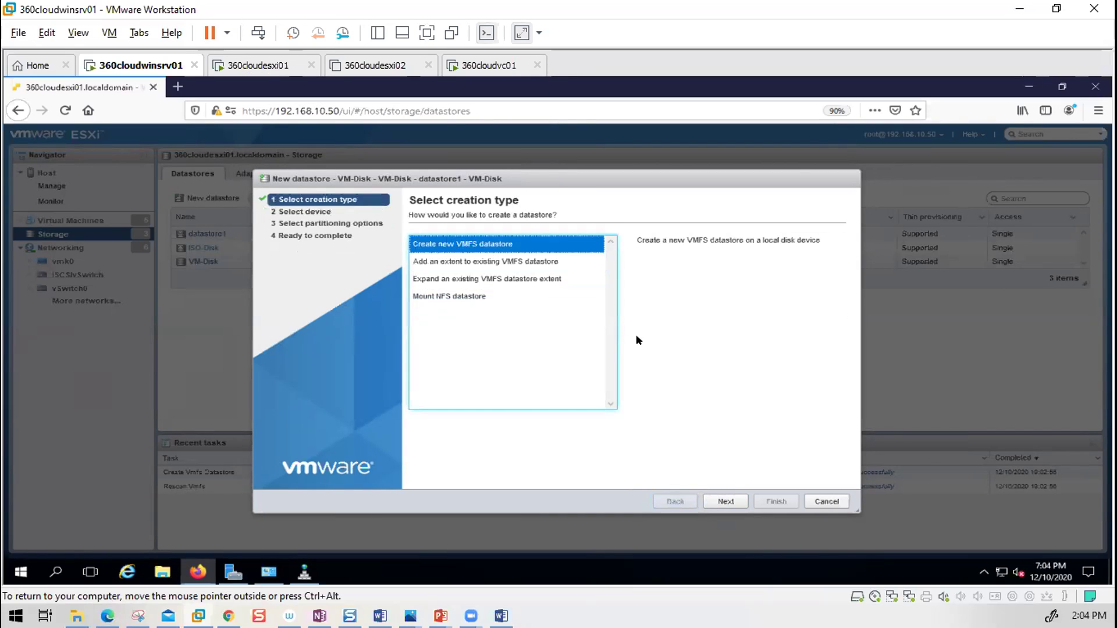
click(726, 501)
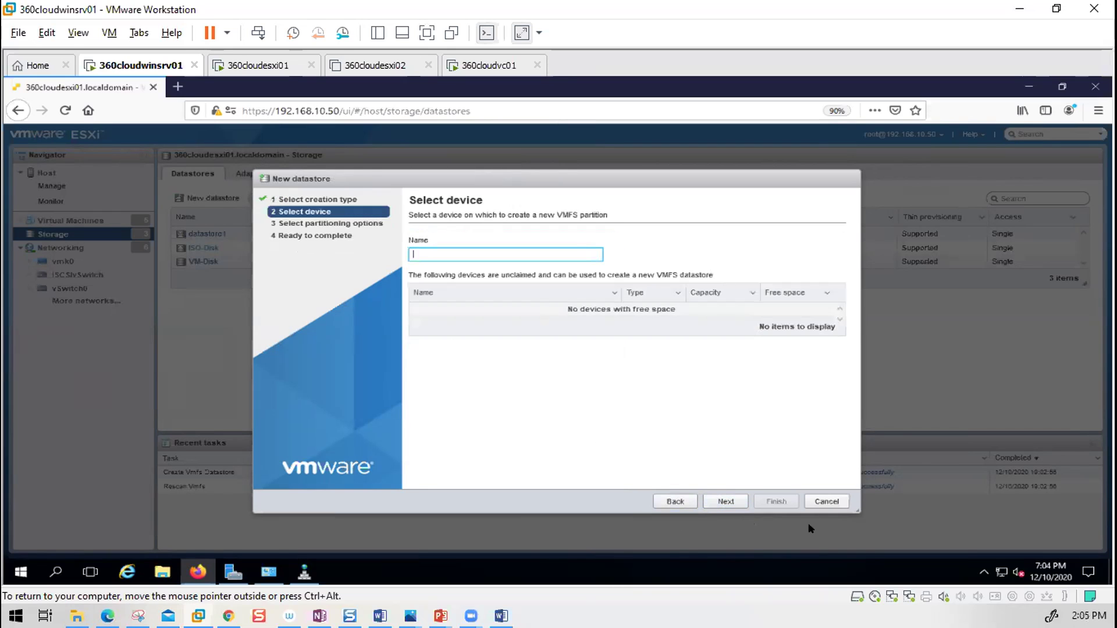
click(820, 501)
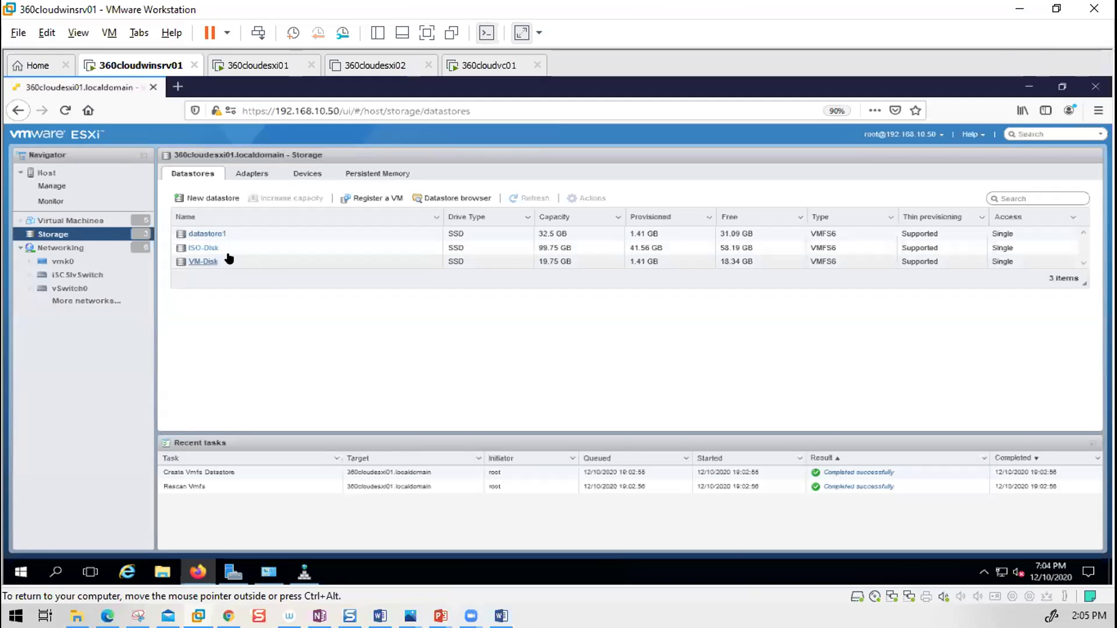
Rescan and refresh the host's storage devices, and display the details of the 40 GB local disk mpx.vmhba0:C0:T0:L0
click(303, 174)
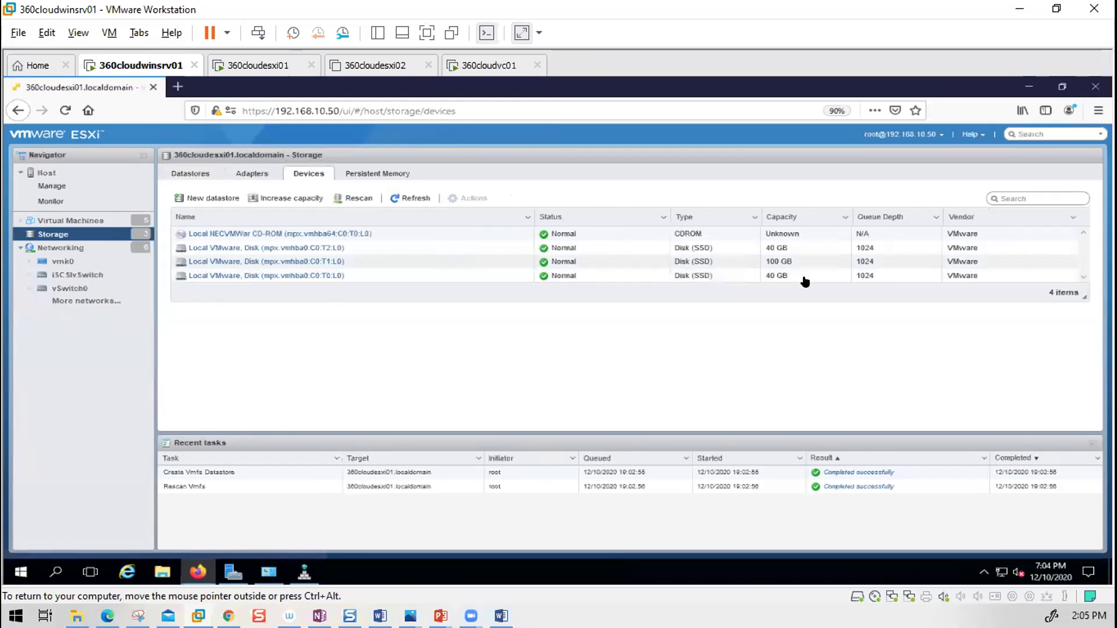
click(785, 280)
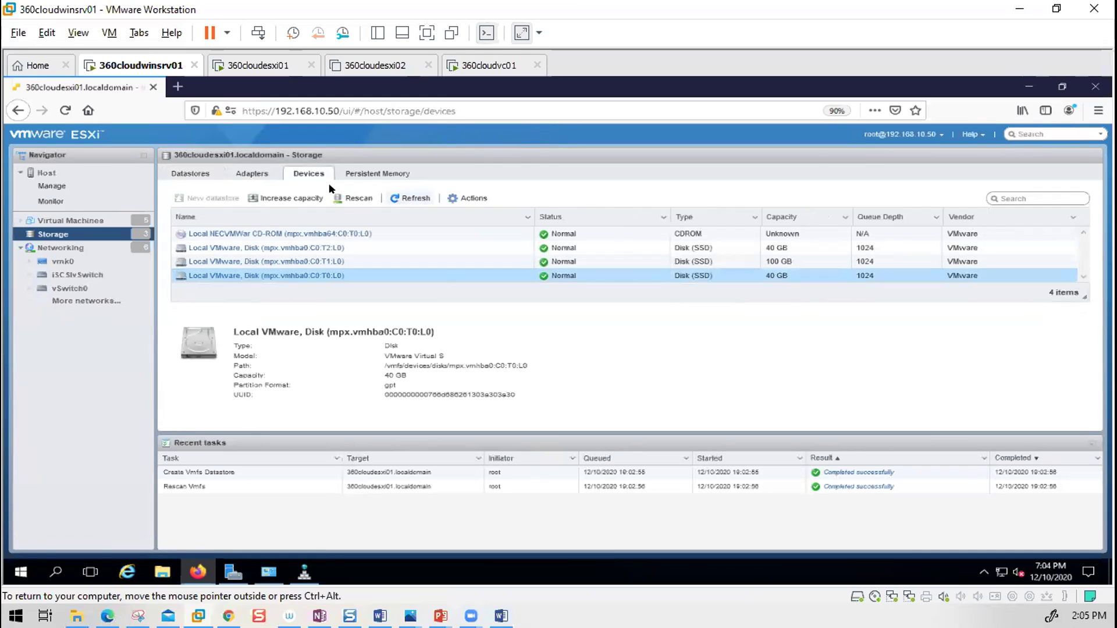
click(342, 198)
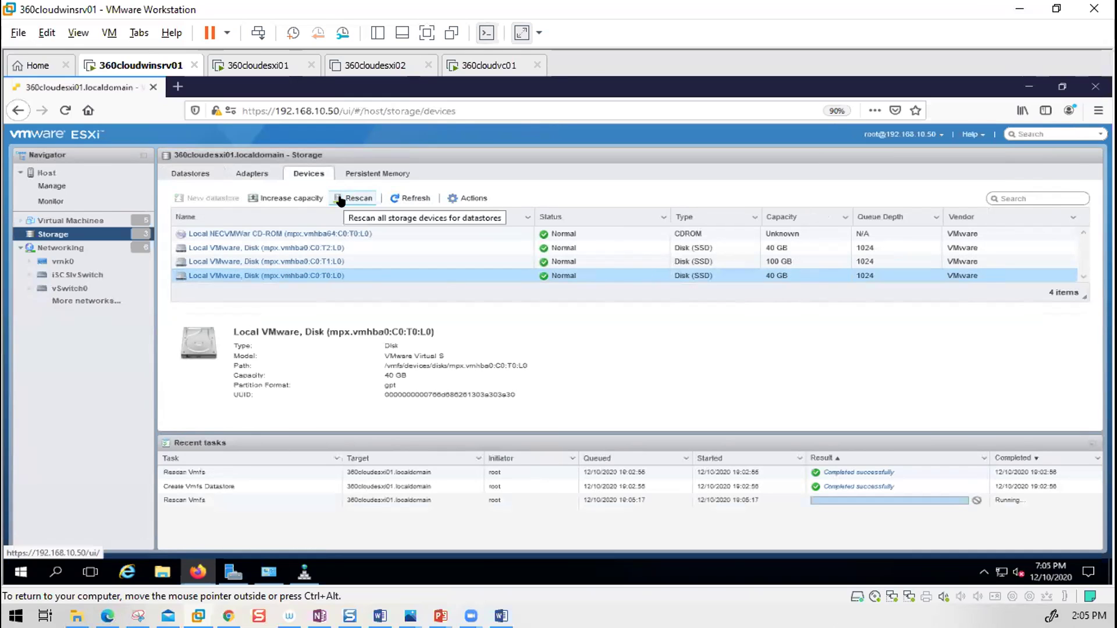
click(416, 201)
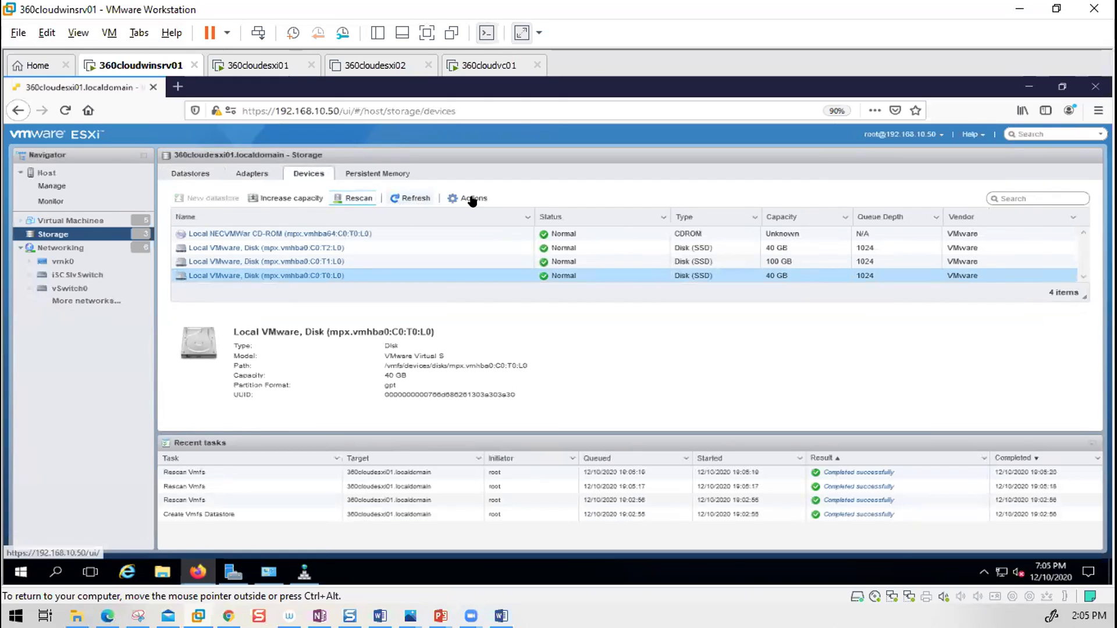
click(399, 198)
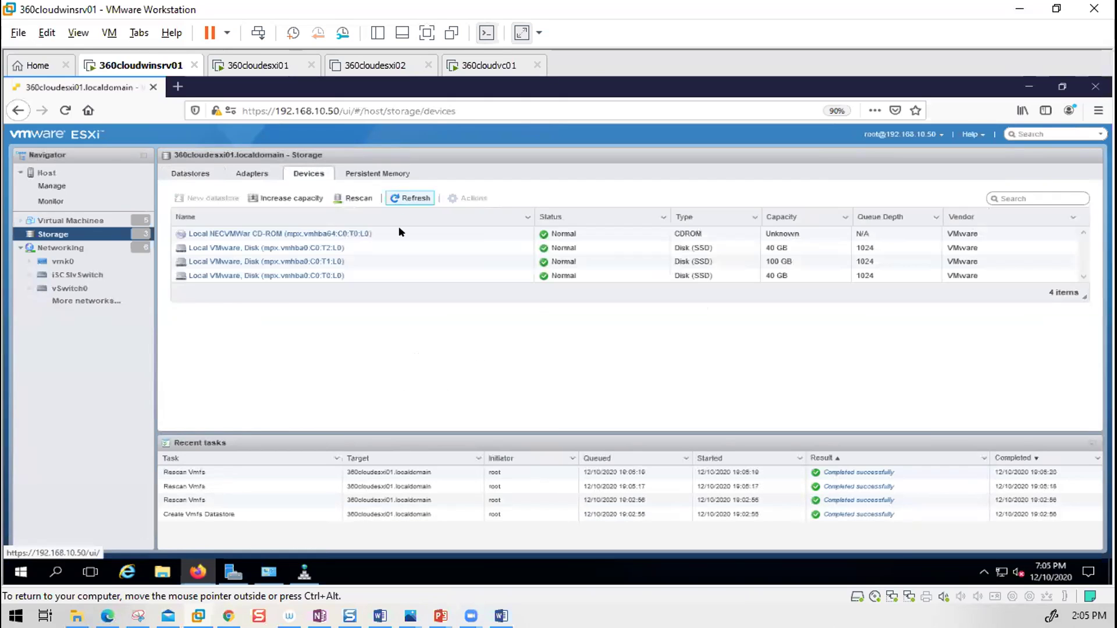
click(401, 278)
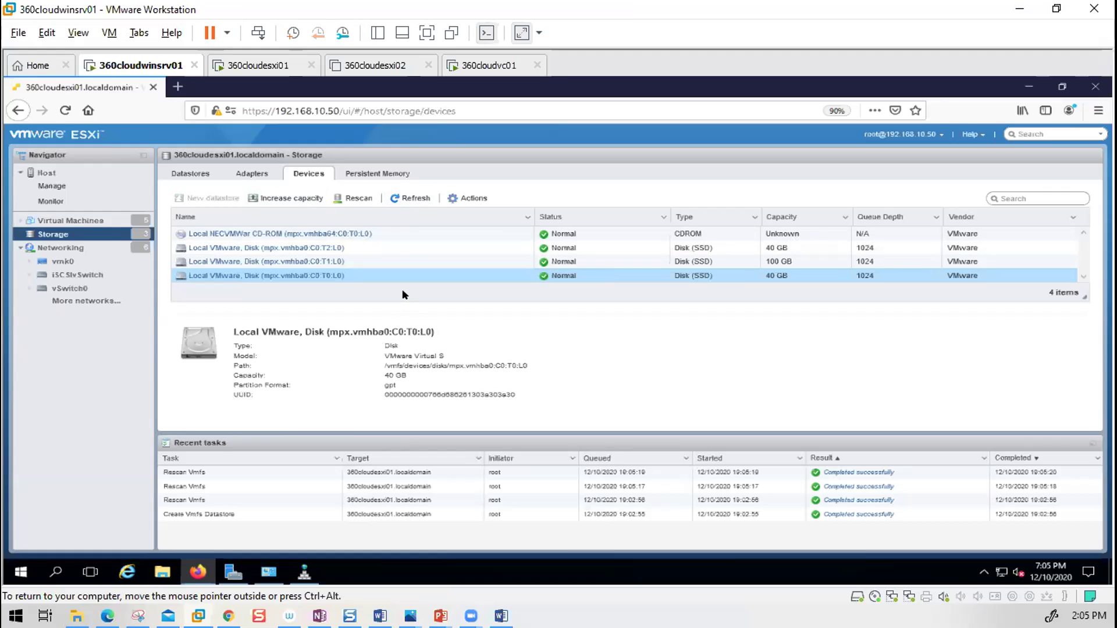
Review Hard Disk 3 in the 360cloudesxi01 virtual machine's settings, including its disk utilities, and close the settings without changes
click(271, 64)
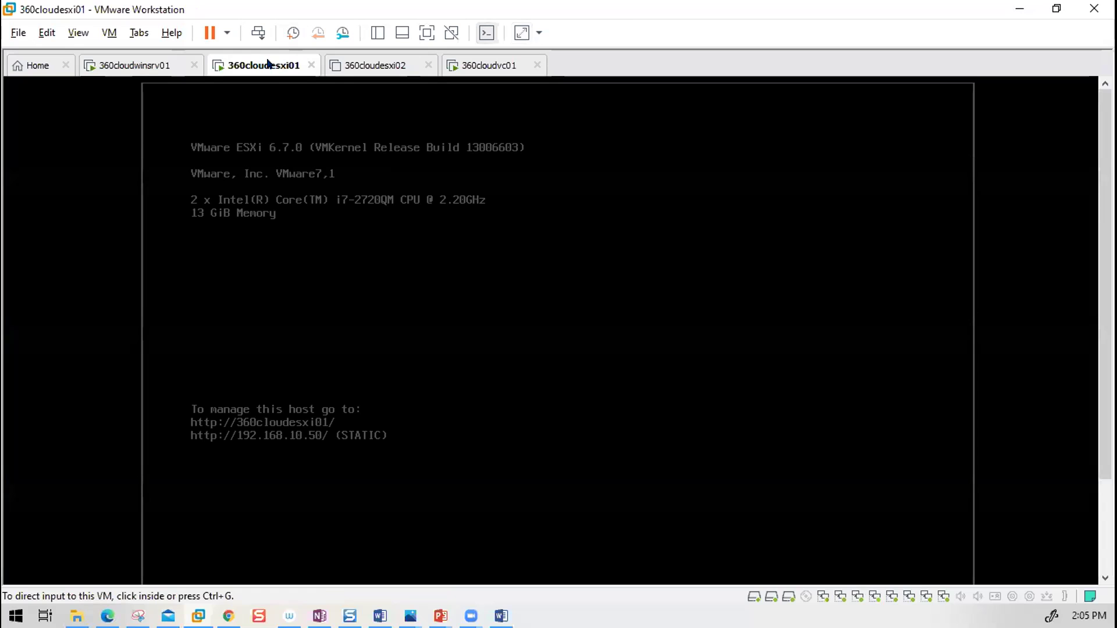
right_click(270, 63)
click(331, 282)
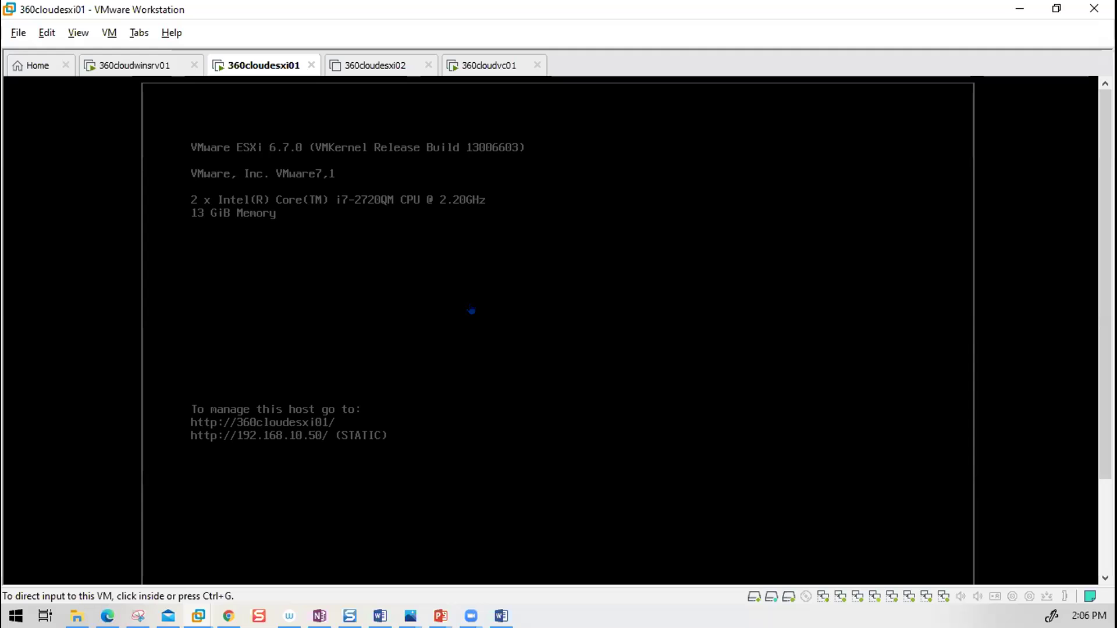
key(ctrl+d)
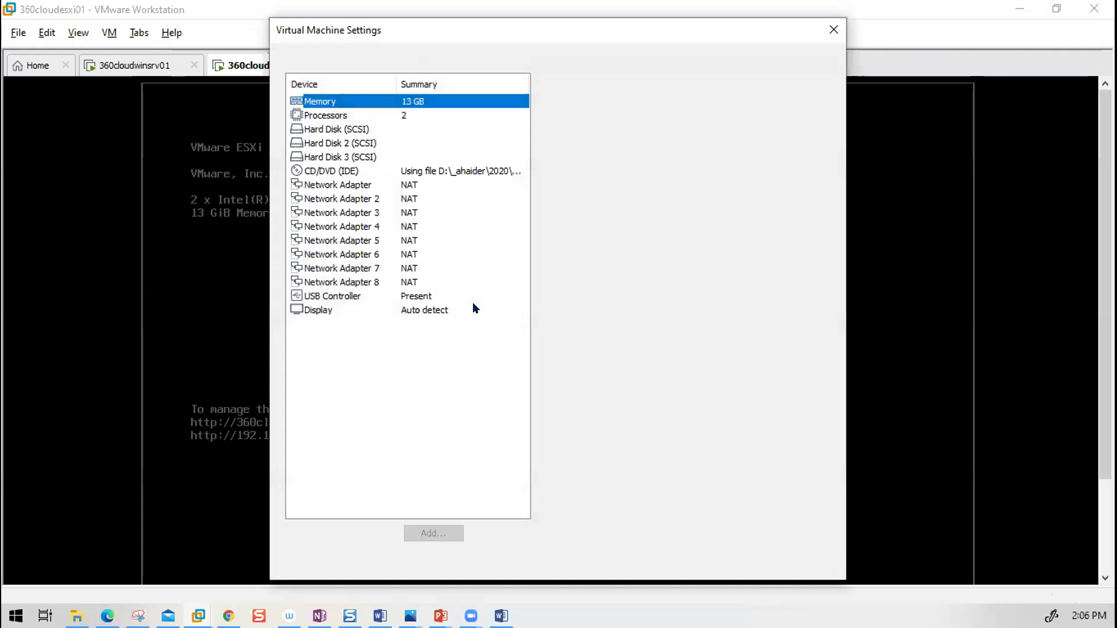
click(395, 160)
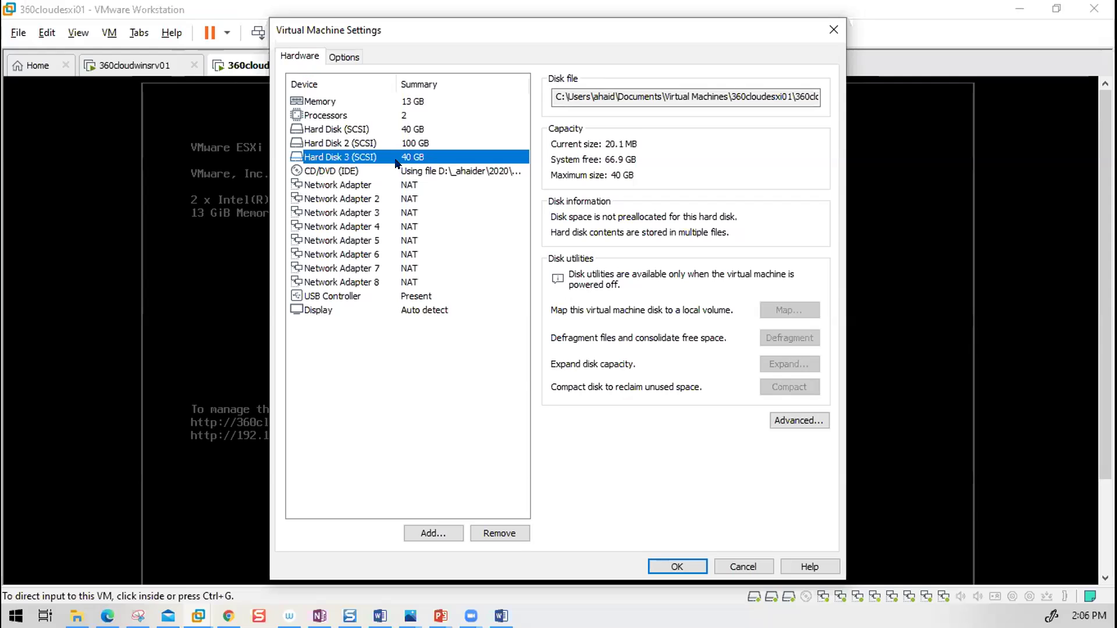
click(833, 30)
Return to the 360cloudwinsrv01 machine, select VM-Disk in the host's datastore list, and review the actions available for it
click(150, 67)
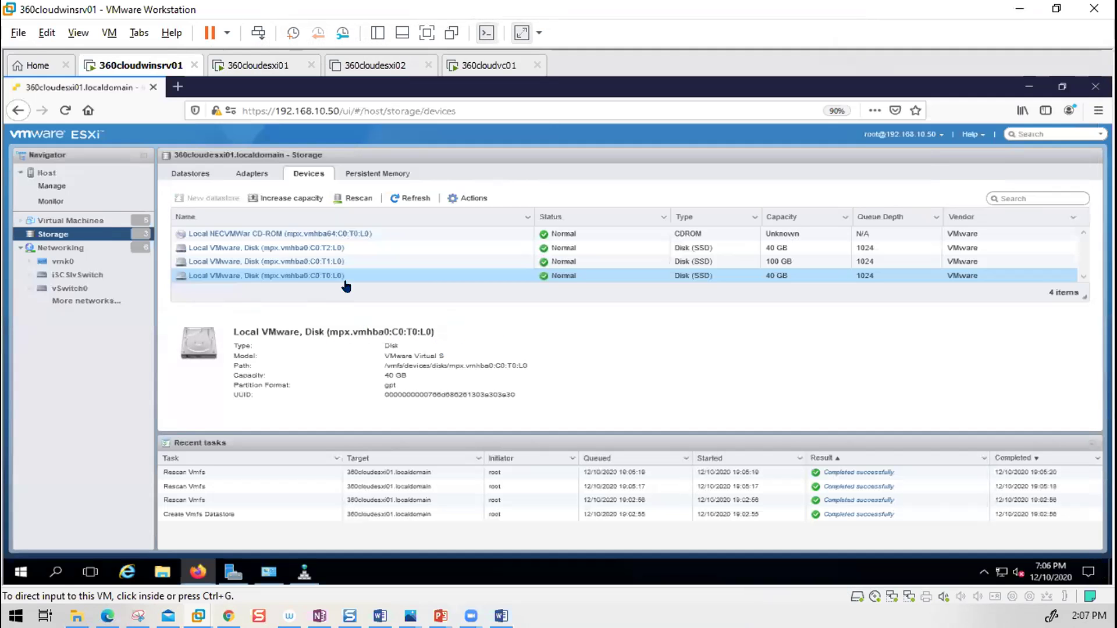
click(192, 174)
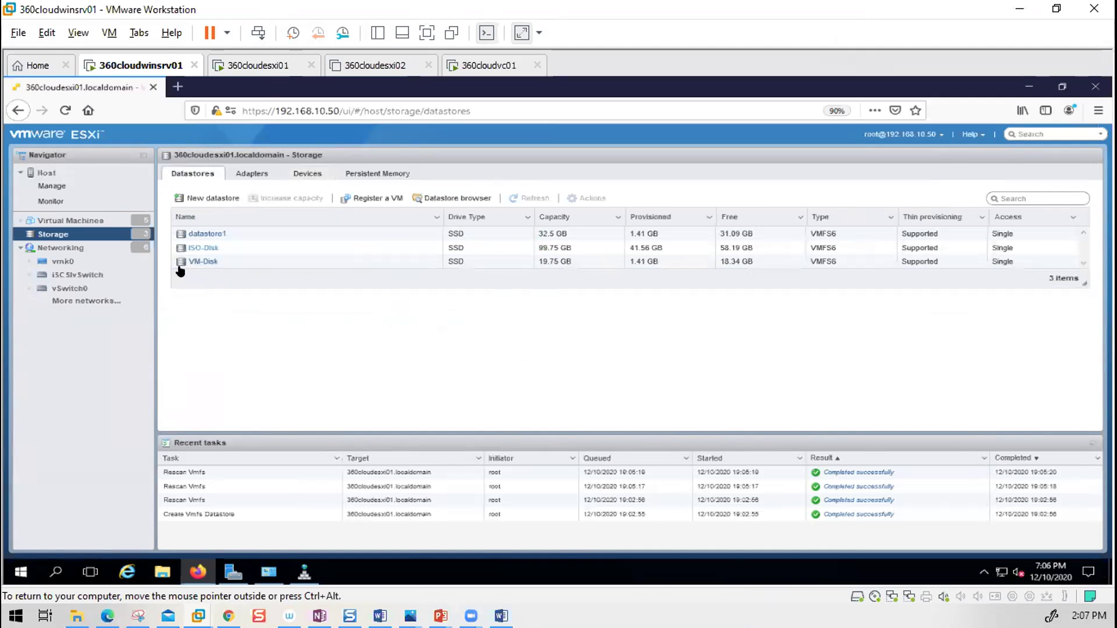
click(272, 262)
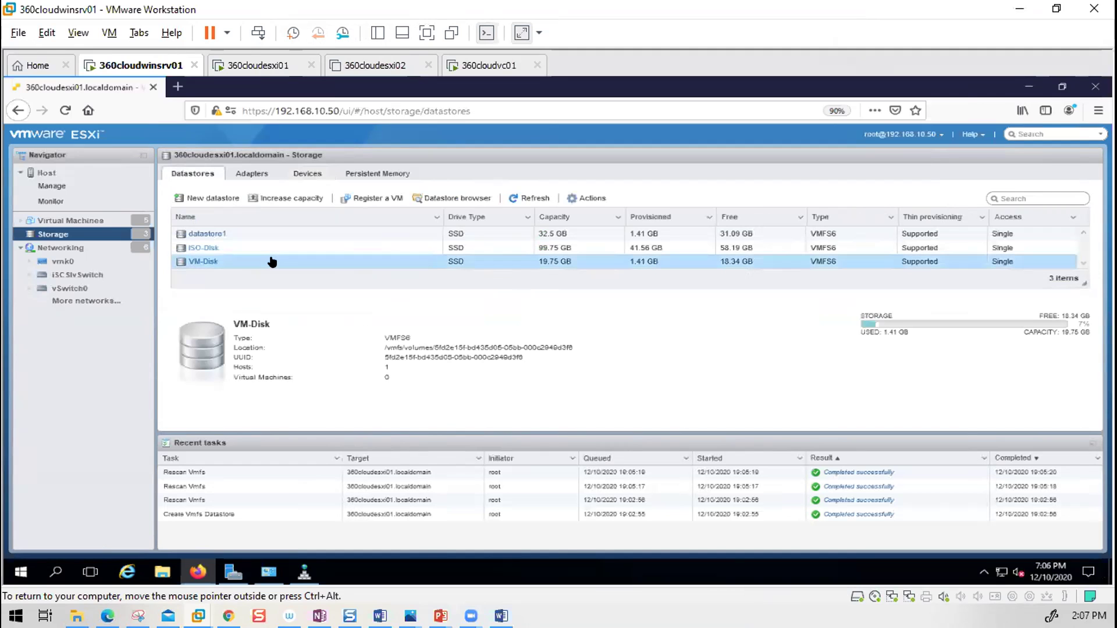
click(585, 199)
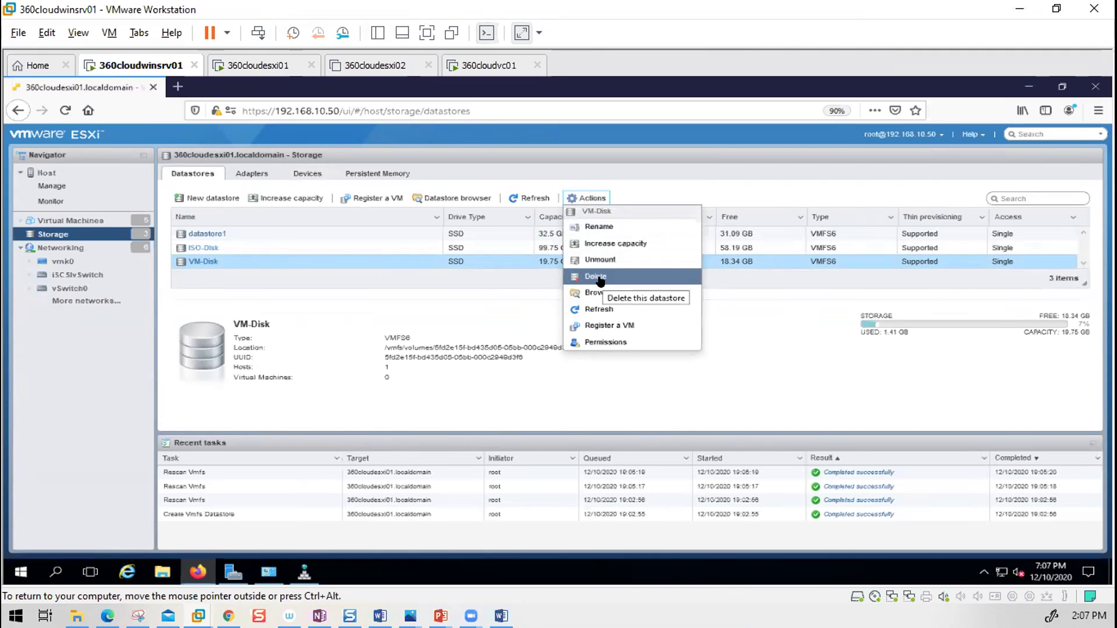
click(454, 320)
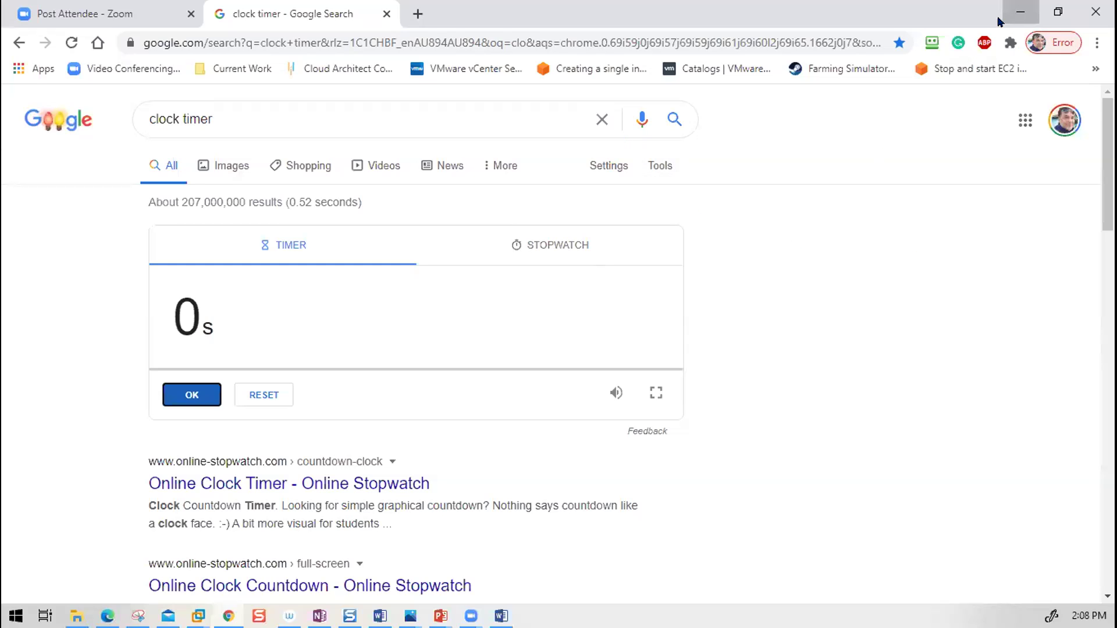
Minimize the clock timer browser window, switch to the PowerPoint slideshow, and show the "What is Datastore?" slide
click(999, 18)
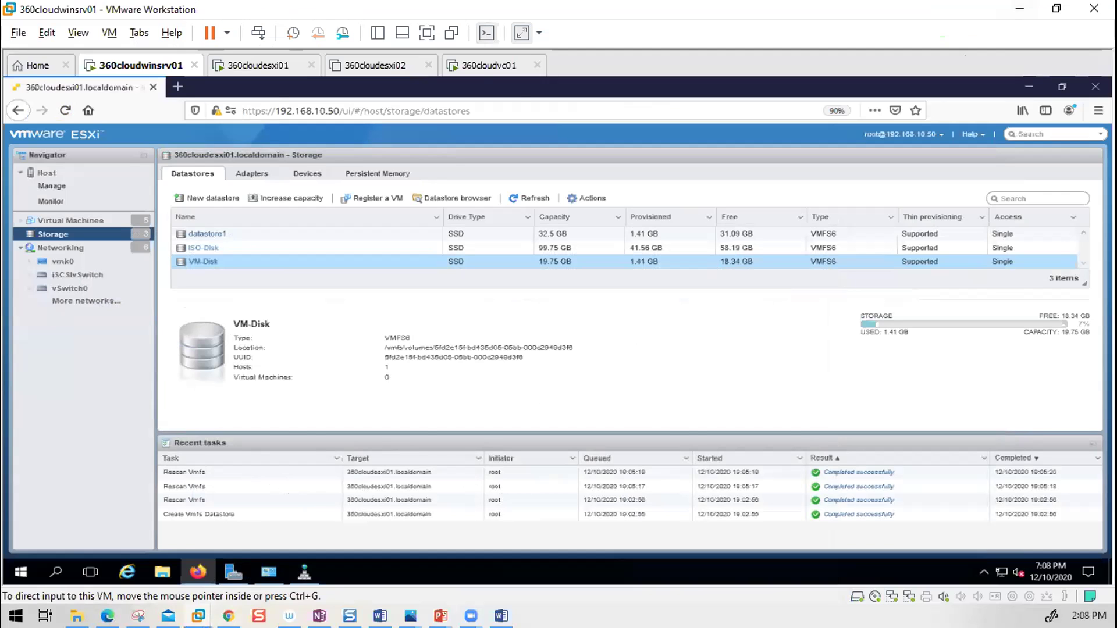
key(alt+Tab)
key(Left)
key(Right)
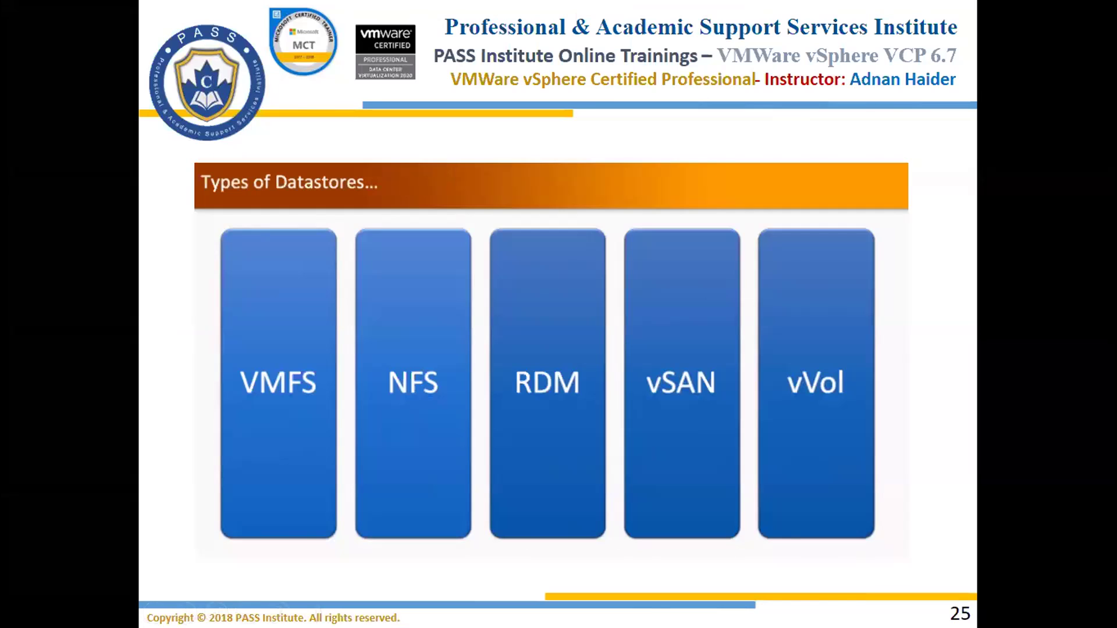
key(Left)
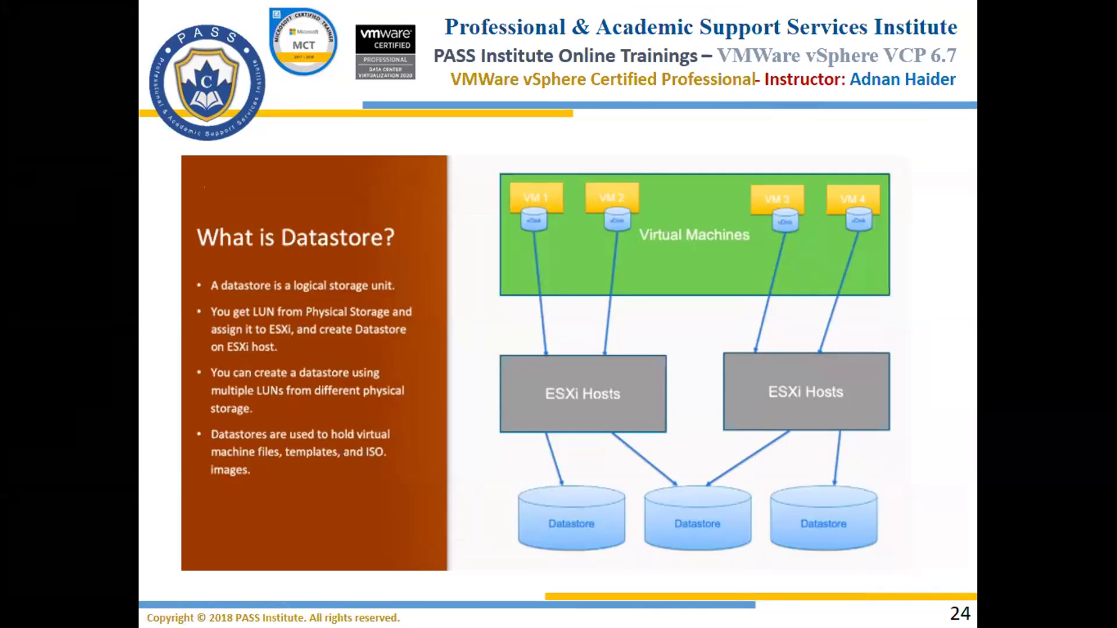
Go back through the slideshow from the datastore slides to the NFS Storage slide
key(Left)
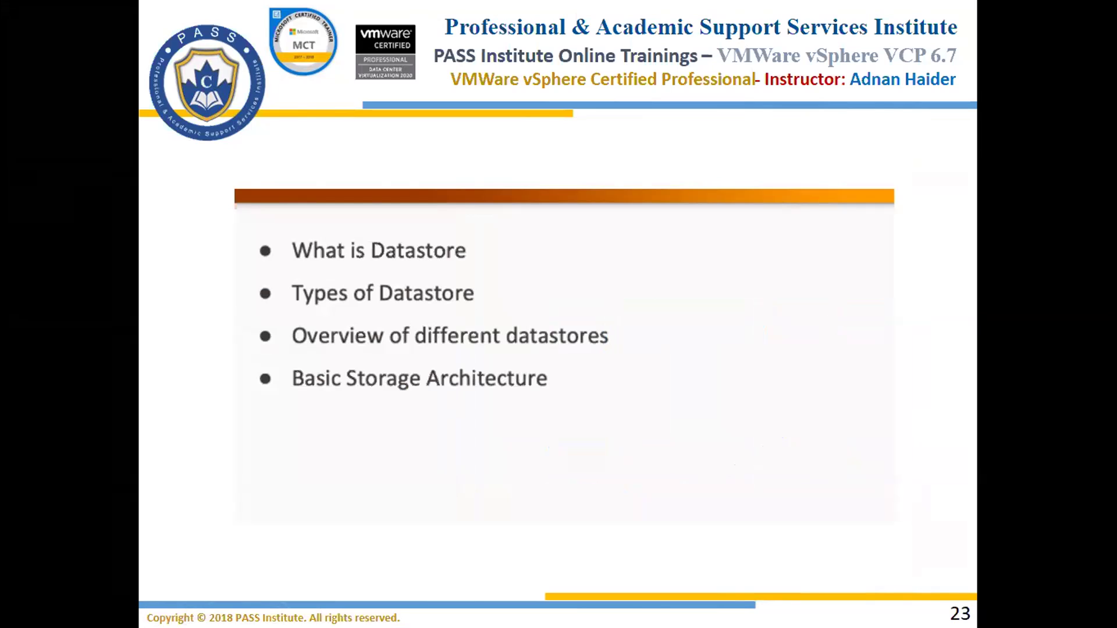
key(Left)
key(Left)
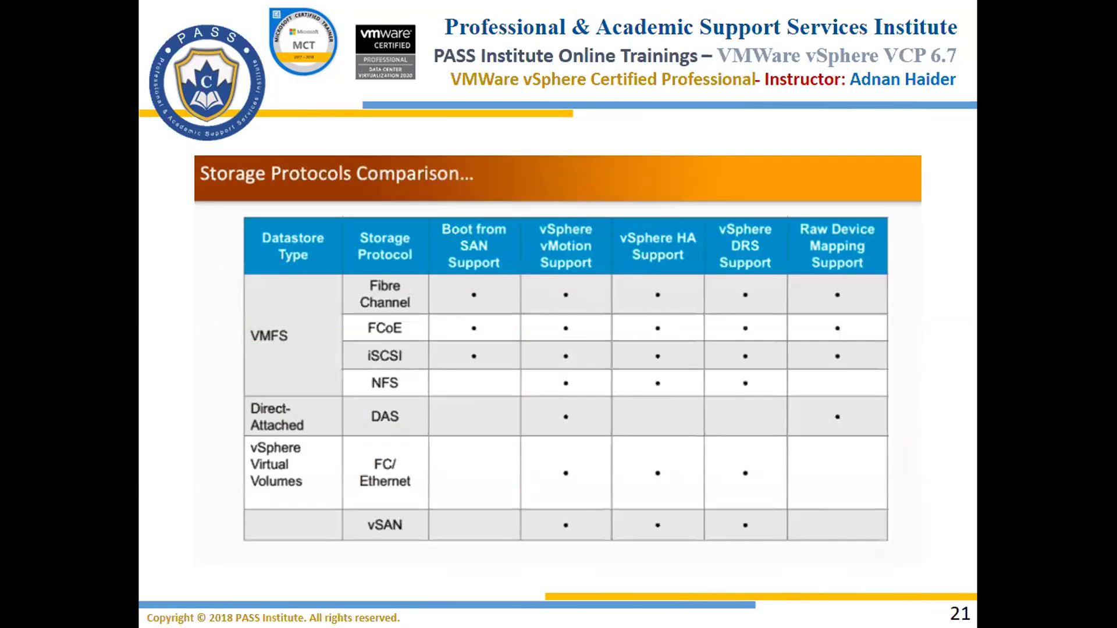
key(Left)
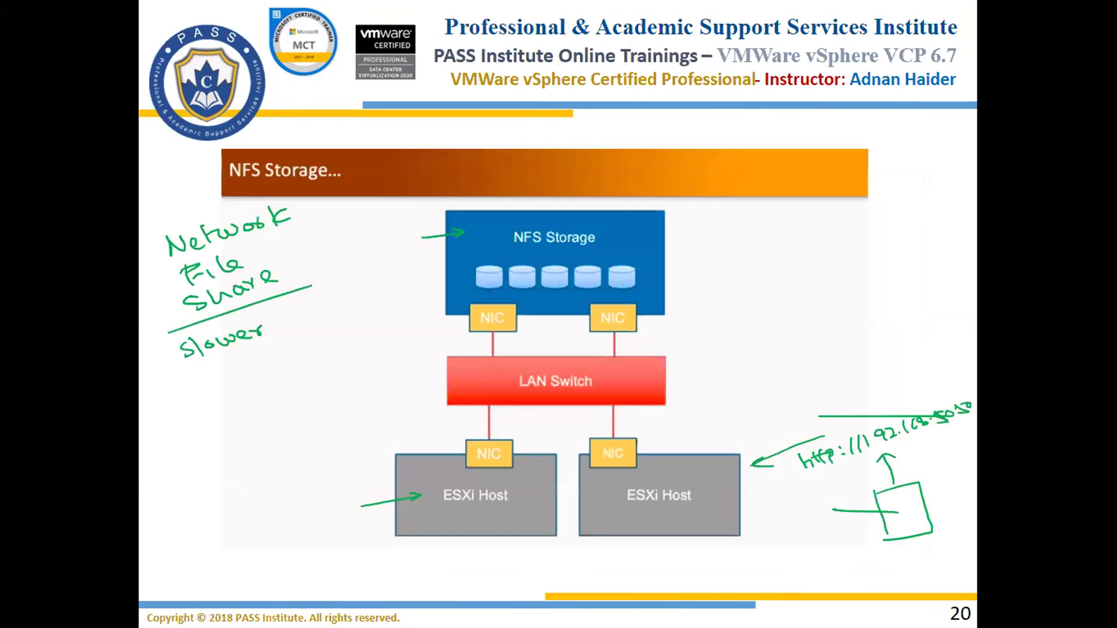
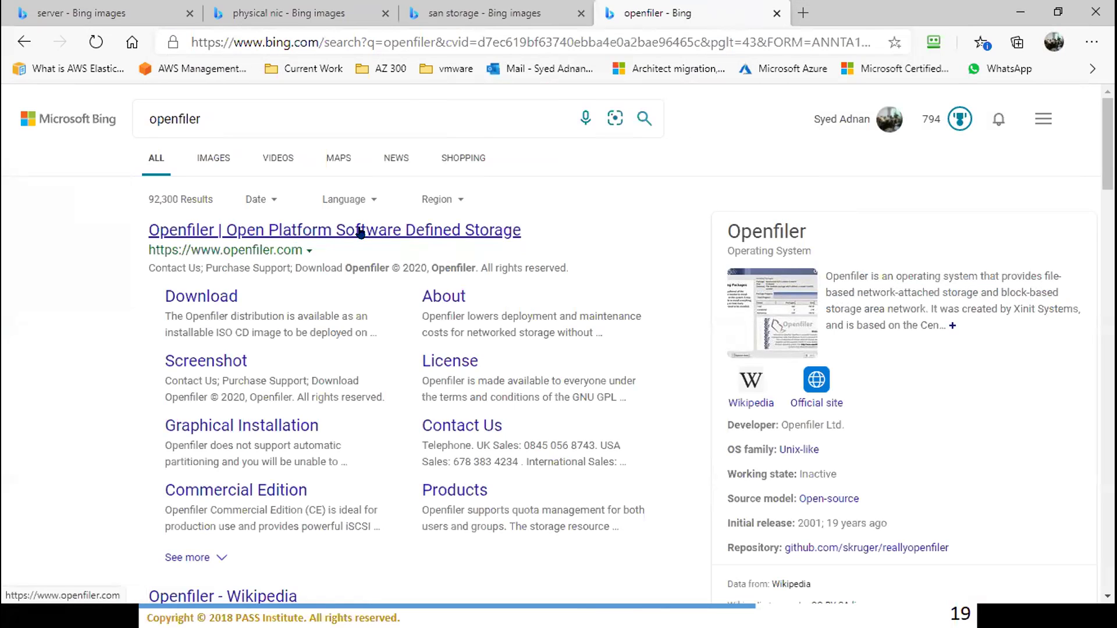
Open Openfiler's Download page from the Bing results and find the version 2.99 x86_64 ISO image
click(324, 42)
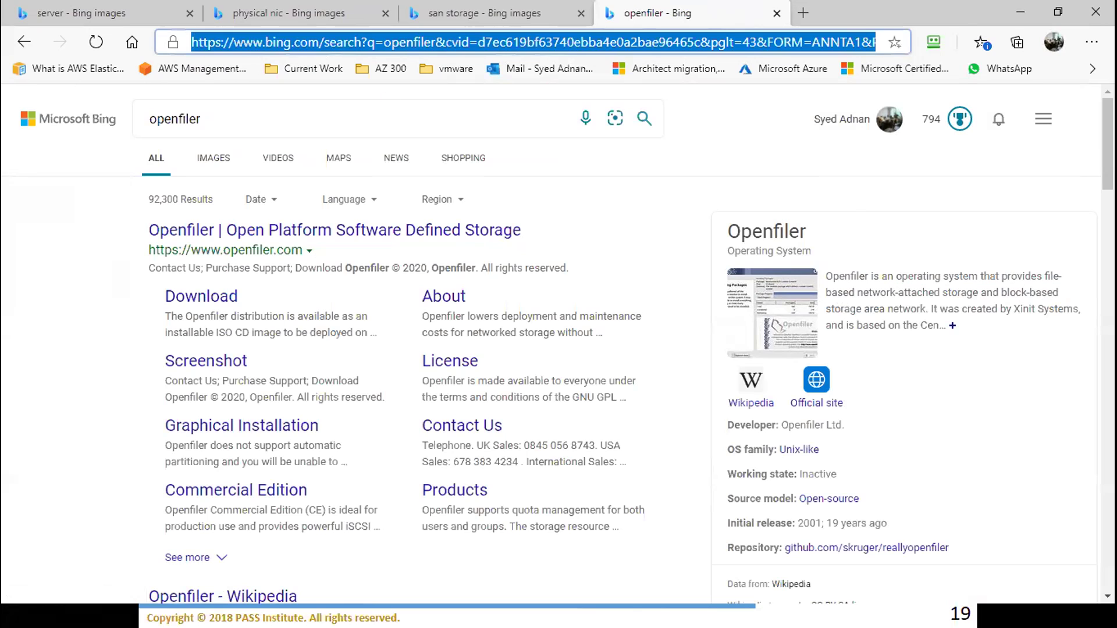
key(alt+Tab)
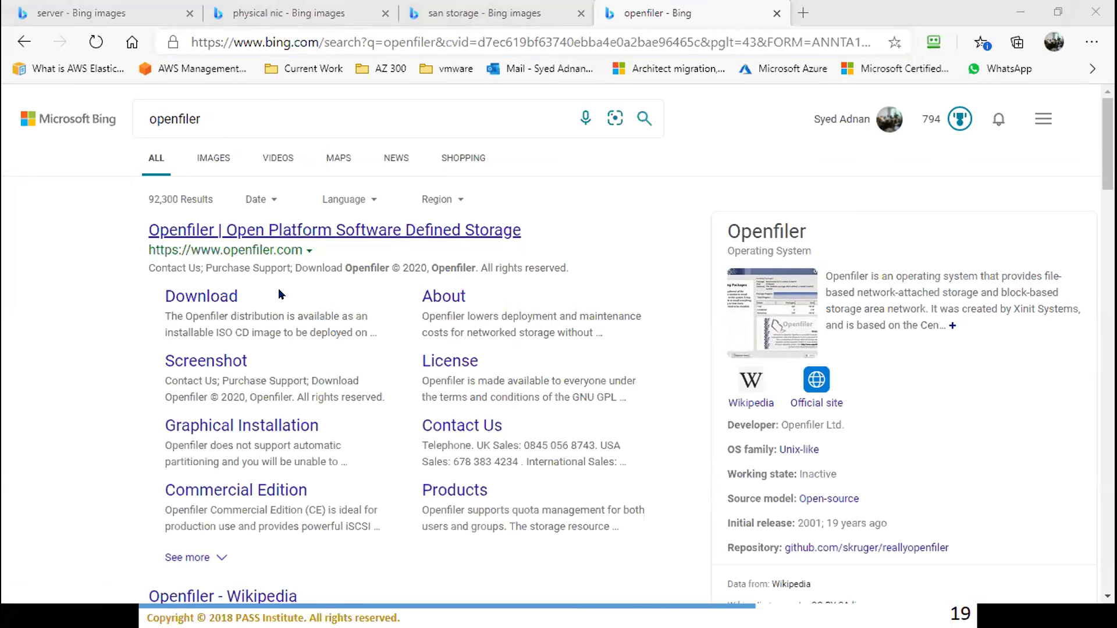
click(224, 299)
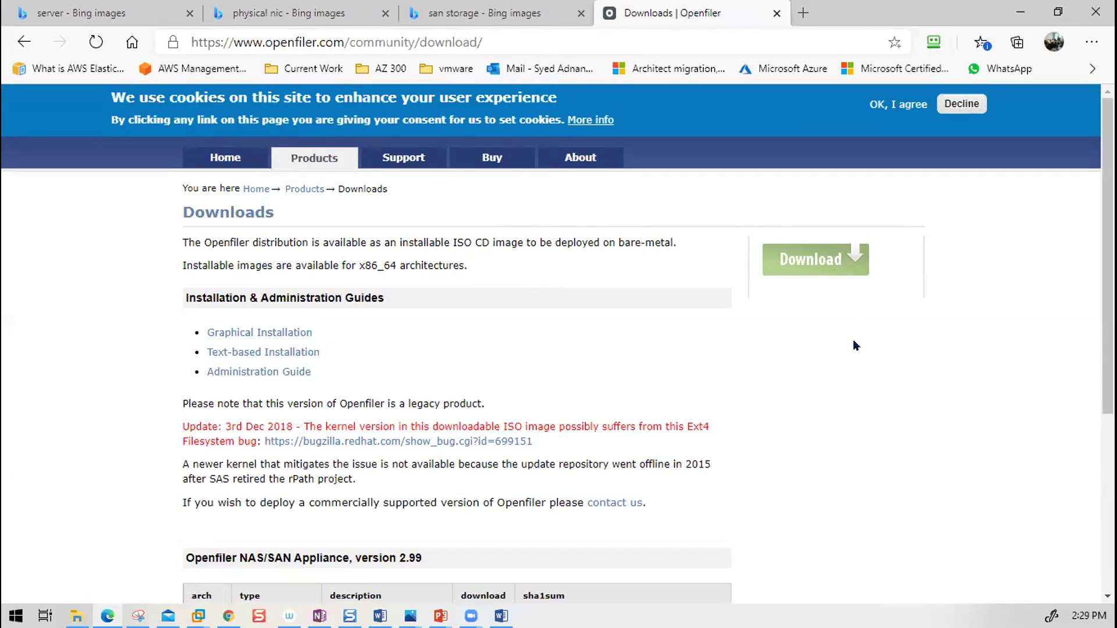
click(818, 262)
scroll(775, 404, down, 5)
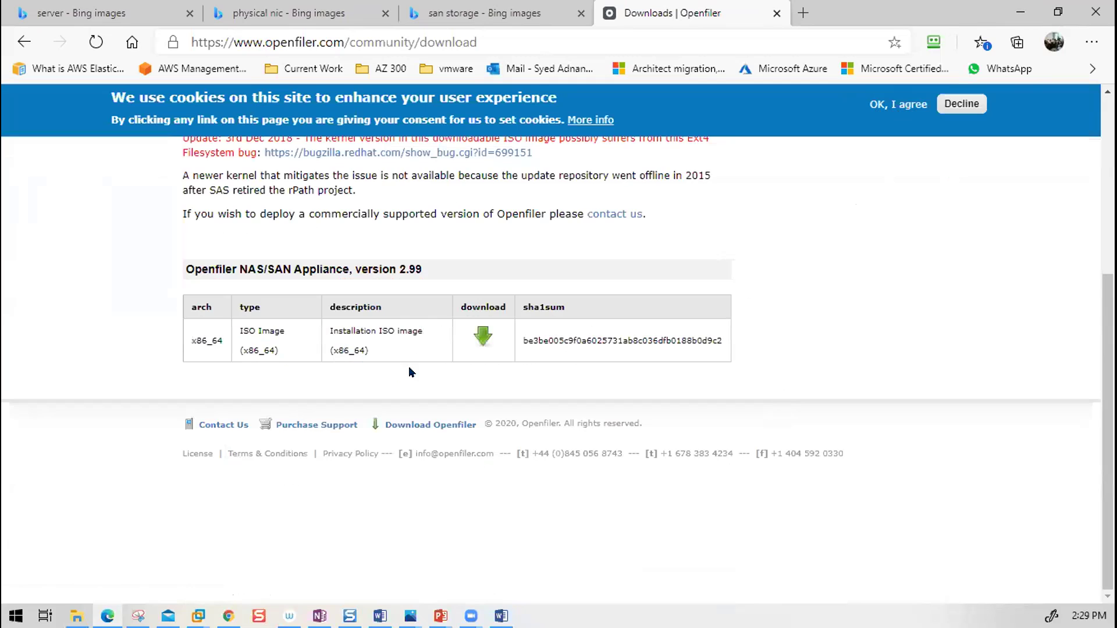
scroll(482, 343, up, 1)
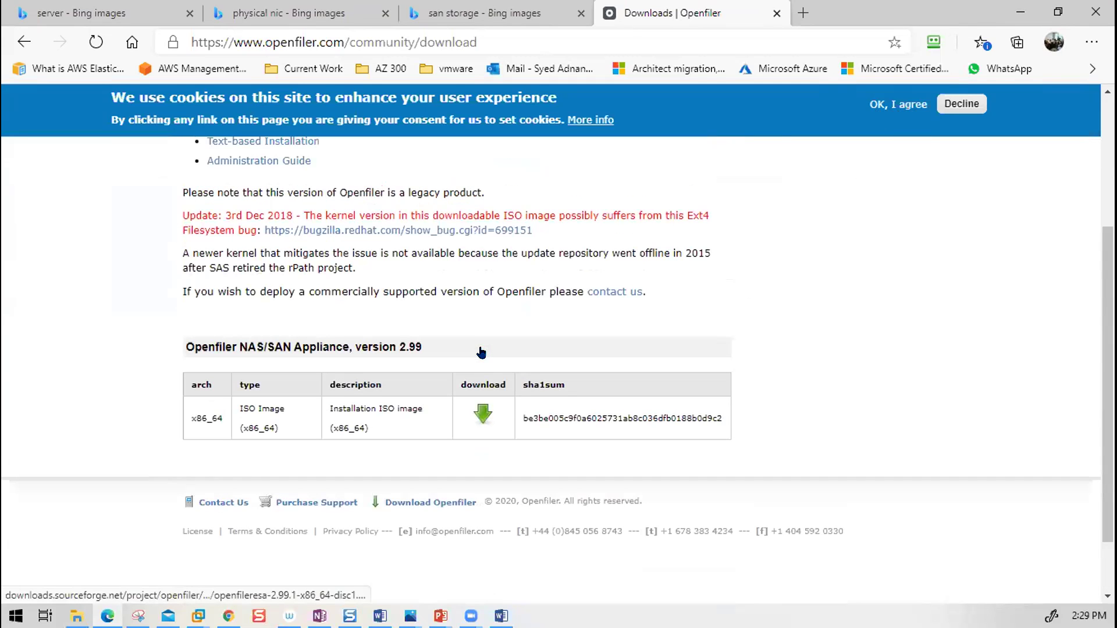
Download the Openfiler x86_64 installation image and save openfileresa-2.99.1-x86_64-disc1.iso in the Downloads folder
click(481, 414)
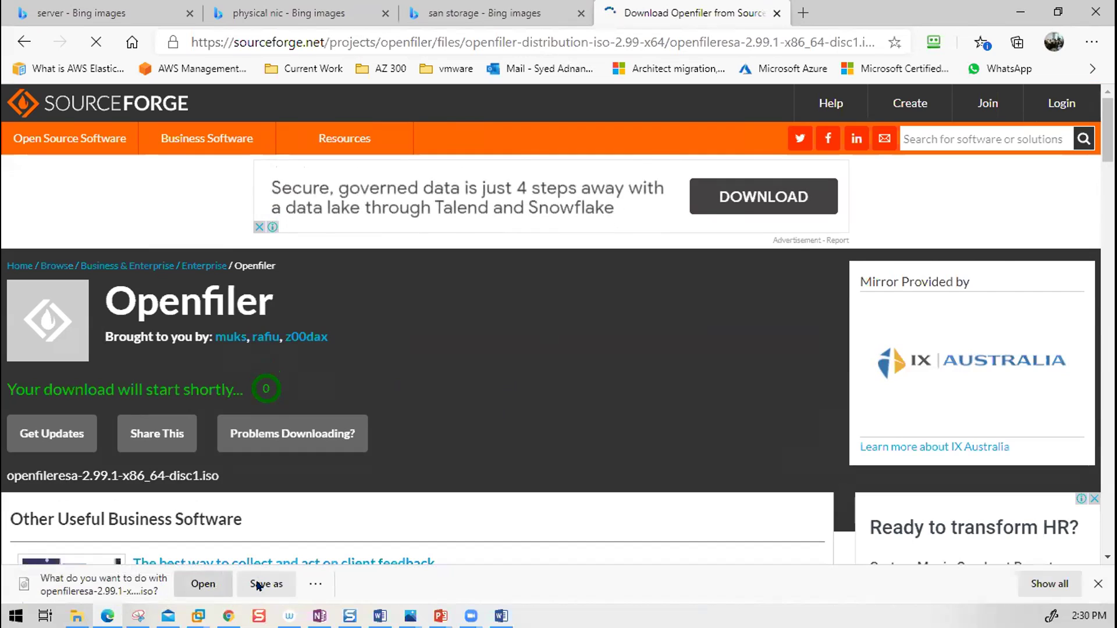
click(263, 584)
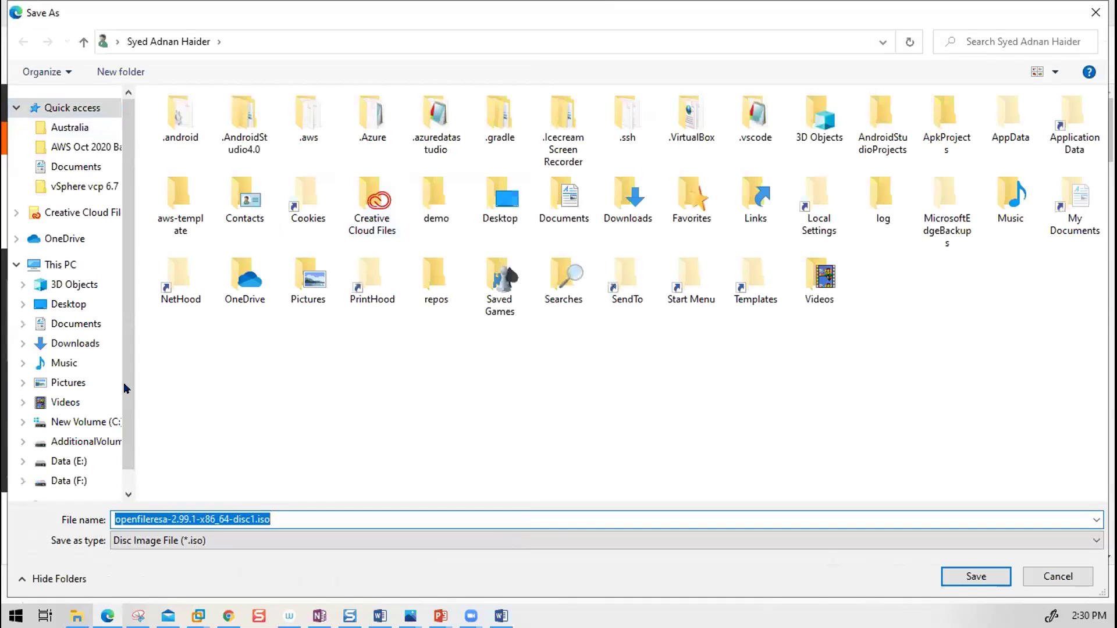
click(78, 343)
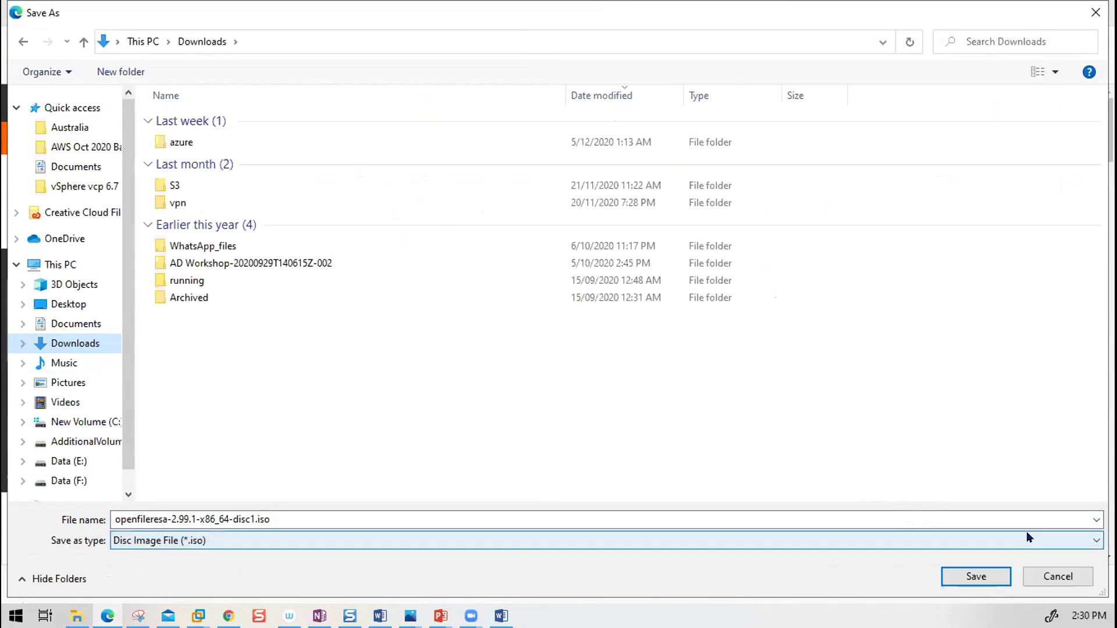
click(976, 577)
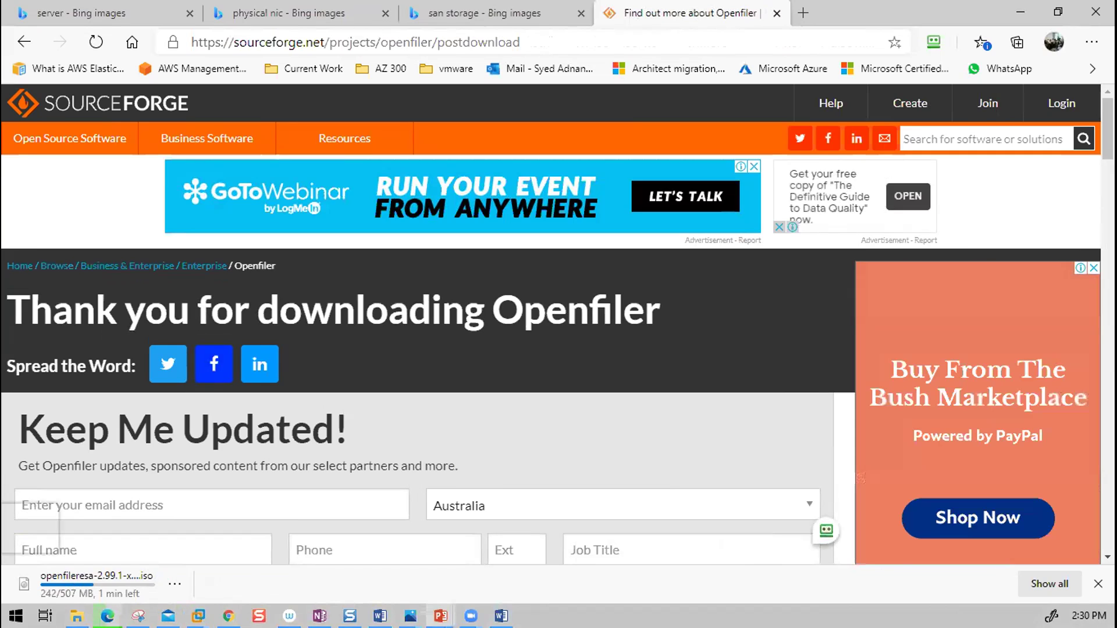
Switch to the PowerPoint slideshow showing the iSCSI Storage slide
click(440, 616)
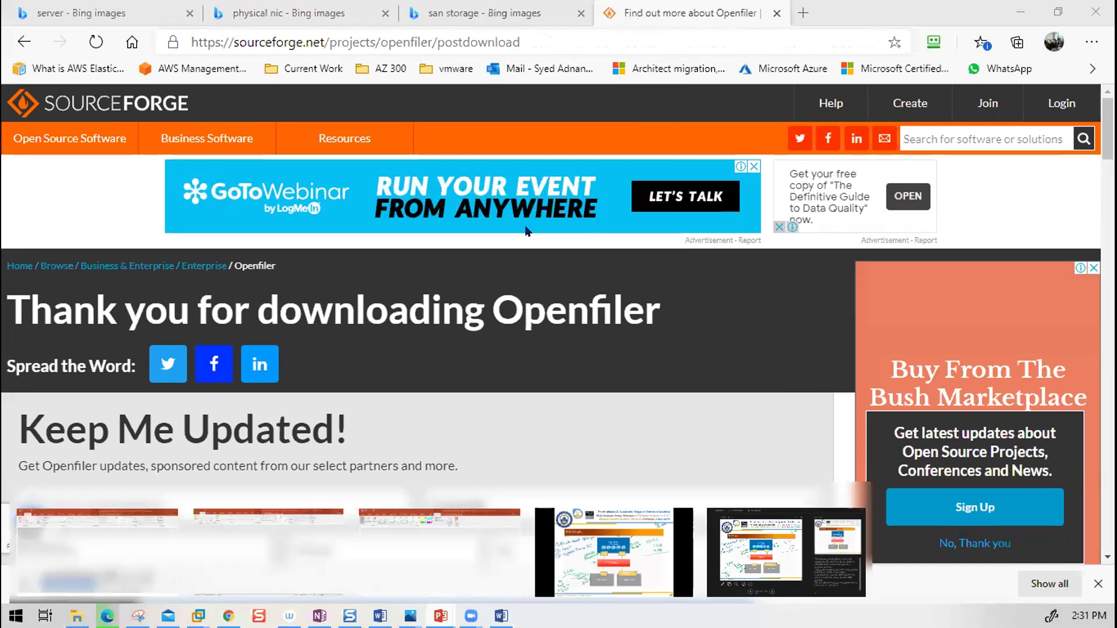
click(731, 545)
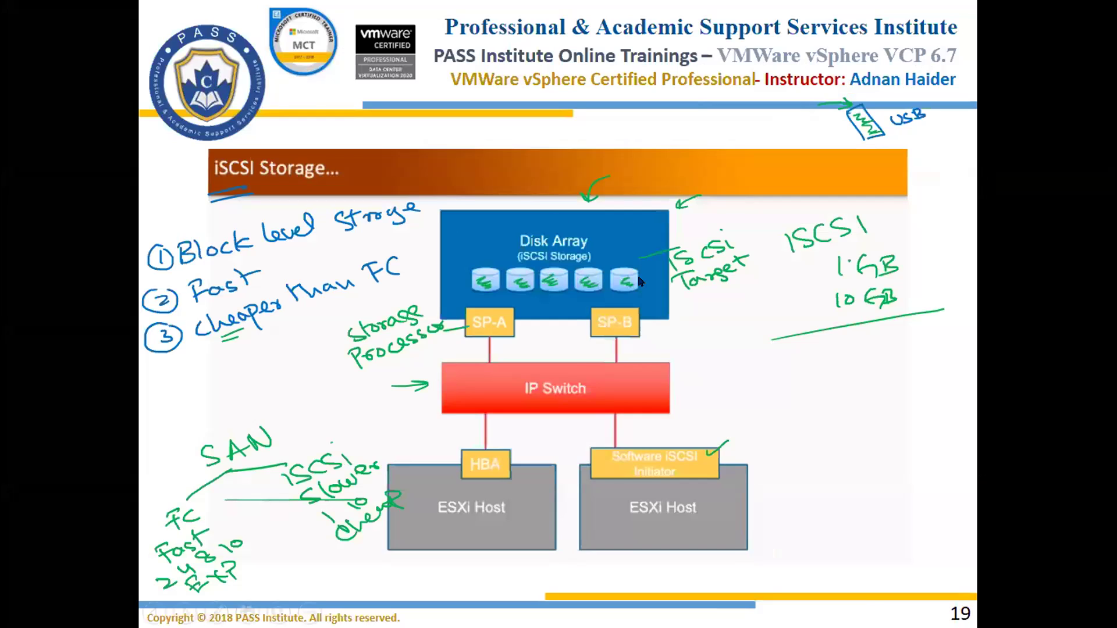
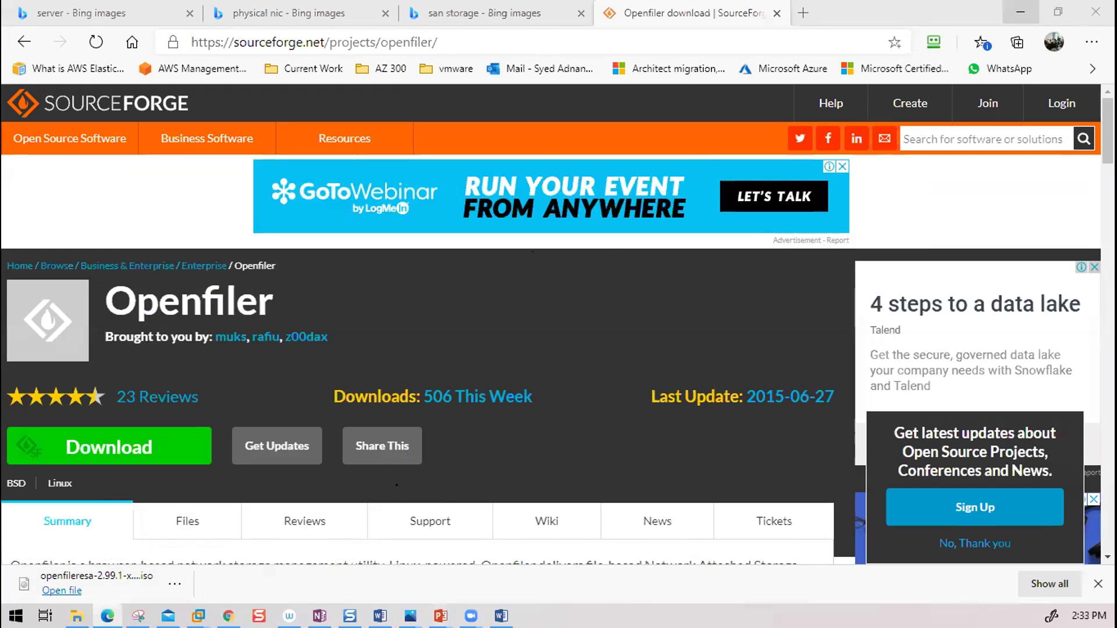
Minimize the browser, switch to VMware Workstation, and start creating a new virtual machine with the Typical configuration
click(1018, 14)
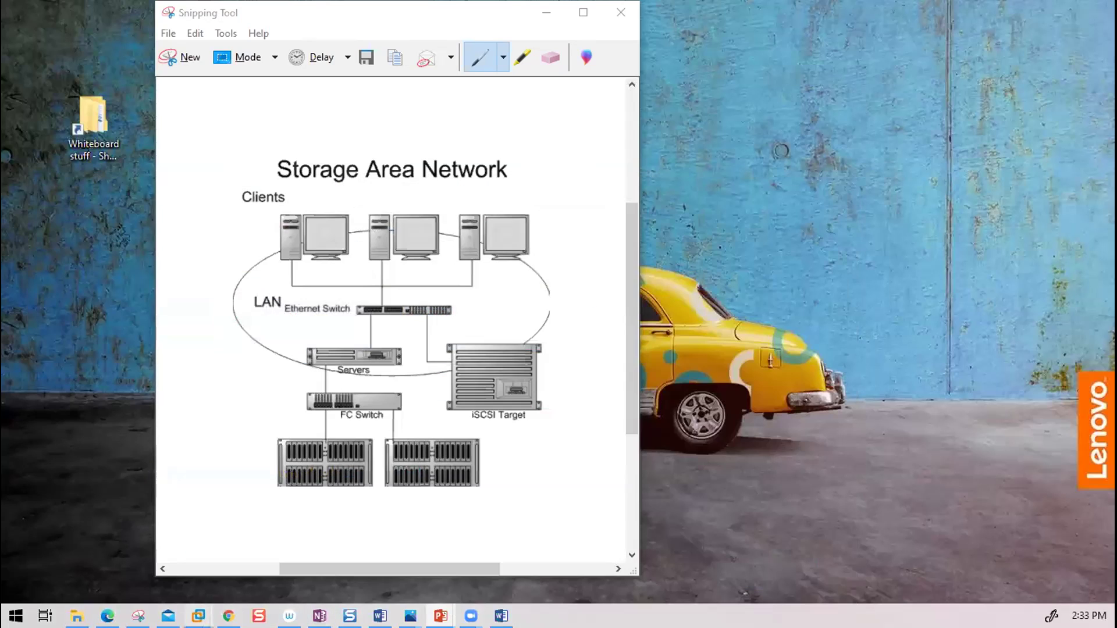
mouse_move(198, 615)
click(250, 552)
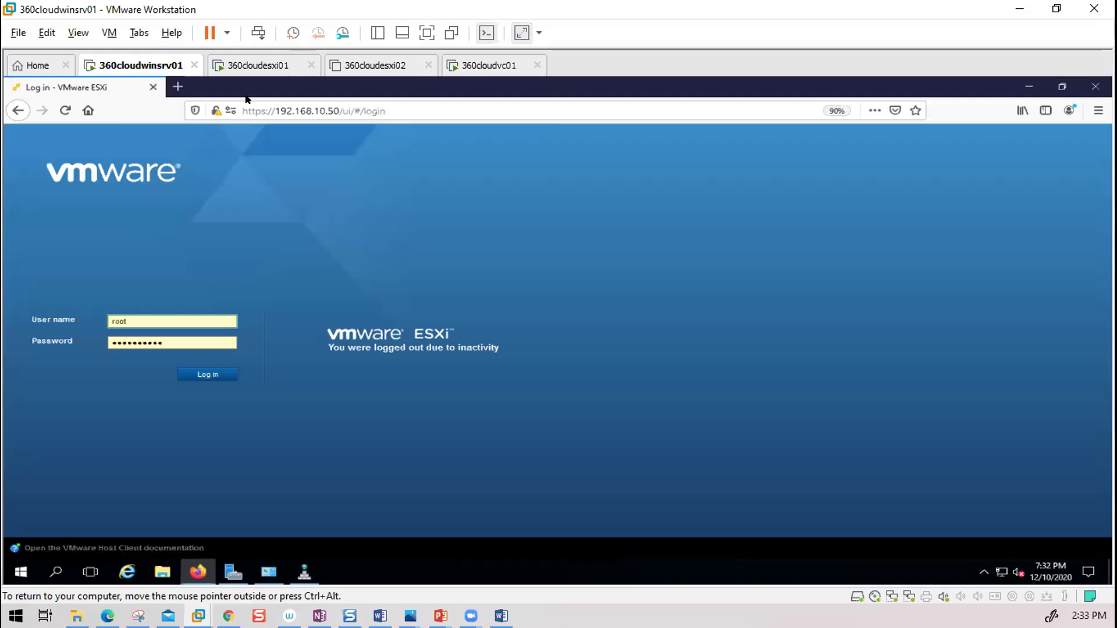
click(38, 65)
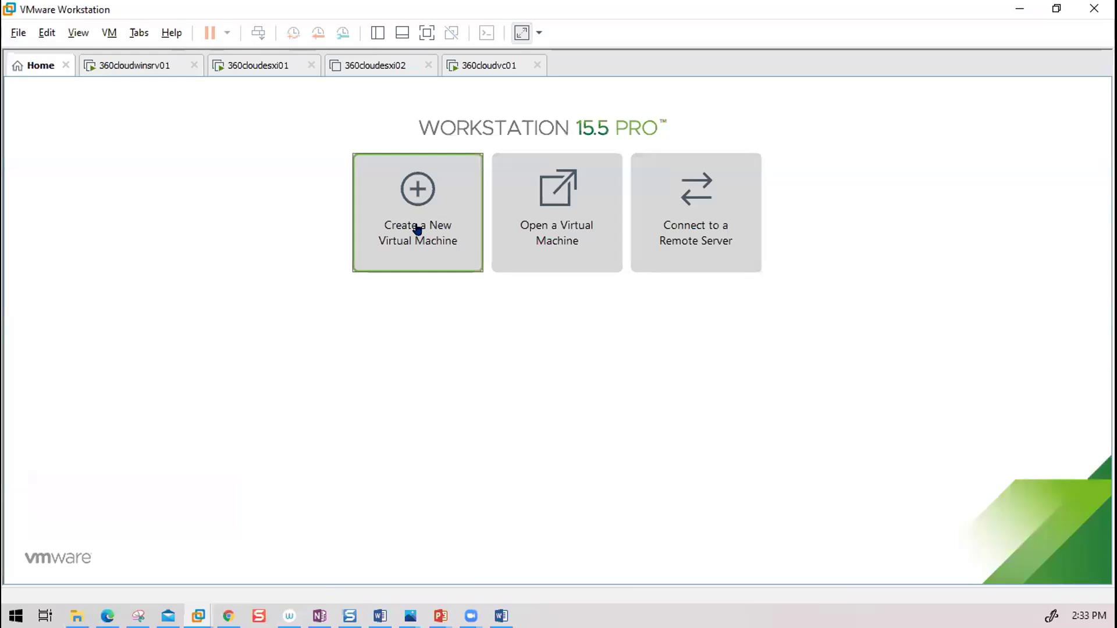
click(418, 230)
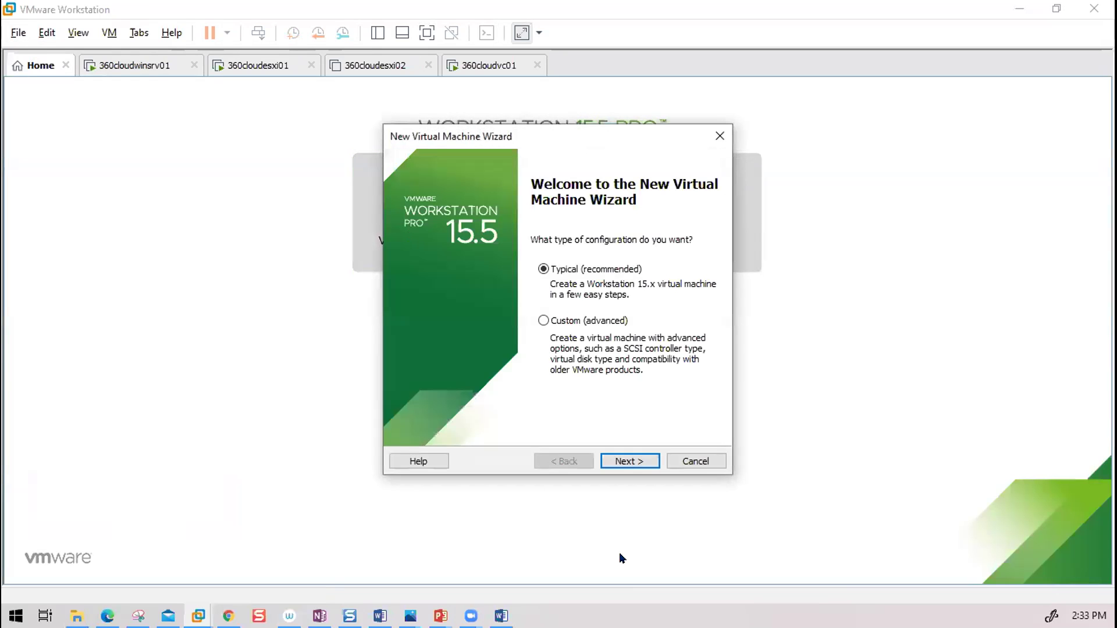
click(630, 461)
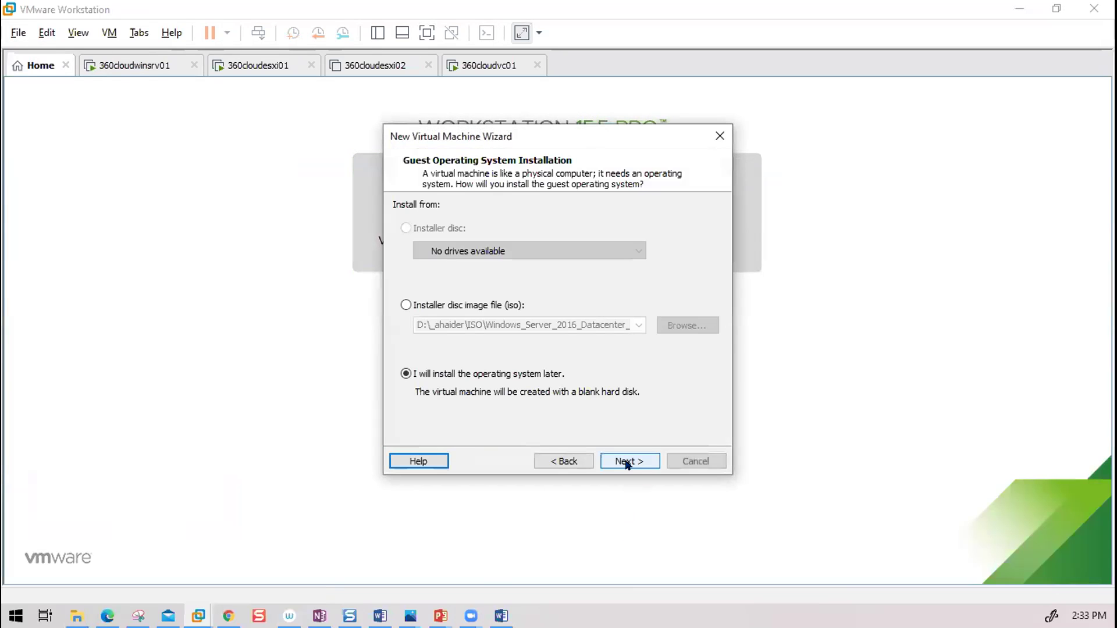
Use openfileresa-2.99.1-x86_64-disc1.iso from the Downloads folder as the new virtual machine's installer disc image
click(440, 309)
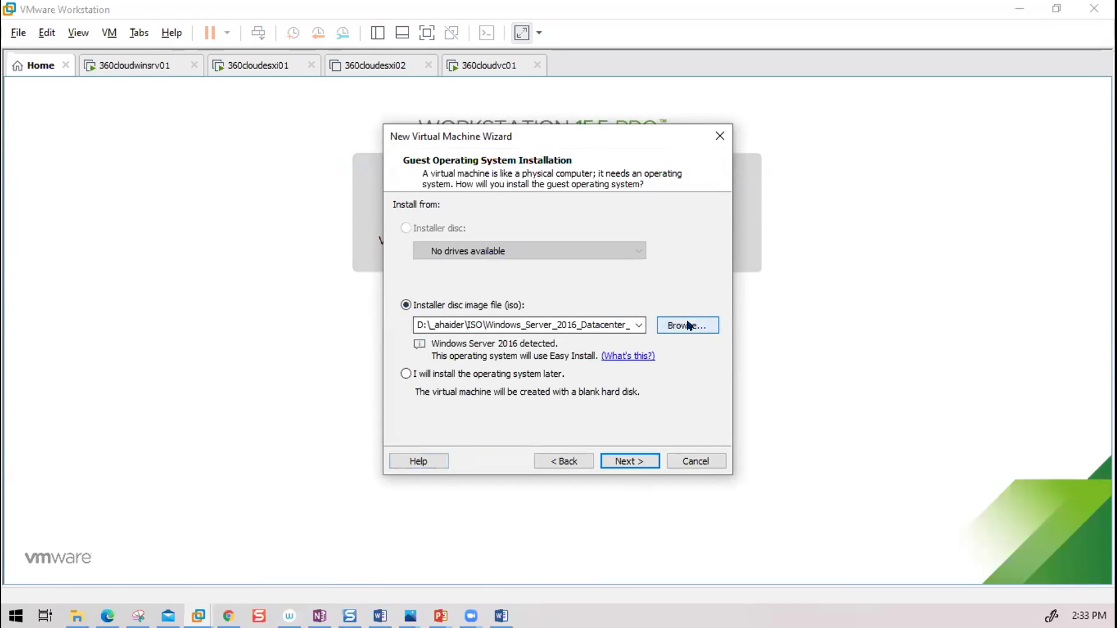
click(687, 325)
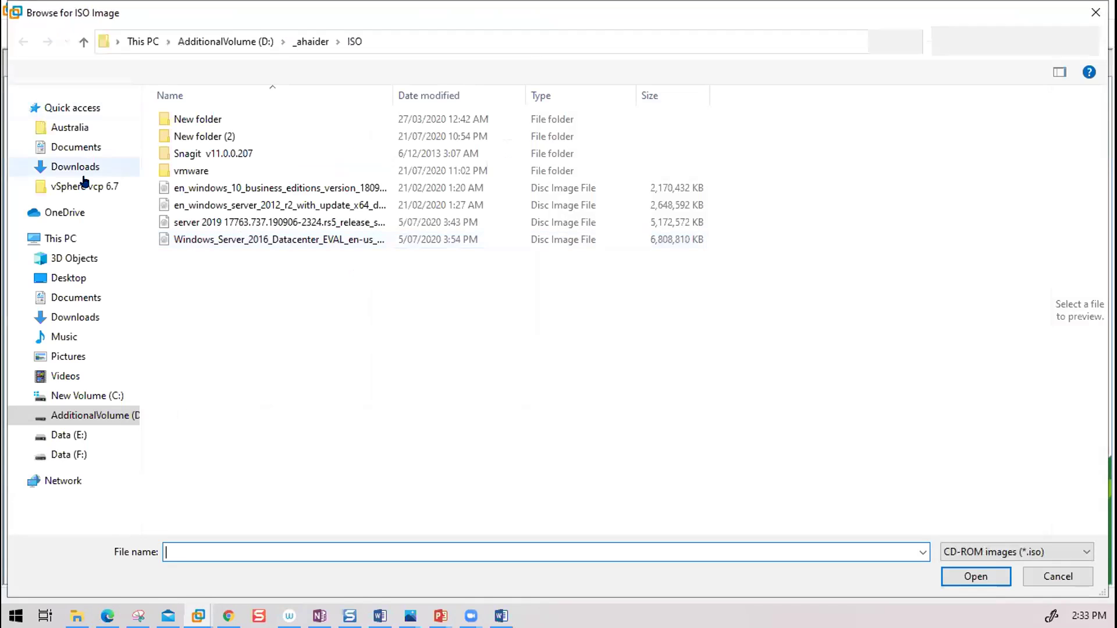
click(78, 169)
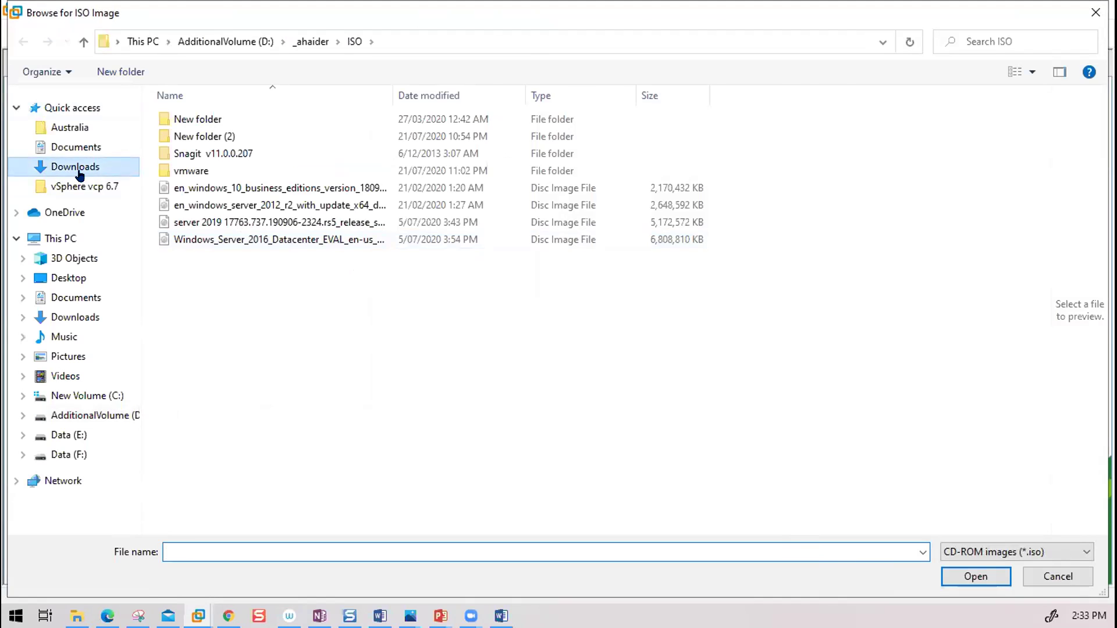
click(226, 143)
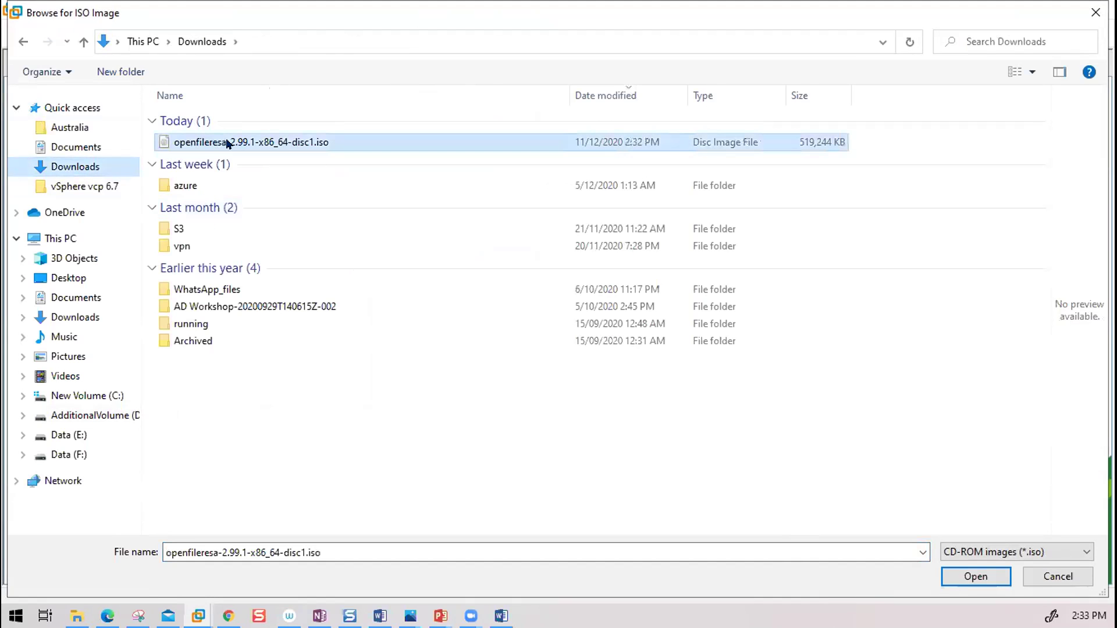
click(966, 576)
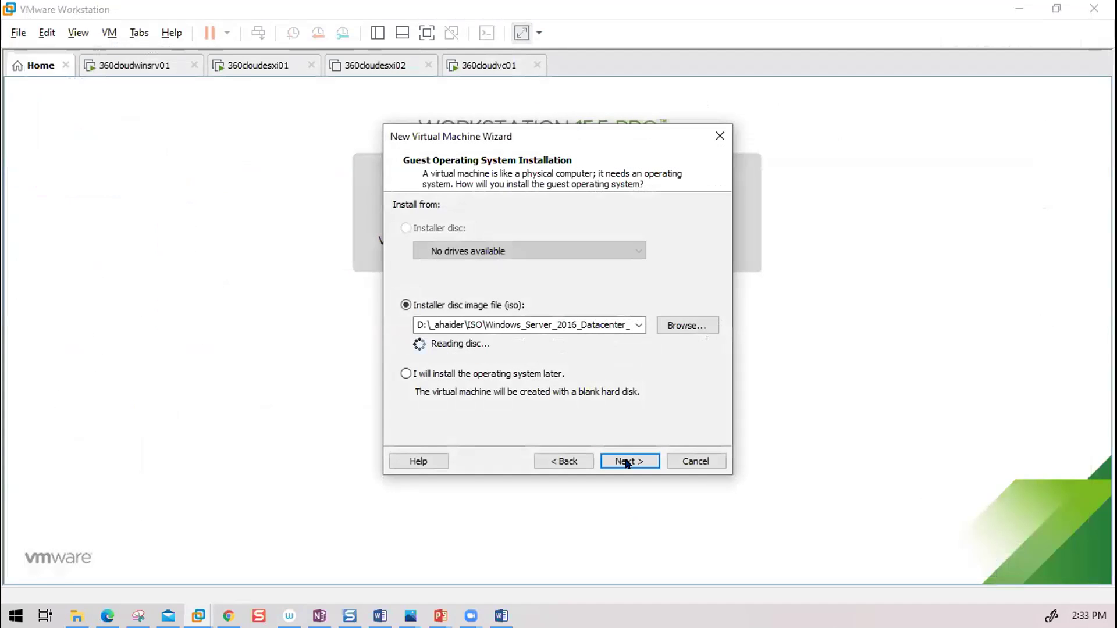
click(626, 461)
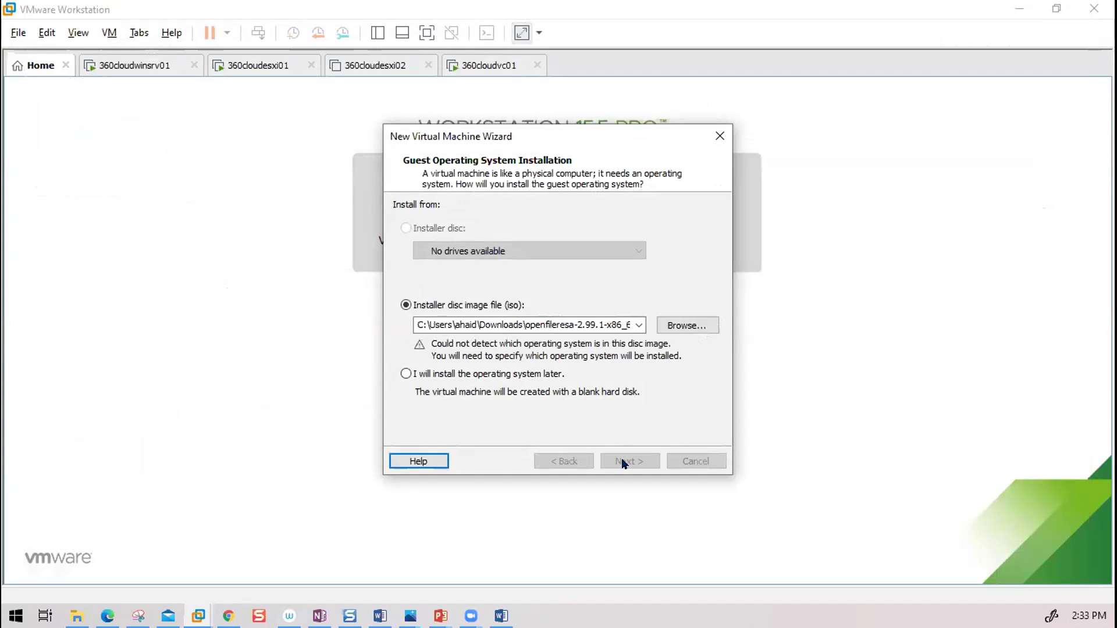
Set the guest operating system to Linux, version Other Linux 2.4.x kernel 64-bit
click(414, 238)
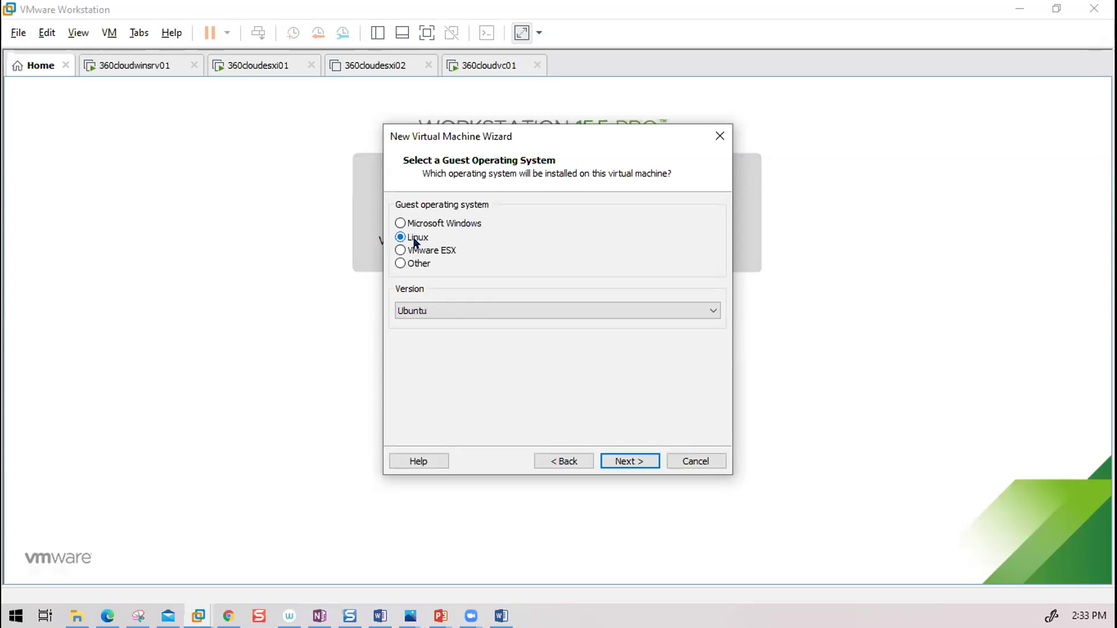
click(519, 310)
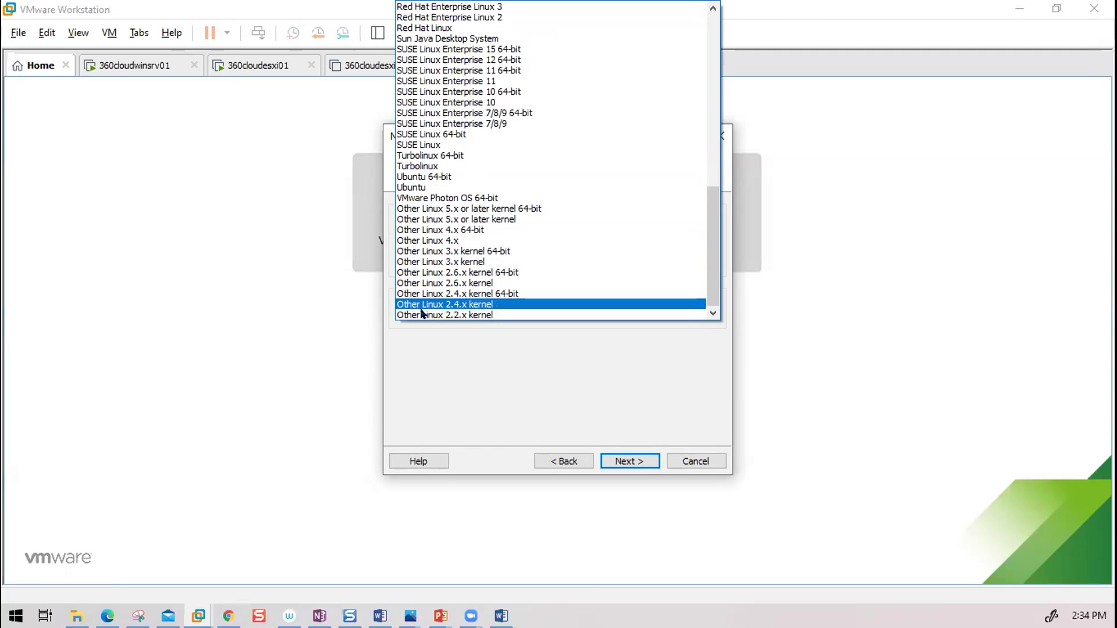
click(429, 293)
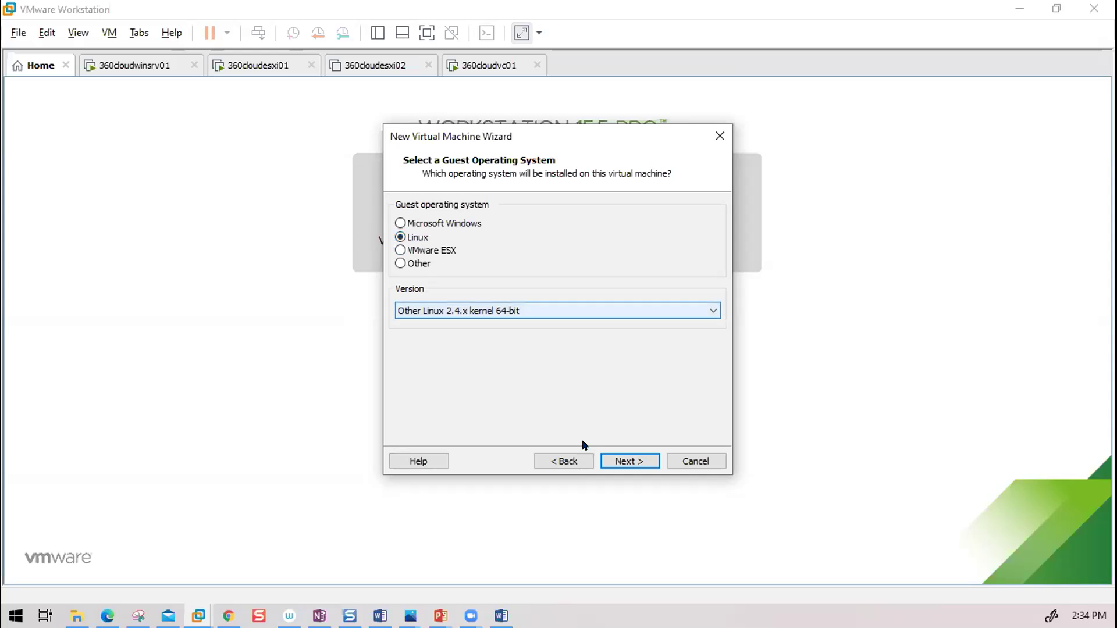
click(632, 458)
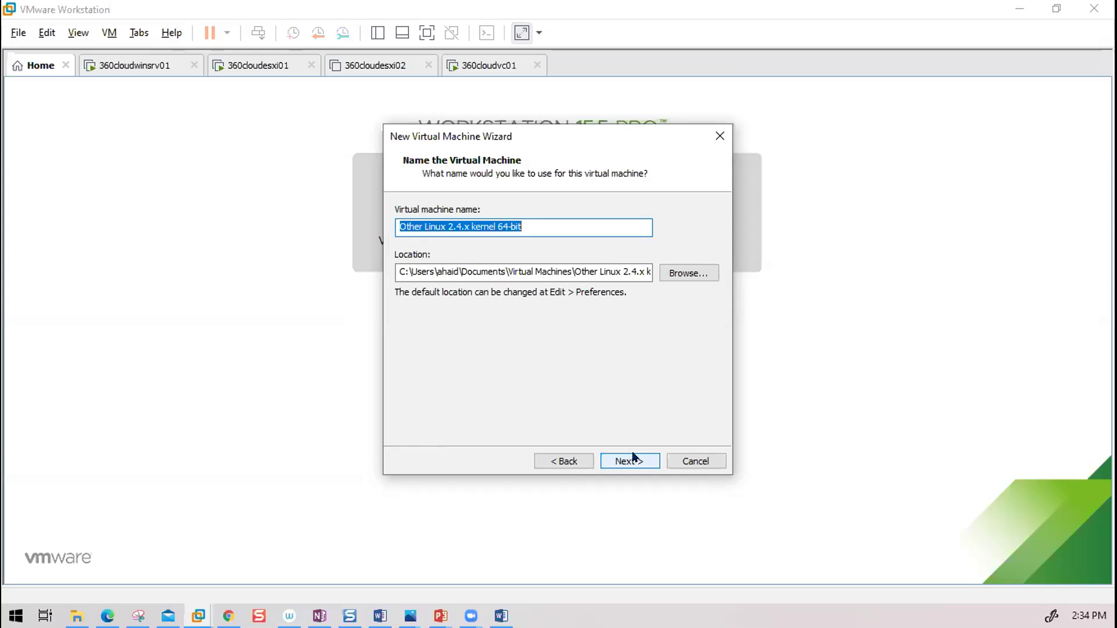
Name the virtual machine openfiler01, accept the 8 GB disk split into multiple files, and finish creating it
text(openfil)
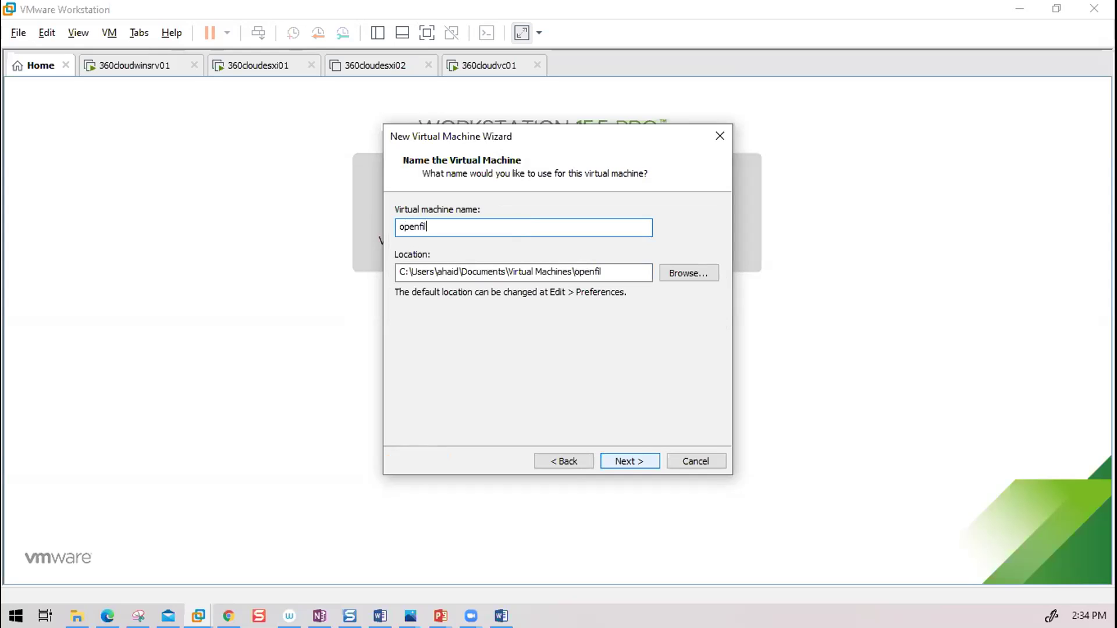
text(er01)
click(619, 452)
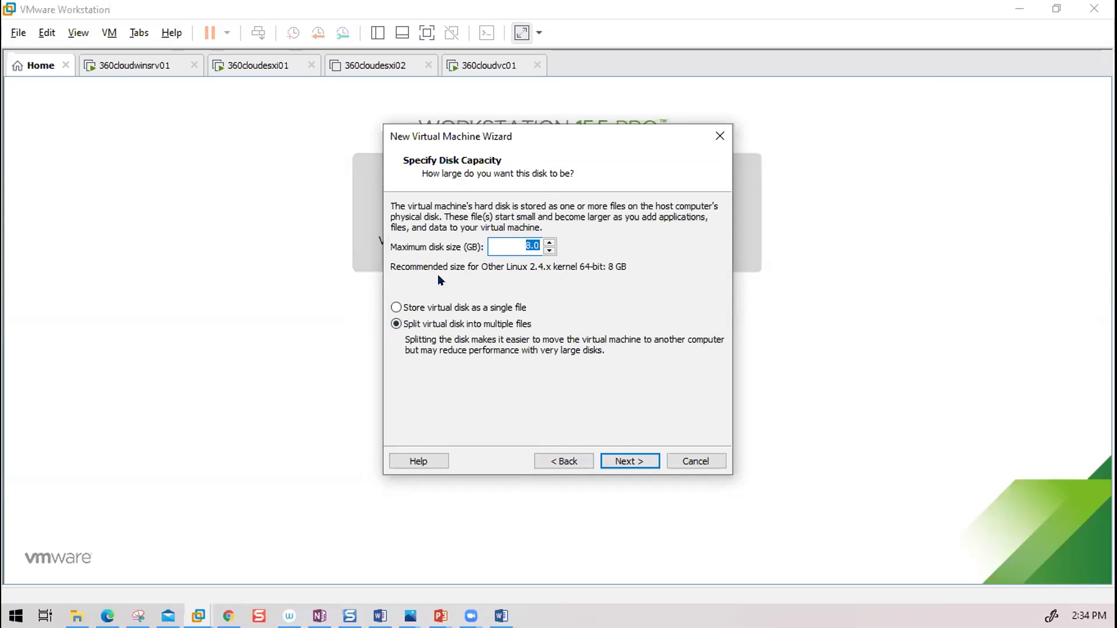
click(632, 464)
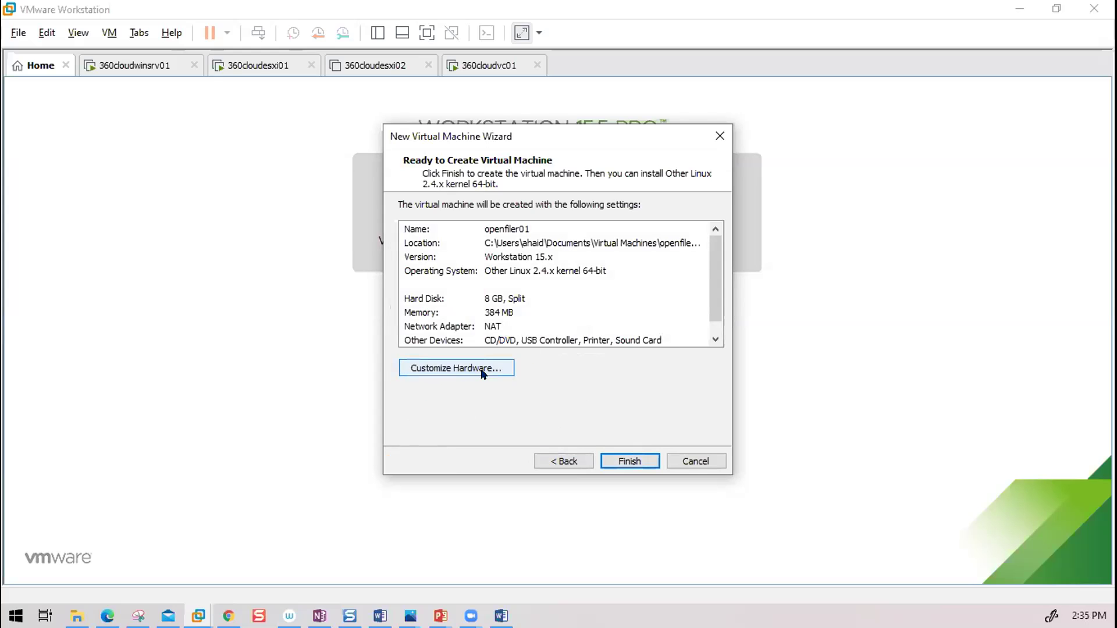
click(636, 461)
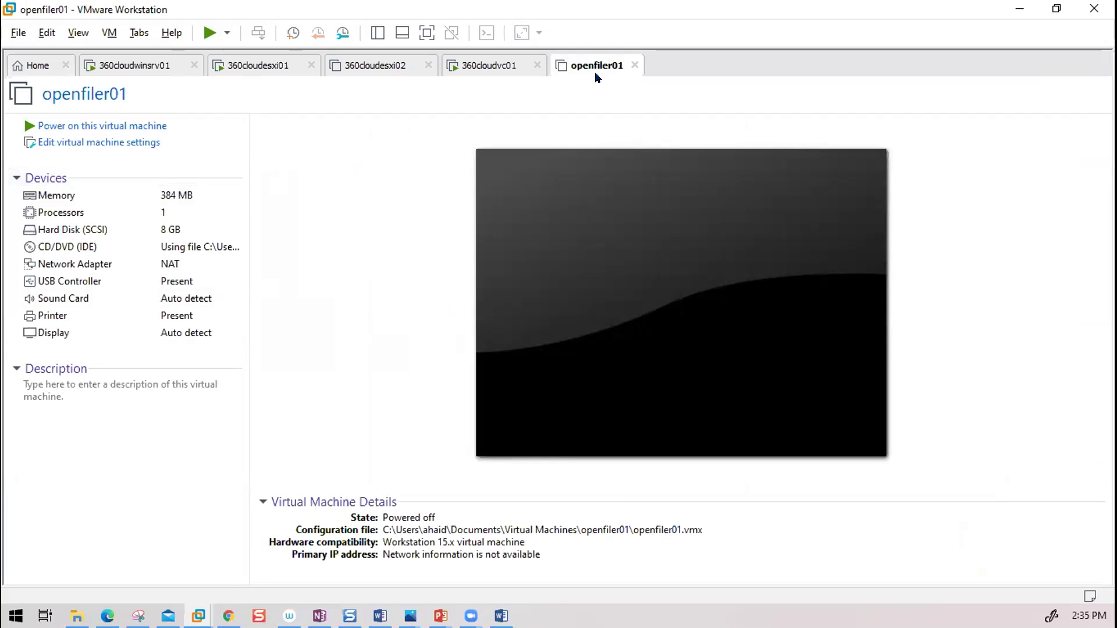
Power on the openfiler01 virtual machine and boot the Openfiler installer in graphical mode
click(74, 129)
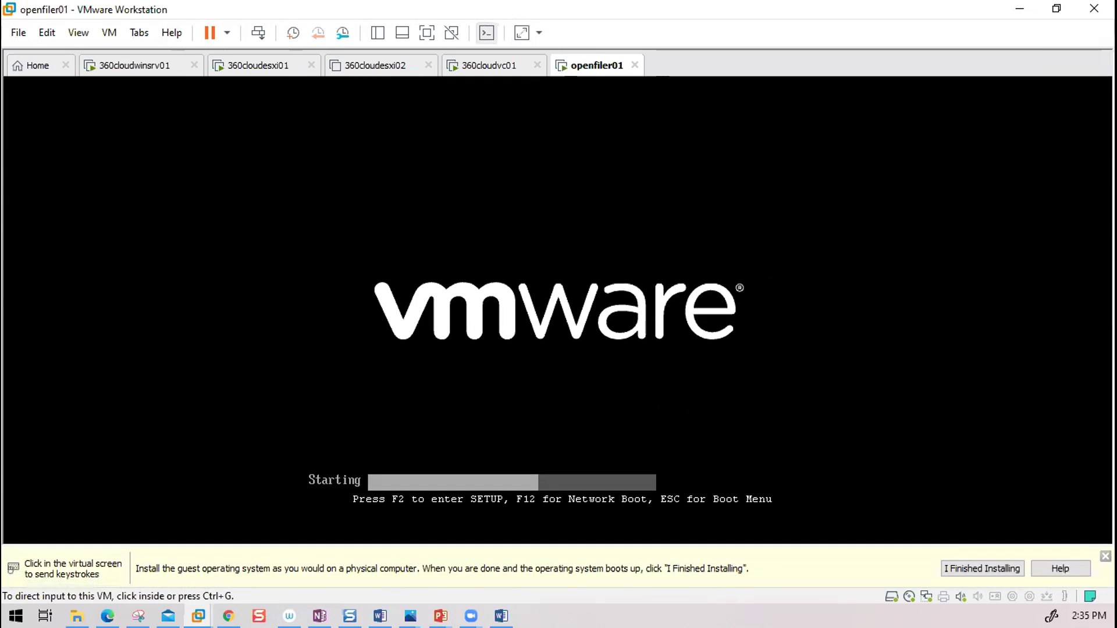
key(alt+Tab)
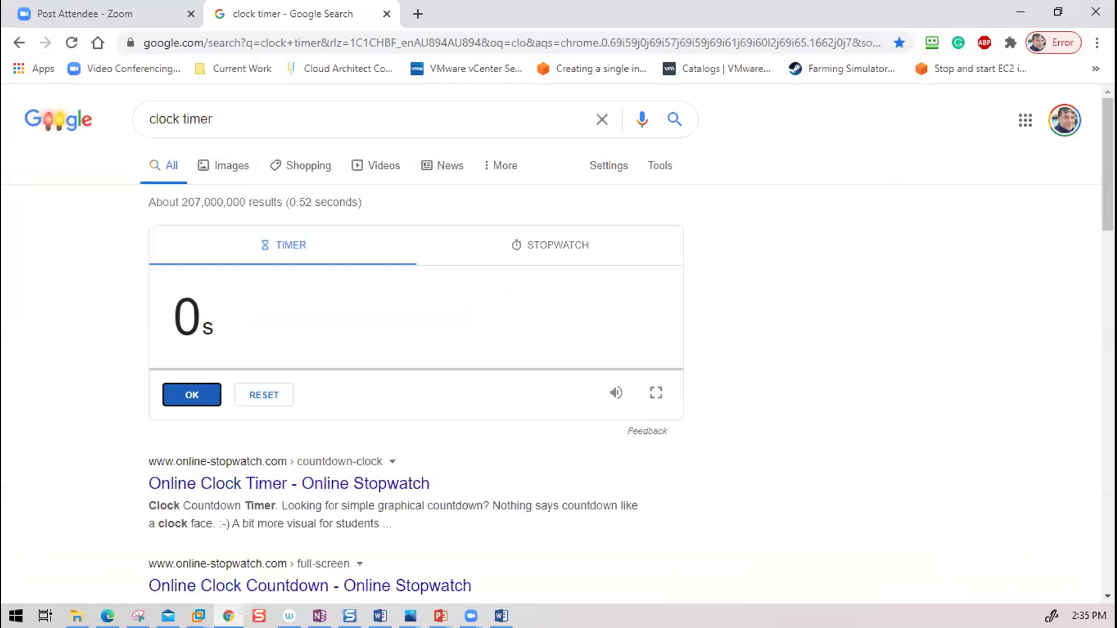
key(alt+Tab)
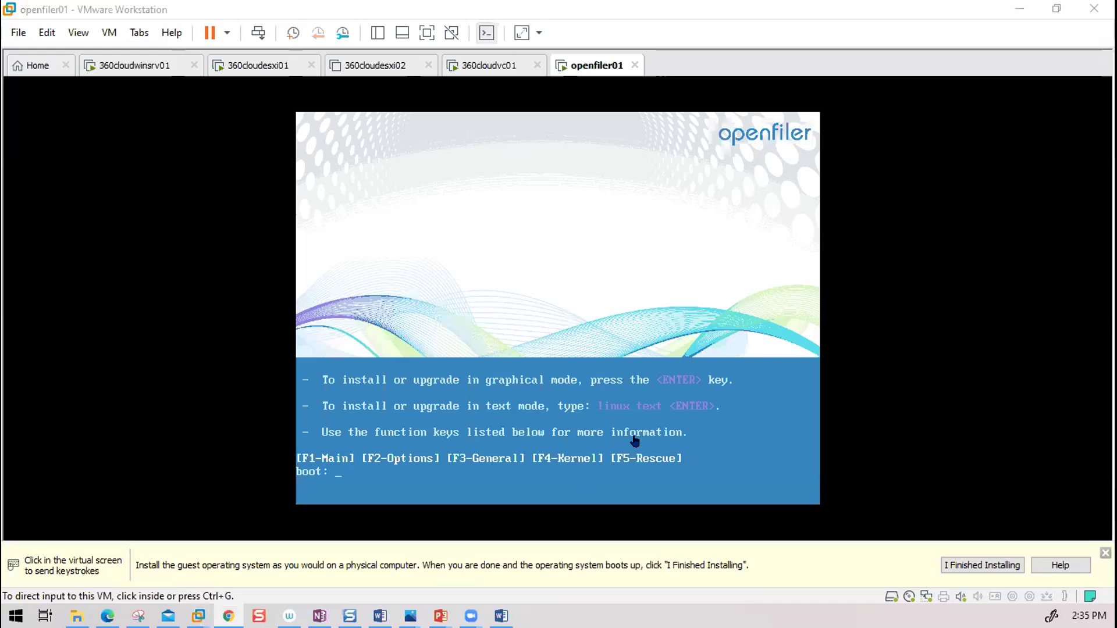
click(520, 323)
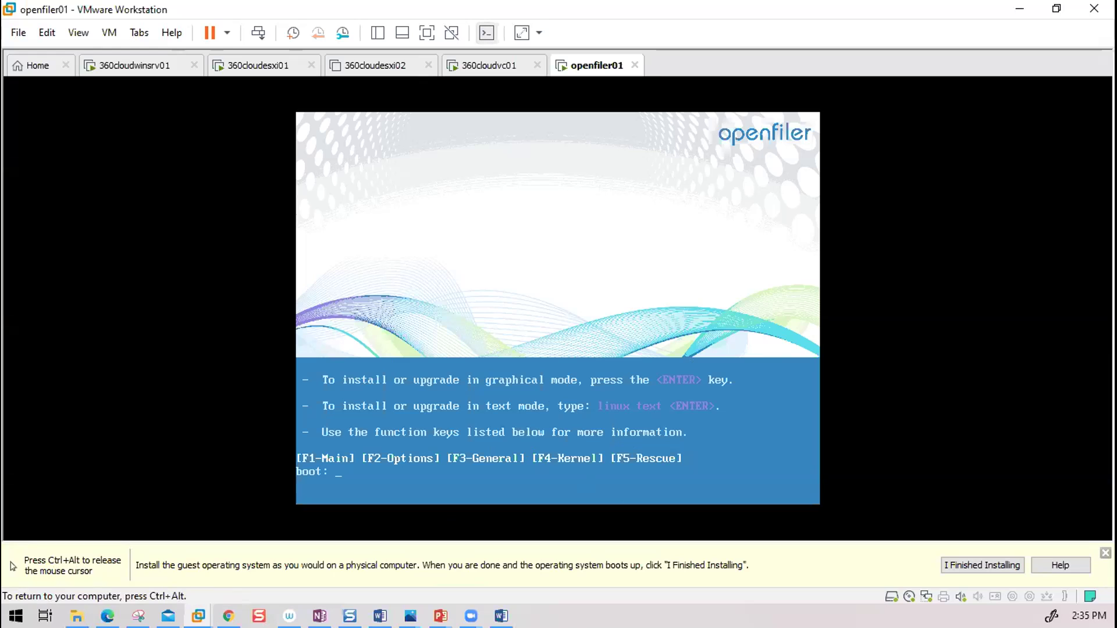
key(Return)
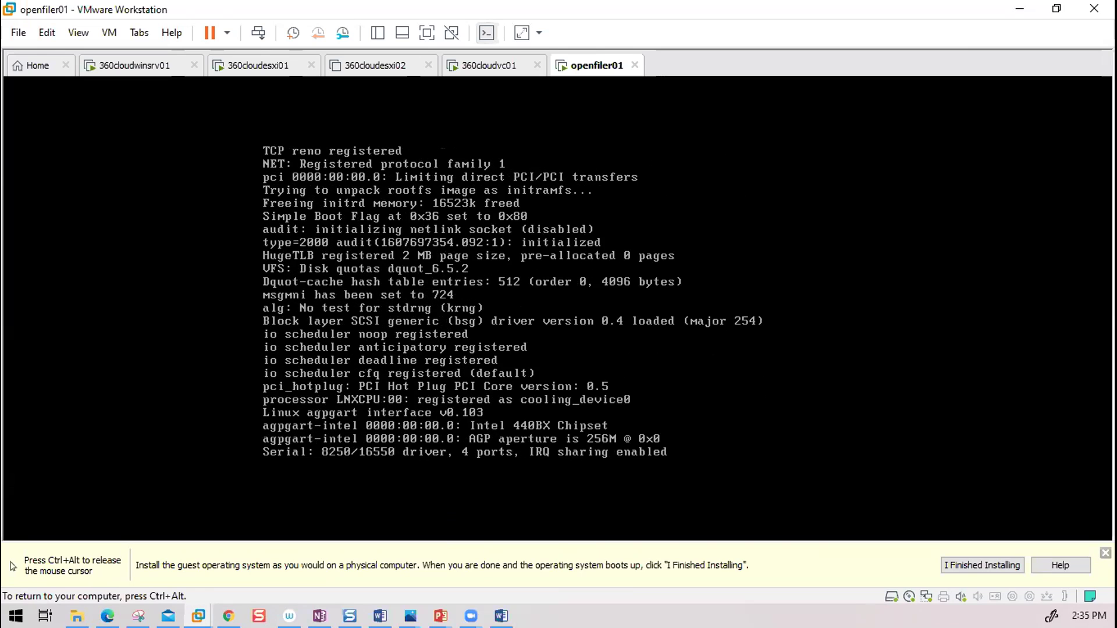
key(ctrl+alt)
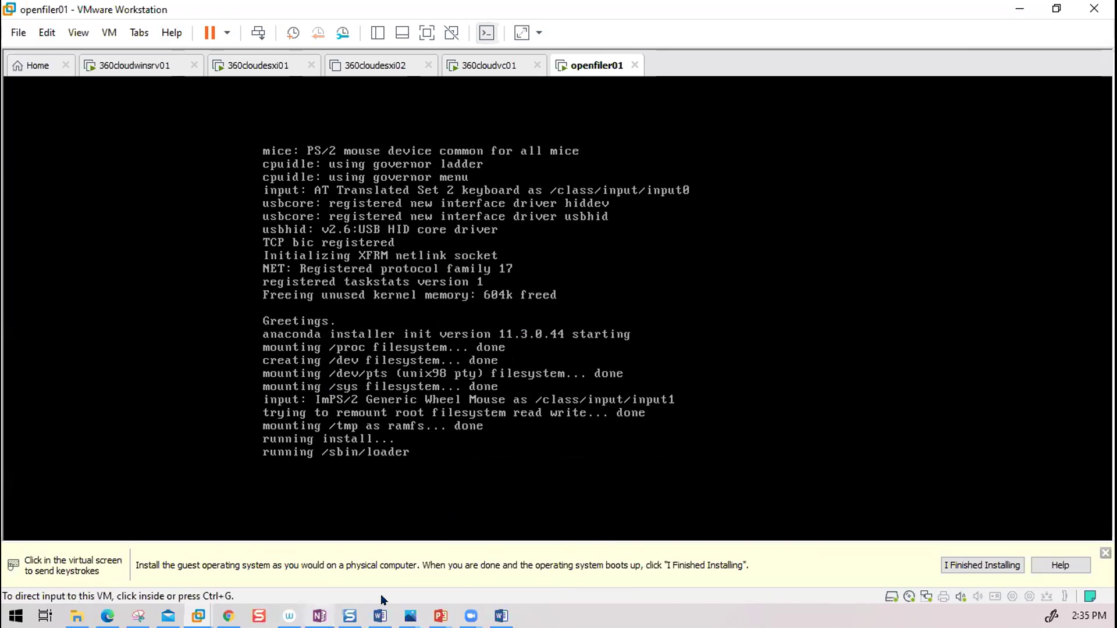
Switch to the PowerPoint White Board slide, then return to the openfiler01 console in VMware Workstation to check the installer's loading
click(440, 616)
click(607, 550)
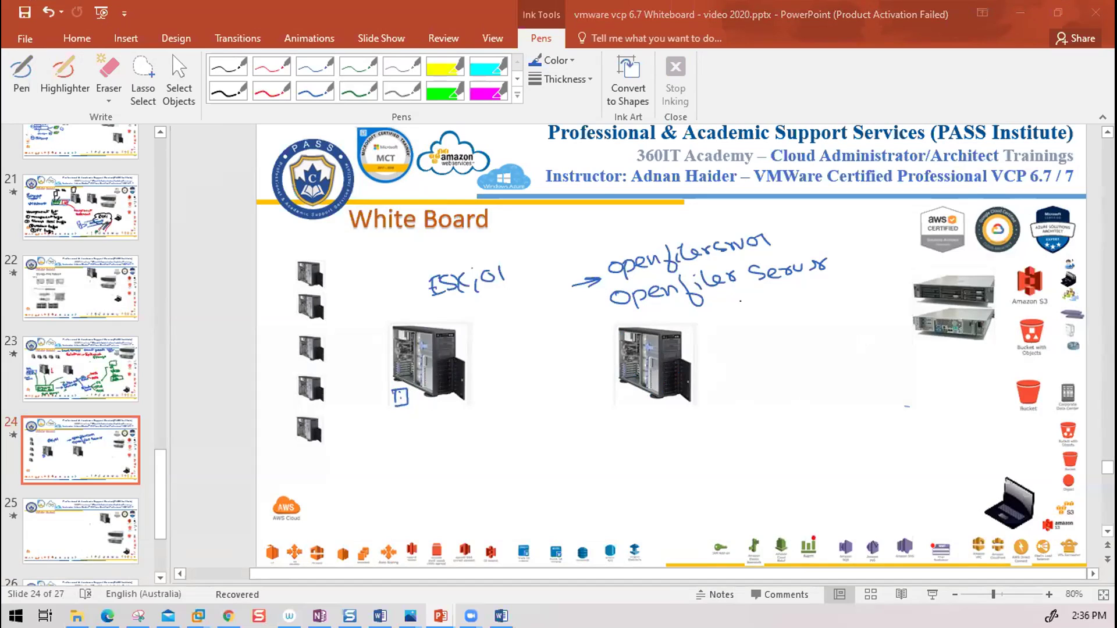
key(alt+Tab)
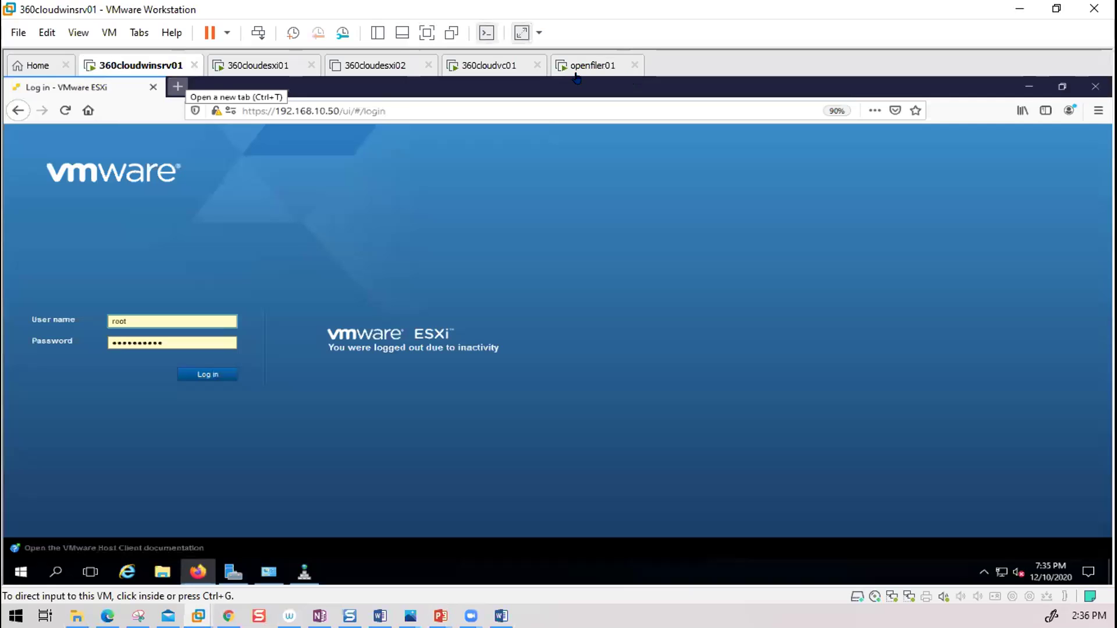
click(610, 68)
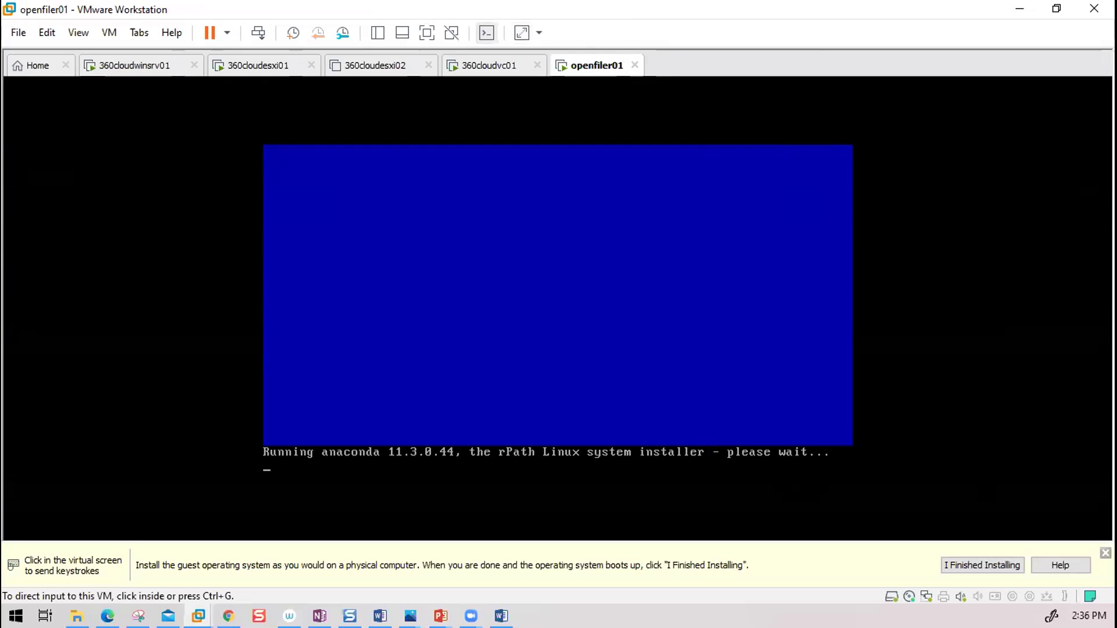
click(229, 616)
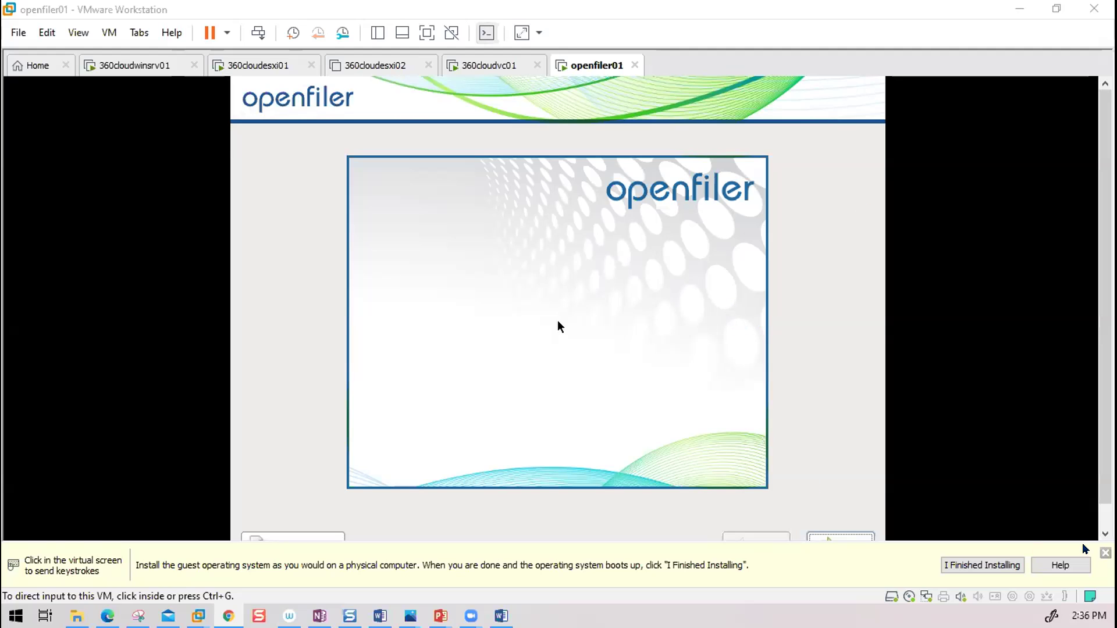
Begin the Openfiler setup with the U.S. English keyboard and initialize drive sda, erasing all its data
click(793, 543)
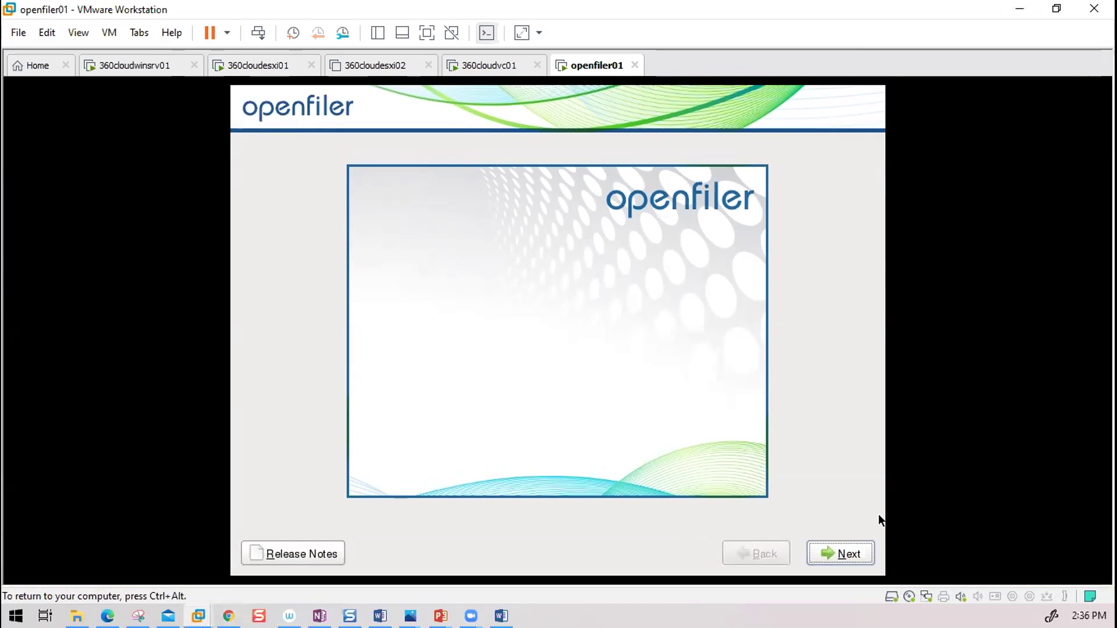
click(843, 555)
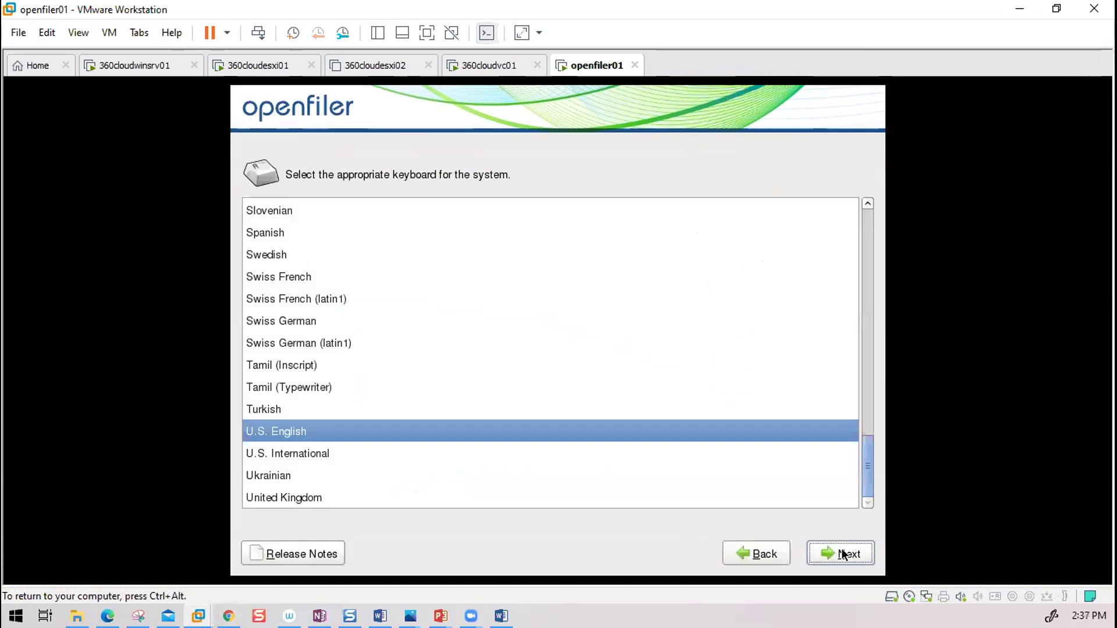
click(841, 554)
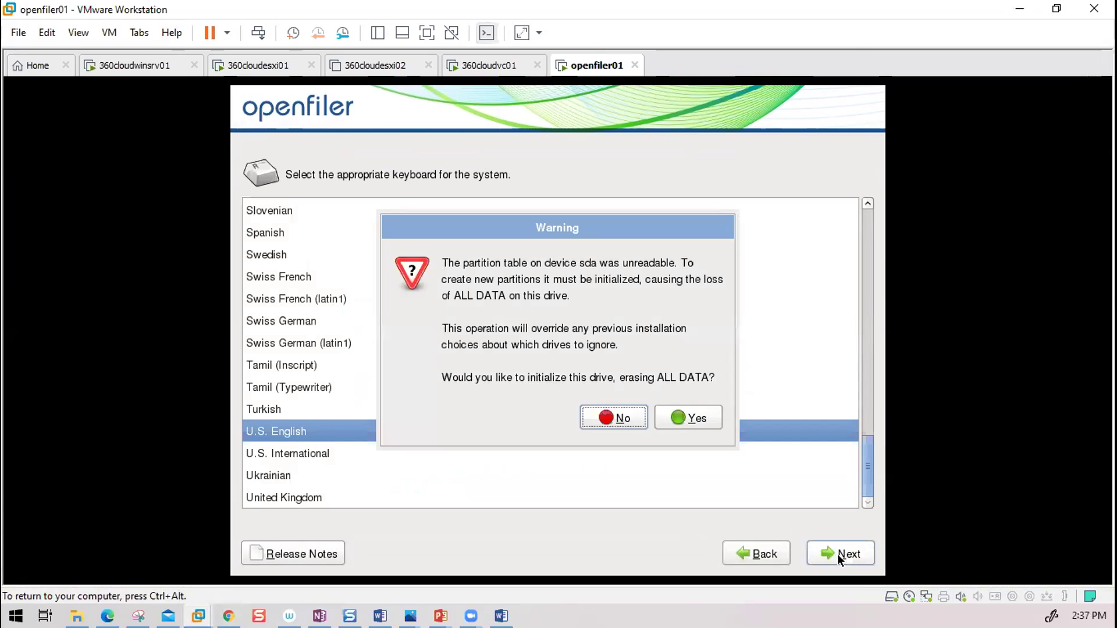
click(695, 418)
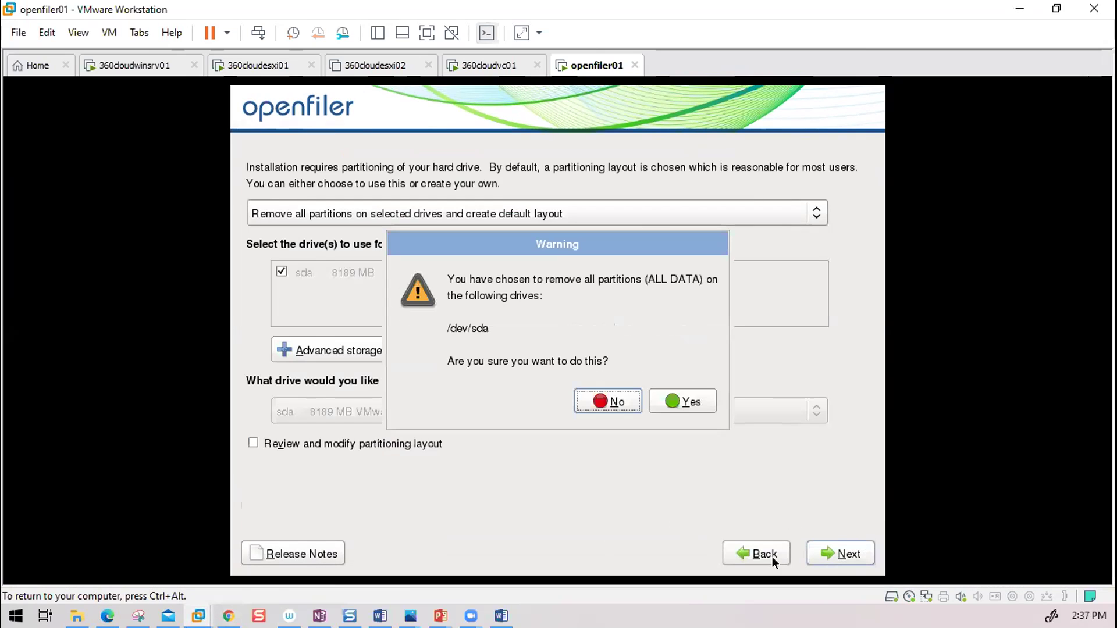
Try to partition drive sda by removing all partitions and creating the default layout
click(705, 405)
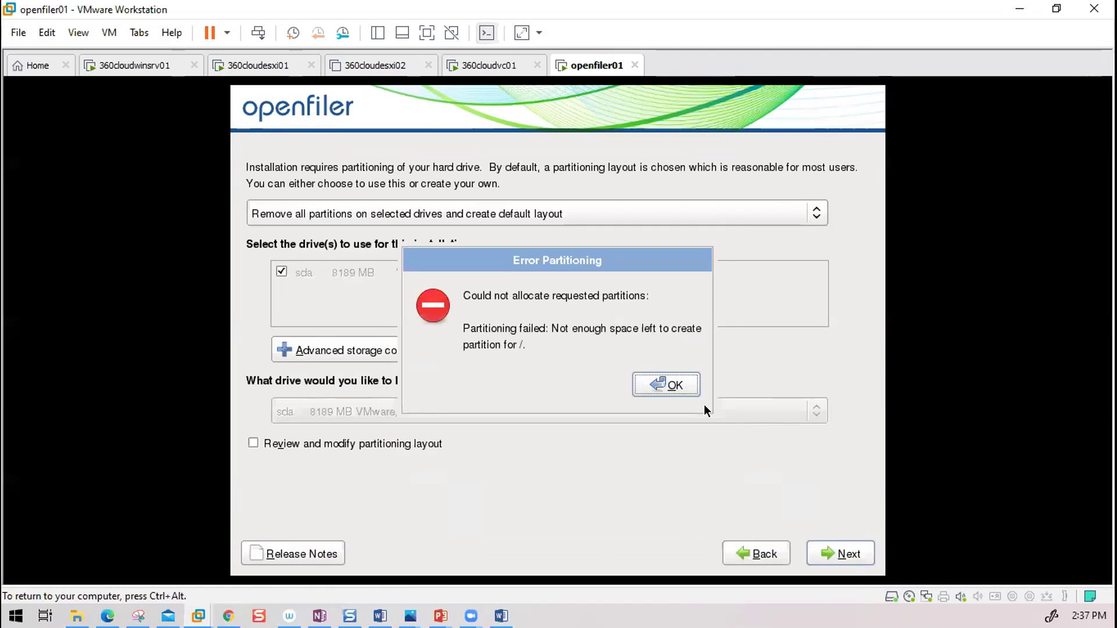
click(667, 384)
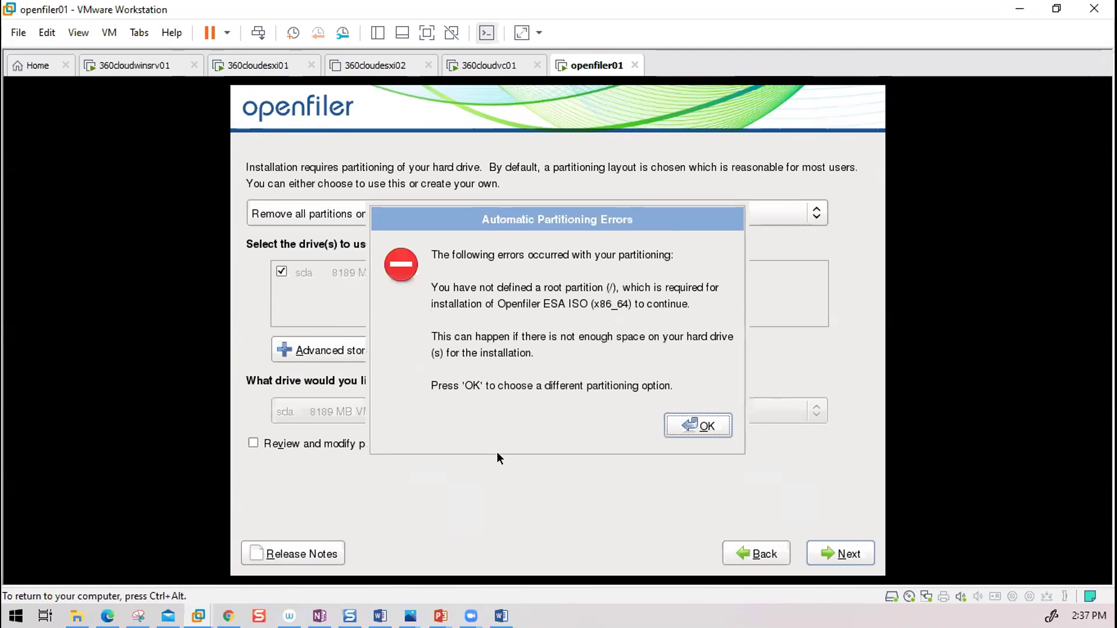
click(706, 428)
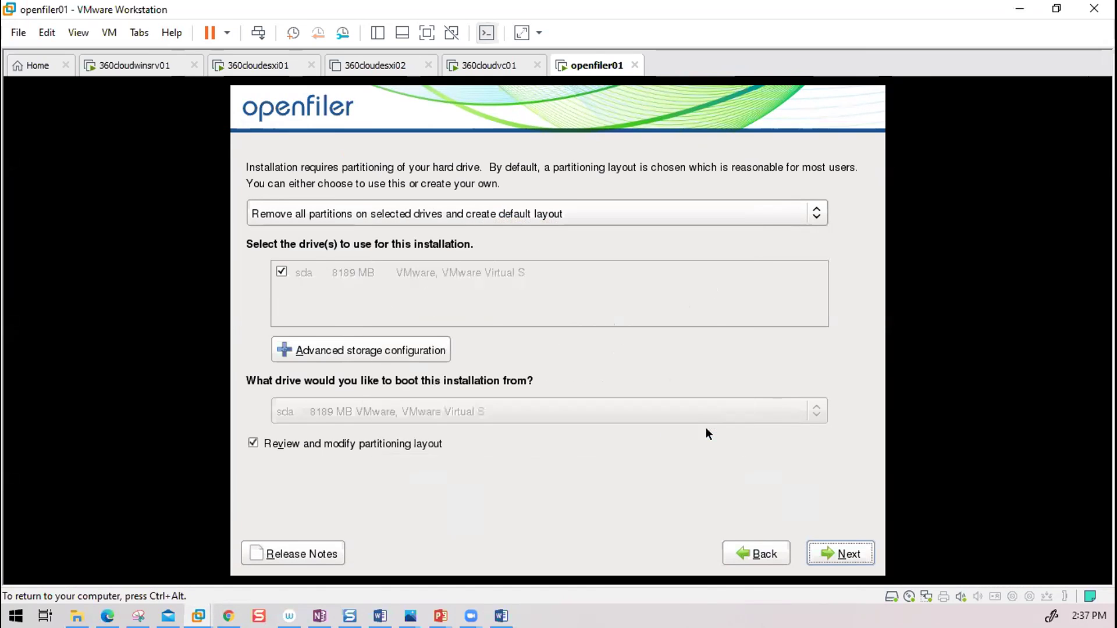
Try to partition drive sda with the option to use free space on selected drives and create default layout
click(603, 221)
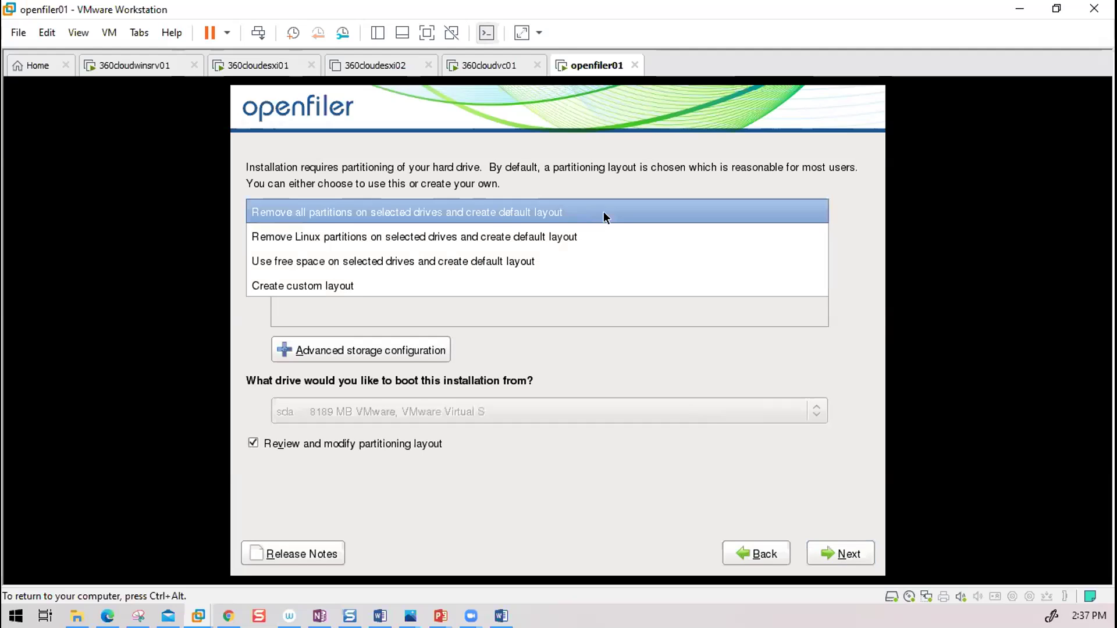
click(536, 261)
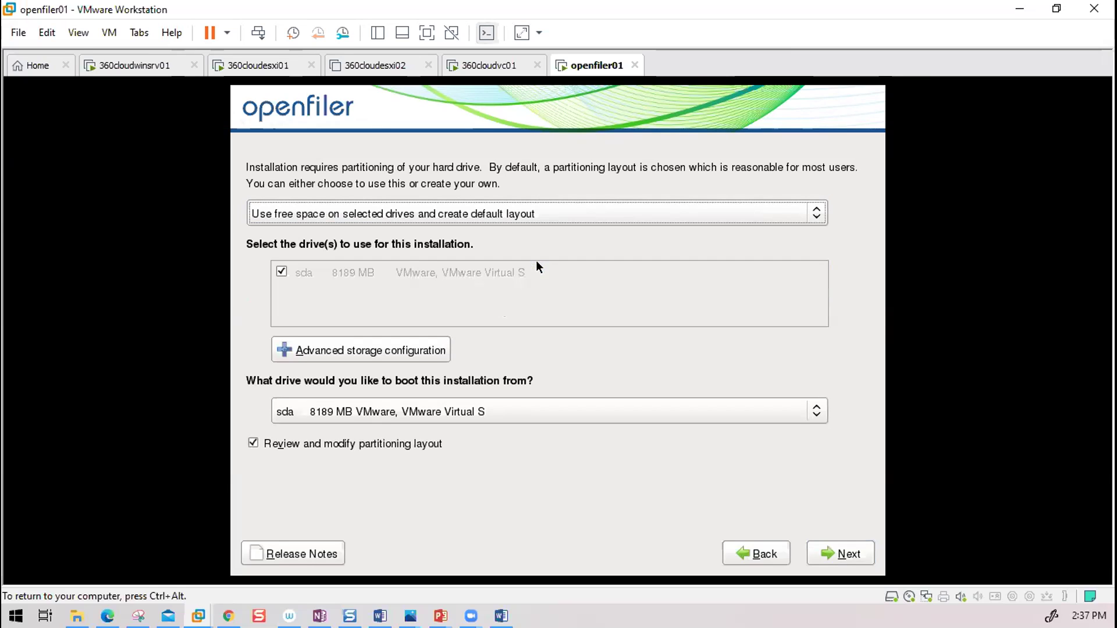
click(852, 552)
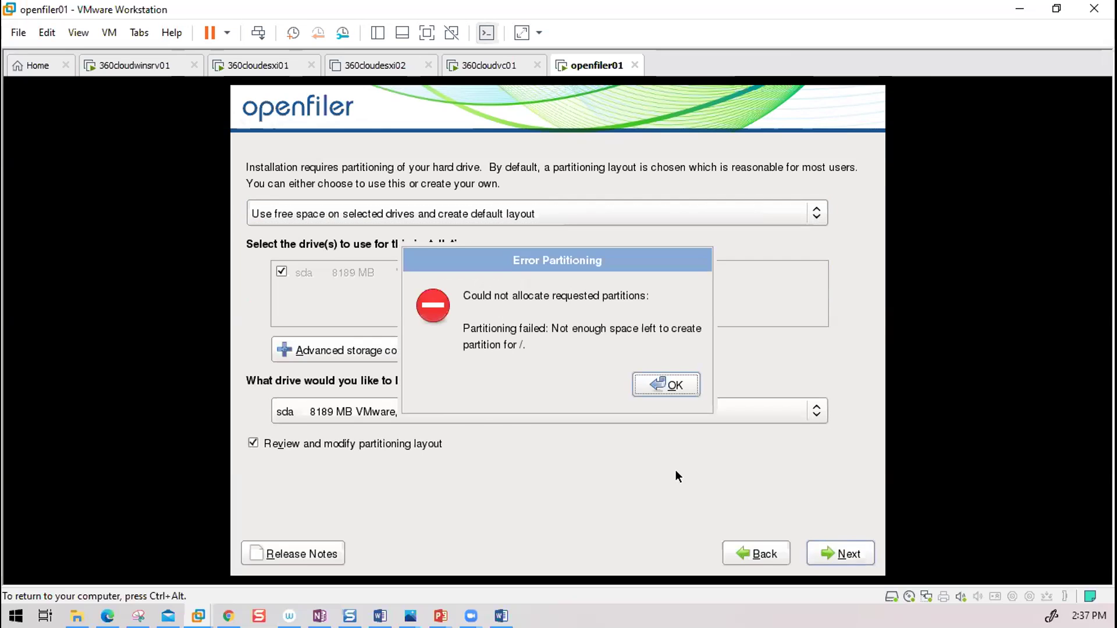
click(658, 383)
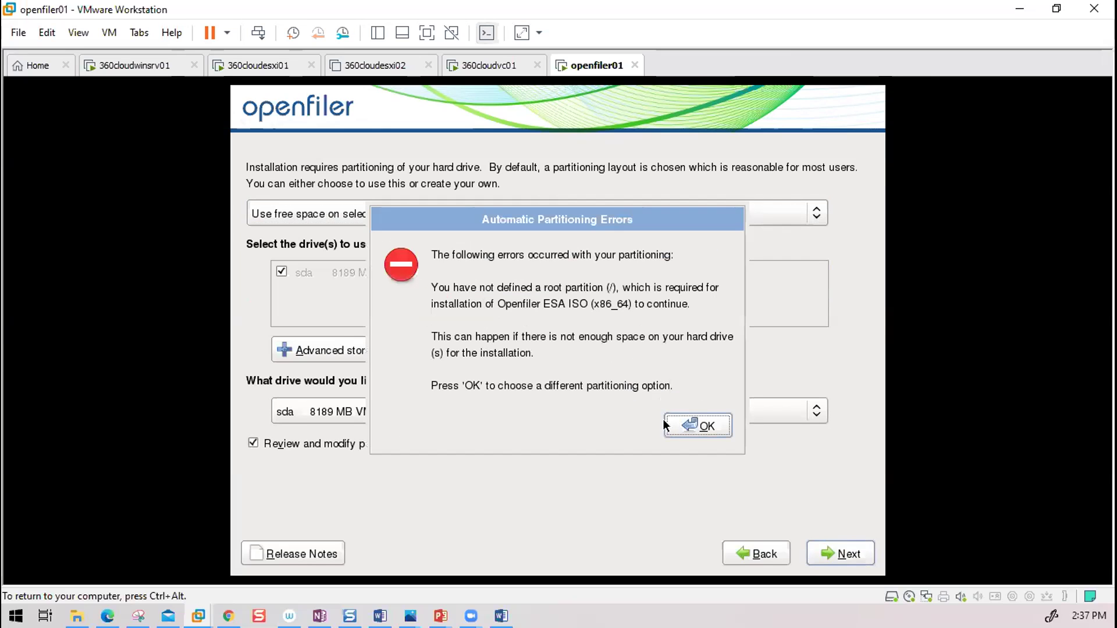
click(709, 427)
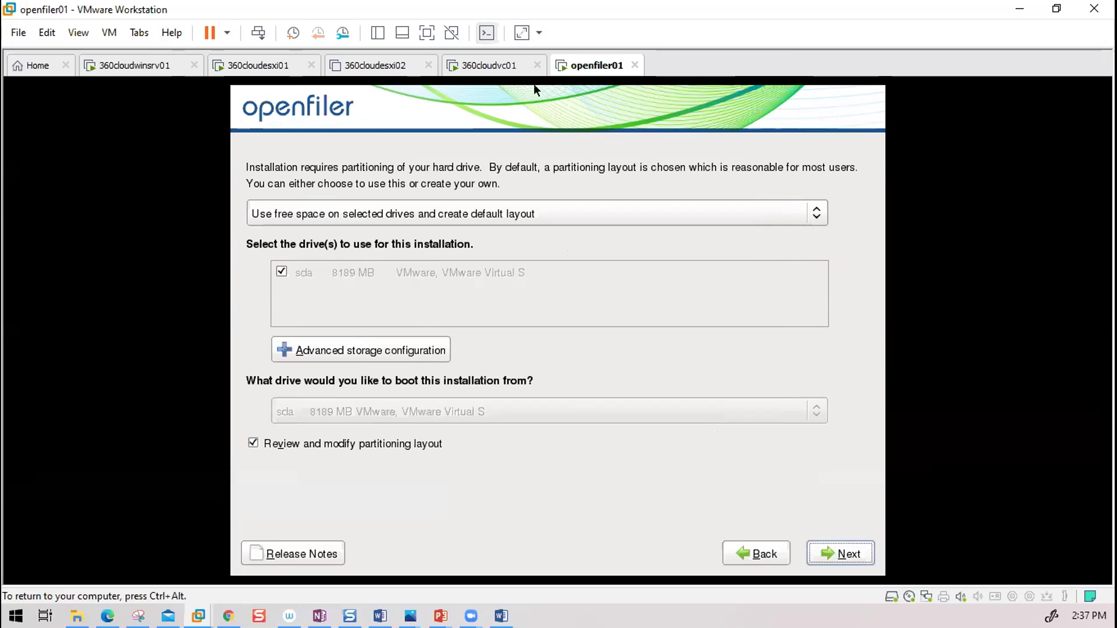
Release input from the installer and power off the openfiler01 virtual machine
key(ctrl+alt)
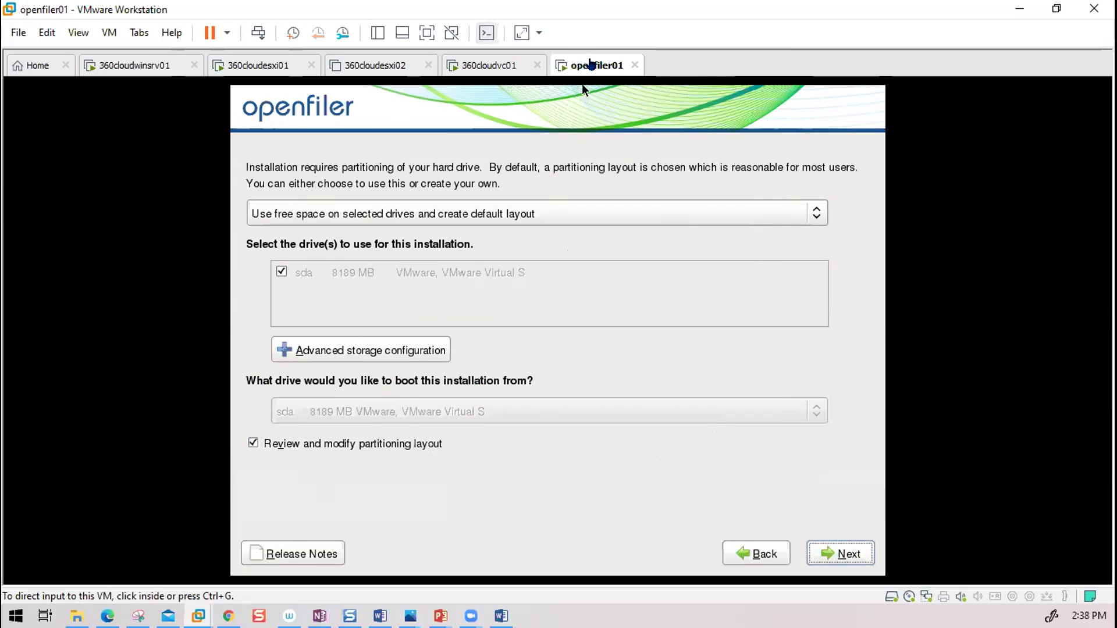
right_click(590, 64)
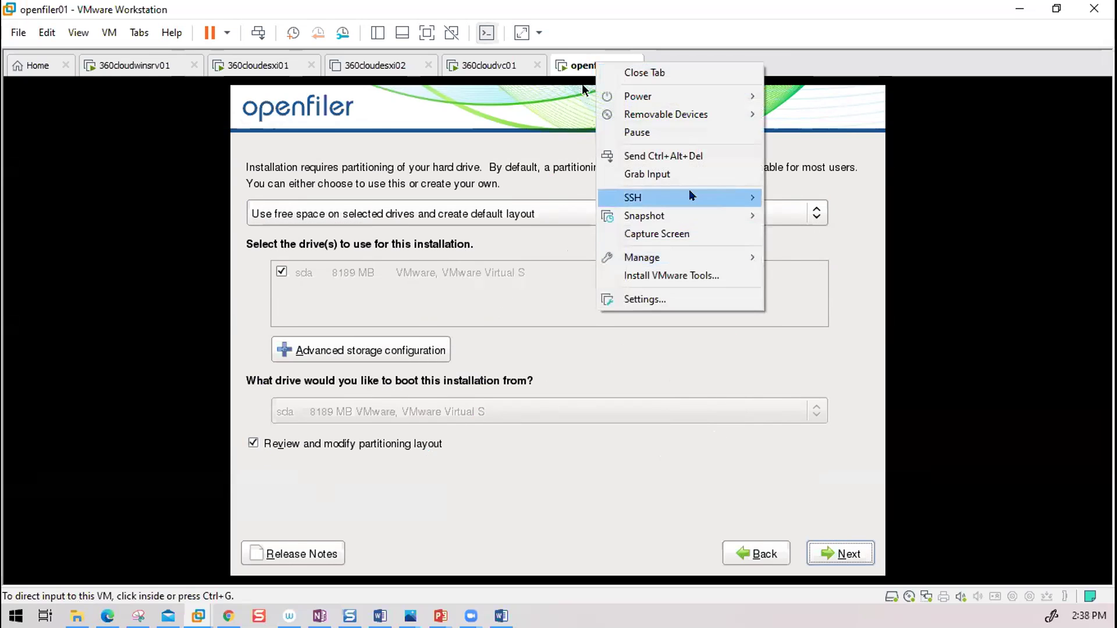
mouse_move(703, 256)
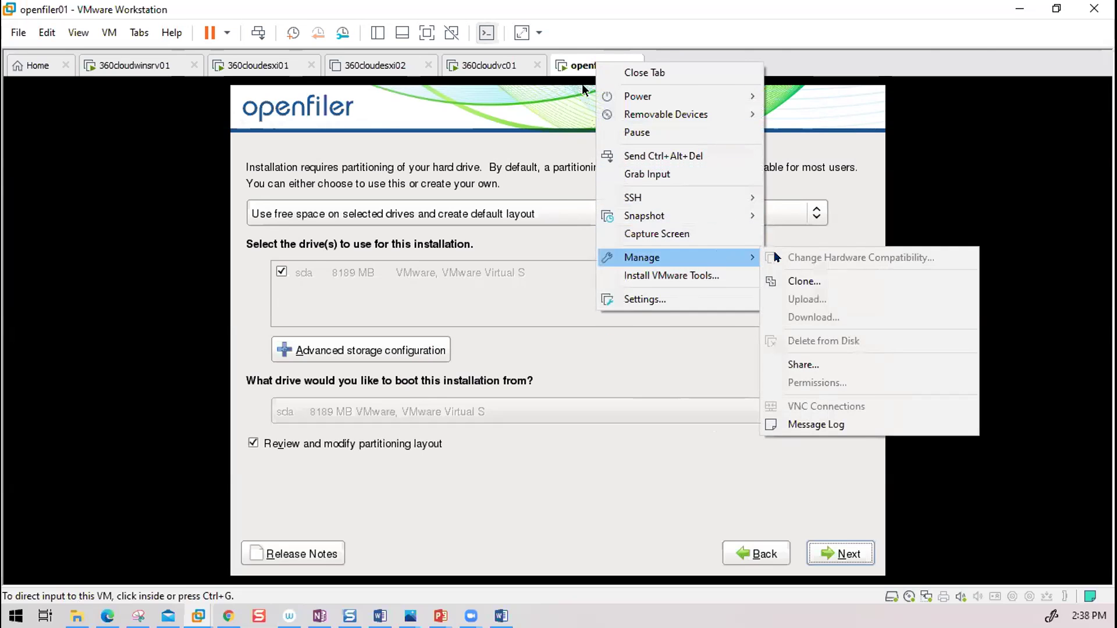
mouse_move(661, 94)
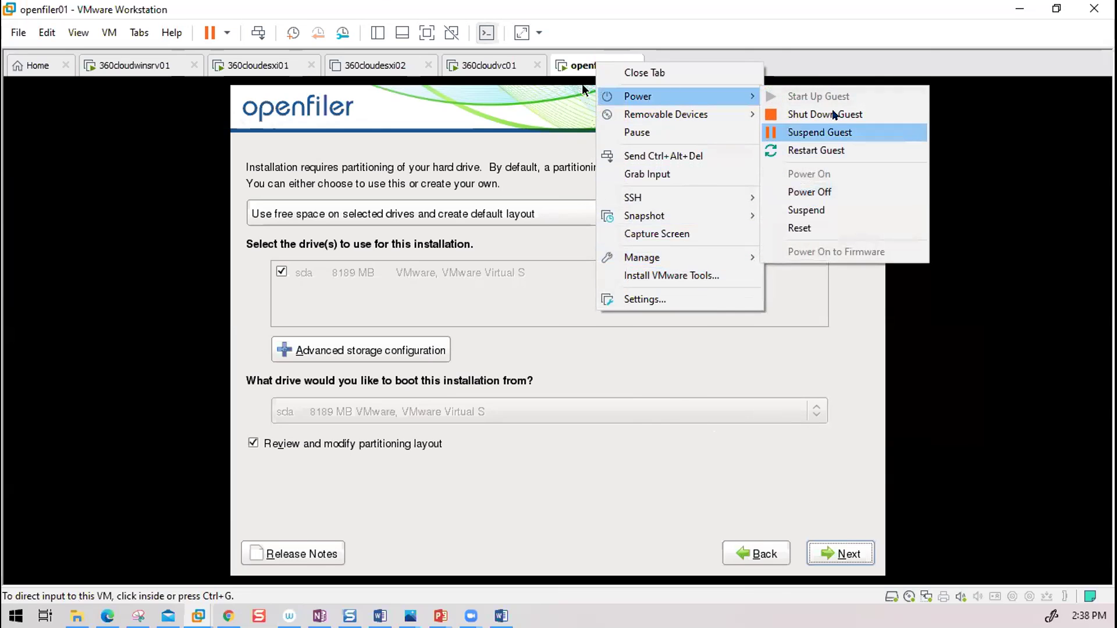
click(832, 192)
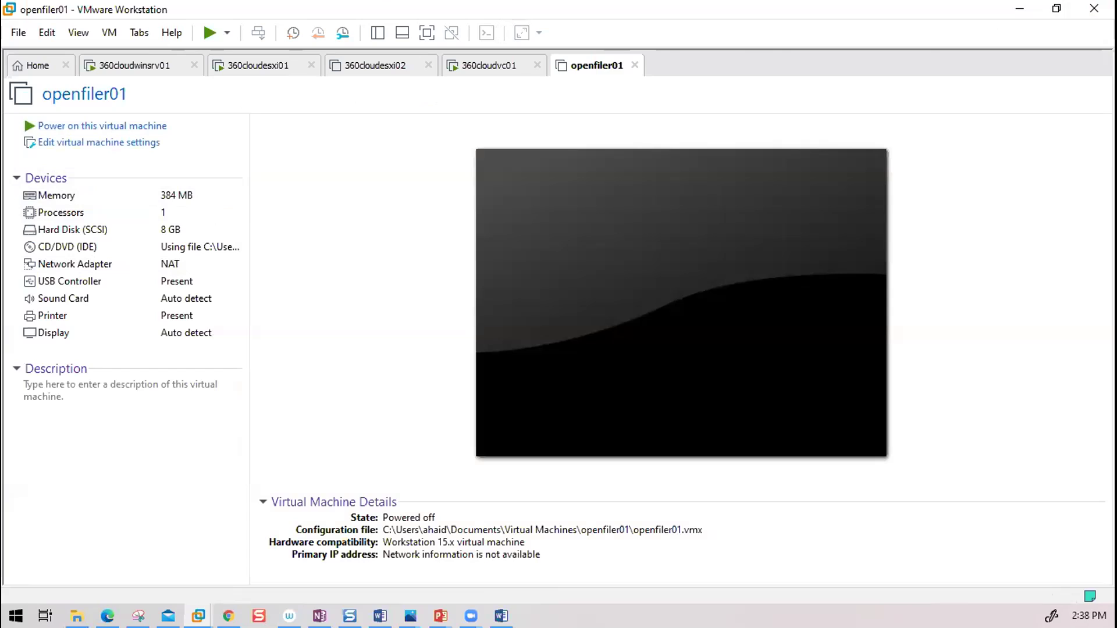
Switch to Chrome, look up the openfiler videos on the PASS Institute YouTube channel, and select the results page's address
click(228, 616)
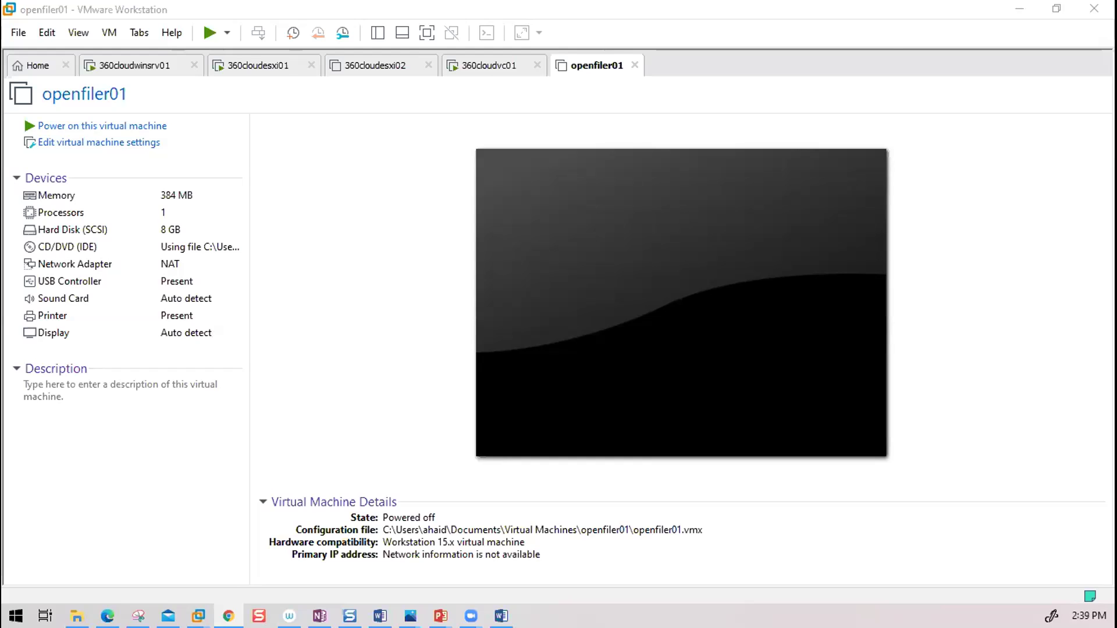
drag(0, 44, 568, 45)
double_click(763, 44)
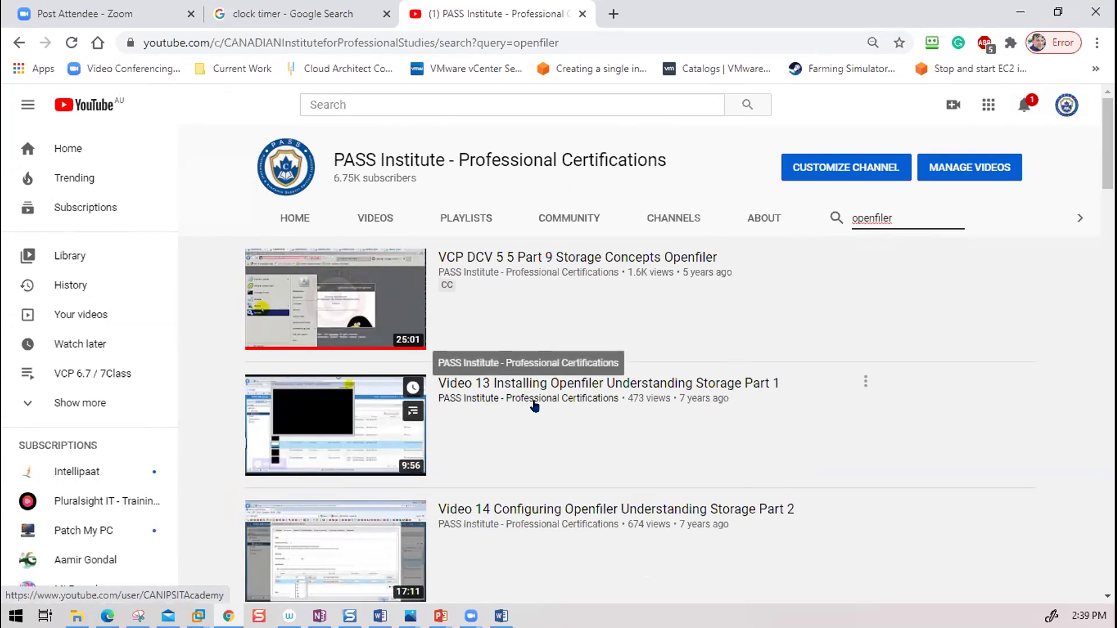
click(865, 384)
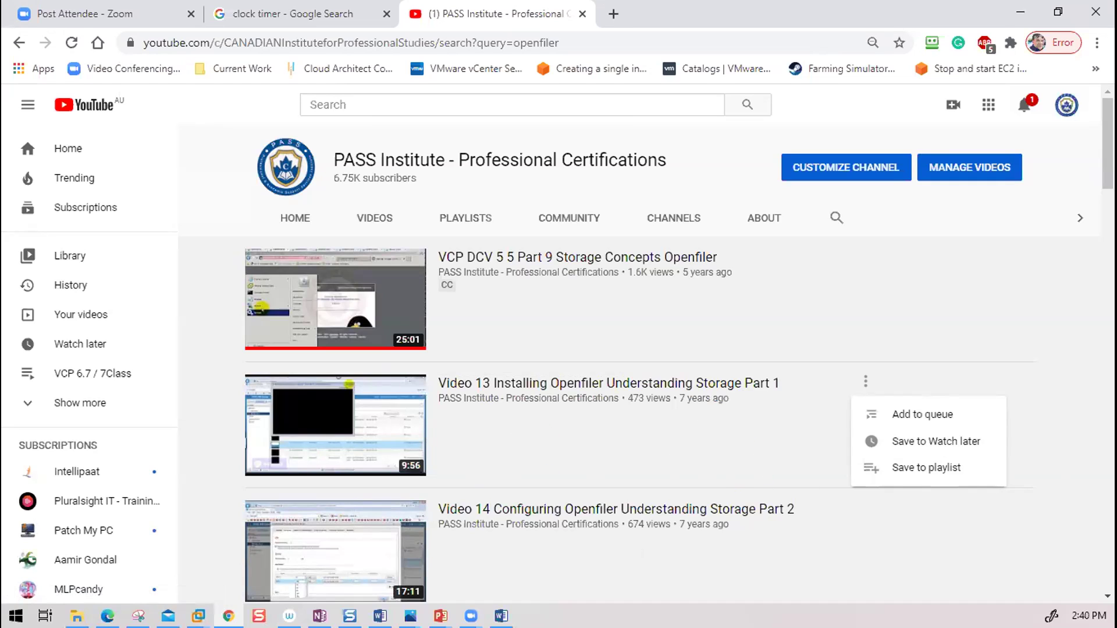
click(578, 35)
key(ctrl+a)
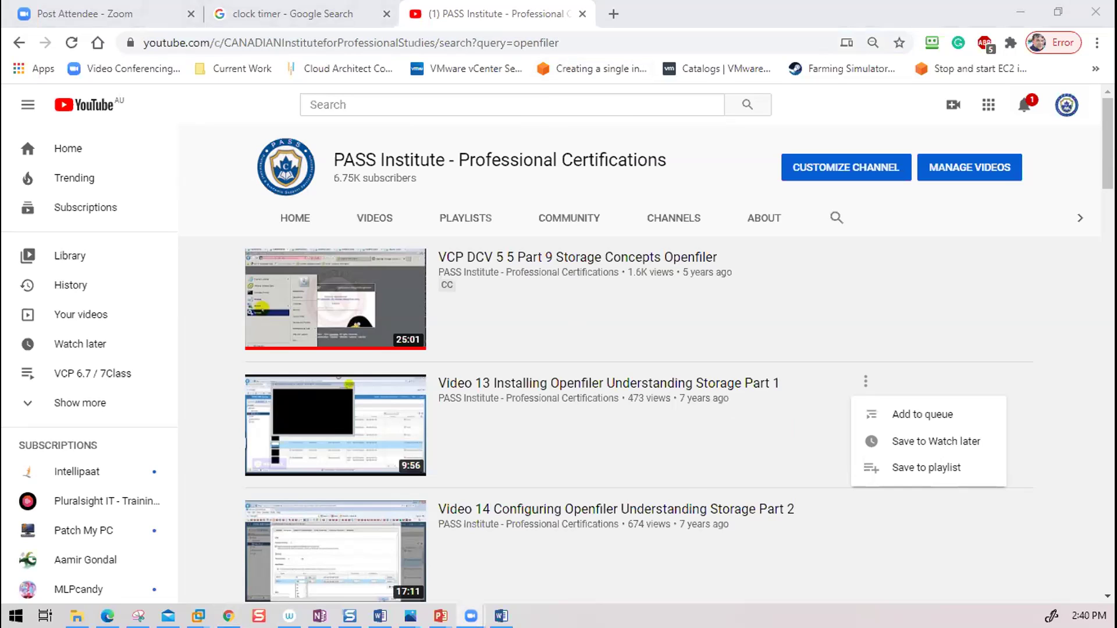
click(228, 616)
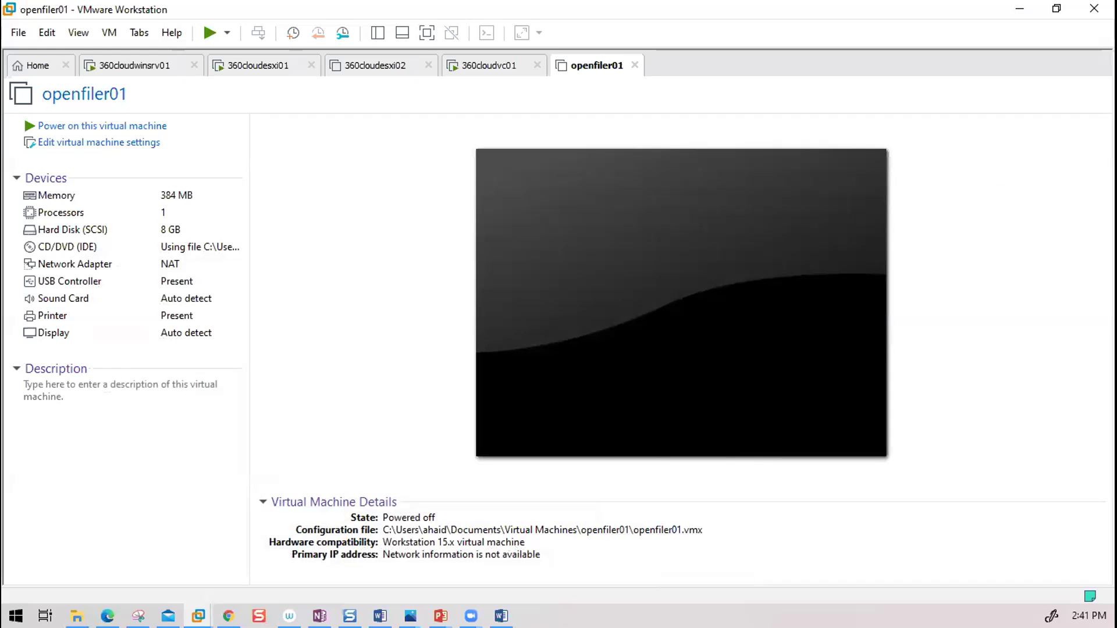
Switch to the VMware Workstation window on the shared desktop and show the IT-WAVE01 virtual machine's Server Manager
key(alt+Tab)
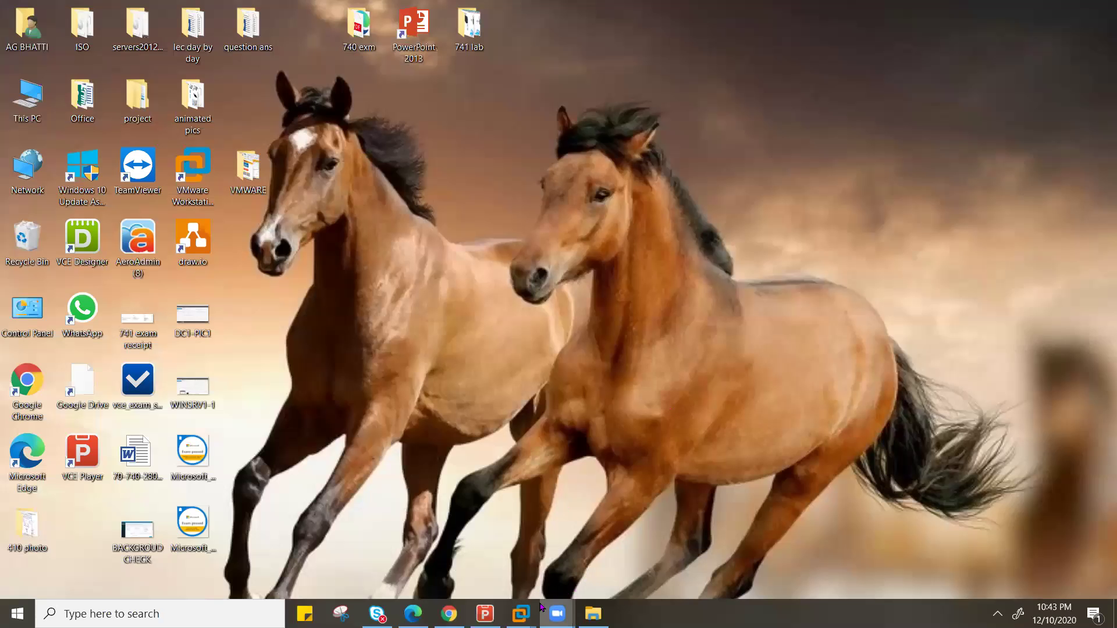
mouse_move(520, 614)
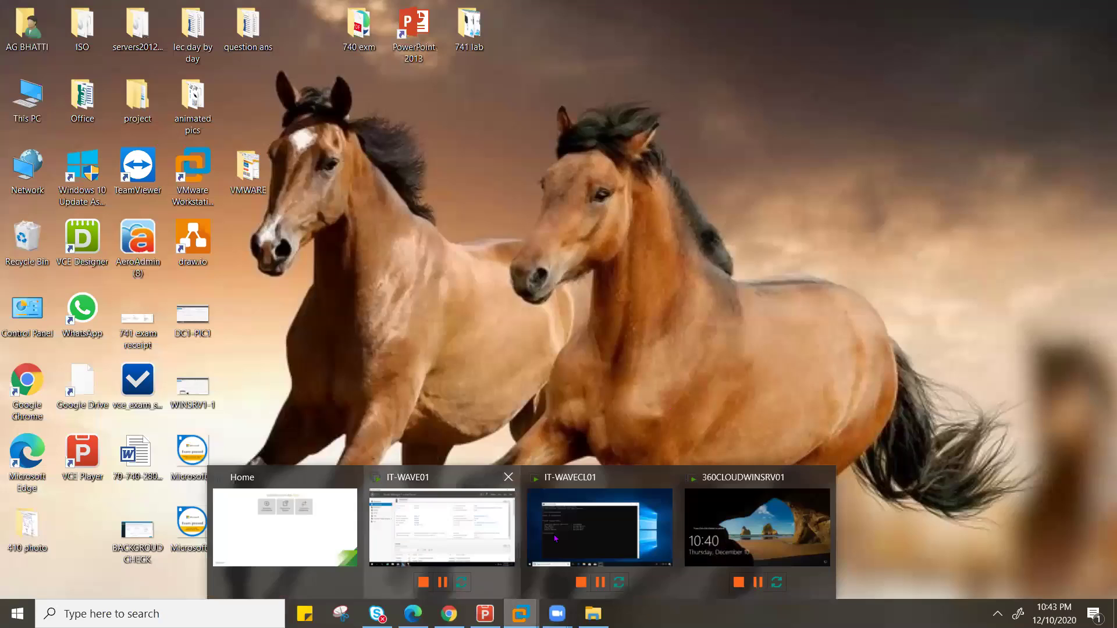
click(592, 529)
click(274, 58)
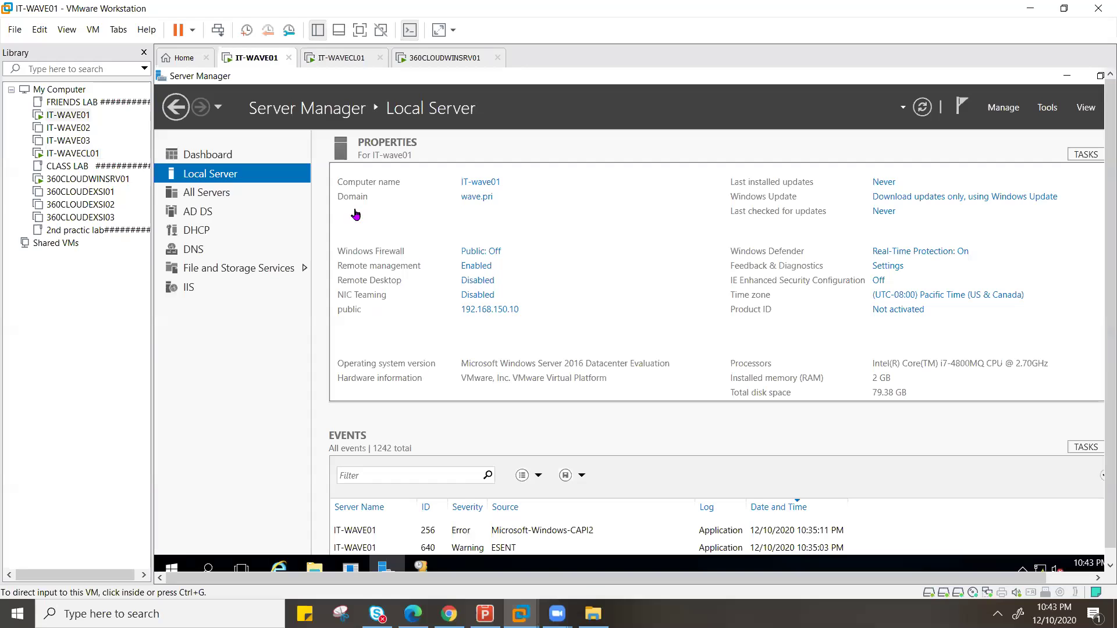
Open the DHCP manager for IT-WAVE01 from Server Manager and expand the server's IPv4 node to show its scope
click(273, 349)
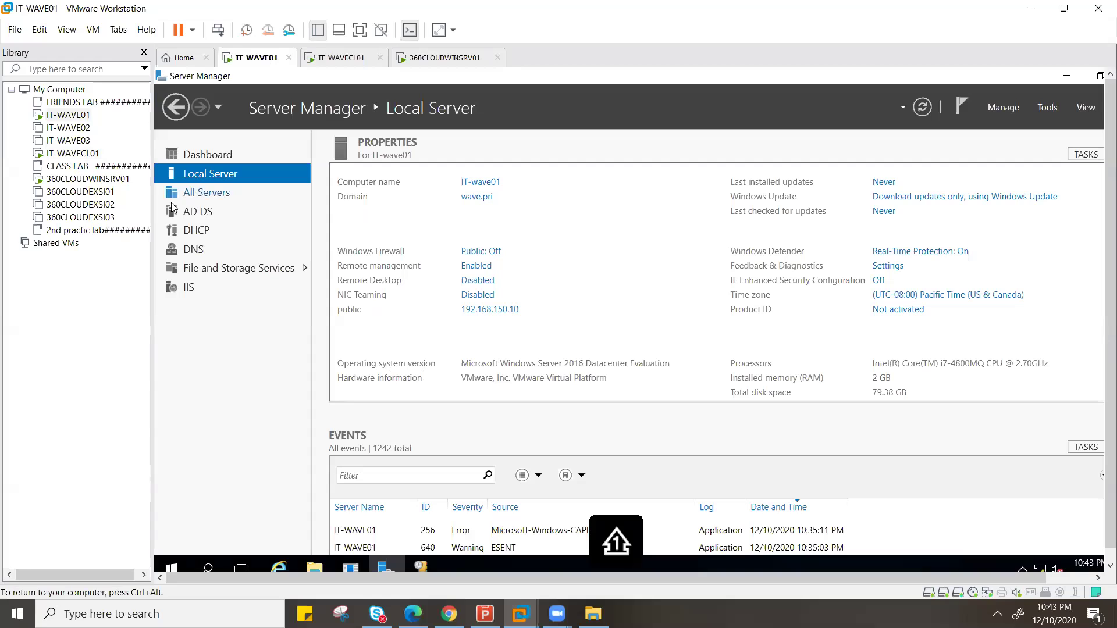
click(192, 234)
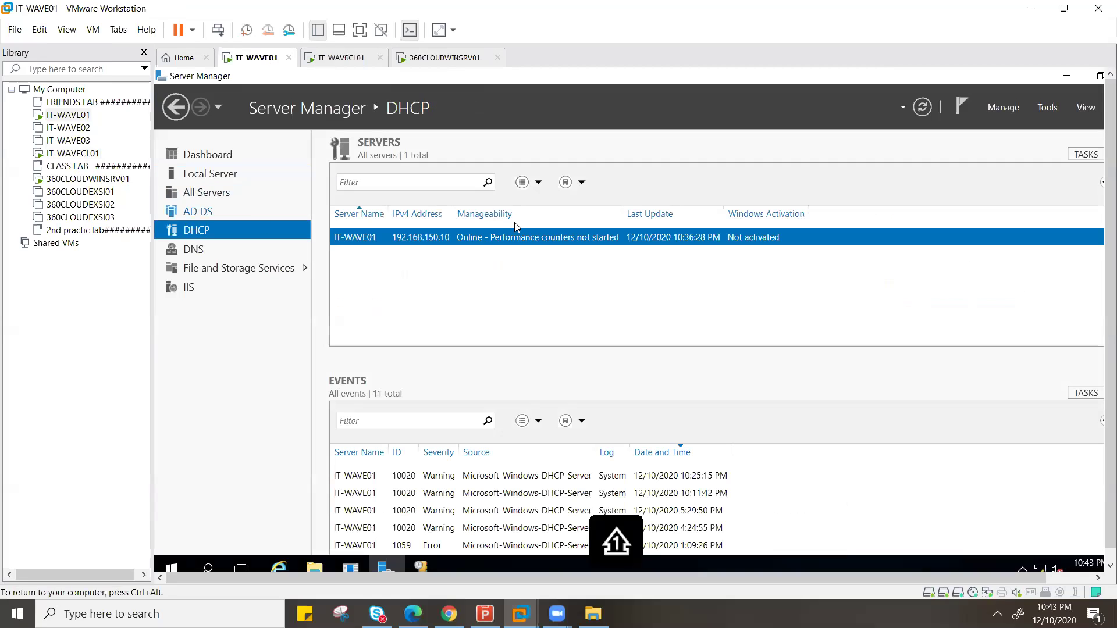
right_click(478, 239)
click(561, 347)
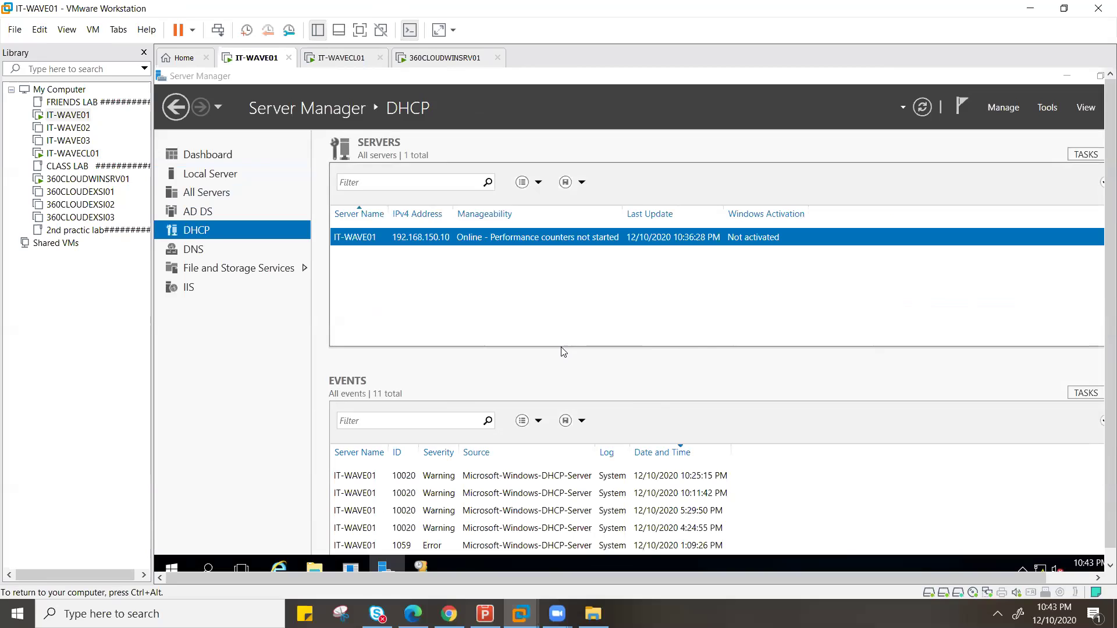
click(220, 199)
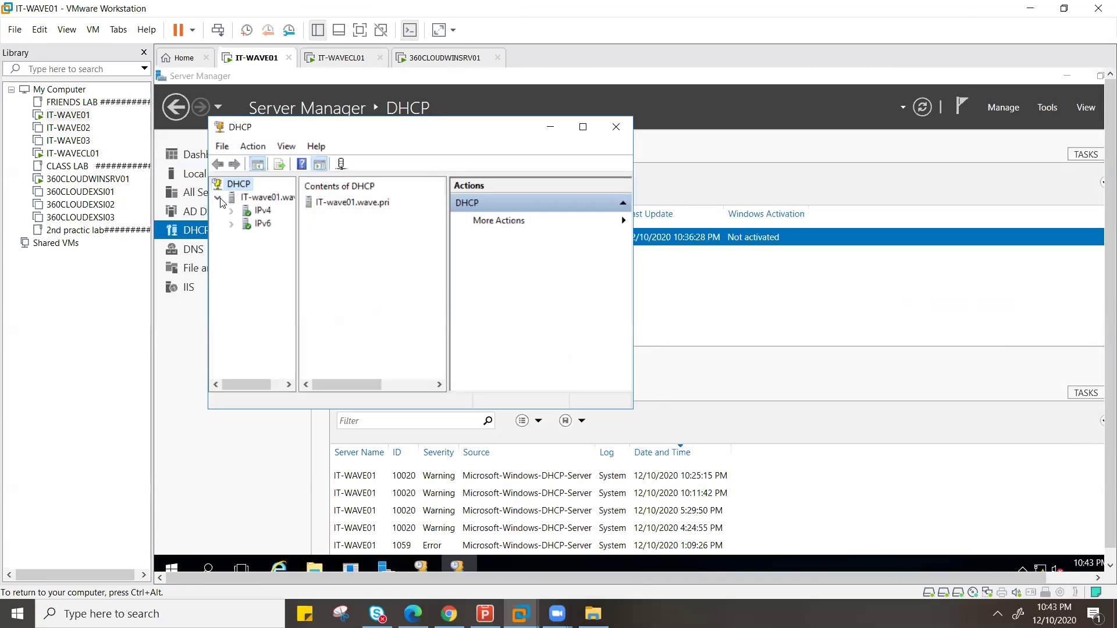
double_click(262, 212)
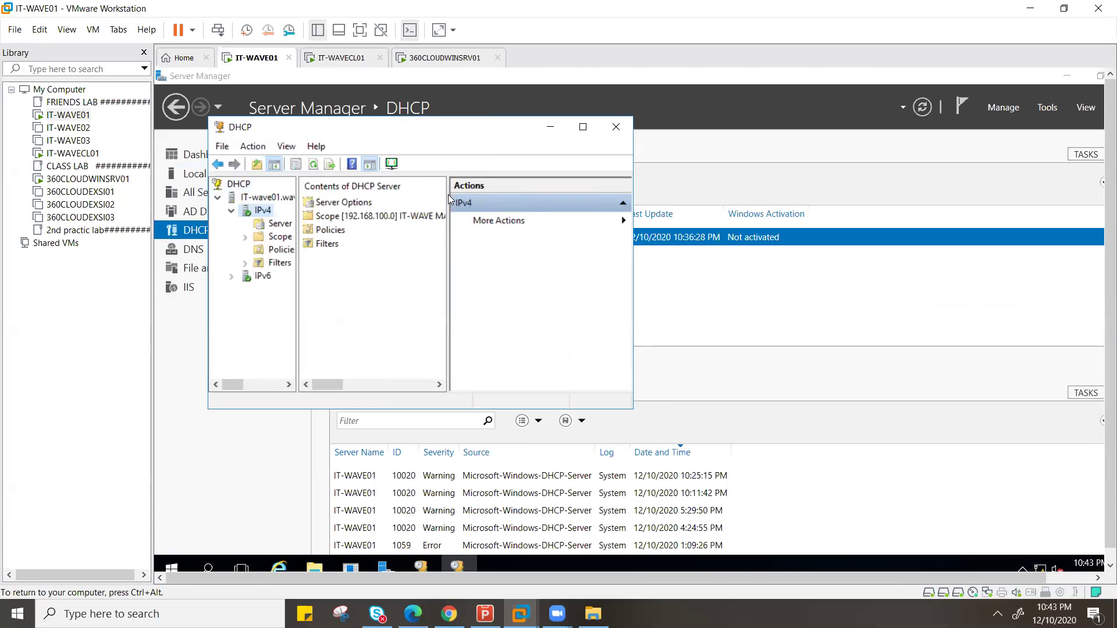
drag(405, 133, 564, 115)
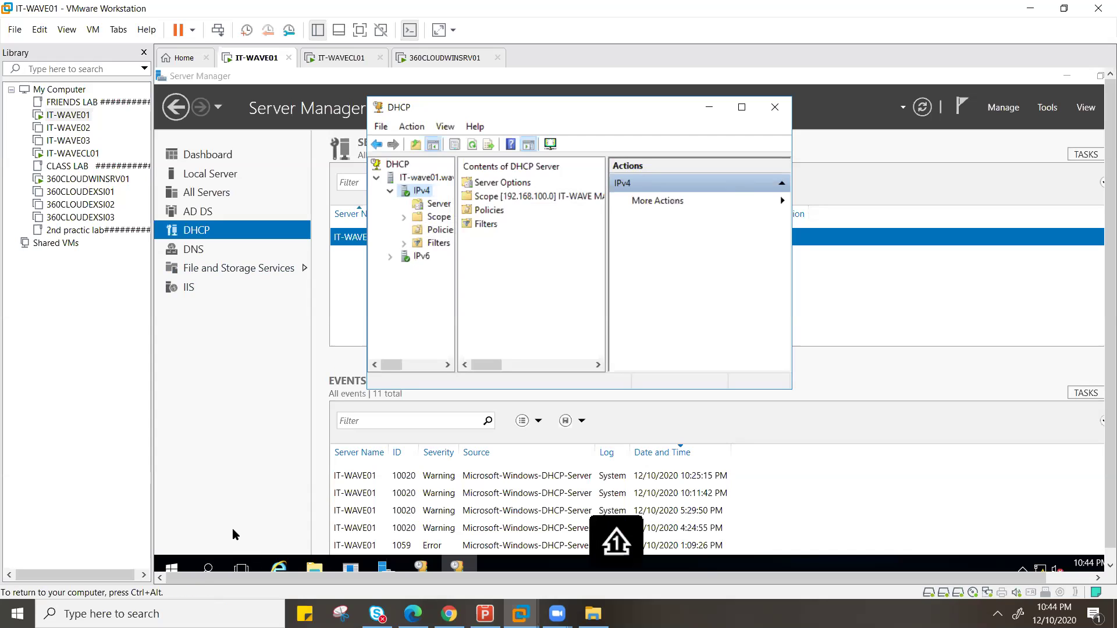
Check the VMnet8 NAT network in the Virtual Network Editor, cancel without changes, and close the DHCP manager
click(40, 30)
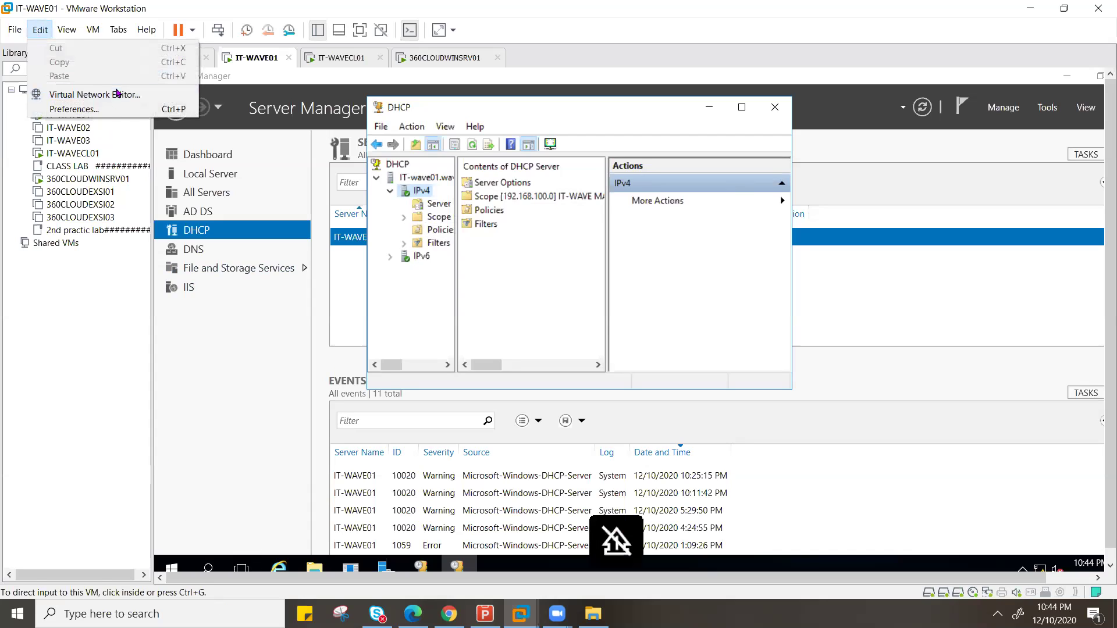
click(105, 95)
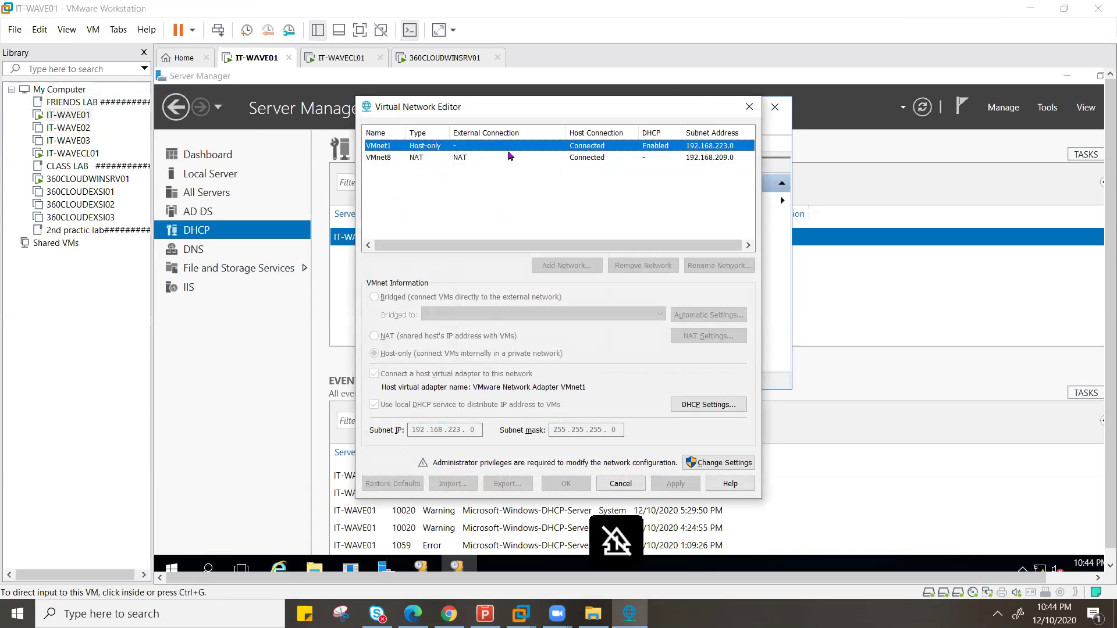
click(470, 164)
click(452, 162)
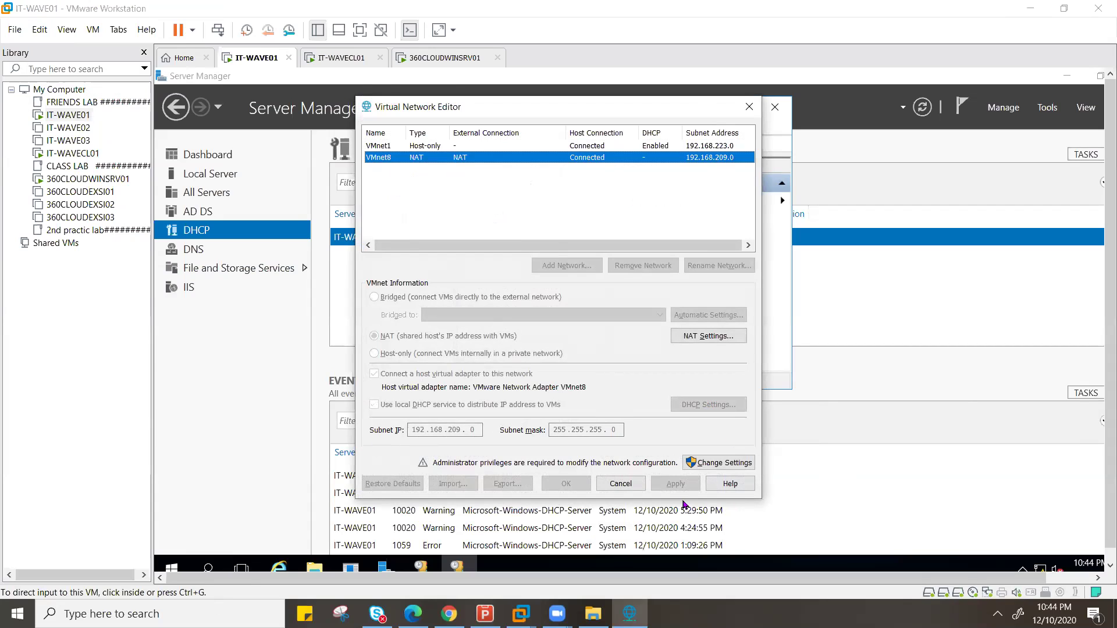
click(620, 483)
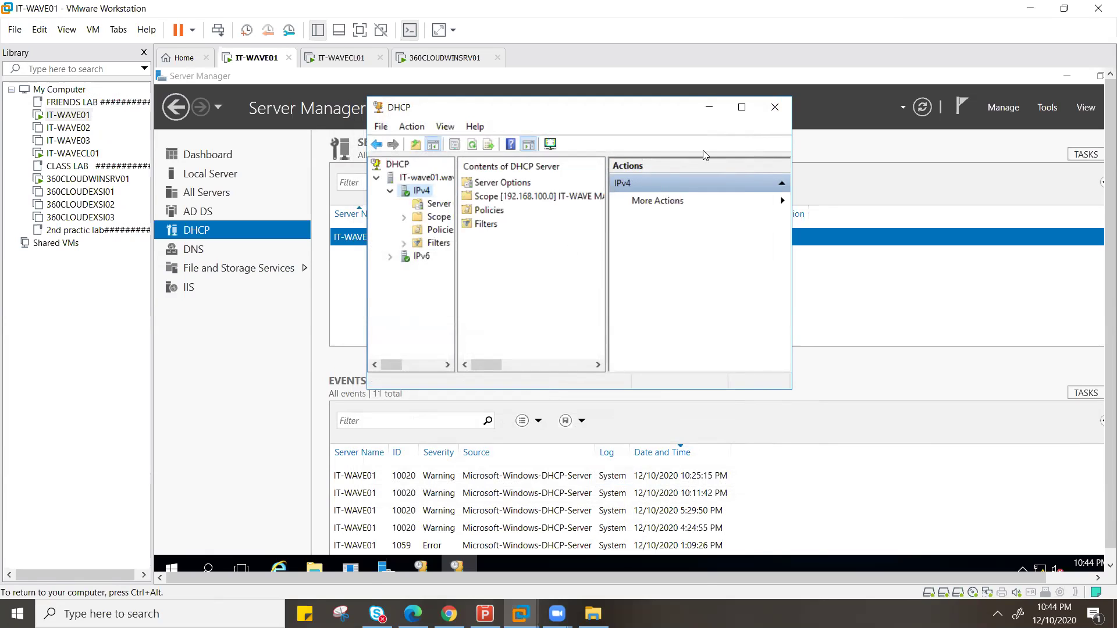
click(778, 113)
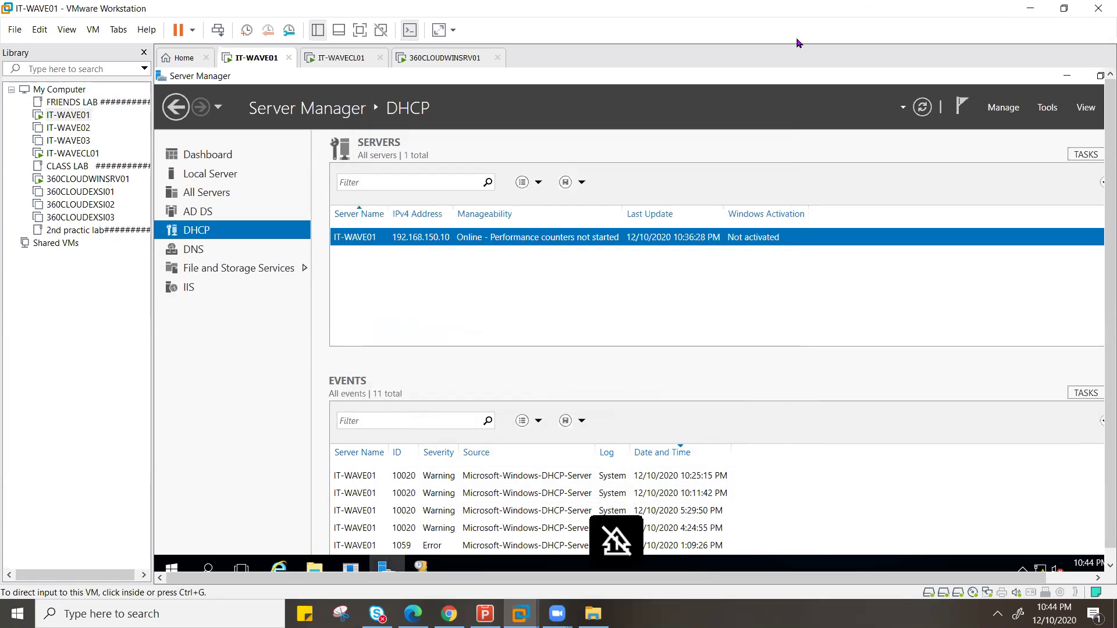